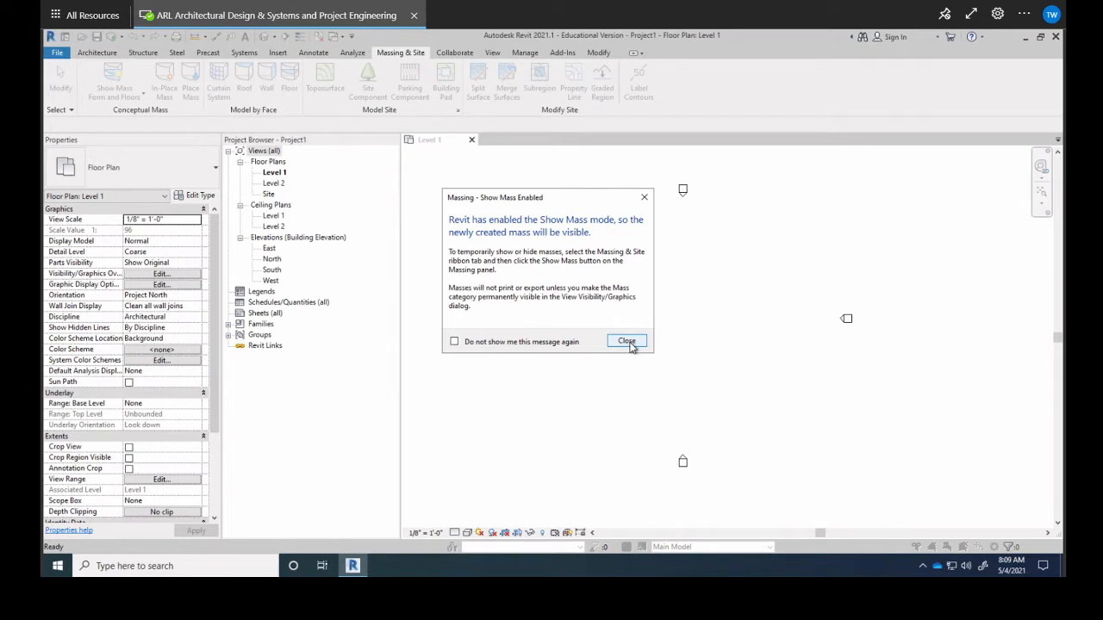
Step: Dismiss the Show Mass notice and name the new in-place mass "Practive"
{"action": "left_click", "coordinate": [631, 344]}
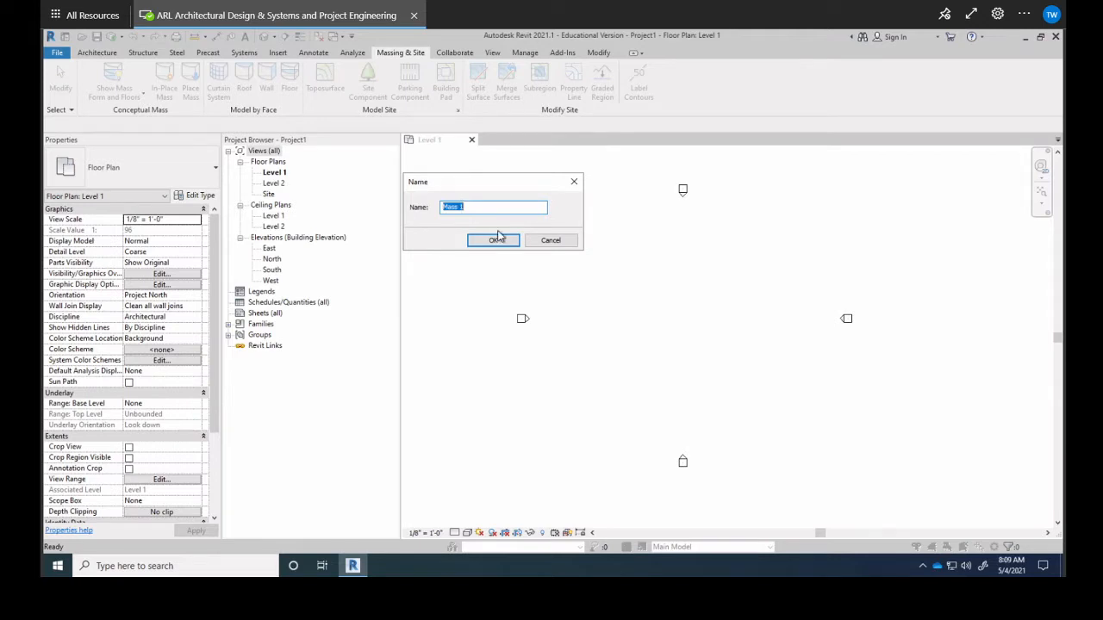
{"action": "type", "text": "Practiv"}
{"action": "type", "text": "e"}
{"action": "left_click", "coordinate": [493, 240]}
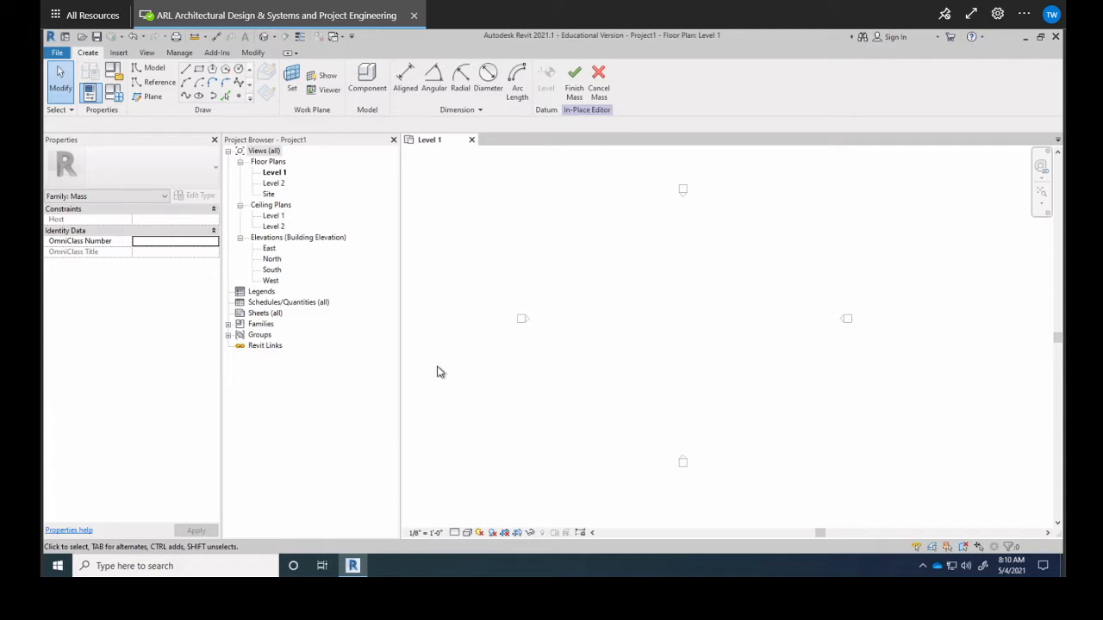
Step: Sketch a rectangle about 95' by 75' on Level 1, between the elevation markers
{"action": "left_click", "coordinate": [203, 72]}
{"action": "left_click", "coordinate": [840, 453]}
{"action": "left_click", "coordinate": [526, 187]}
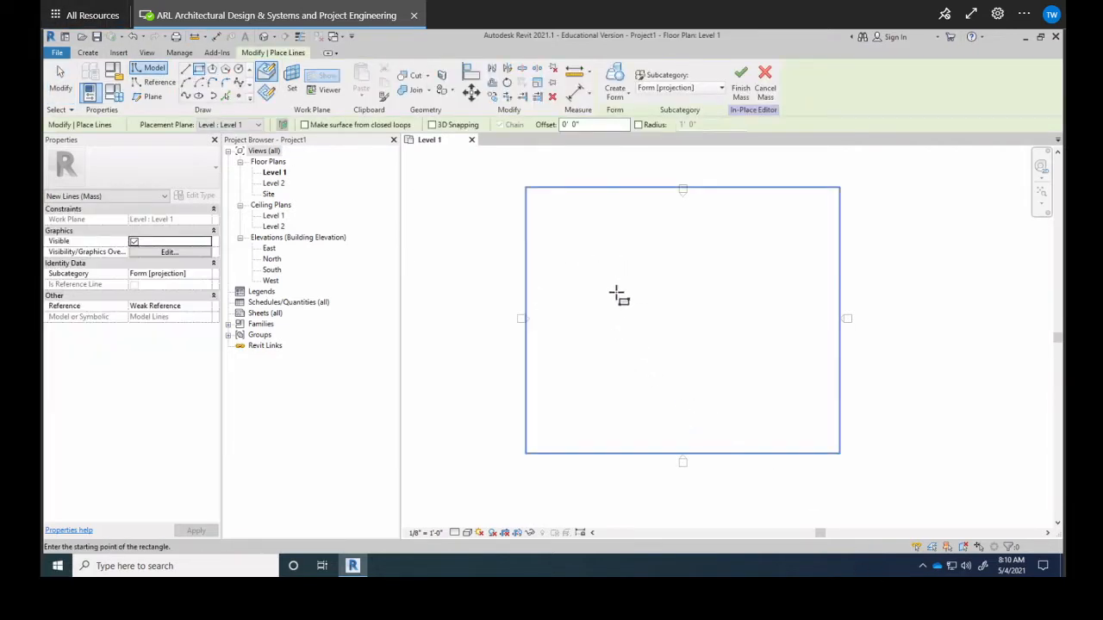
{"action": "scroll", "coordinate": [626, 290], "scroll_direction": "up", "scroll_amount": 2}
{"action": "left_click", "coordinate": [601, 246]}
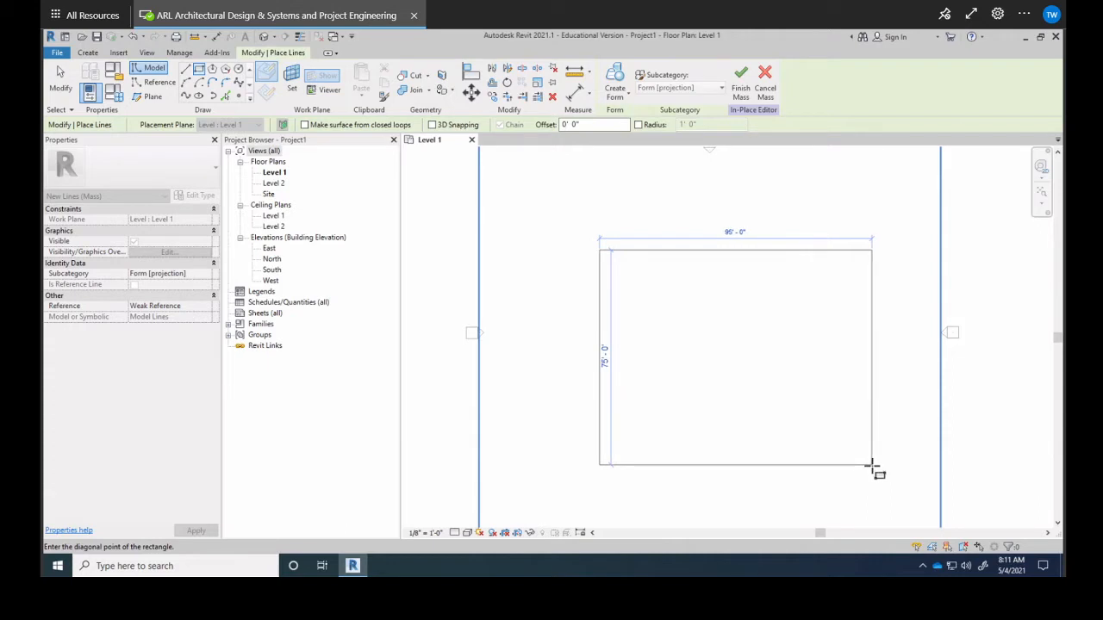
{"action": "left_click", "coordinate": [872, 466]}
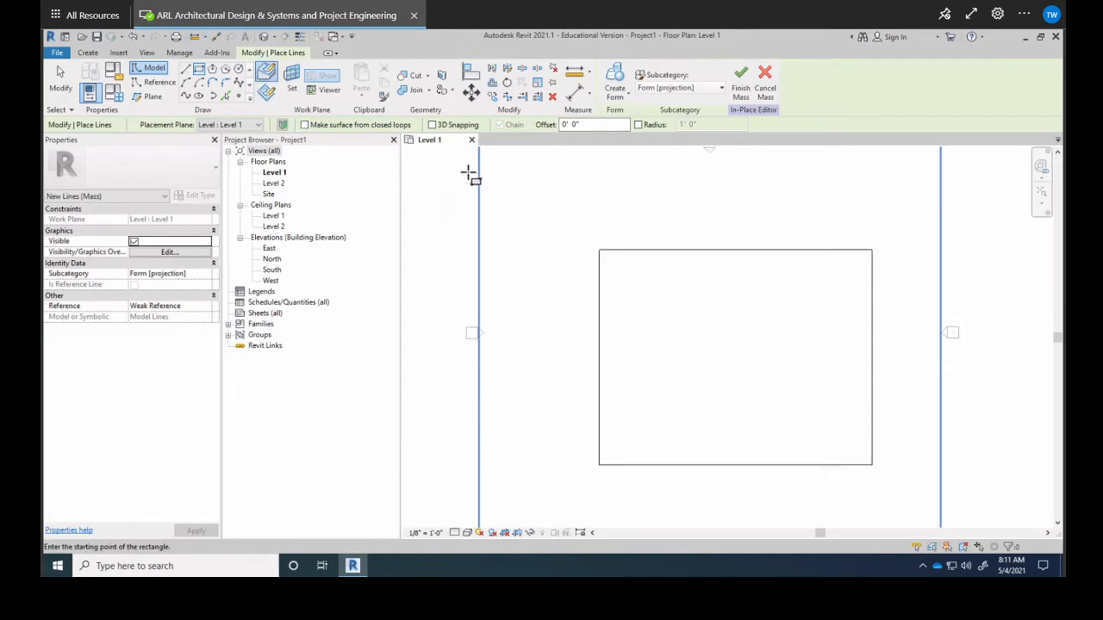
Step: In the 3D view, select the whole rectangle outline and create a solid form from it
{"action": "left_click", "coordinate": [264, 37]}
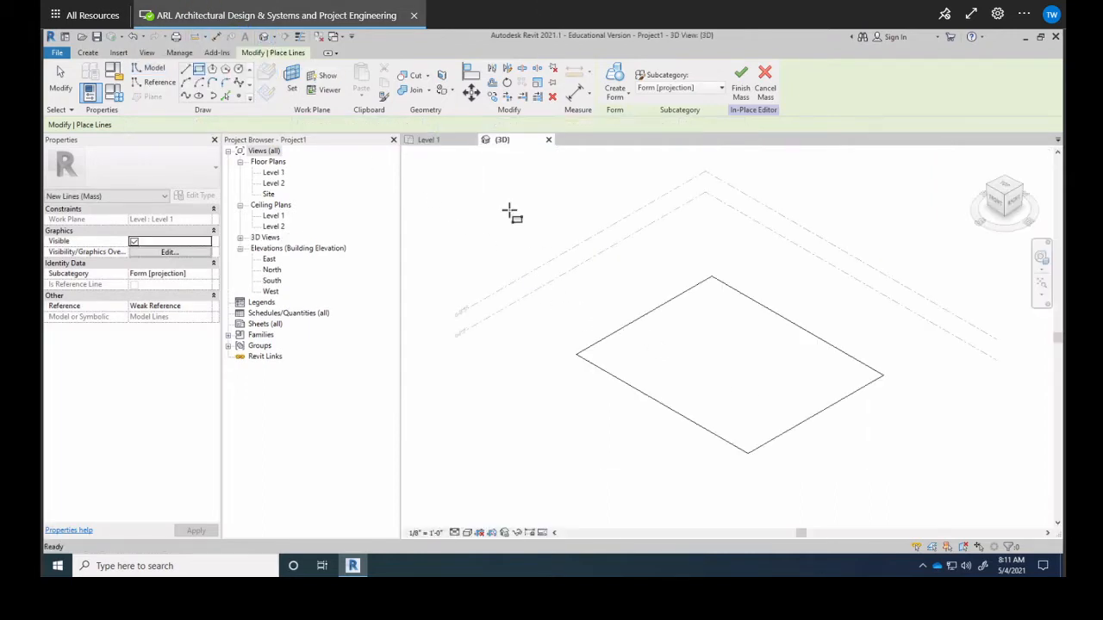
{"action": "middle_click_drag", "start_coordinate": [761, 363], "coordinate": [768, 308], "text": "shift"}
{"action": "scroll", "coordinate": [749, 308], "scroll_direction": "up", "scroll_amount": 3}
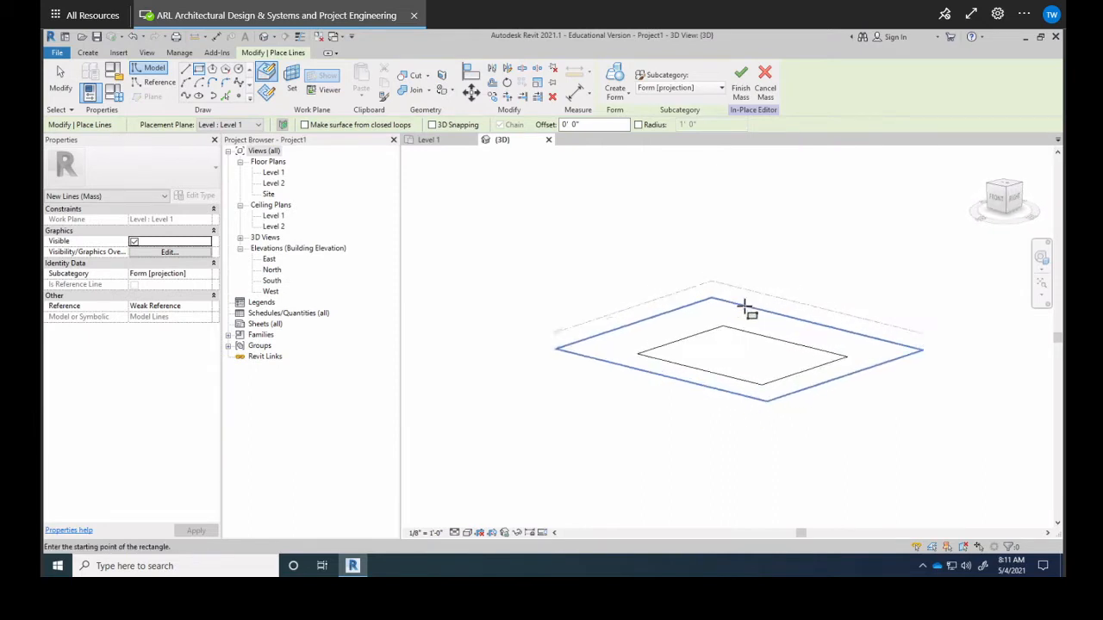
{"action": "middle_click_drag", "start_coordinate": [802, 355], "coordinate": [770, 328], "text": "shift"}
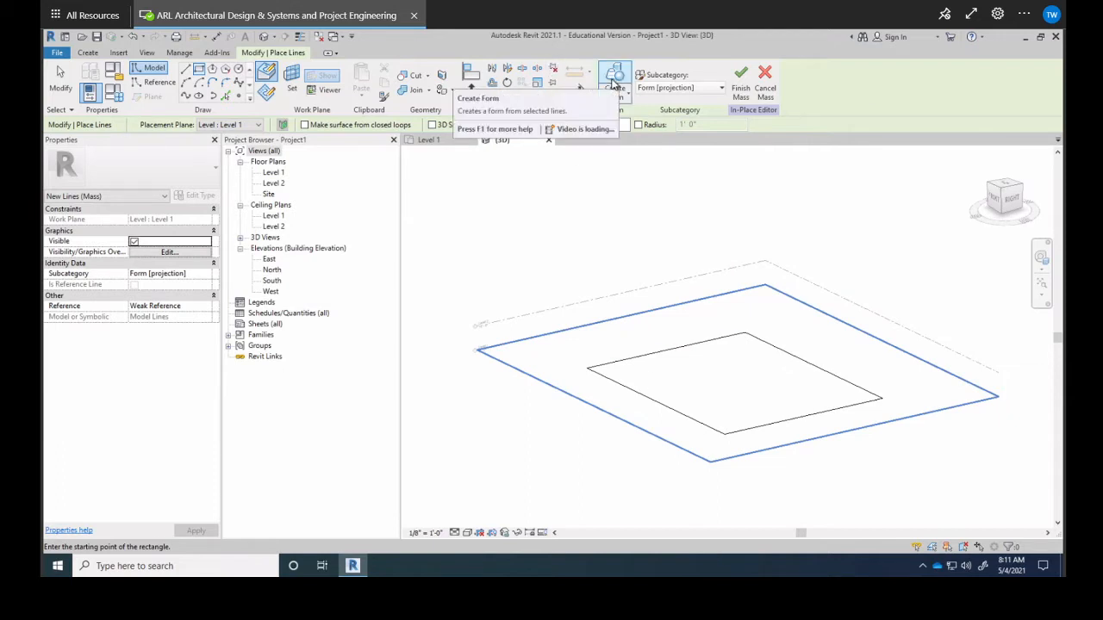
{"action": "left_click", "coordinate": [612, 81]}
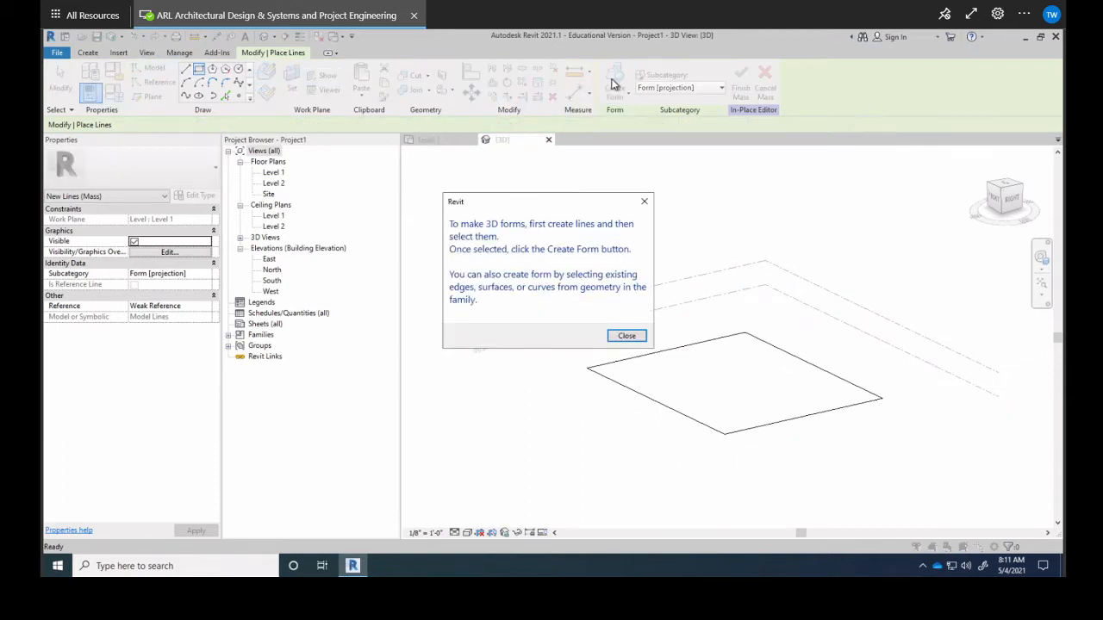
{"action": "left_click", "coordinate": [647, 204]}
{"action": "key", "text": "Escape"}
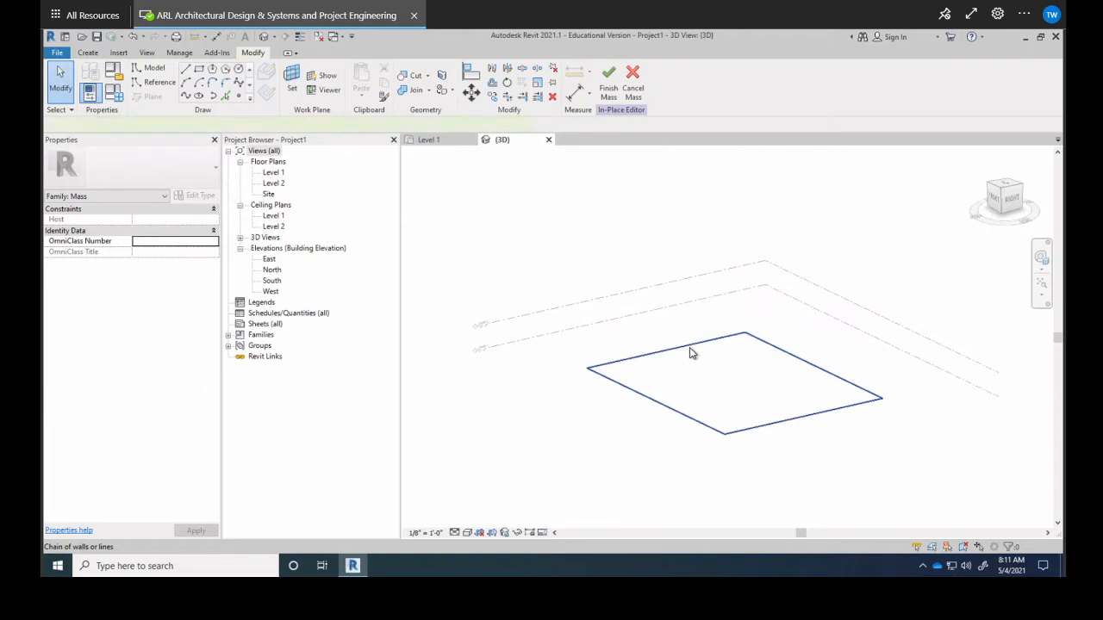
{"action": "left_click", "coordinate": [689, 353]}
{"action": "left_click", "coordinate": [613, 81]}
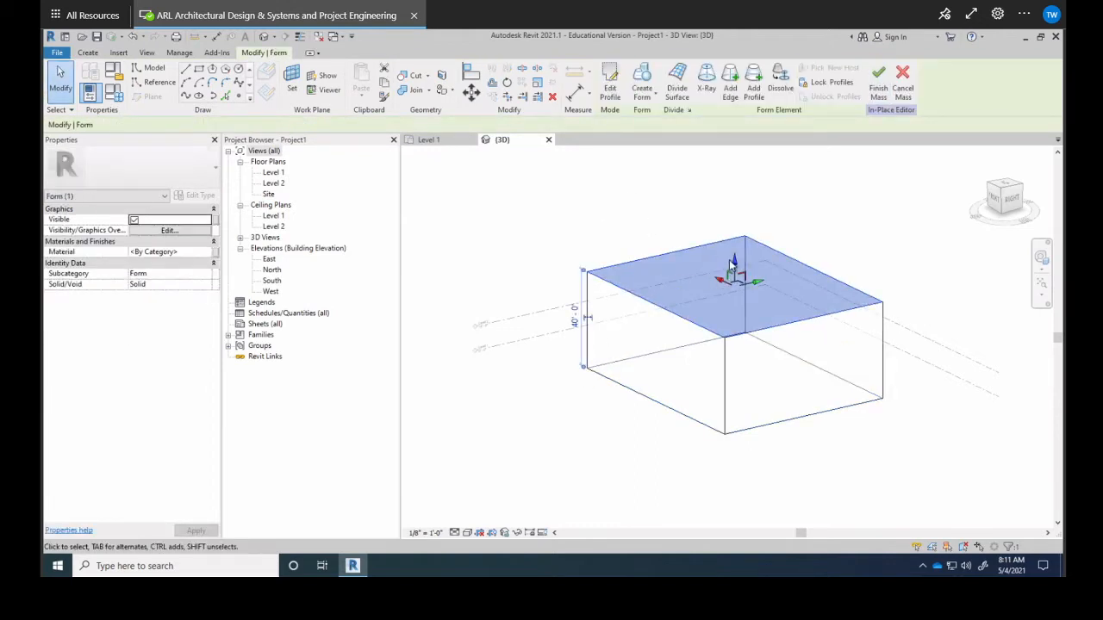
Step: Raise the top face of the solid form and set its height to 65', then deselect it
{"action": "left_click_drag", "start_coordinate": [732, 256], "coordinate": [733, 191]}
{"action": "left_click", "coordinate": [575, 278]}
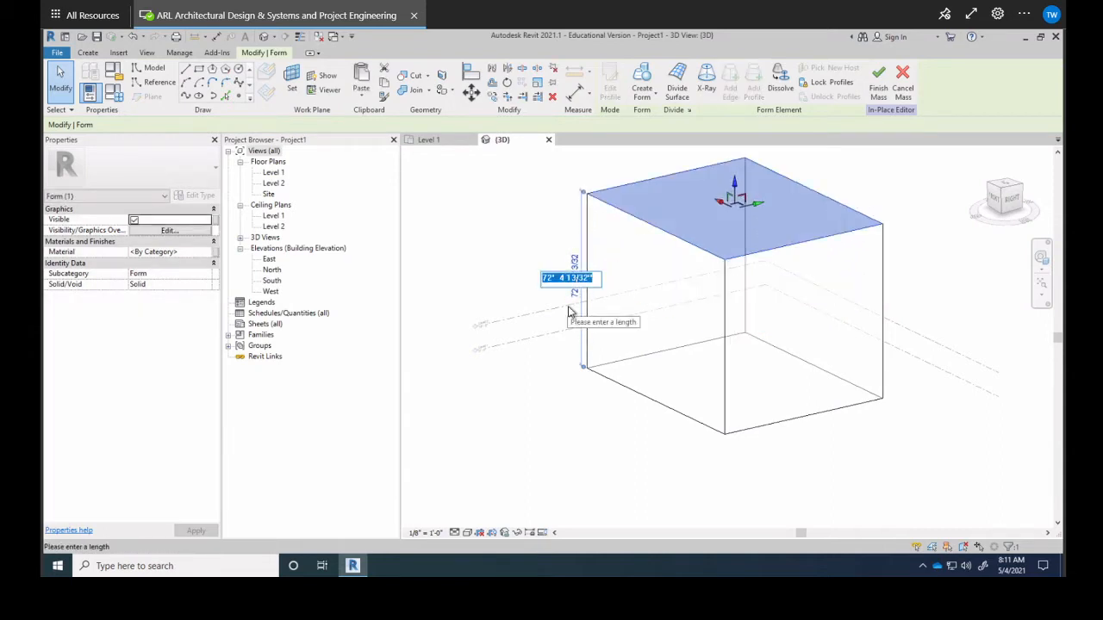
{"action": "type", "text": "65"}
{"action": "key", "text": "Return"}
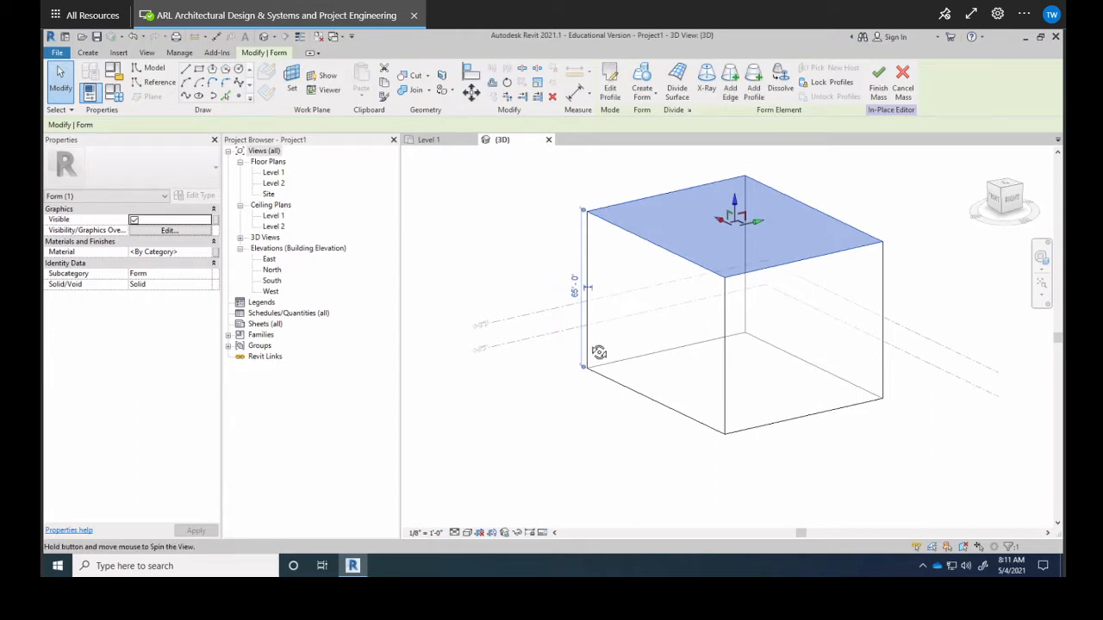
{"action": "middle_click_drag", "start_coordinate": [599, 353], "coordinate": [793, 340], "text": "shift"}
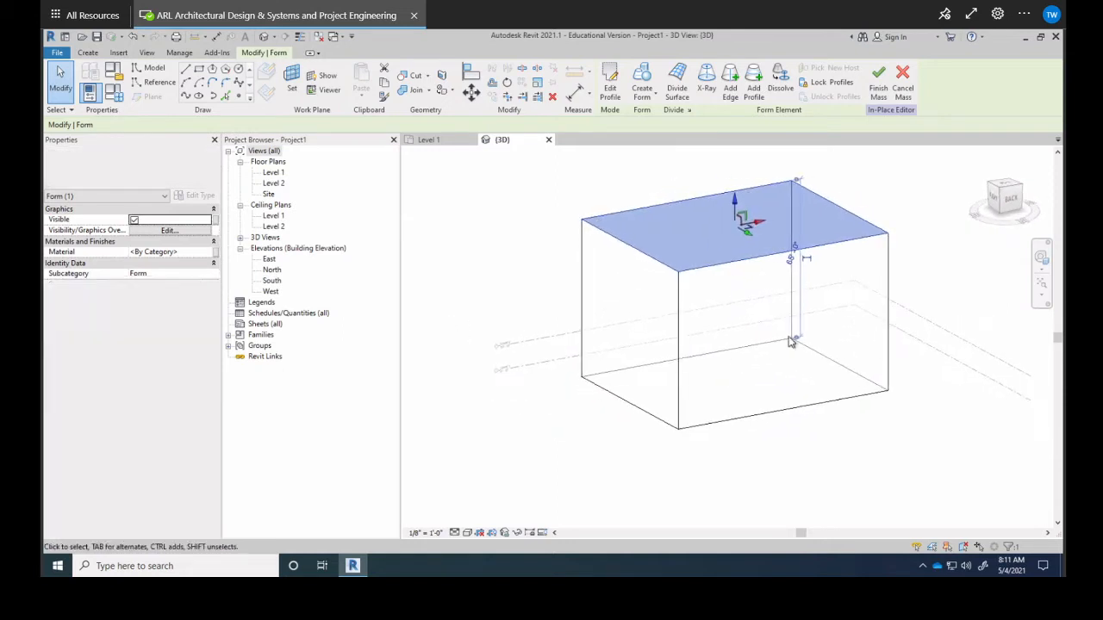
{"action": "left_click", "coordinate": [923, 274]}
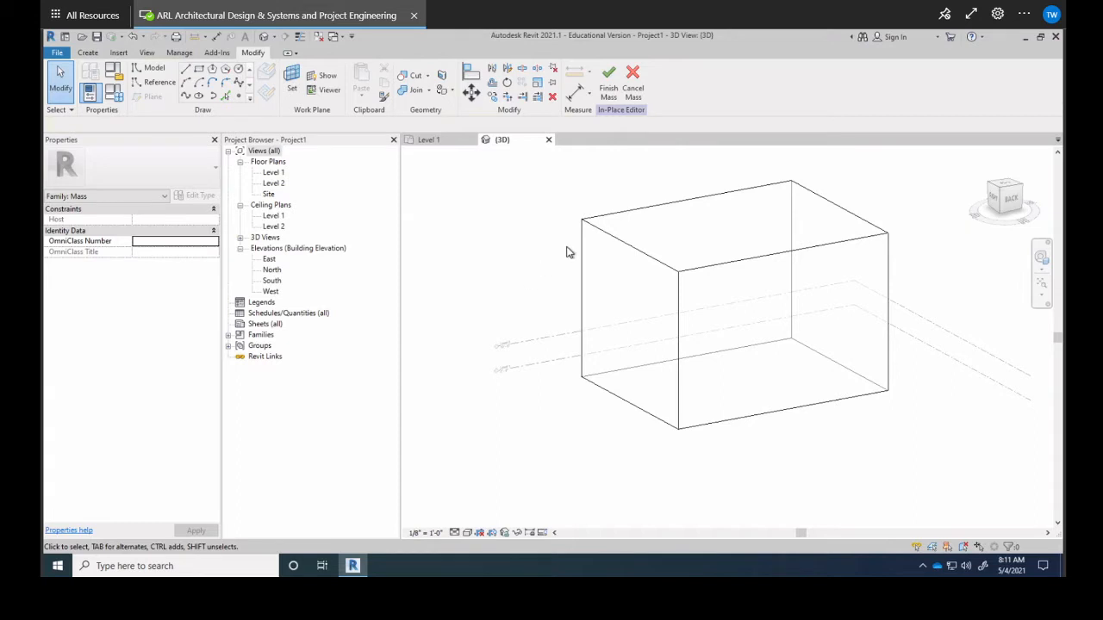
Step: In the Level 1 plan, sketch a small rectangle straddling the main block's front edge near its front-left corner
{"action": "scroll", "coordinate": [638, 267], "scroll_direction": "down", "scroll_amount": 1}
{"action": "scroll", "coordinate": [766, 290], "scroll_direction": "down", "scroll_amount": 1}
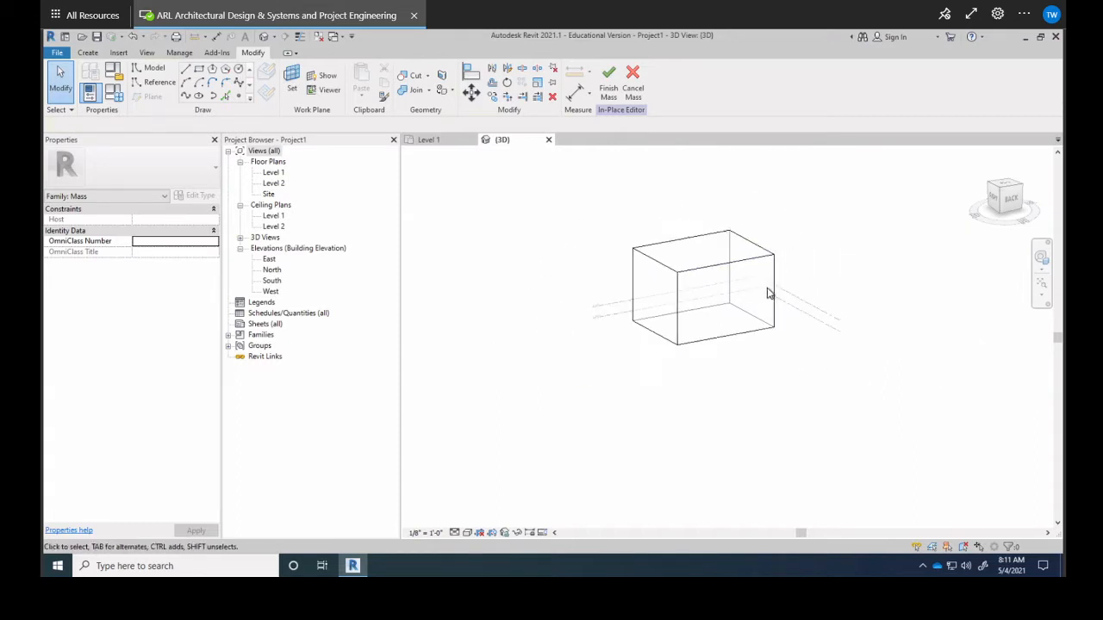
{"action": "middle_click_drag", "start_coordinate": [766, 291], "coordinate": [689, 310], "text": "shift"}
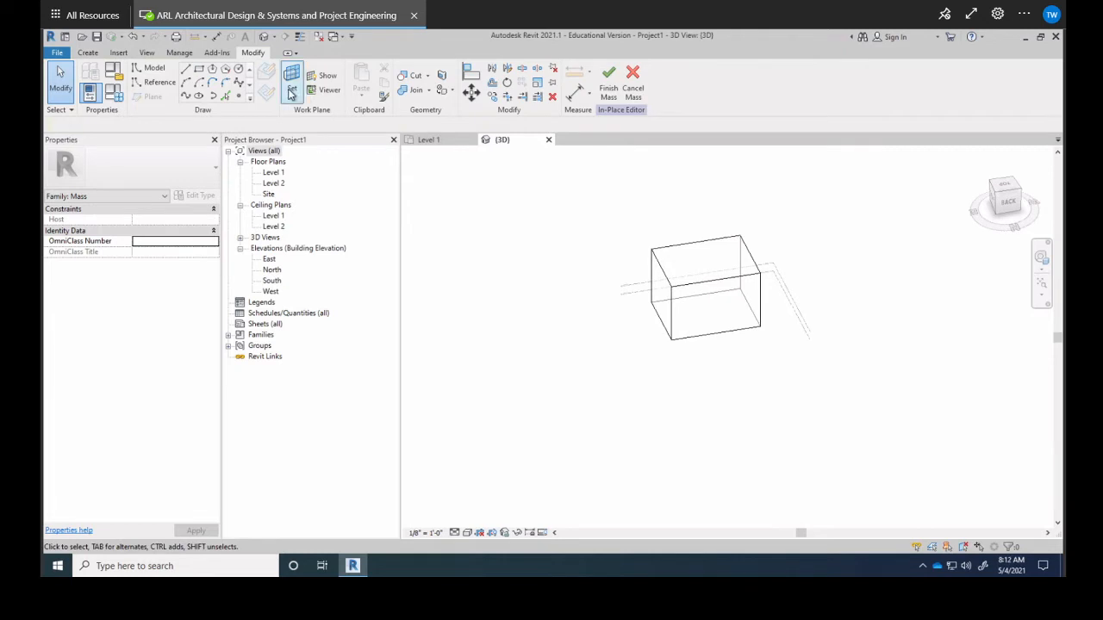
{"action": "left_click", "coordinate": [433, 145]}
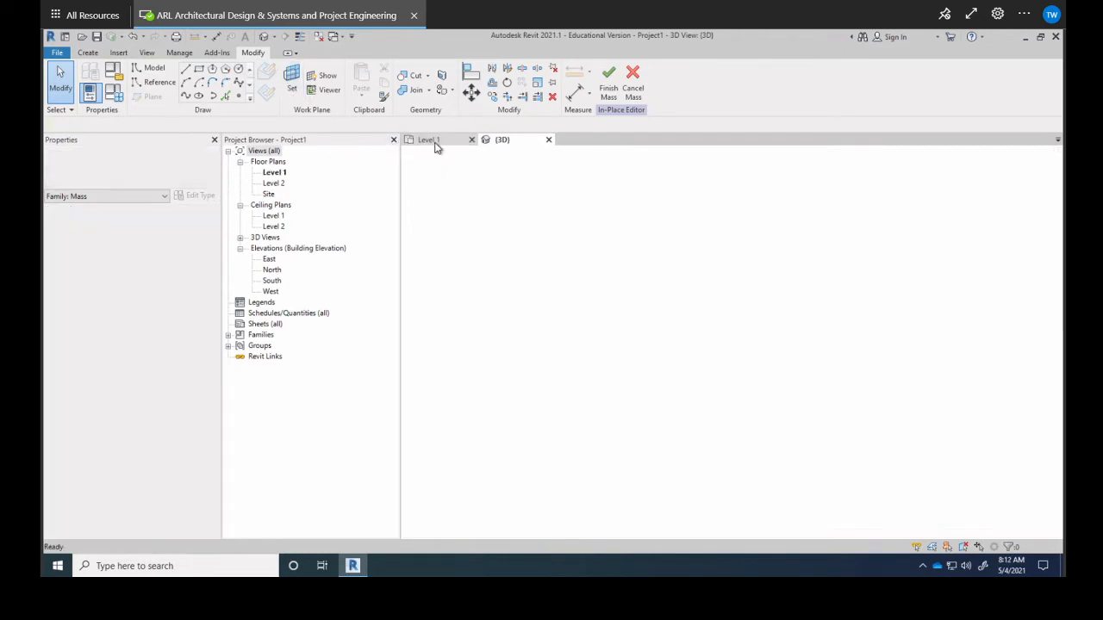
{"action": "left_click", "coordinate": [199, 68]}
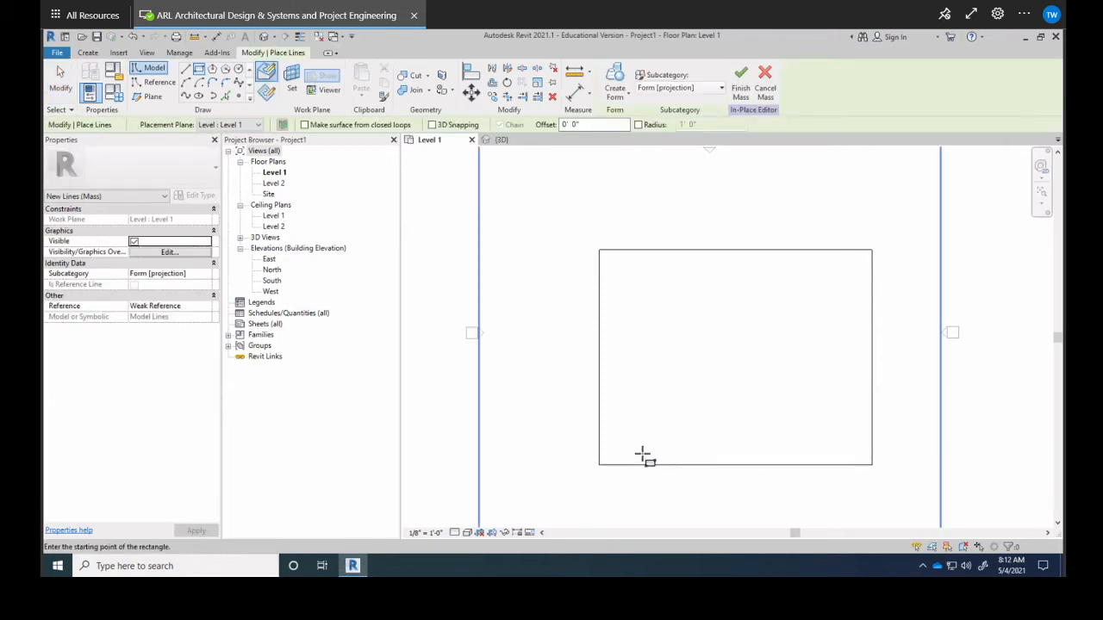
{"action": "left_click", "coordinate": [700, 493]}
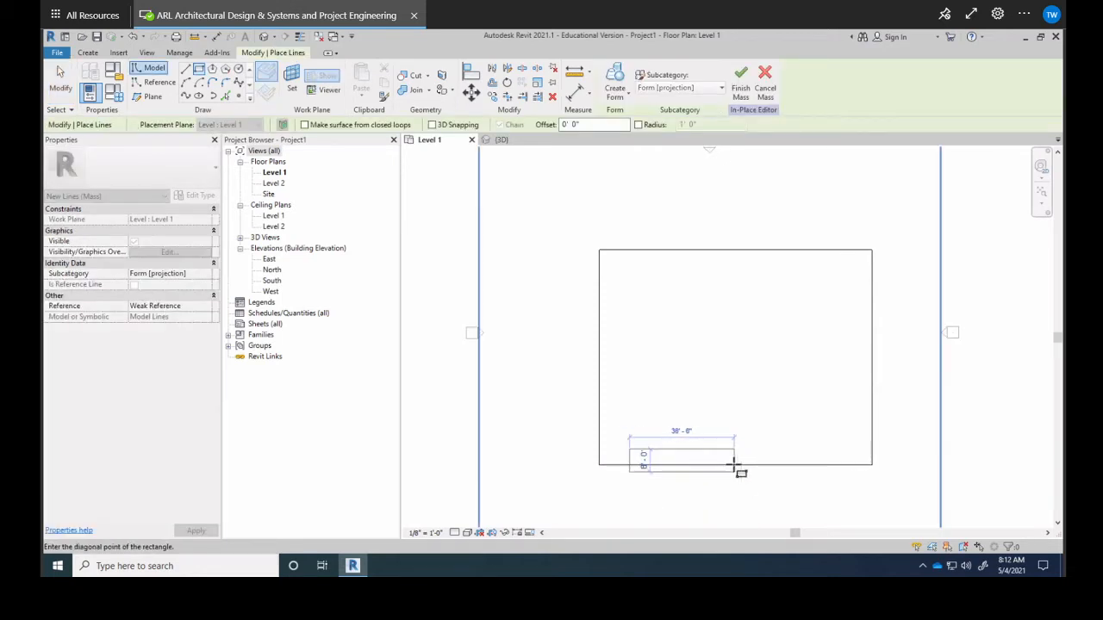
{"action": "left_click", "coordinate": [741, 508]}
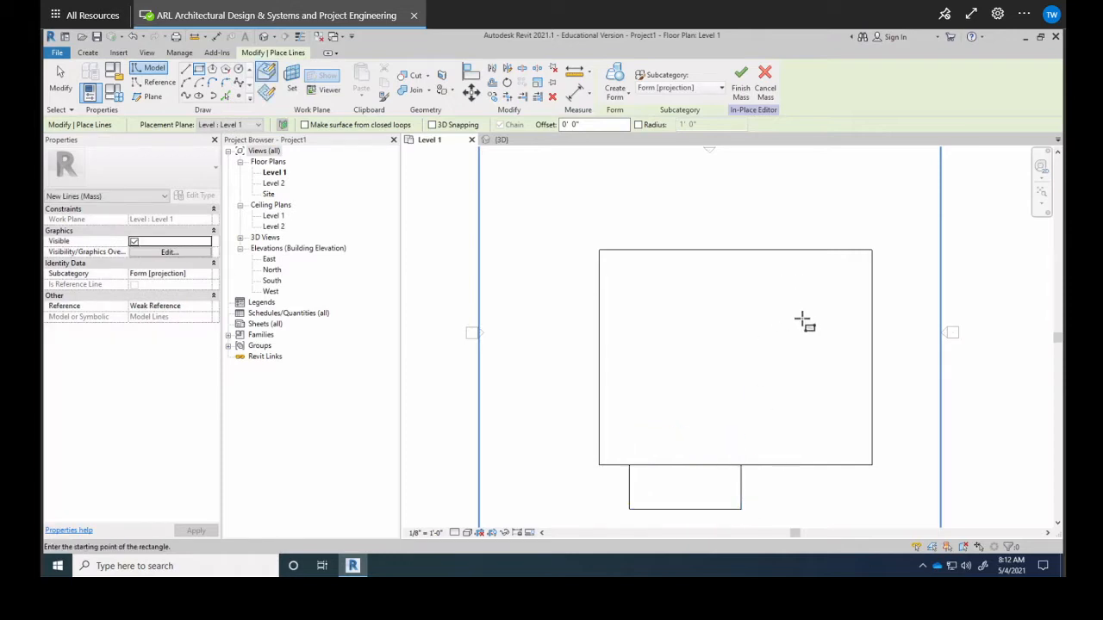
Step: Sketch a second small rectangle overlapping the main block's front-right corner in the Level 1 plan
{"action": "left_click", "coordinate": [830, 433]}
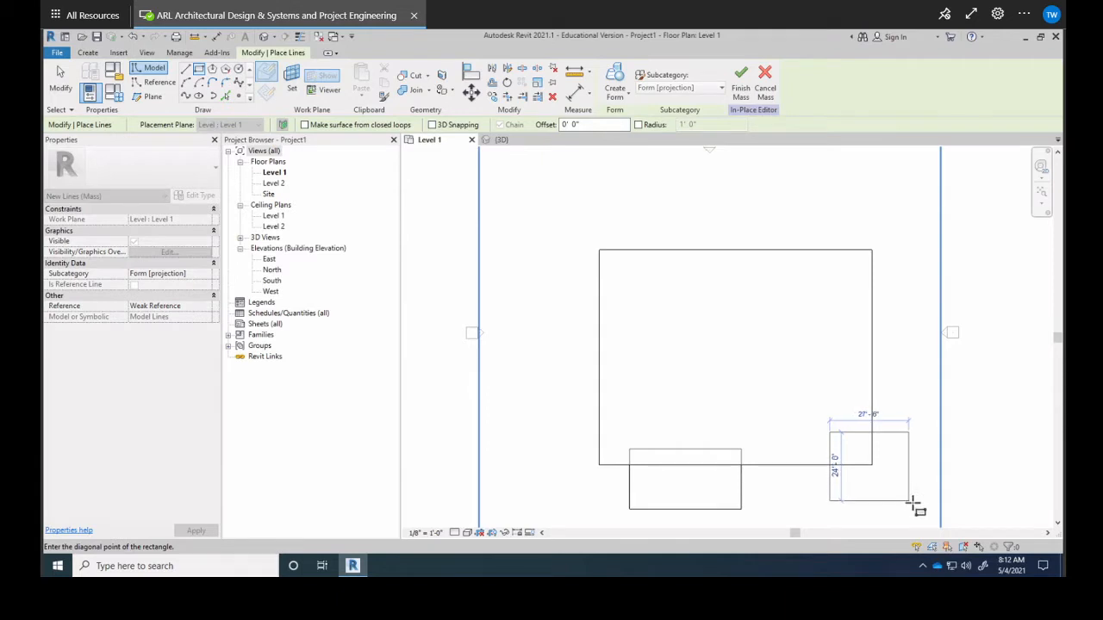
{"action": "left_click", "coordinate": [915, 508]}
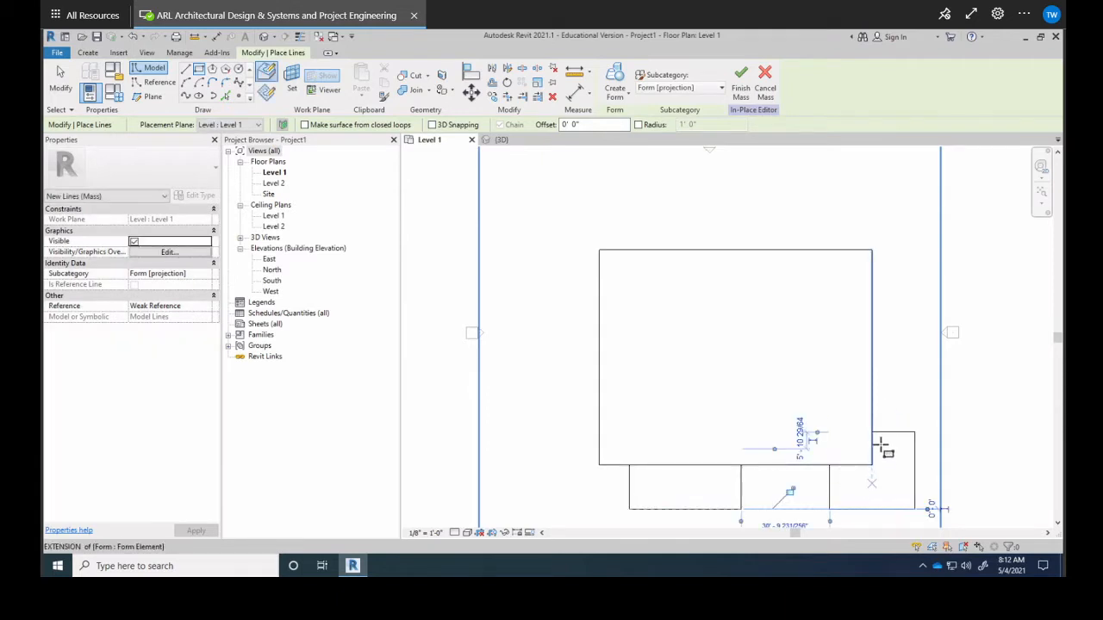
{"action": "middle_click_drag", "start_coordinate": [891, 456], "coordinate": [781, 285]}
{"action": "scroll", "coordinate": [781, 285], "scroll_direction": "up", "scroll_amount": 1}
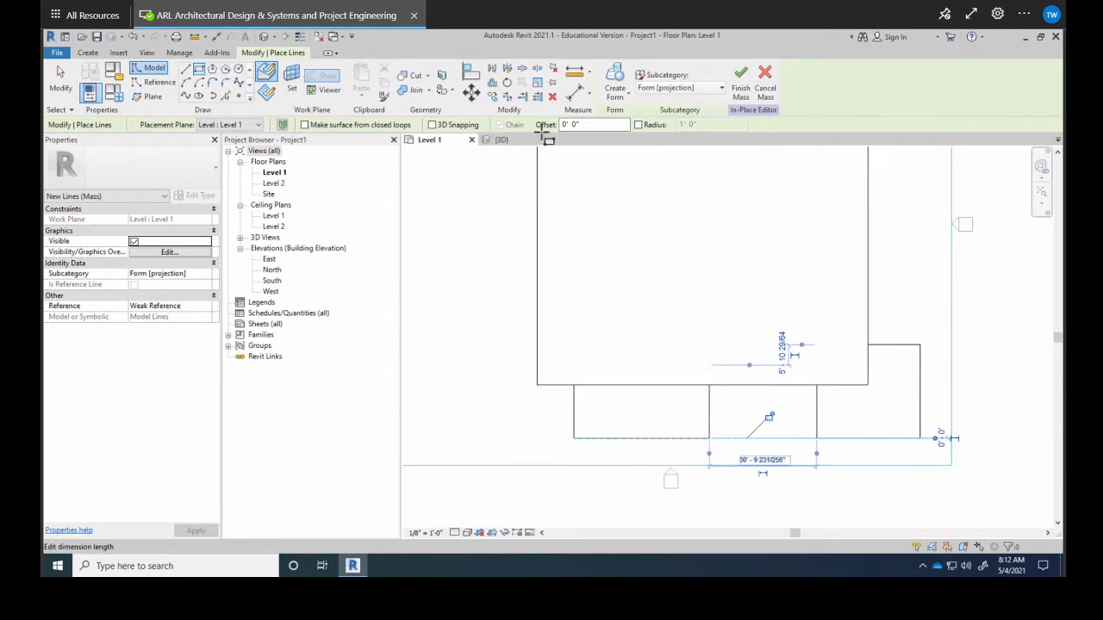
Step: In the 3D view, create a solid form from the front-left rectangle and raise its top face to about 42'
{"action": "left_click", "coordinate": [507, 142]}
{"action": "scroll", "coordinate": [684, 300], "scroll_direction": "up", "scroll_amount": 5}
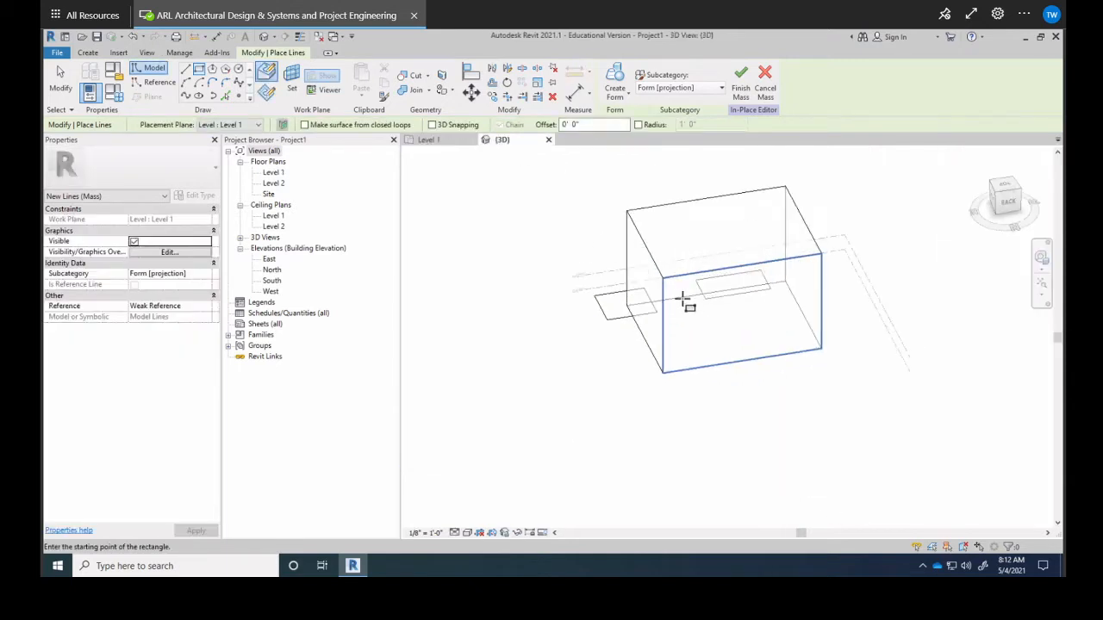
{"action": "mouse_move", "coordinate": [790, 344]}
{"action": "middle_mouse_down", "text": "shift"}
{"action": "mouse_move", "coordinate": [990, 350]}
{"action": "mouse_move", "coordinate": [705, 318]}
{"action": "middle_mouse_up", "text": "shift"}
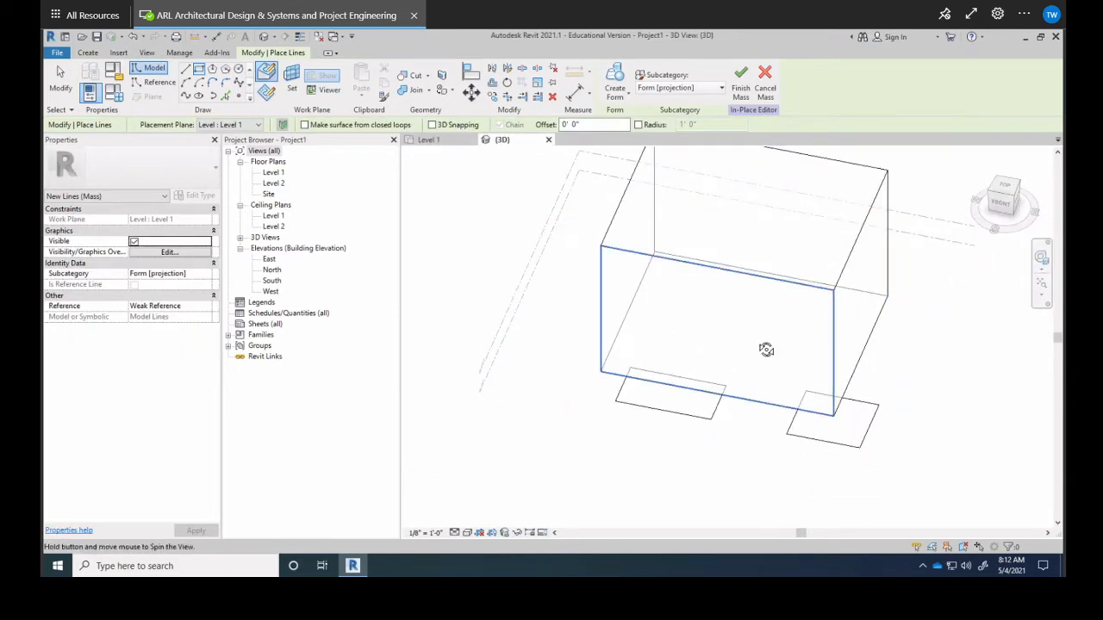
{"action": "middle_click_drag", "start_coordinate": [767, 352], "coordinate": [771, 328], "text": "shift"}
{"action": "scroll", "coordinate": [759, 377], "scroll_direction": "up", "scroll_amount": 1}
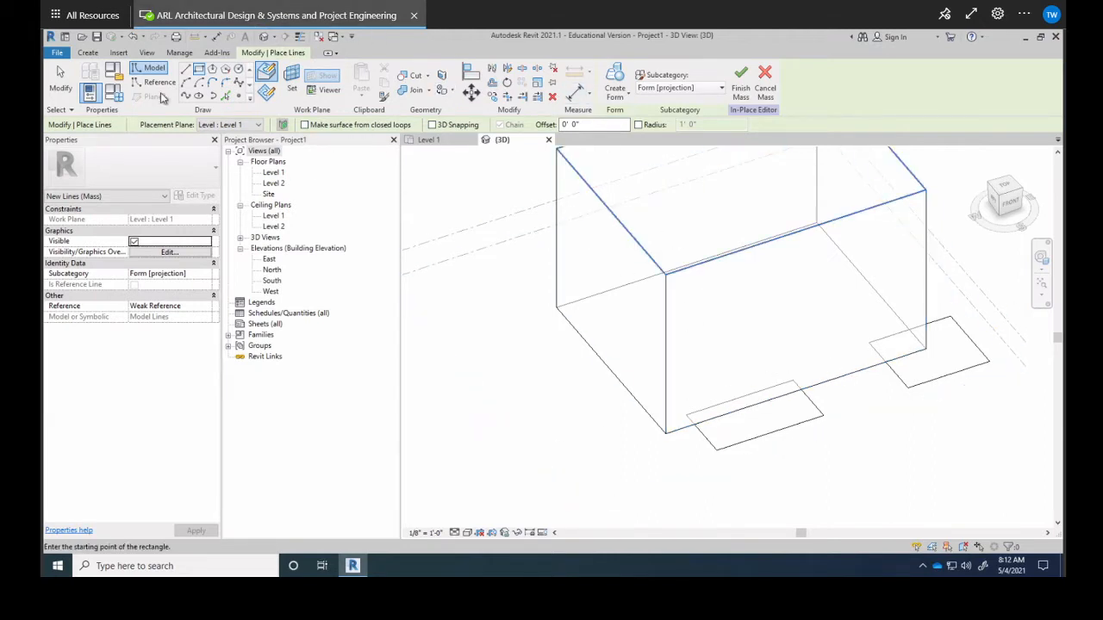
{"action": "left_click", "coordinate": [59, 72]}
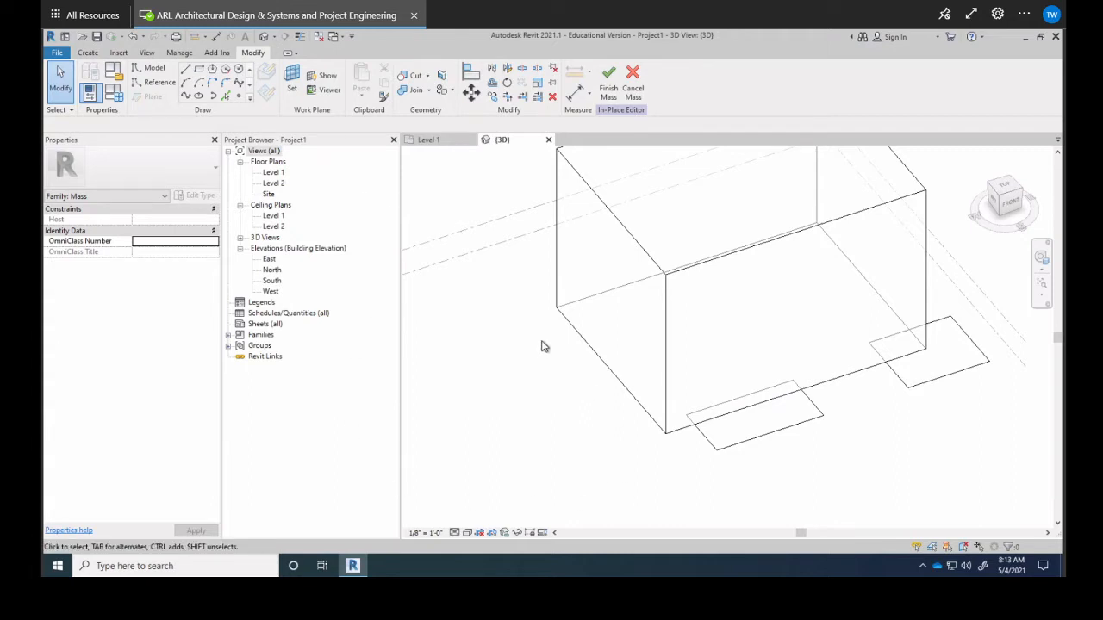
{"action": "key", "text": "Tab"}
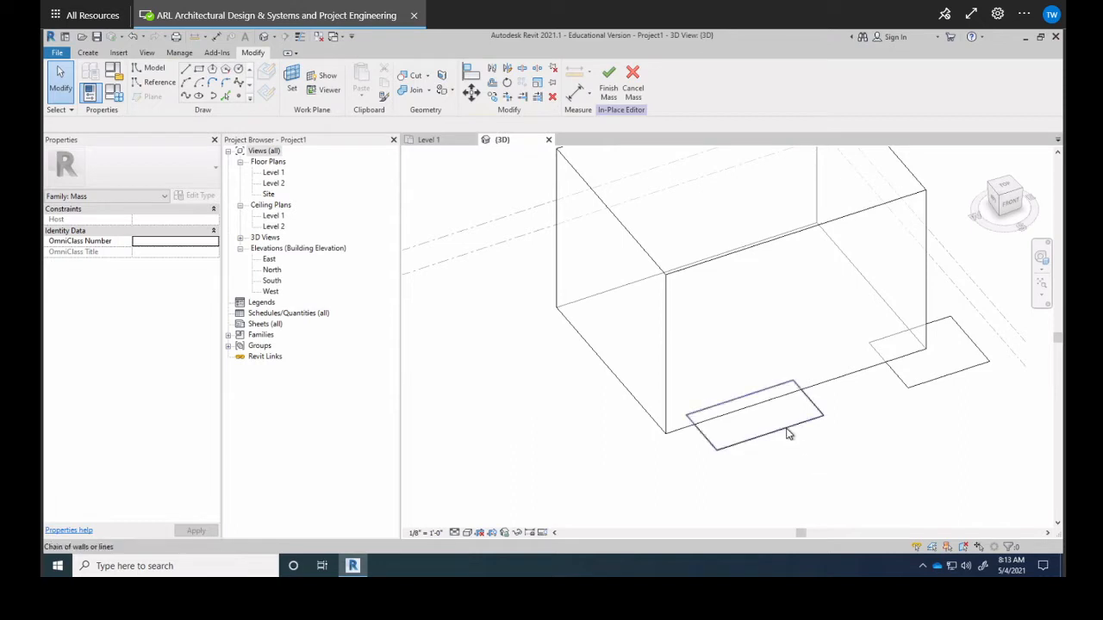
{"action": "left_click", "coordinate": [787, 433]}
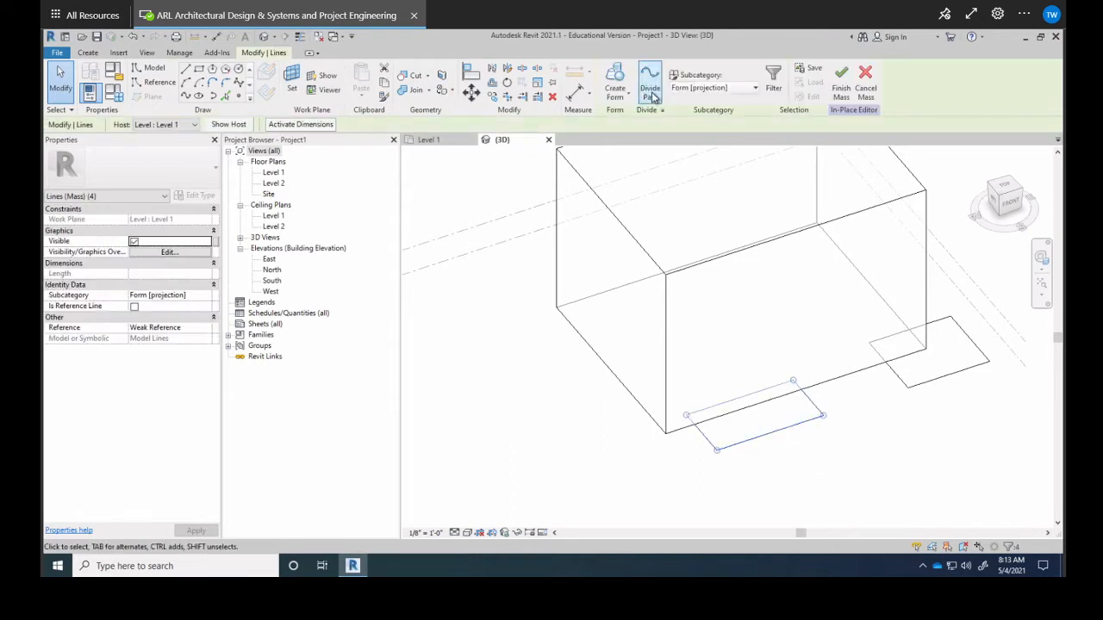
{"action": "left_click", "coordinate": [617, 83]}
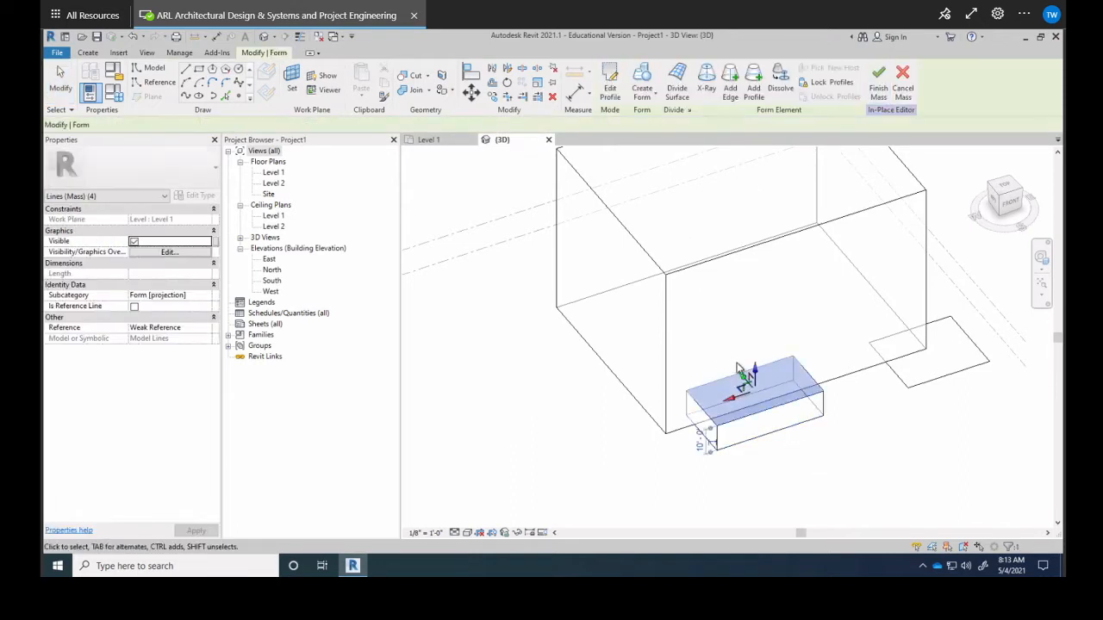
{"action": "left_click_drag", "start_coordinate": [755, 377], "coordinate": [761, 297]}
{"action": "middle_click_drag", "start_coordinate": [761, 296], "coordinate": [632, 305], "text": "shift"}
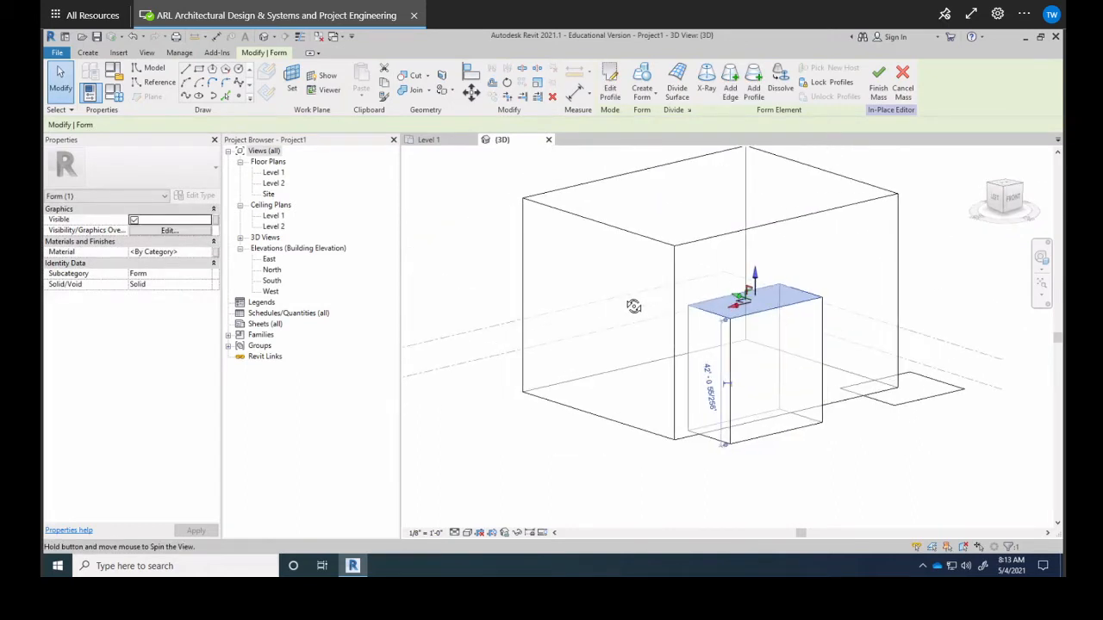
Step: Create a solid form from the front-right corner rectangle and raise its top face to about 73', above the main block
{"action": "left_click", "coordinate": [915, 410]}
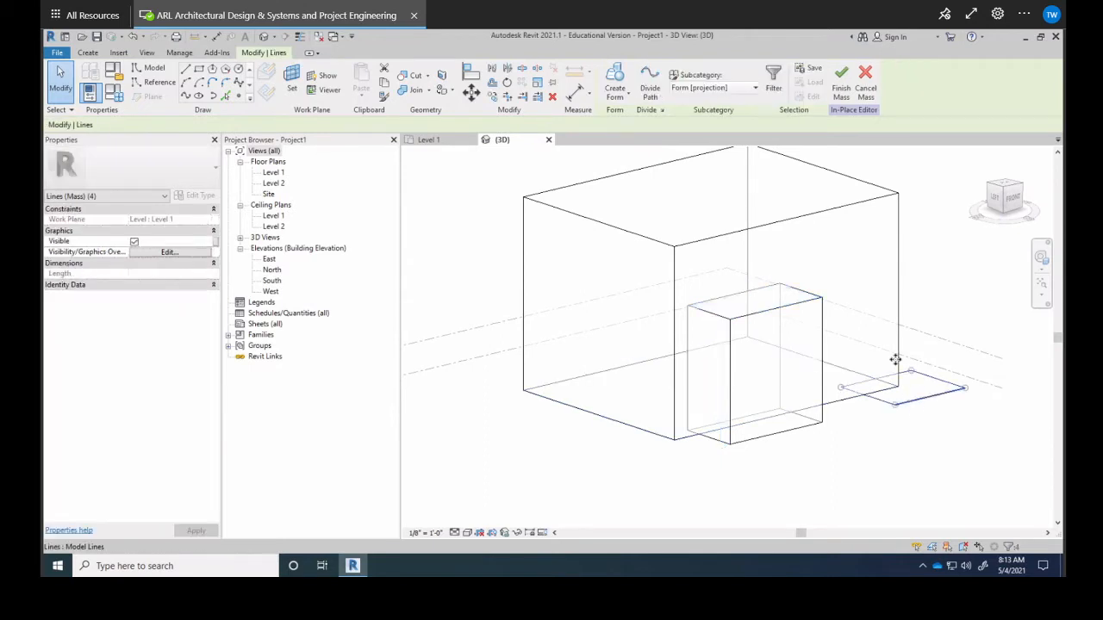
{"action": "left_click", "coordinate": [616, 81]}
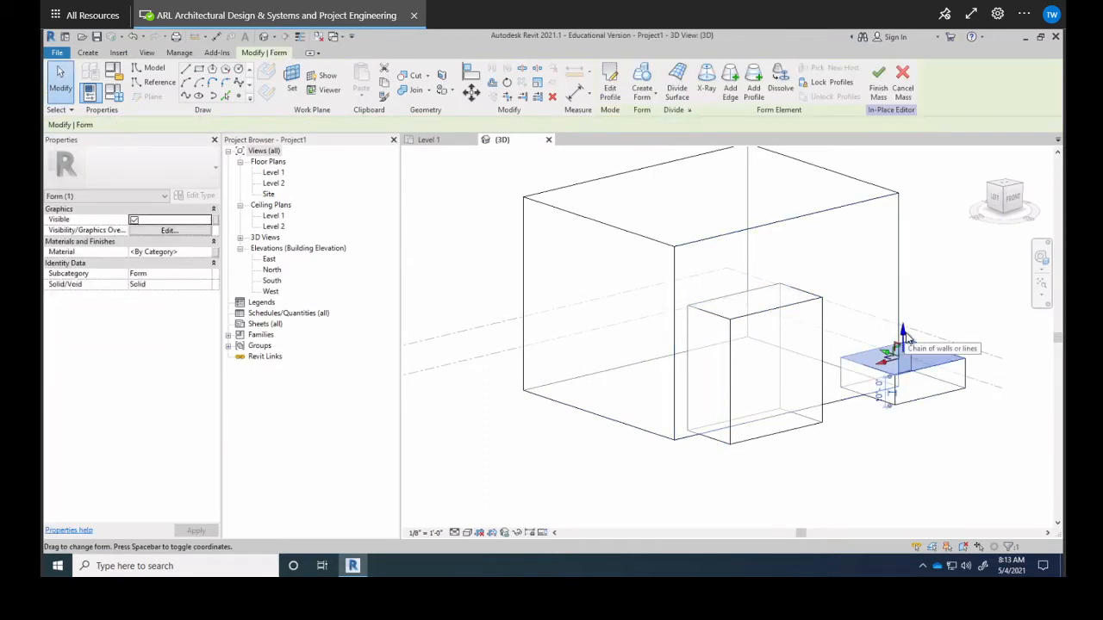
{"action": "left_click_drag", "start_coordinate": [901, 267], "coordinate": [902, 172]}
{"action": "middle_click_drag", "start_coordinate": [901, 171], "coordinate": [842, 227], "text": "shift"}
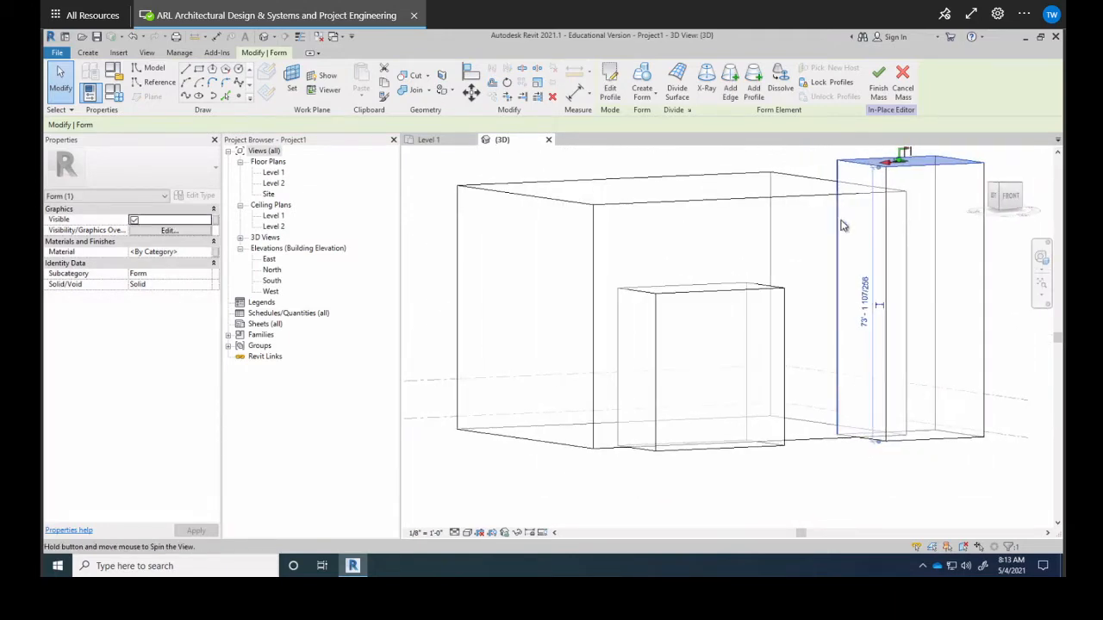
Step: Set the height of the front-right corner form to 80' and deselect it
{"action": "left_click", "coordinate": [866, 315]}
{"action": "type", "text": "80"}
{"action": "key", "text": "Return"}
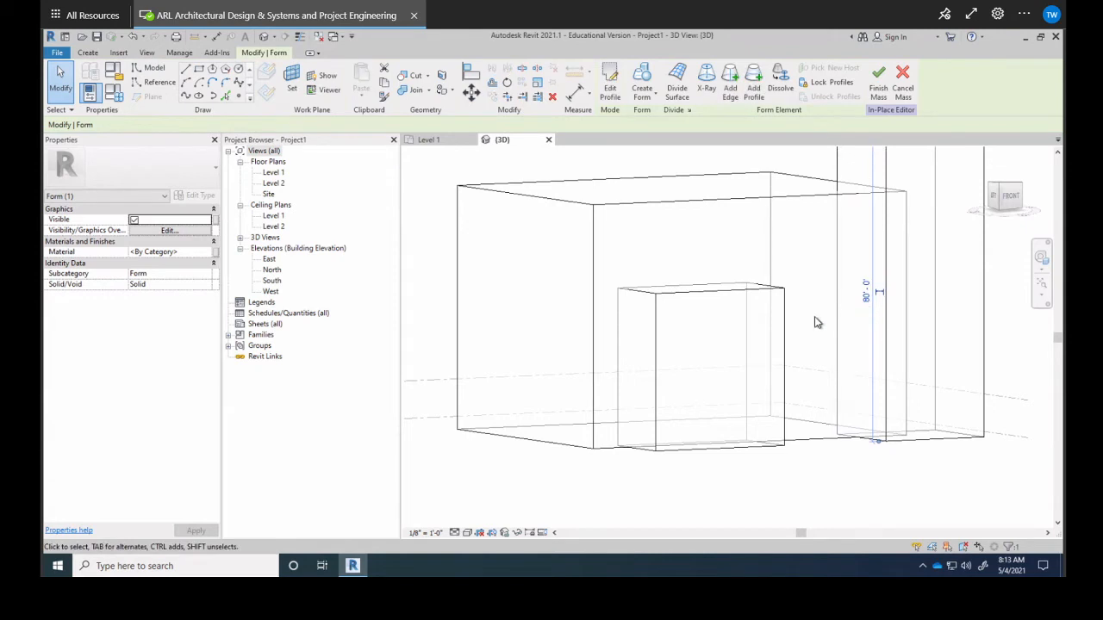
{"action": "scroll", "coordinate": [815, 320], "scroll_direction": "down", "scroll_amount": 3}
{"action": "middle_click_drag", "start_coordinate": [824, 313], "coordinate": [811, 375], "text": "shift"}
{"action": "left_click", "coordinate": [830, 424]}
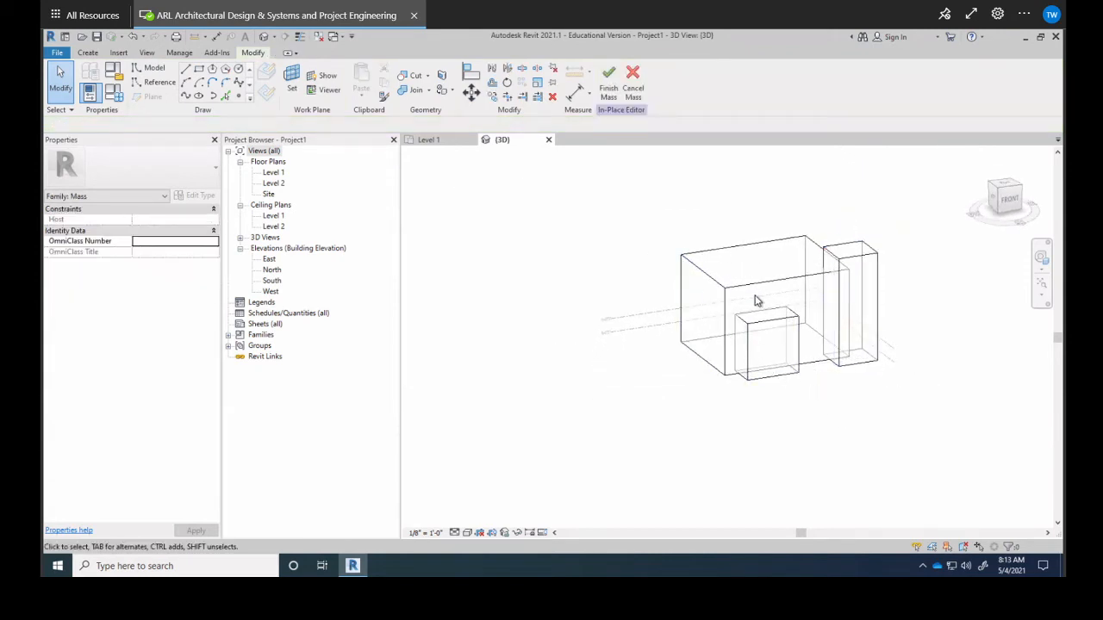
{"action": "middle_click_drag", "start_coordinate": [758, 300], "coordinate": [758, 364], "text": "shift"}
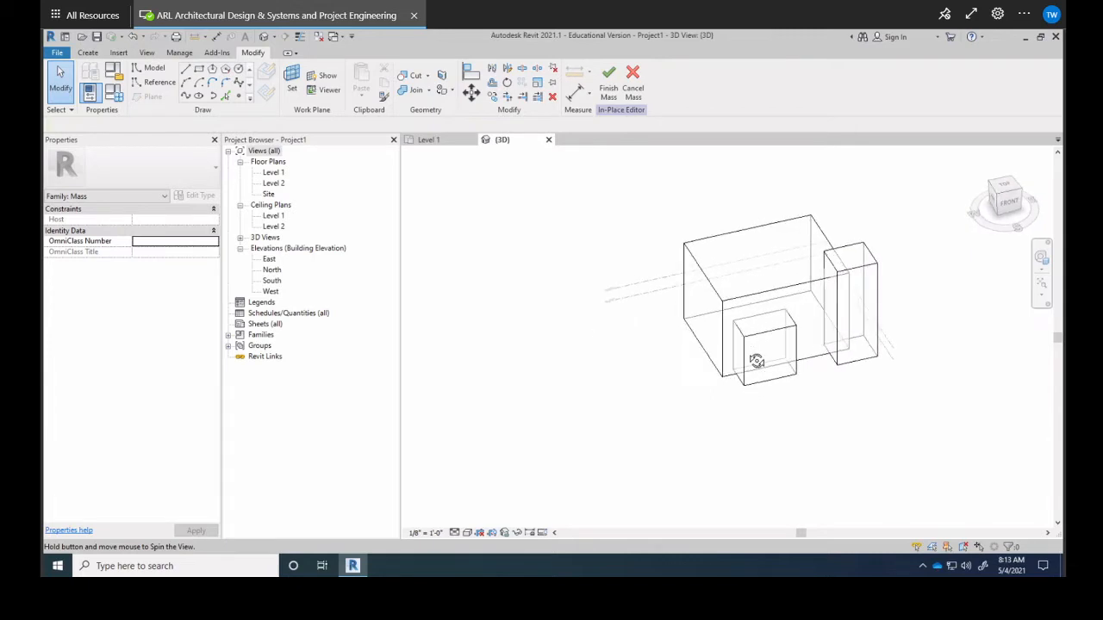
Step: Join the tall corner form with the main block using Join Geometry
{"action": "scroll", "coordinate": [718, 239], "scroll_direction": "up", "scroll_amount": 2}
{"action": "middle_click_drag", "start_coordinate": [844, 305], "coordinate": [743, 330], "text": "shift"}
{"action": "scroll", "coordinate": [789, 281], "scroll_direction": "up", "scroll_amount": 2}
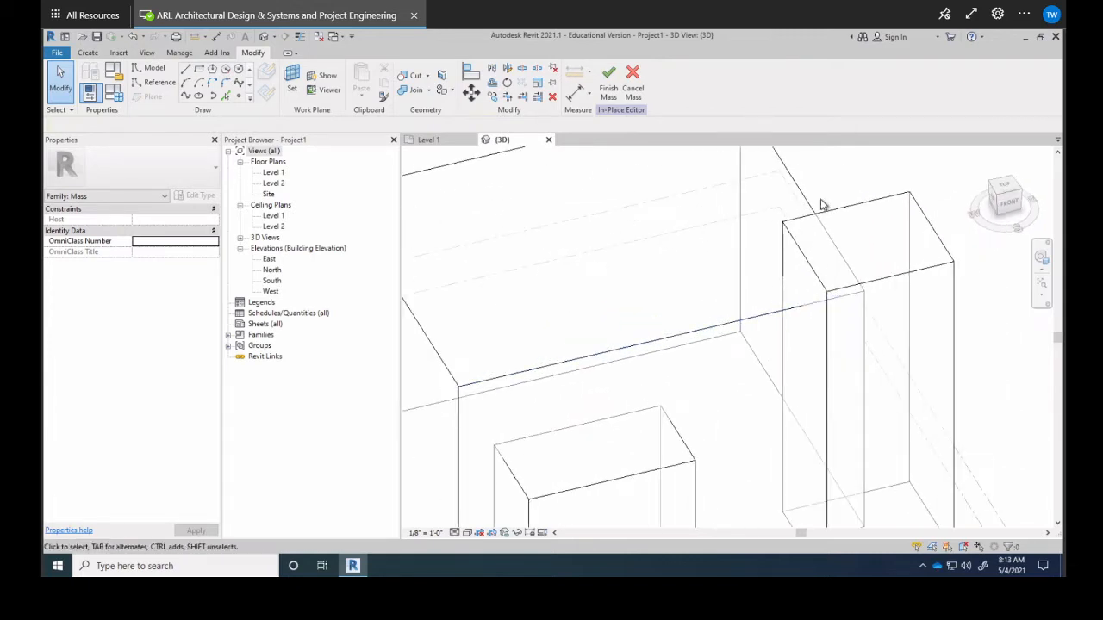
{"action": "left_click", "coordinate": [411, 93]}
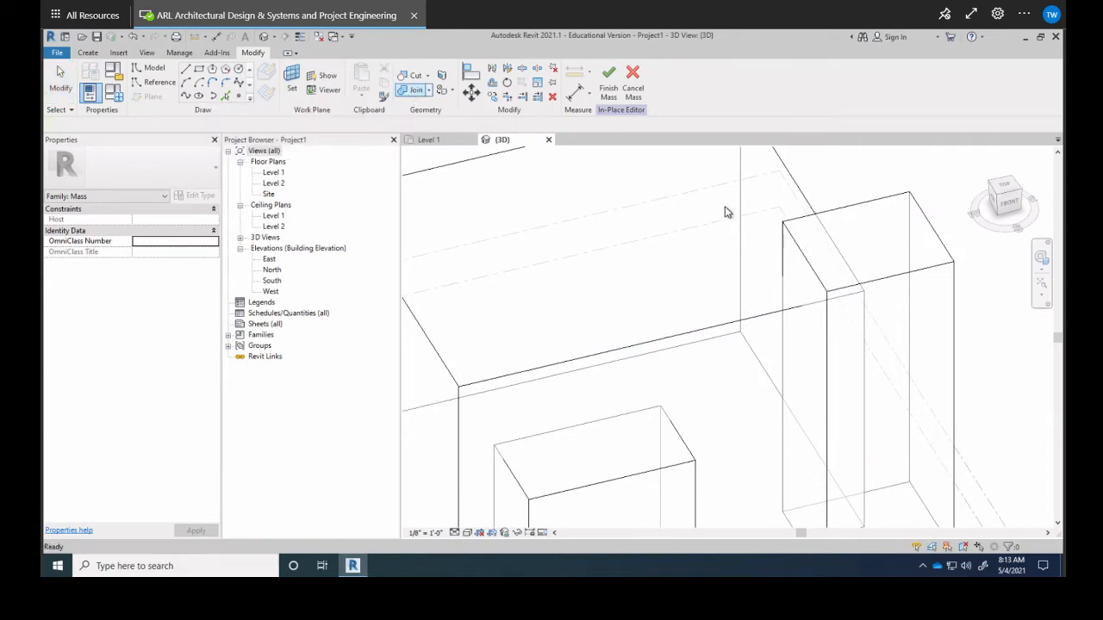
{"action": "left_click", "coordinate": [862, 207]}
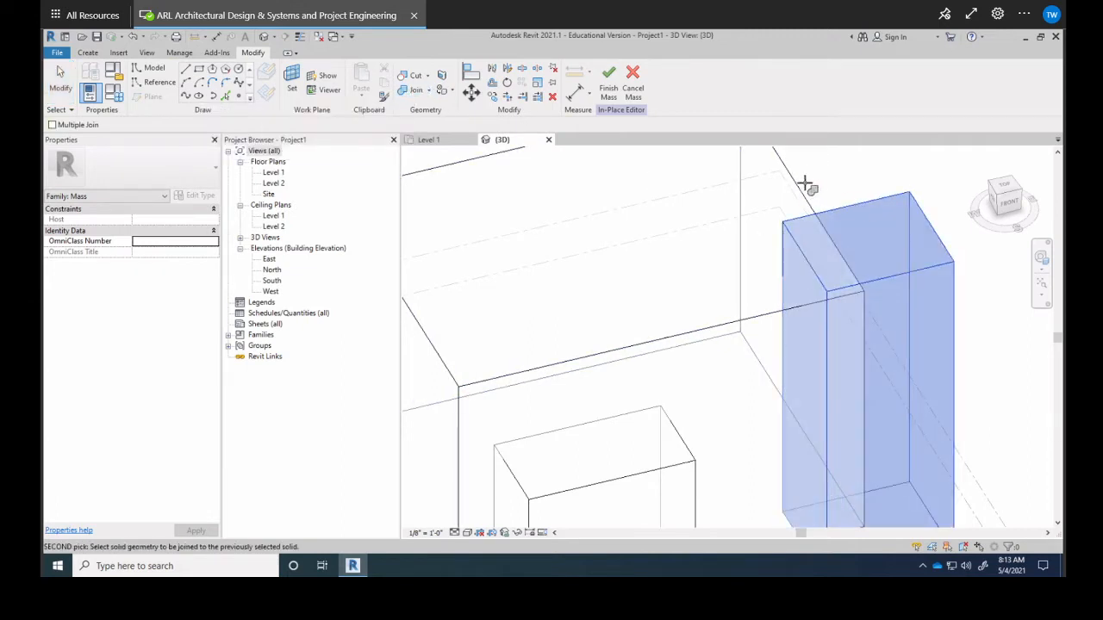
{"action": "left_click", "coordinate": [799, 187]}
Step: Join the small front-left form to the main block and inspect the merged solid from several angles
{"action": "middle_click_drag", "start_coordinate": [743, 308], "coordinate": [764, 318], "text": "shift"}
{"action": "scroll", "coordinate": [645, 419], "scroll_direction": "up", "scroll_amount": 2}
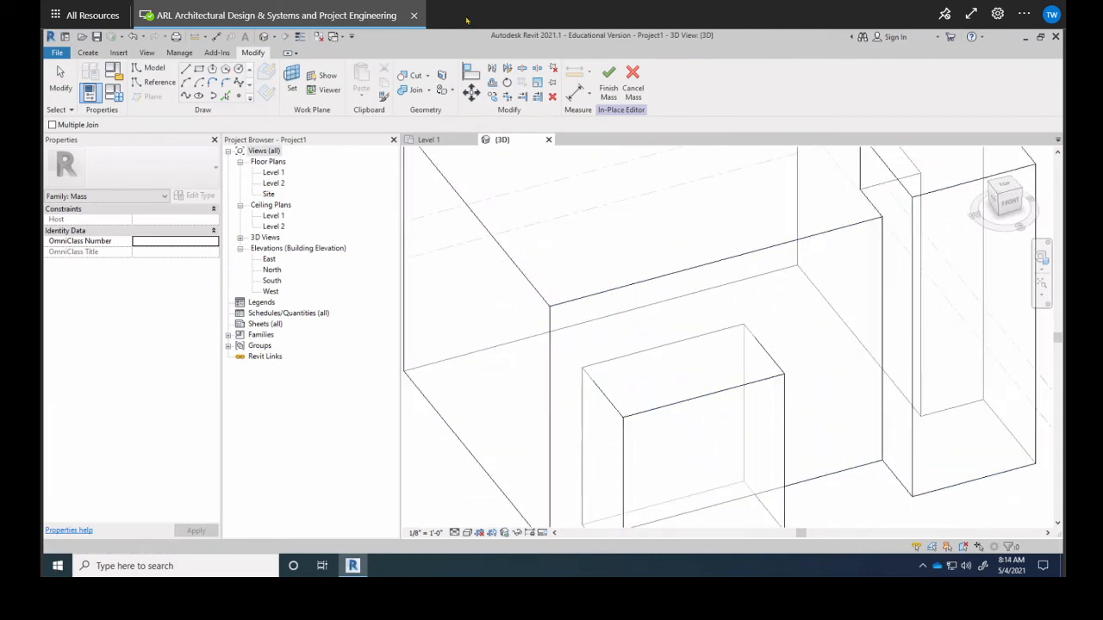
{"action": "left_click", "coordinate": [634, 418]}
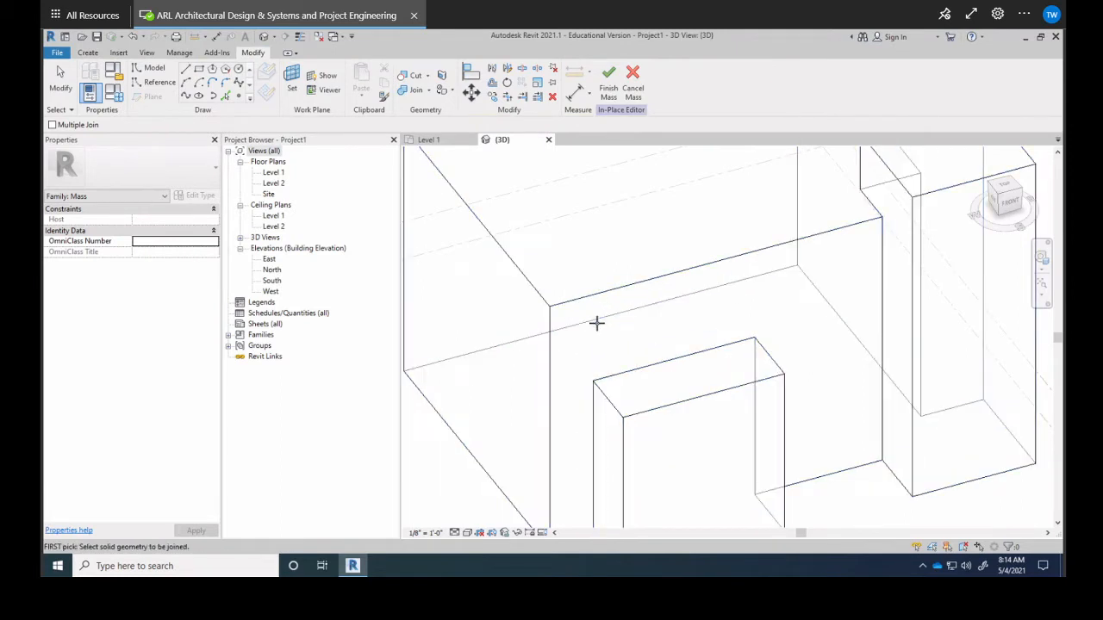
{"action": "scroll", "coordinate": [595, 322], "scroll_direction": "down", "scroll_amount": 5}
{"action": "middle_click_drag", "start_coordinate": [721, 352], "coordinate": [744, 320], "text": "shift"}
{"action": "middle_click_drag", "start_coordinate": [627, 370], "coordinate": [708, 297], "text": "shift"}
{"action": "middle_click_drag", "start_coordinate": [711, 374], "coordinate": [677, 304], "text": "shift"}
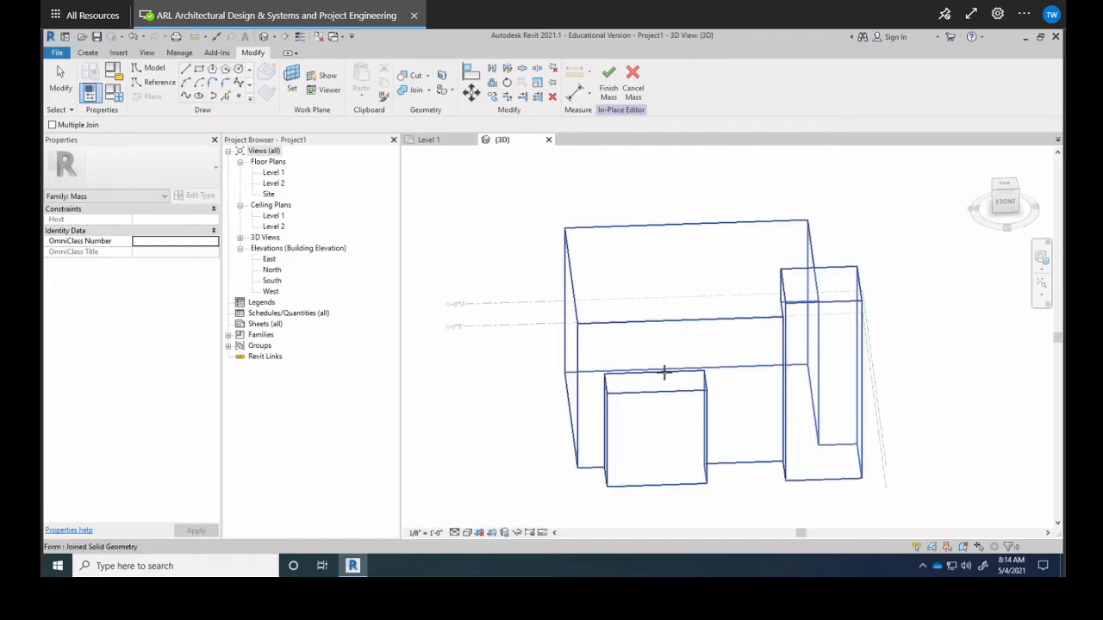
{"action": "middle_click_drag", "start_coordinate": [659, 358], "coordinate": [694, 285], "text": "shift"}
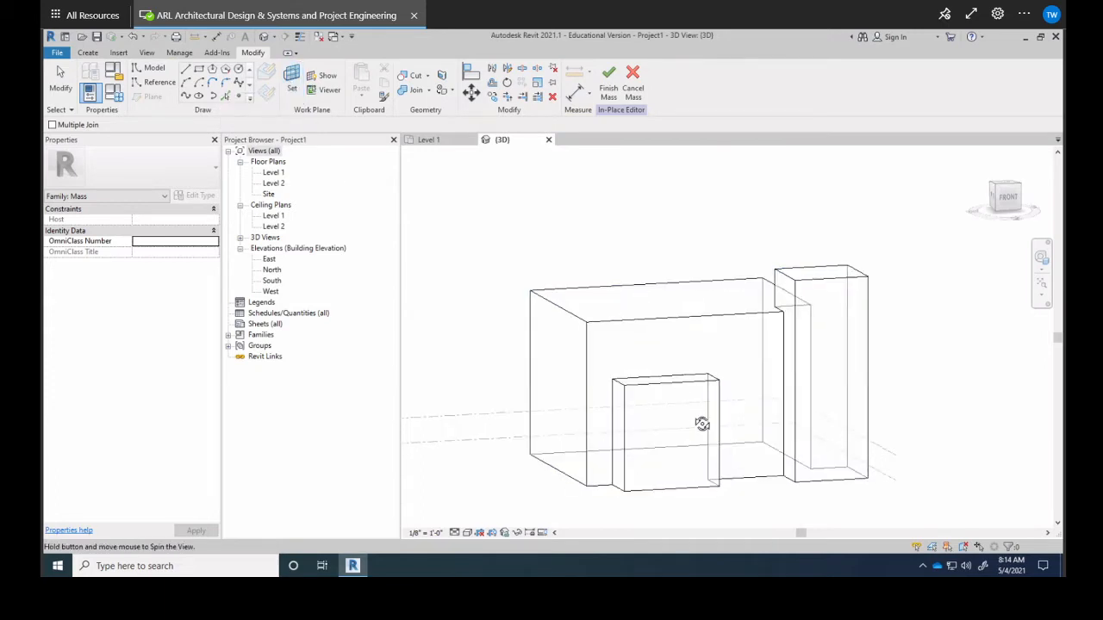
{"action": "middle_click_drag", "start_coordinate": [701, 423], "coordinate": [618, 443], "text": "shift"}
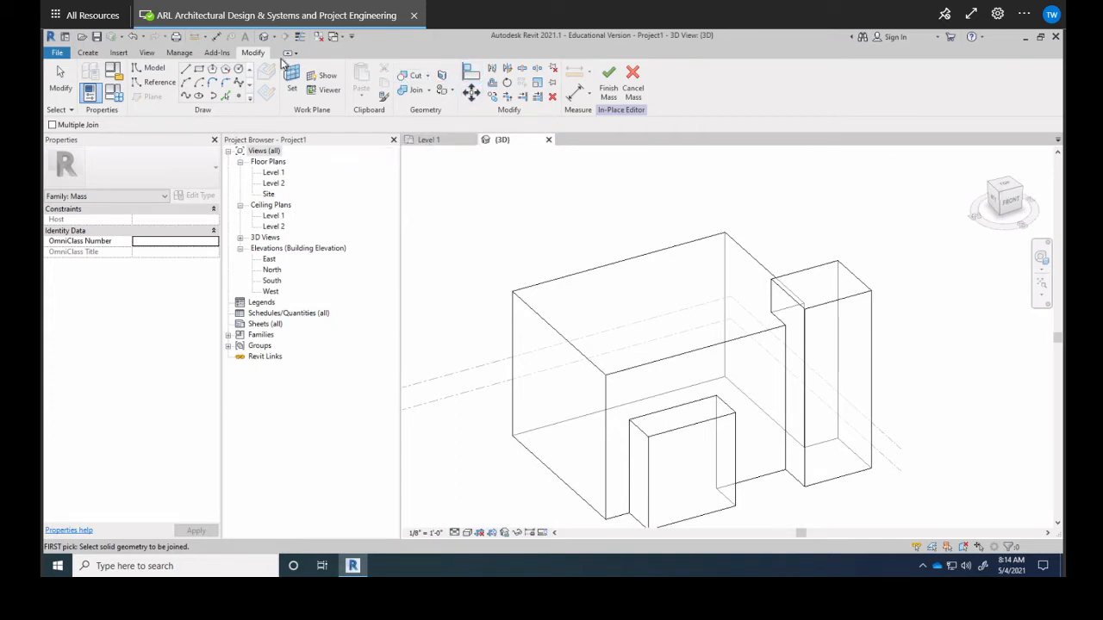
Step: Try to sketch a rectangle on the Level 1 plane overlapping the main block's front-left corner in the 3D view
{"action": "left_click", "coordinate": [199, 72]}
{"action": "scroll", "coordinate": [427, 310], "scroll_direction": "down", "scroll_amount": 2}
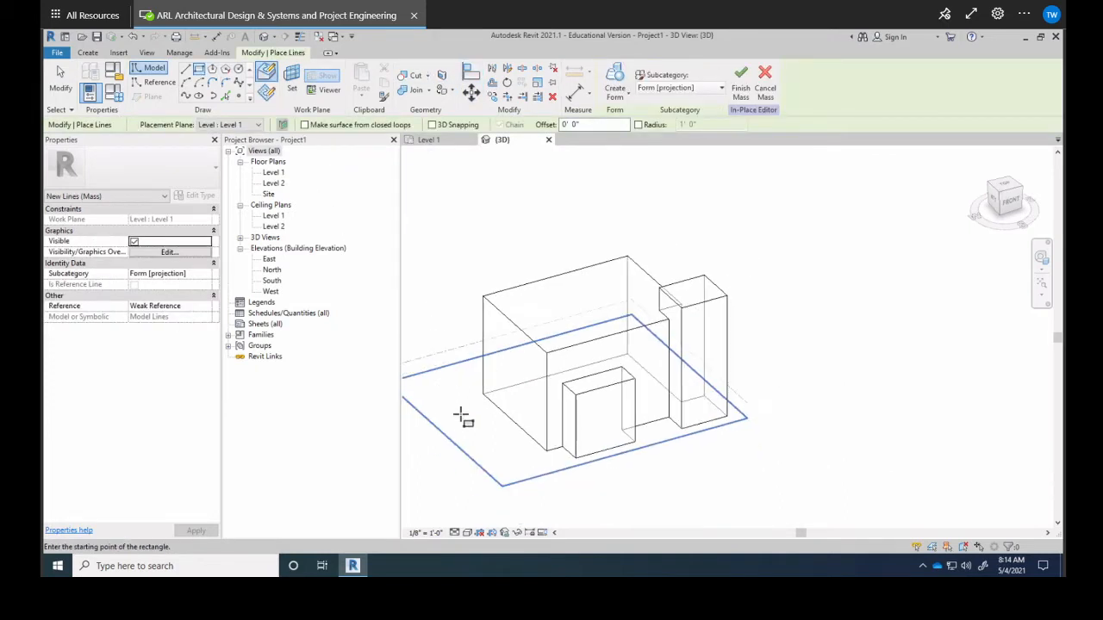
{"action": "left_click", "coordinate": [449, 407]}
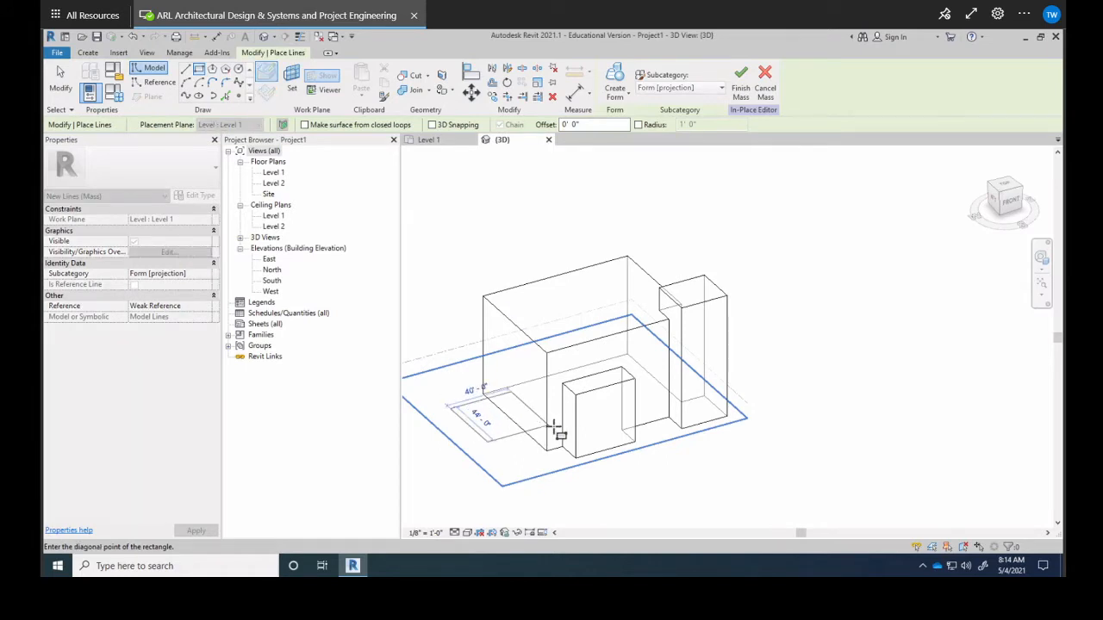
{"action": "scroll", "coordinate": [543, 434], "scroll_direction": "up", "scroll_amount": 4}
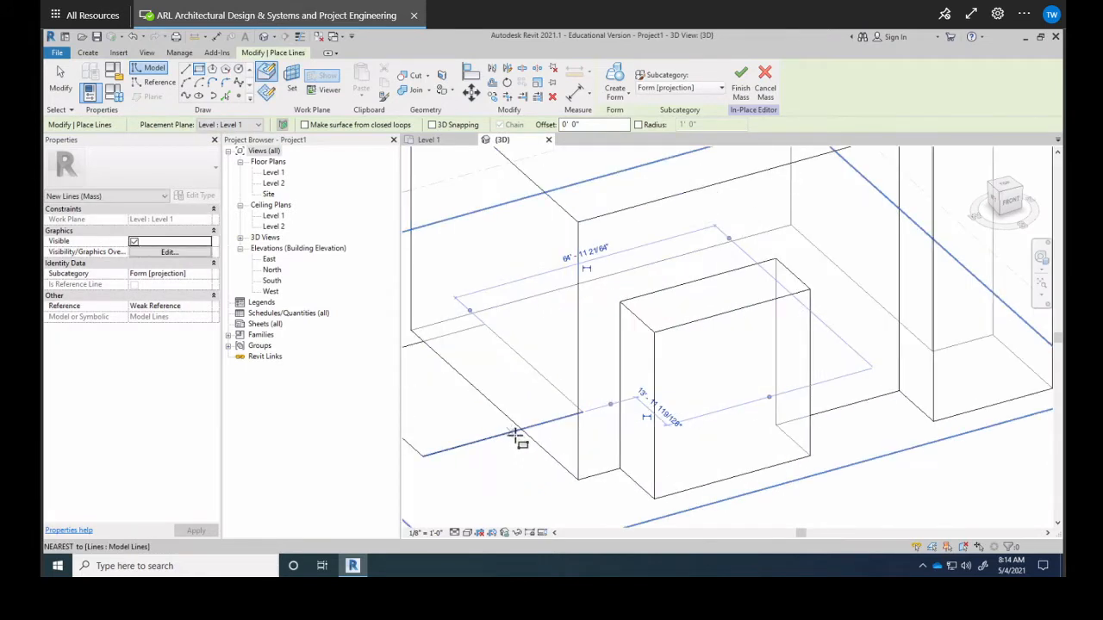
{"action": "left_click", "coordinate": [517, 438]}
{"action": "scroll", "coordinate": [517, 438], "scroll_direction": "down", "scroll_amount": 4}
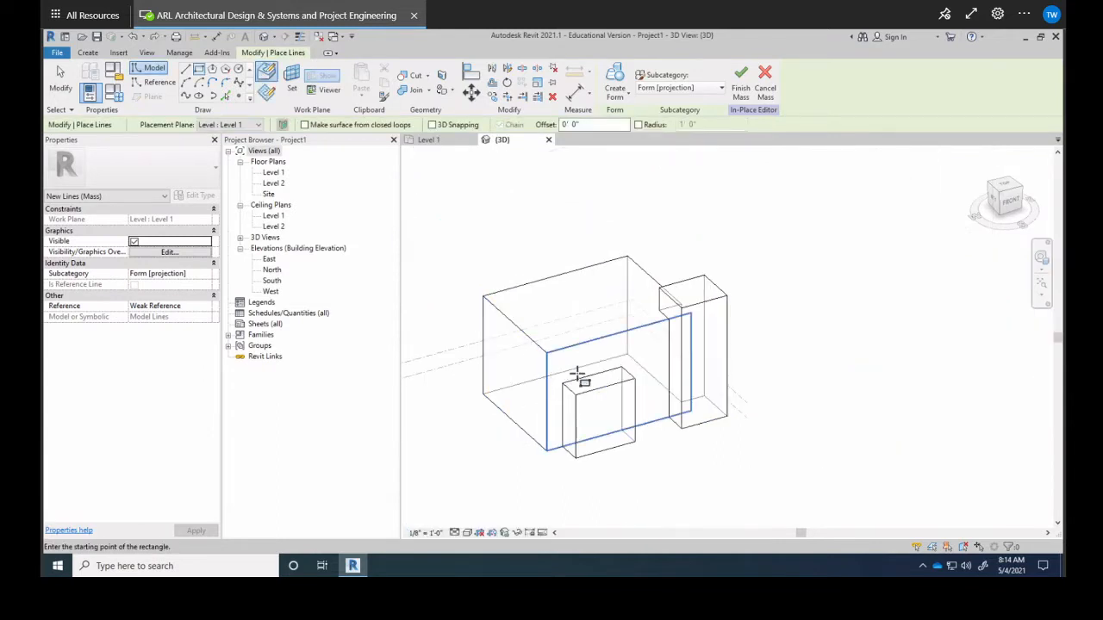
{"action": "middle_click_drag", "start_coordinate": [579, 377], "coordinate": [579, 342], "text": "shift"}
{"action": "scroll", "coordinate": [586, 345], "scroll_direction": "up", "scroll_amount": 3}
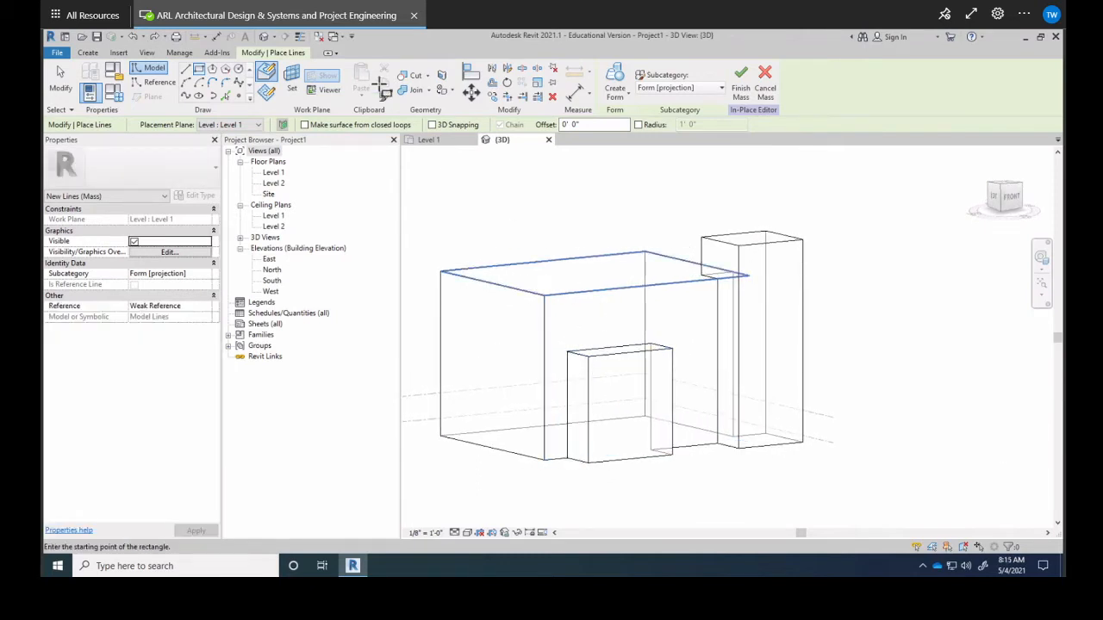
{"action": "key", "text": "Escape"}
{"action": "key", "text": "Escape"}
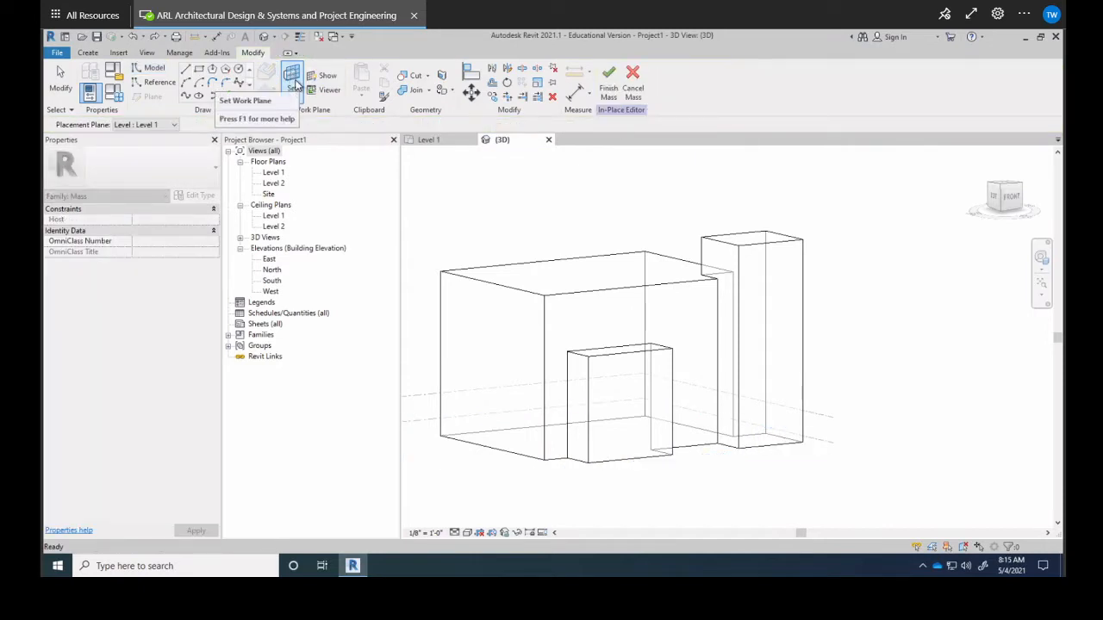
Step: Set the main block's front face as the work plane and sketch a rectangle about 32' high across that face's upper-left corner
{"action": "left_click", "coordinate": [292, 79]}
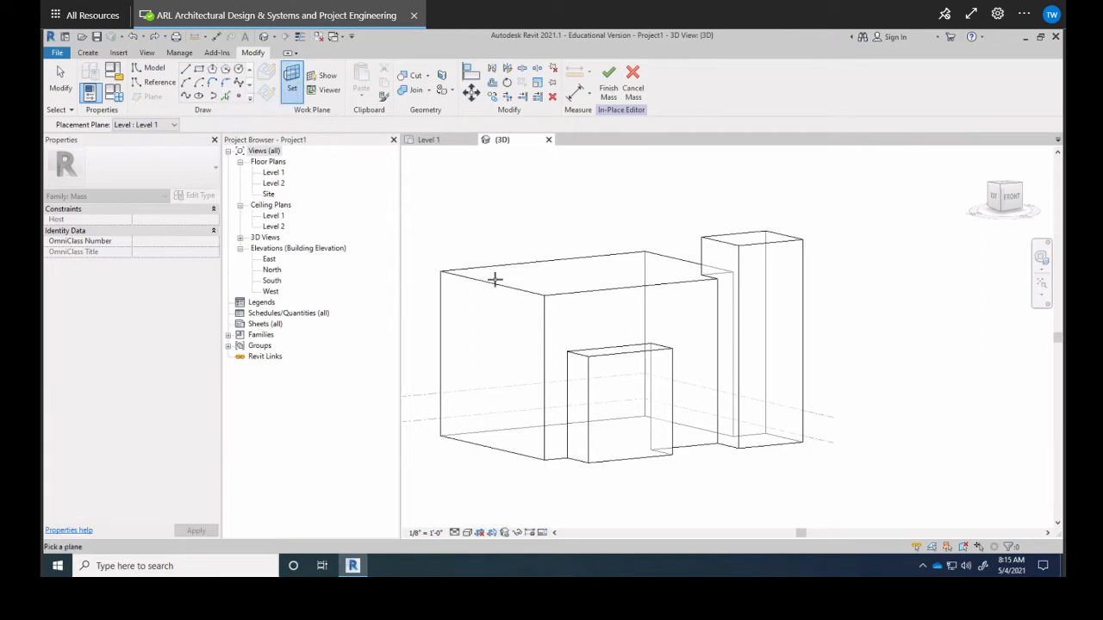
{"action": "left_click", "coordinate": [606, 299]}
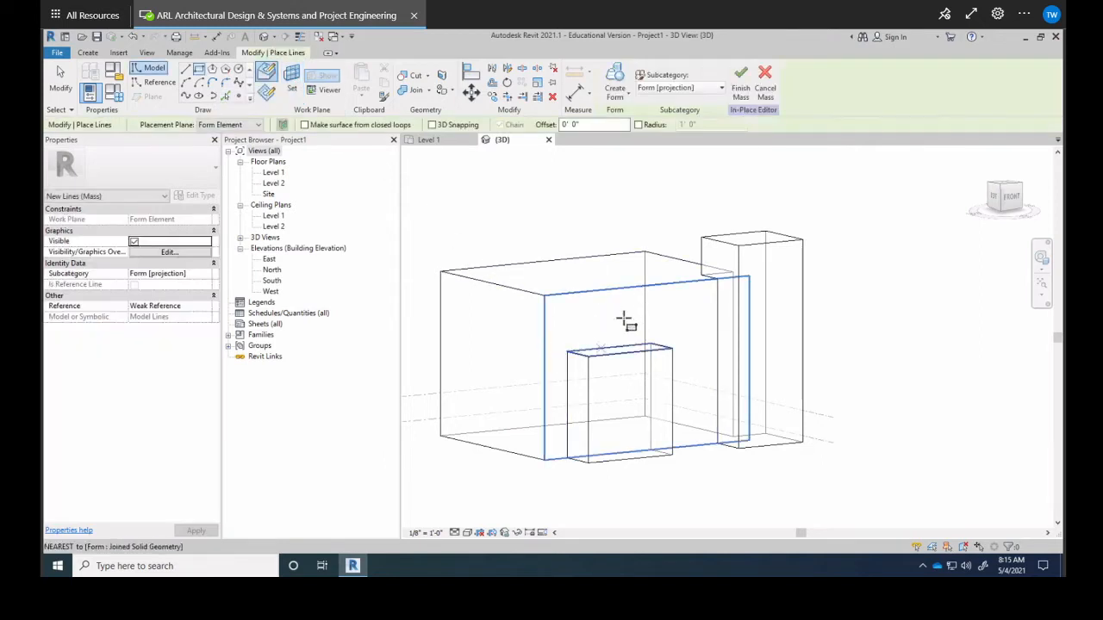
{"action": "middle_click_drag", "start_coordinate": [633, 325], "coordinate": [583, 316], "text": "shift"}
{"action": "scroll", "coordinate": [561, 314], "scroll_direction": "up", "scroll_amount": 2}
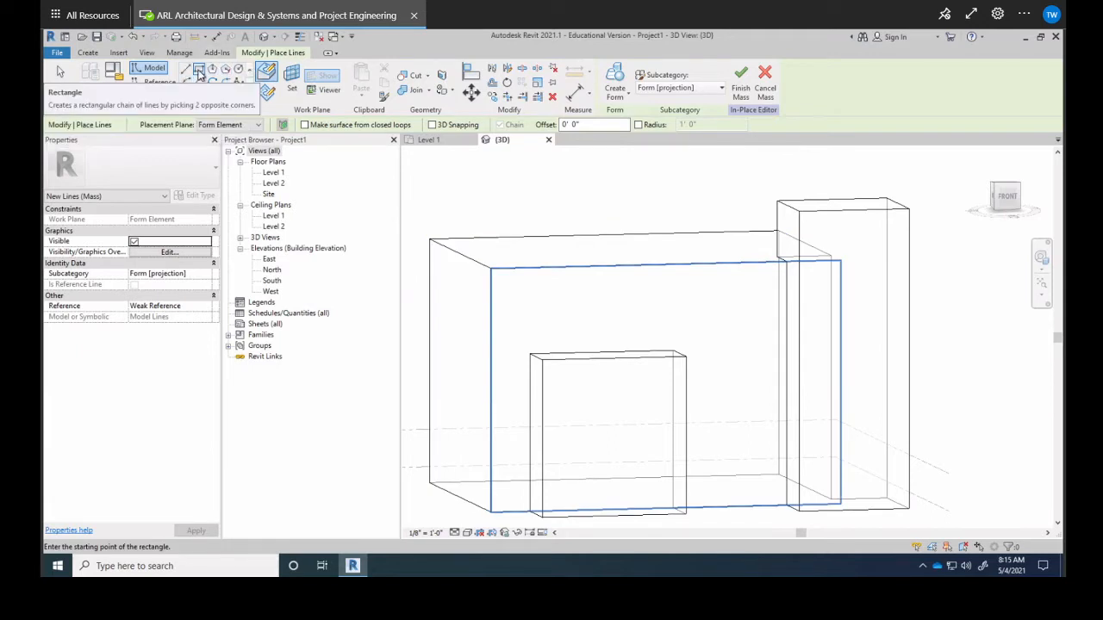
{"action": "scroll", "coordinate": [530, 262], "scroll_direction": "down", "scroll_amount": 3}
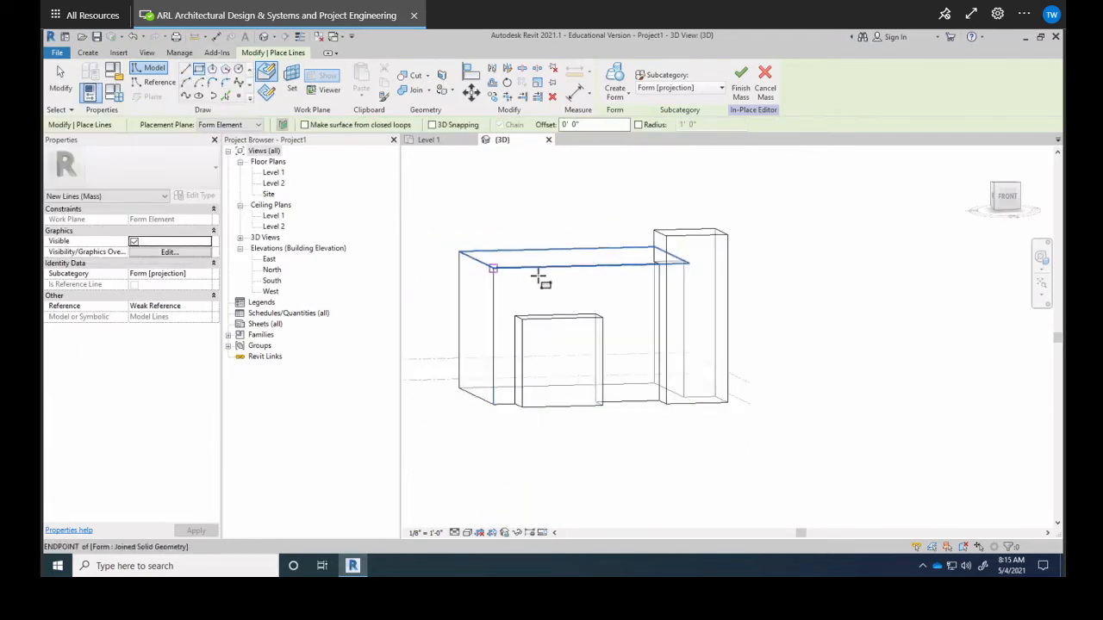
{"action": "mouse_move", "coordinate": [515, 237]}
{"action": "middle_mouse_down", "text": "shift"}
{"action": "mouse_move", "coordinate": [473, 204]}
{"action": "mouse_move", "coordinate": [485, 224]}
{"action": "mouse_move", "coordinate": [522, 239]}
{"action": "mouse_move", "coordinate": [503, 235]}
{"action": "middle_mouse_up", "text": "shift"}
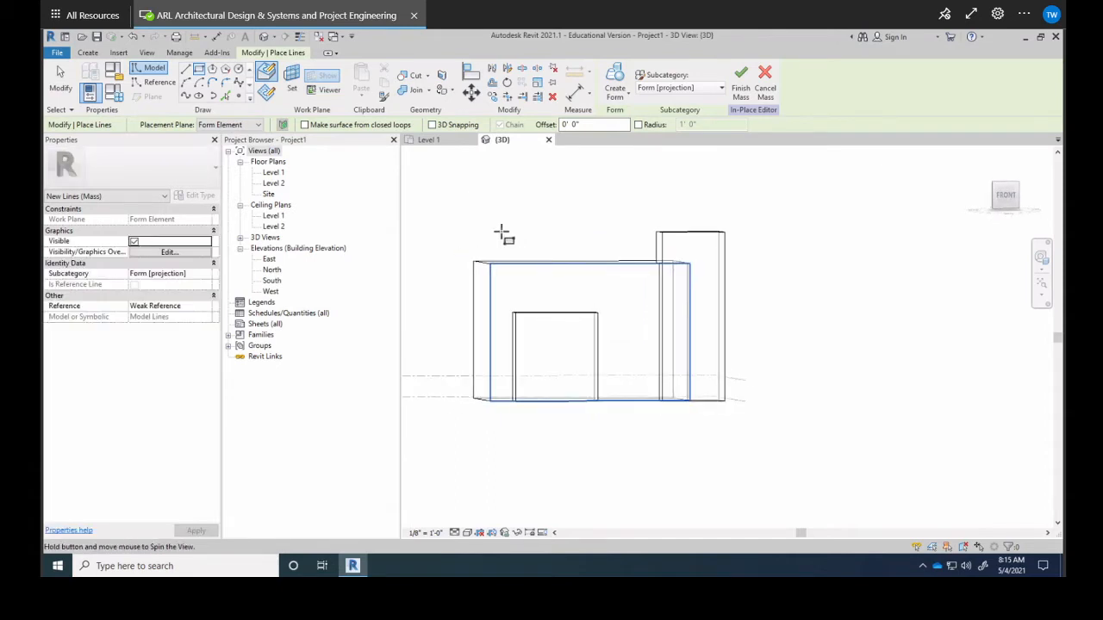
{"action": "left_click", "coordinate": [447, 226]}
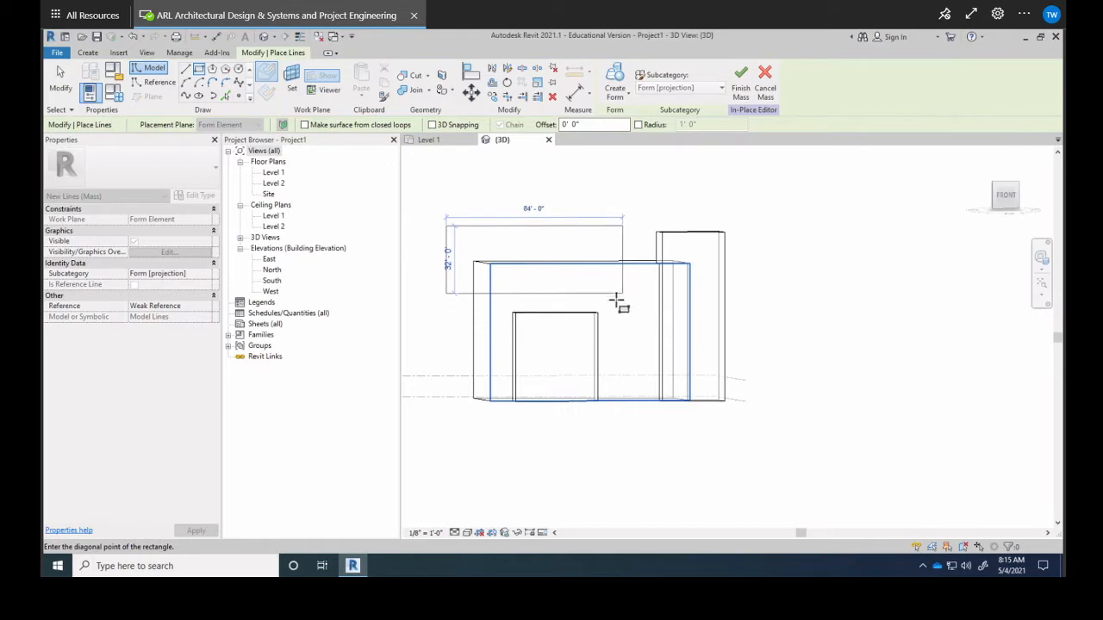
{"action": "left_click", "coordinate": [614, 293]}
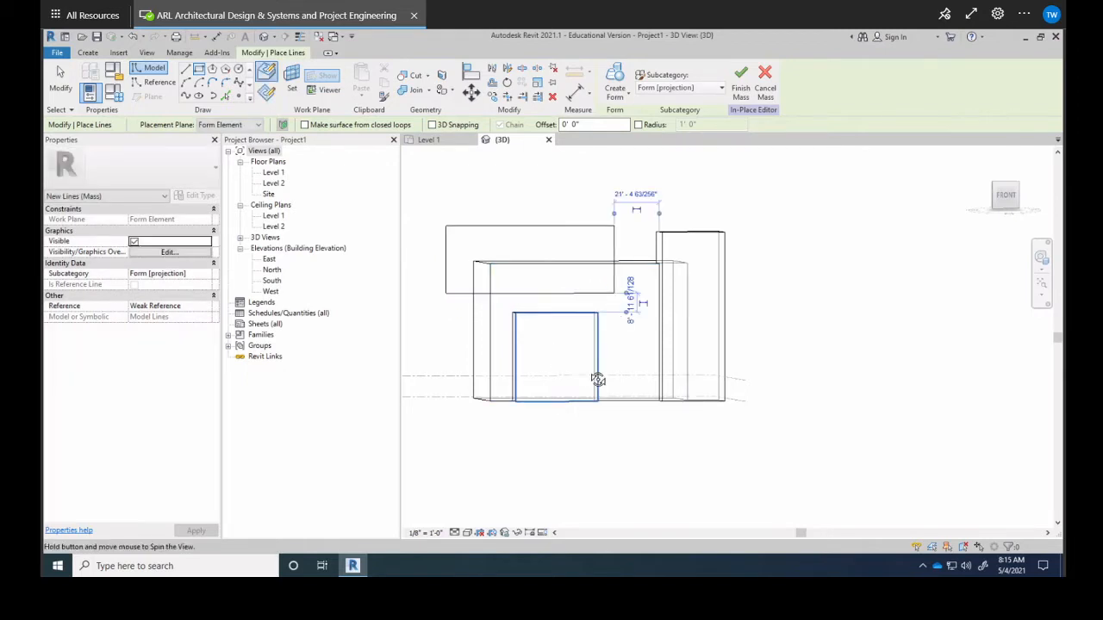
Step: Create a solid form from the front-face rectangle and shape it into a box about 39' deep overlapping the main block's upper-left front corner
{"action": "middle_click_drag", "start_coordinate": [597, 380], "coordinate": [621, 258], "text": "shift"}
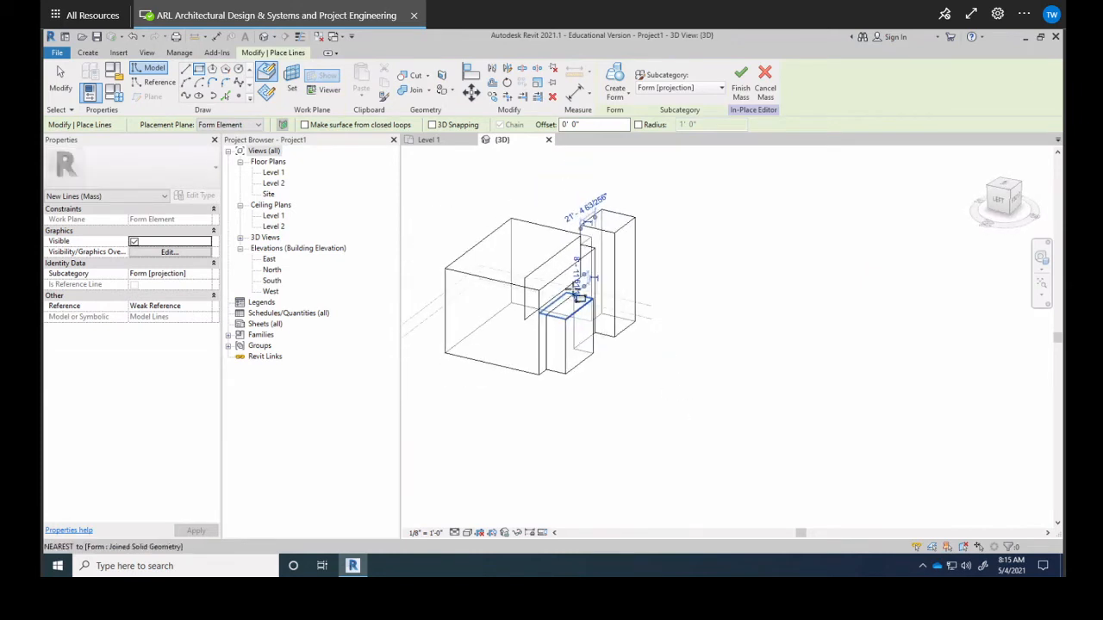
{"action": "left_click", "coordinate": [617, 83]}
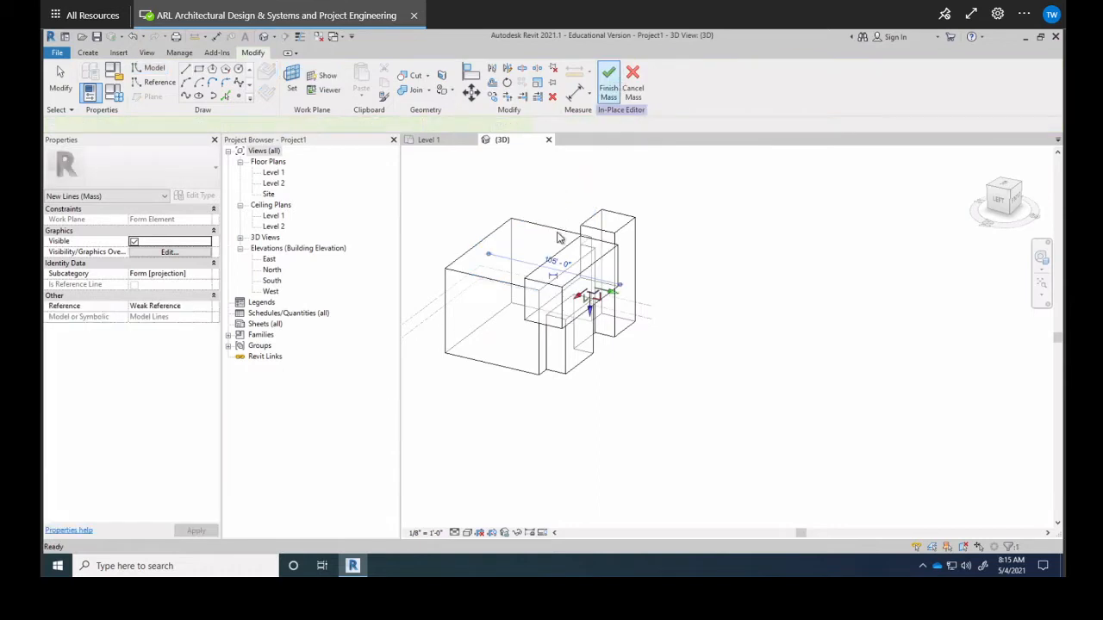
{"action": "mouse_move", "coordinate": [526, 262]}
{"action": "left_mouse_down"}
{"action": "mouse_move", "coordinate": [498, 272]}
{"action": "mouse_move", "coordinate": [529, 262]}
{"action": "left_mouse_up"}
{"action": "middle_click_drag", "start_coordinate": [529, 261], "coordinate": [606, 199], "text": "shift"}
{"action": "left_click", "coordinate": [607, 199]}
{"action": "scroll", "coordinate": [607, 206], "scroll_direction": "down", "scroll_amount": 2}
{"action": "middle_click_drag", "start_coordinate": [569, 258], "coordinate": [560, 265], "text": "shift"}
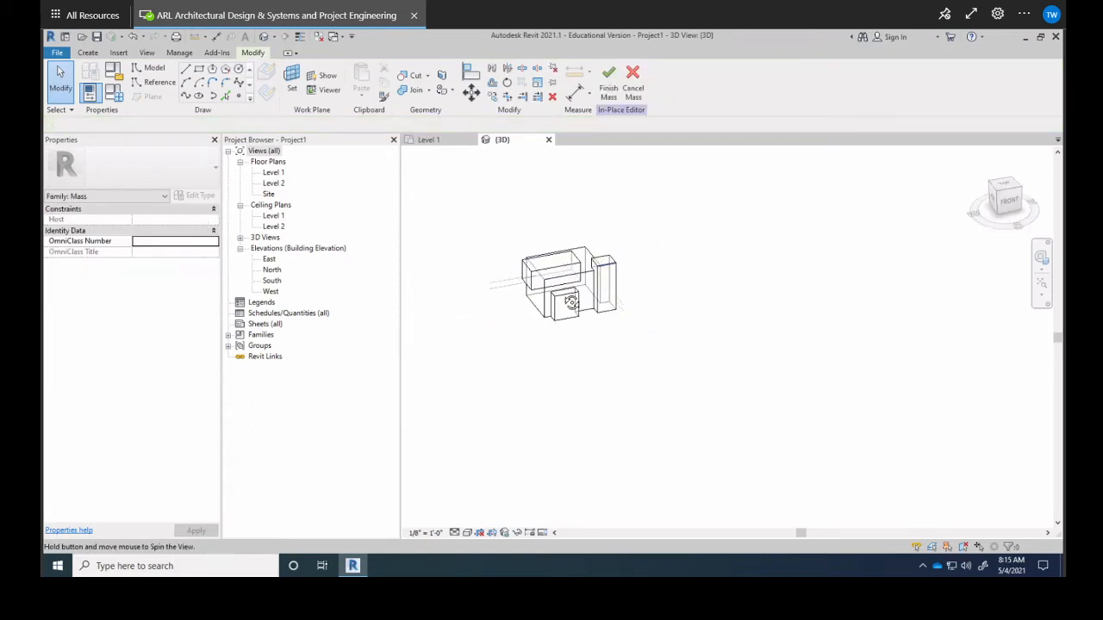
{"action": "scroll", "coordinate": [556, 268], "scroll_direction": "up", "scroll_amount": 1}
{"action": "scroll", "coordinate": [556, 267], "scroll_direction": "up", "scroll_amount": 3}
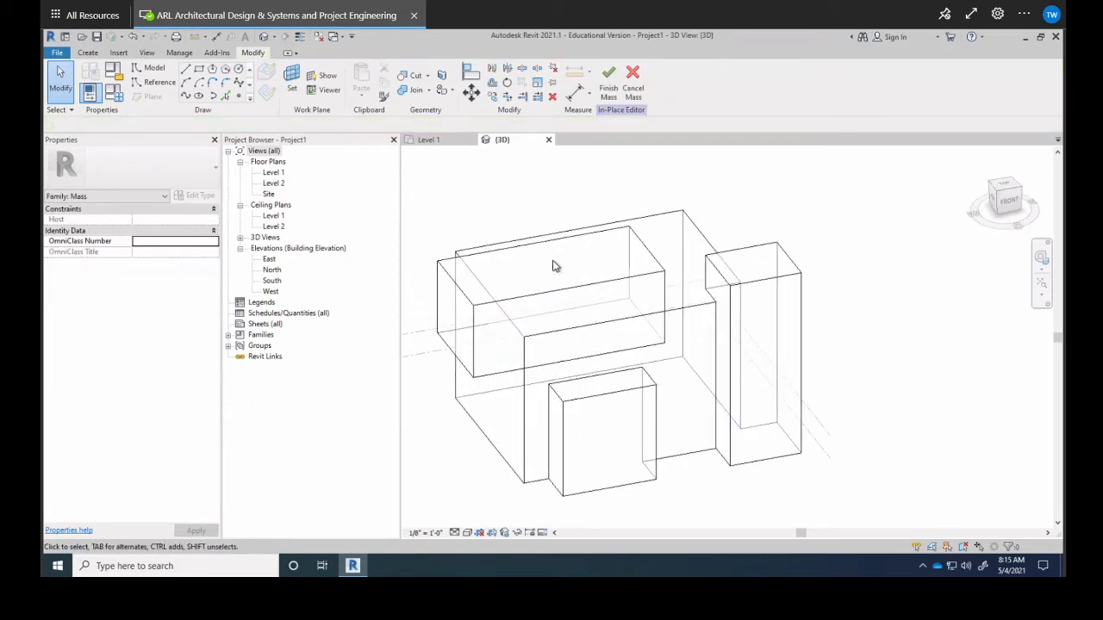
Step: Change the upper-left box from Solid to Void and deselect it so it cuts a notch from the main block
{"action": "left_click", "coordinate": [484, 310]}
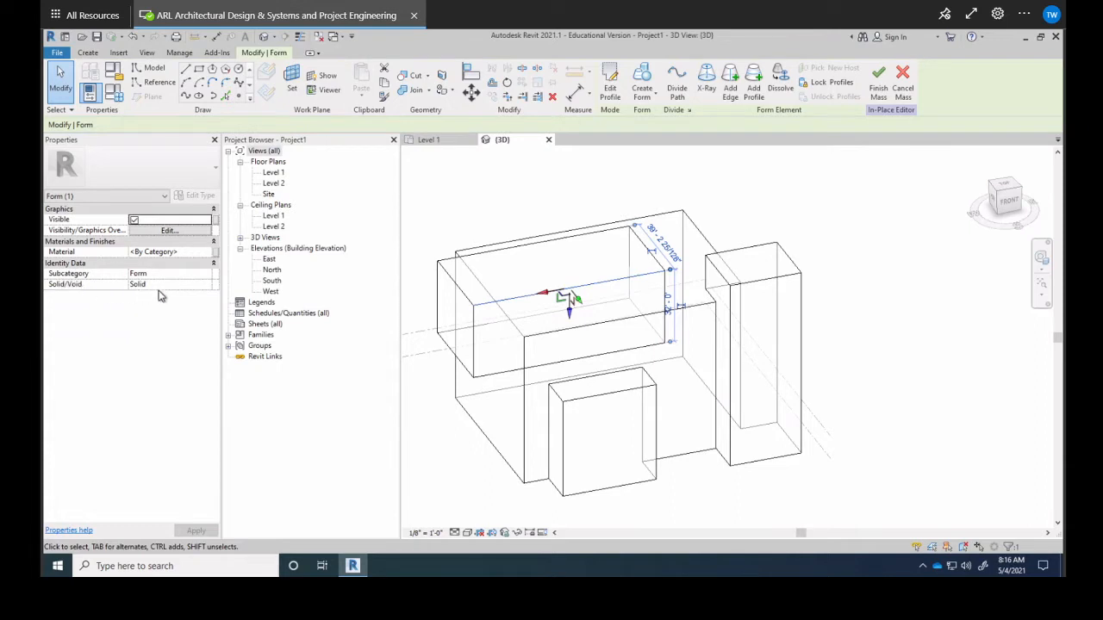
{"action": "left_click", "coordinate": [168, 285]}
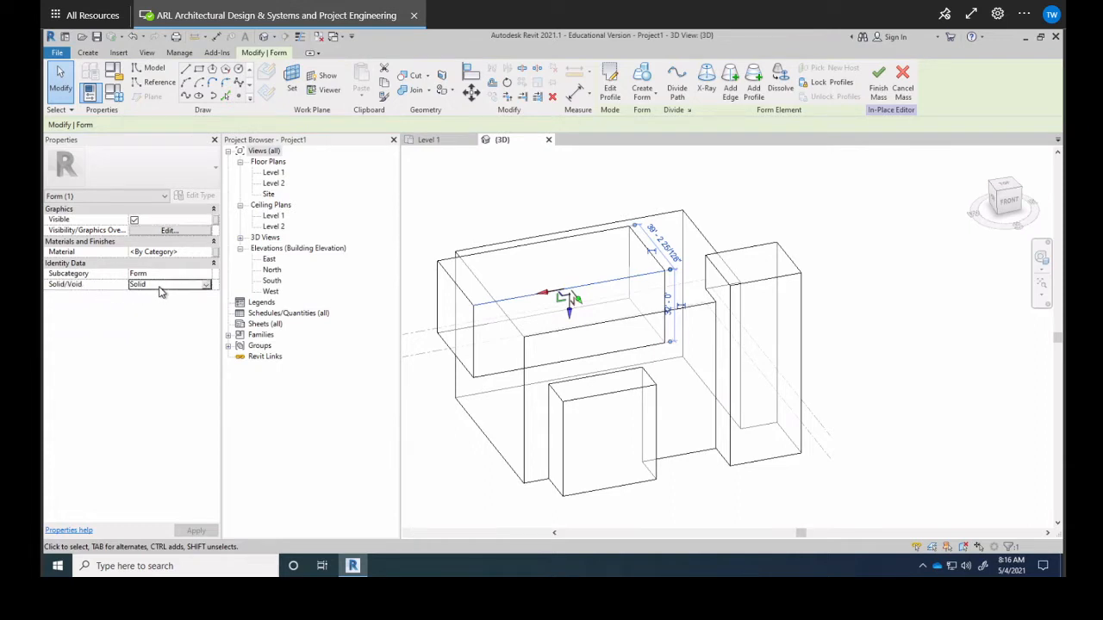
{"action": "left_click", "coordinate": [206, 286]}
{"action": "left_click", "coordinate": [158, 306]}
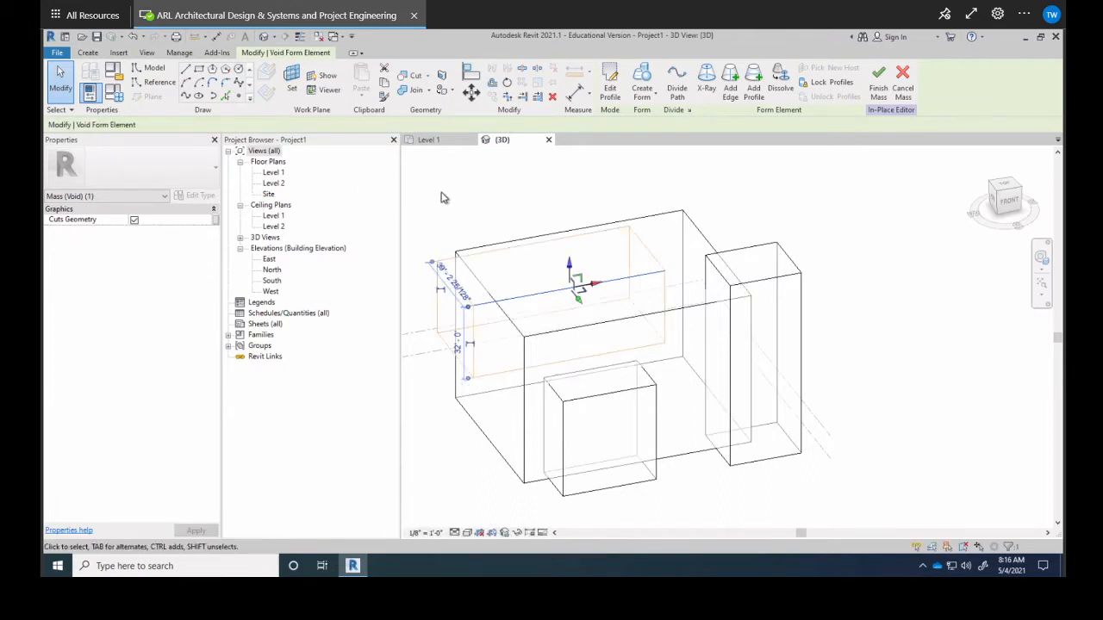
{"action": "left_click", "coordinate": [459, 226]}
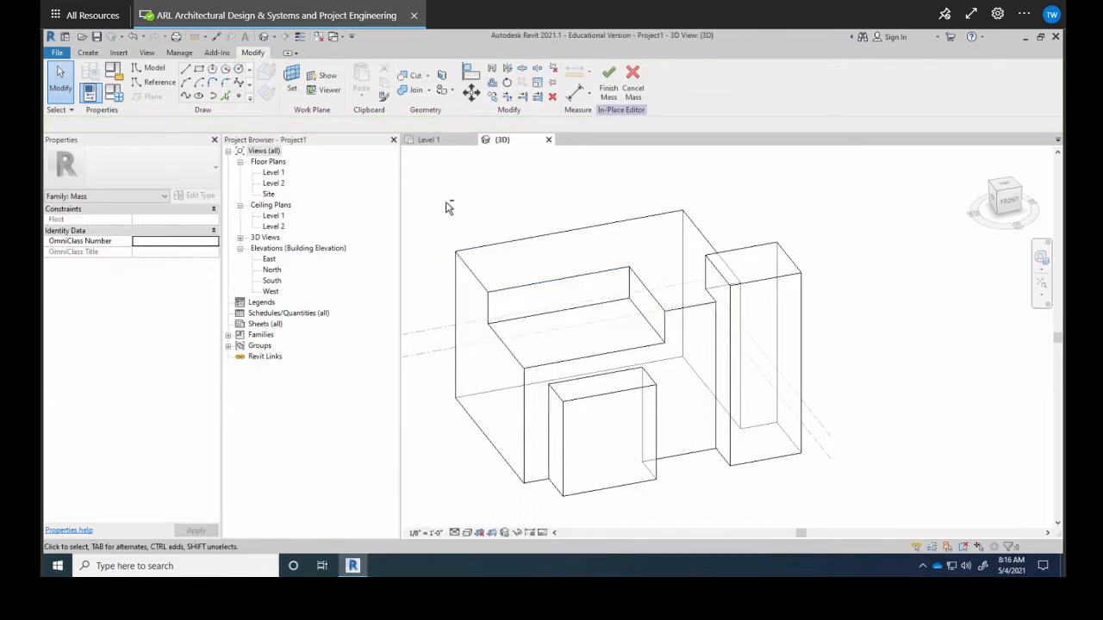
Step: Lower the main block's upper-left edge in two moves so its roof slopes down toward the left side, nearly flattening the notch
{"action": "middle_click_drag", "start_coordinate": [447, 207], "coordinate": [459, 312], "text": "shift"}
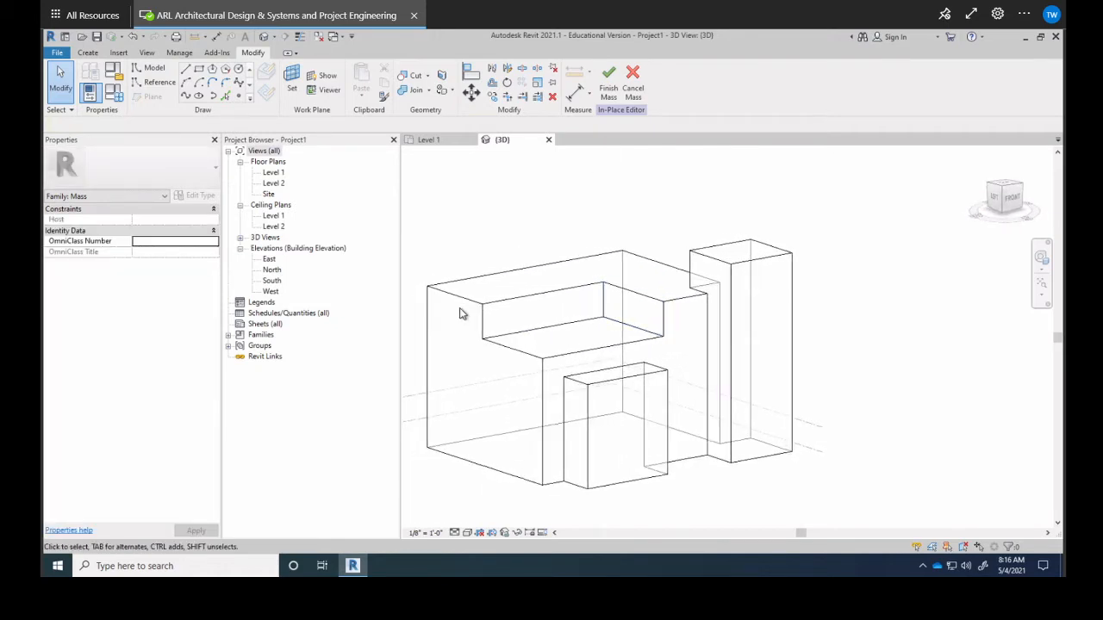
{"action": "mouse_move", "coordinate": [521, 297]}
{"action": "middle_mouse_down", "text": "shift"}
{"action": "mouse_move", "coordinate": [549, 309]}
{"action": "mouse_move", "coordinate": [500, 307]}
{"action": "mouse_move", "coordinate": [517, 306]}
{"action": "middle_mouse_up", "text": "shift"}
{"action": "scroll", "coordinate": [515, 308], "scroll_direction": "up", "scroll_amount": 3}
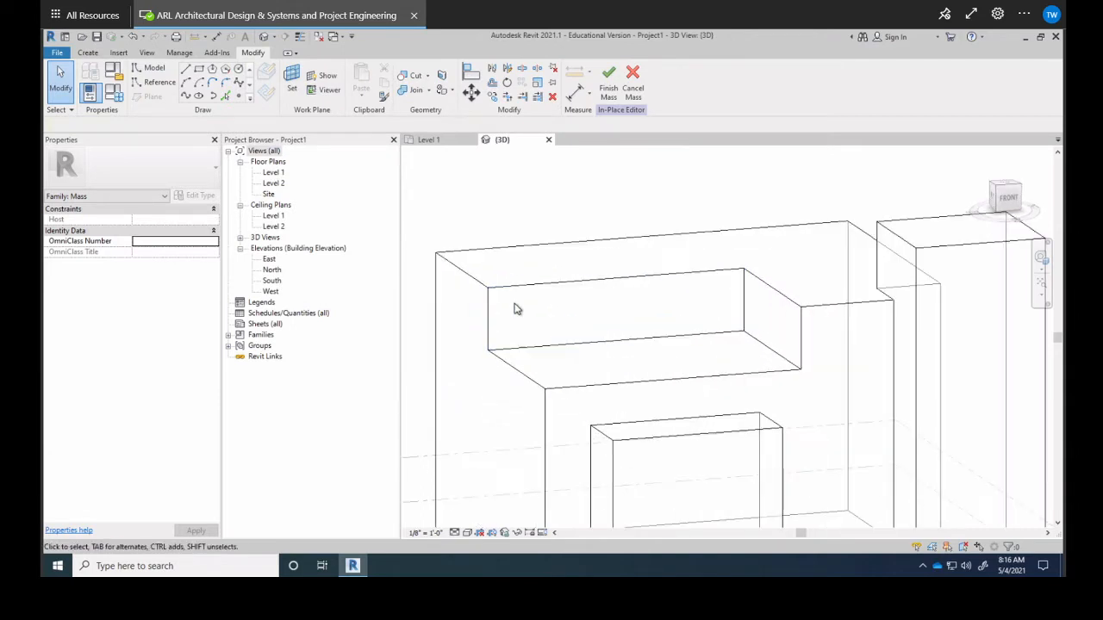
{"action": "left_click", "coordinate": [466, 279]}
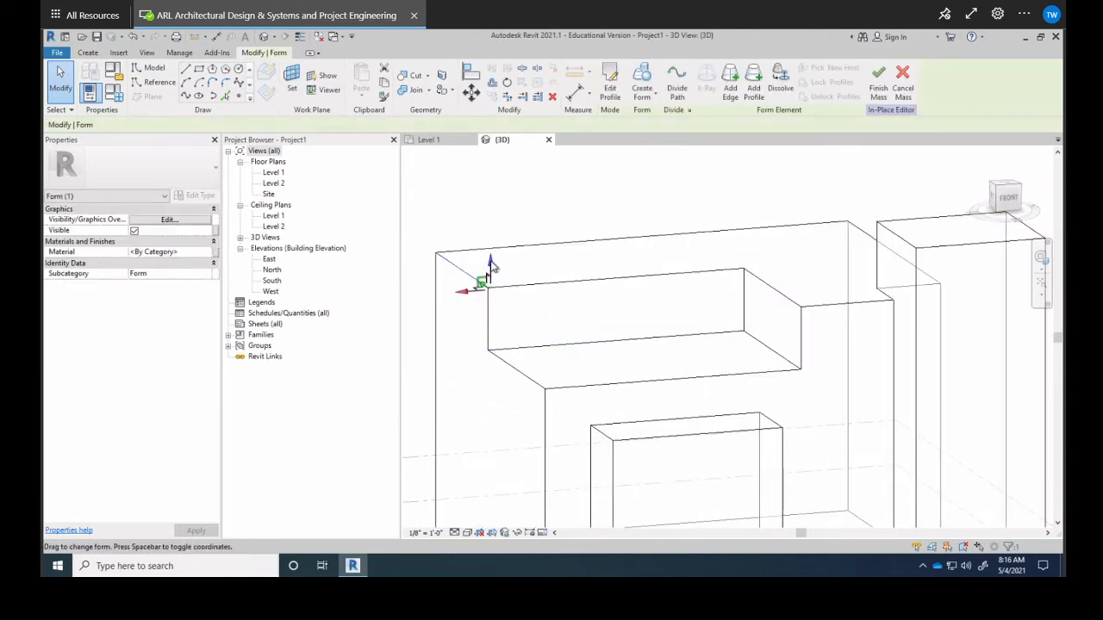
{"action": "left_click_drag", "start_coordinate": [490, 263], "coordinate": [493, 342]}
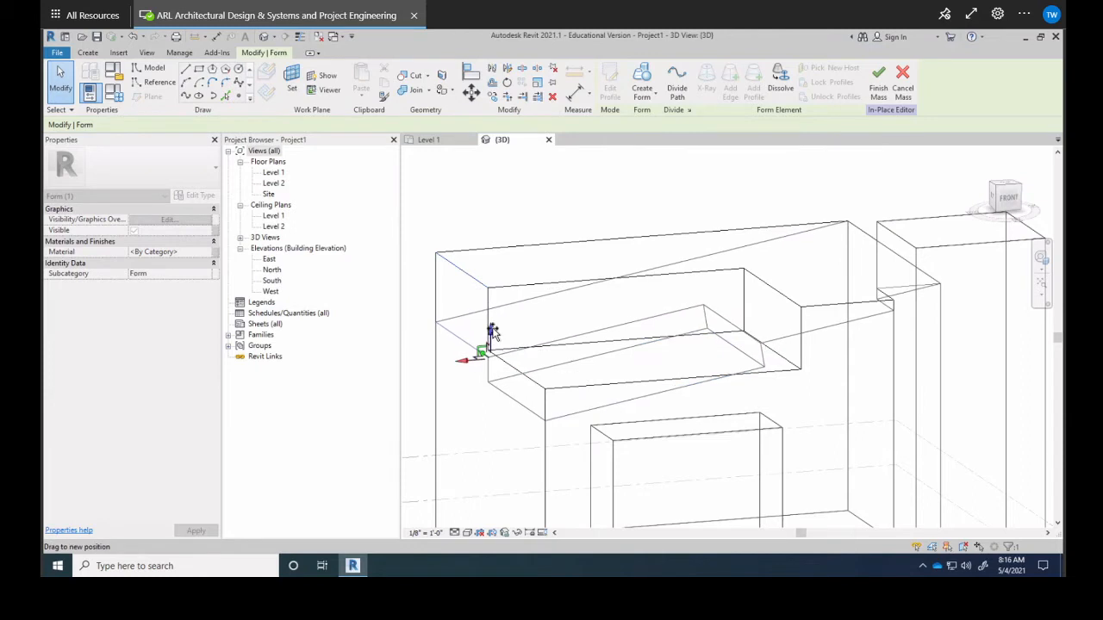
{"action": "left_click", "coordinate": [582, 222]}
{"action": "middle_click_drag", "start_coordinate": [615, 202], "coordinate": [642, 303], "text": "shift"}
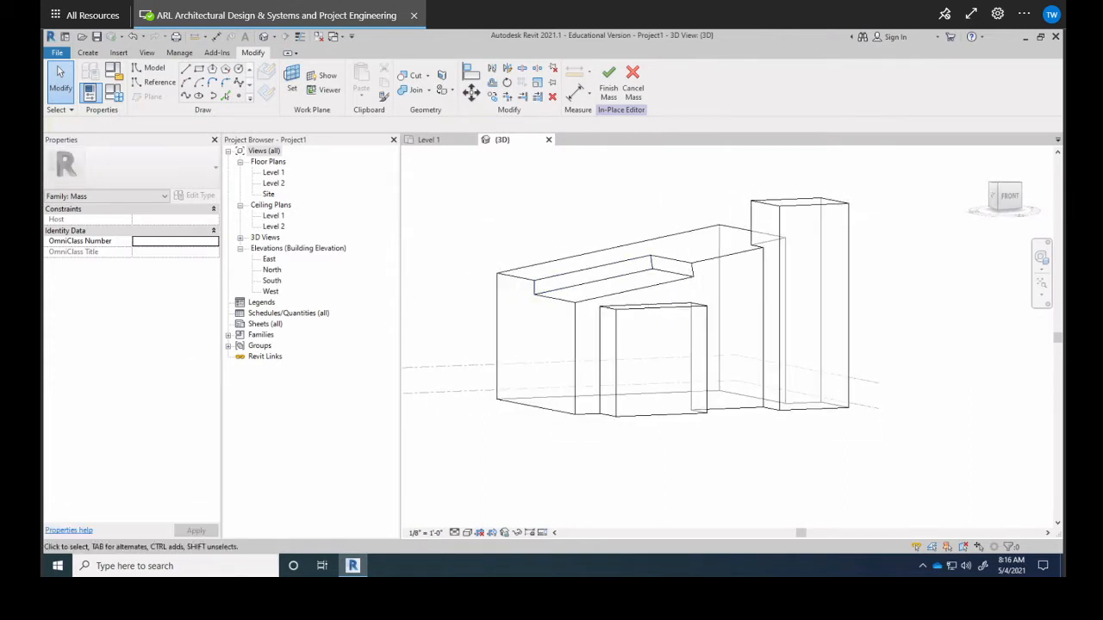
{"action": "left_click", "coordinate": [514, 285]}
{"action": "left_click_drag", "start_coordinate": [536, 259], "coordinate": [536, 275]}
{"action": "left_click", "coordinate": [488, 207]}
Step: Try to raise only the top front-right corner point of the small front box, and undo the move
{"action": "middle_click_drag", "start_coordinate": [571, 306], "coordinate": [632, 315], "text": "shift"}
{"action": "scroll", "coordinate": [637, 311], "scroll_direction": "up", "scroll_amount": 5}
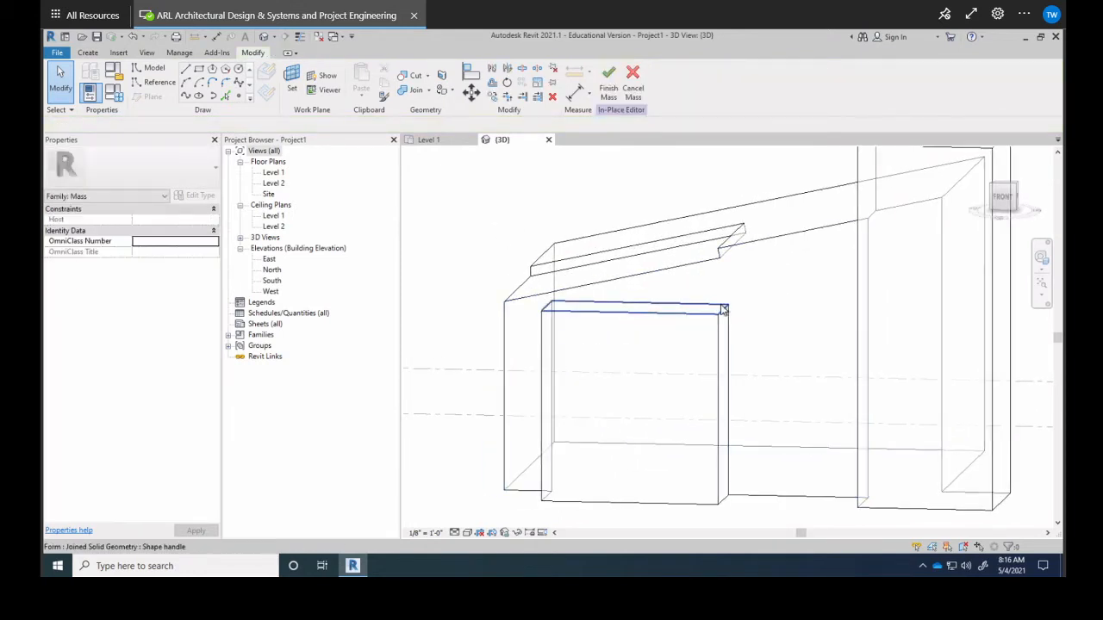
{"action": "left_click", "coordinate": [720, 315]}
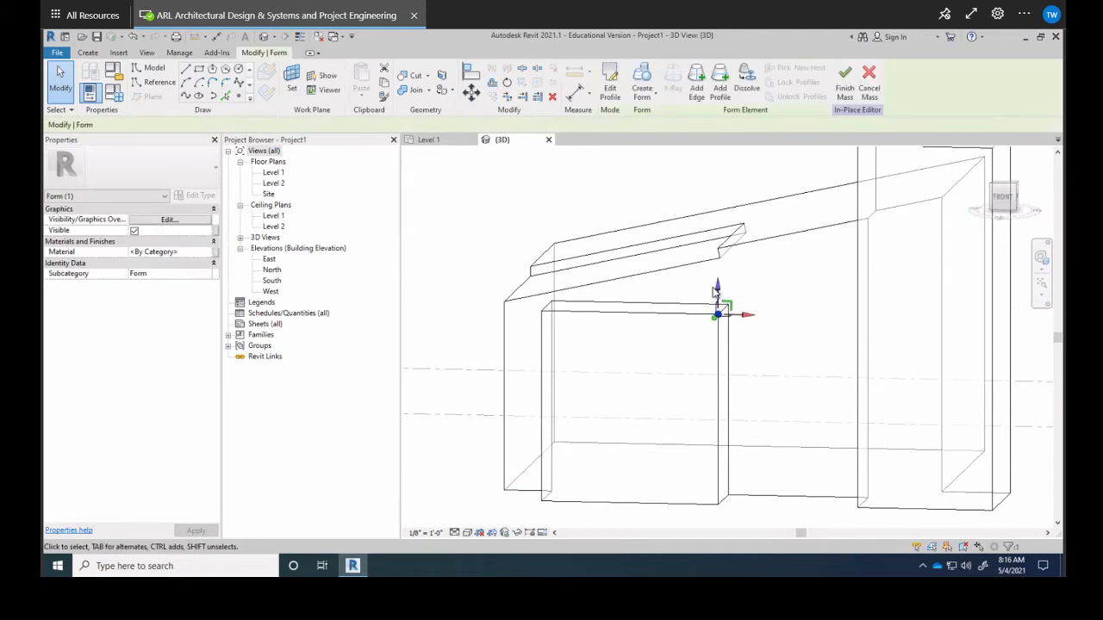
{"action": "left_click_drag", "start_coordinate": [718, 291], "coordinate": [707, 250]}
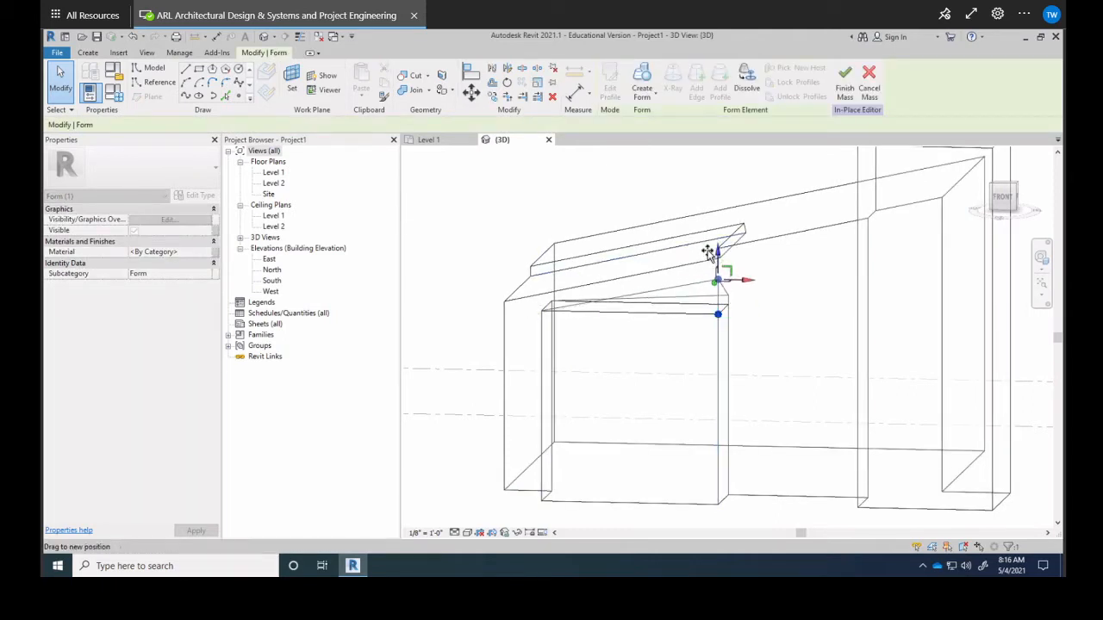
{"action": "middle_click_drag", "start_coordinate": [707, 251], "coordinate": [603, 324], "text": "shift"}
{"action": "key", "text": "ctrl+z"}
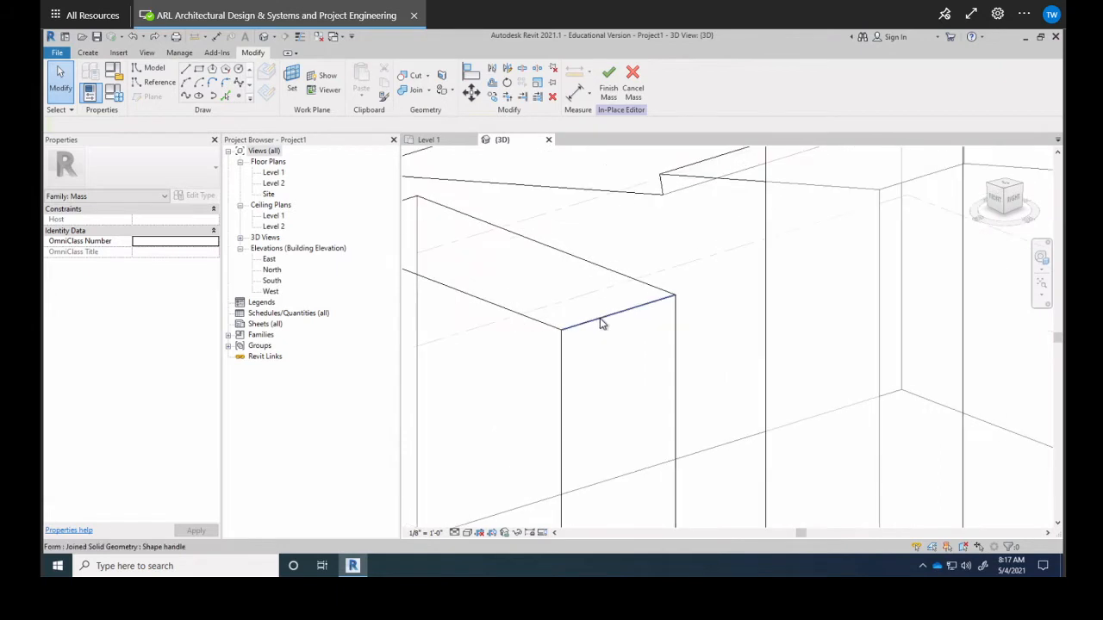
Step: Raise the whole top-right edge of the small front box so its top slopes like the main block's roof
{"action": "left_click", "coordinate": [602, 324]}
{"action": "left_click_drag", "start_coordinate": [639, 283], "coordinate": [635, 207]}
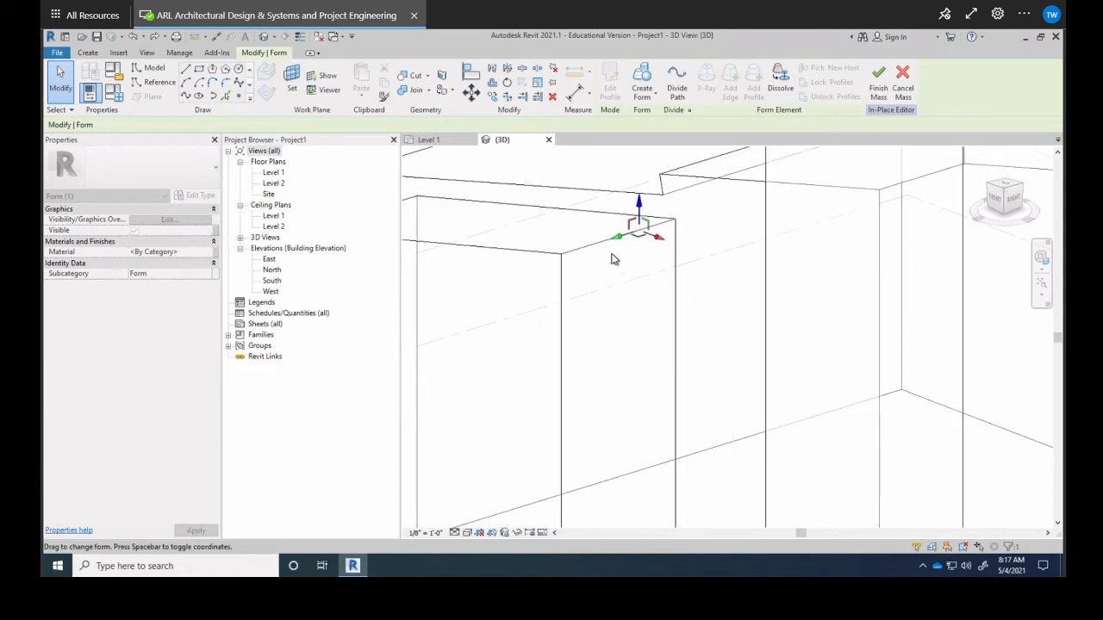
{"action": "middle_click_drag", "start_coordinate": [615, 256], "coordinate": [729, 231], "text": "shift"}
{"action": "scroll", "coordinate": [727, 227], "scroll_direction": "down", "scroll_amount": 5}
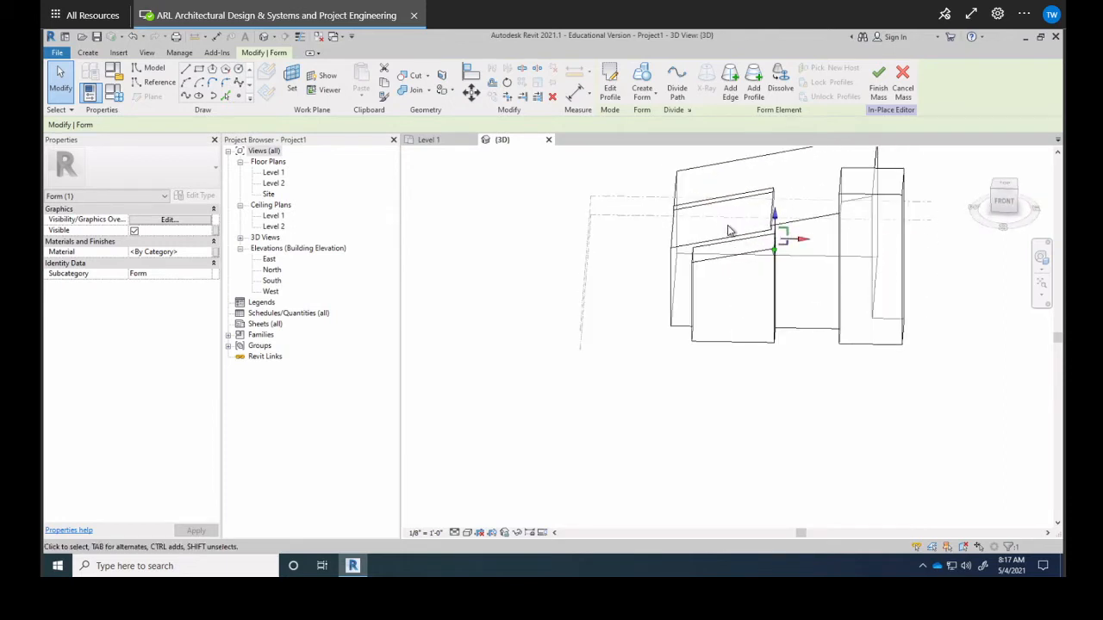
{"action": "key", "text": "Escape"}
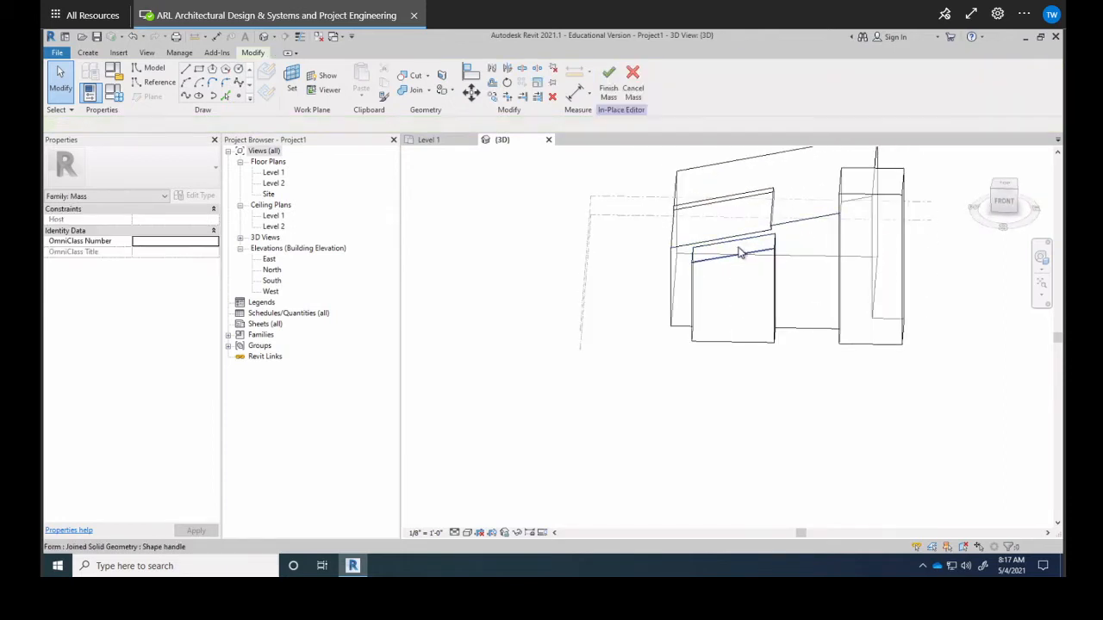
Step: Shift the front box's sloped top face vertically to a height of about 30' on the left and 38' on the right
{"action": "left_click", "coordinate": [743, 249]}
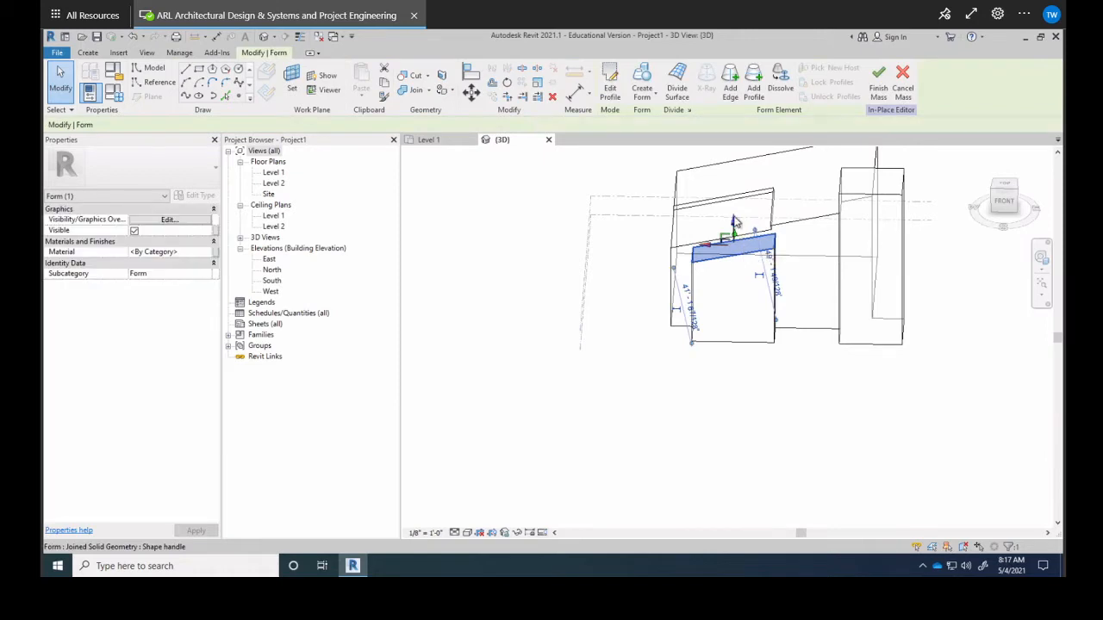
{"action": "left_click_drag", "start_coordinate": [732, 224], "coordinate": [733, 269]}
{"action": "middle_click_drag", "start_coordinate": [769, 347], "coordinate": [795, 272], "text": "shift"}
{"action": "scroll", "coordinate": [761, 233], "scroll_direction": "up", "scroll_amount": 2}
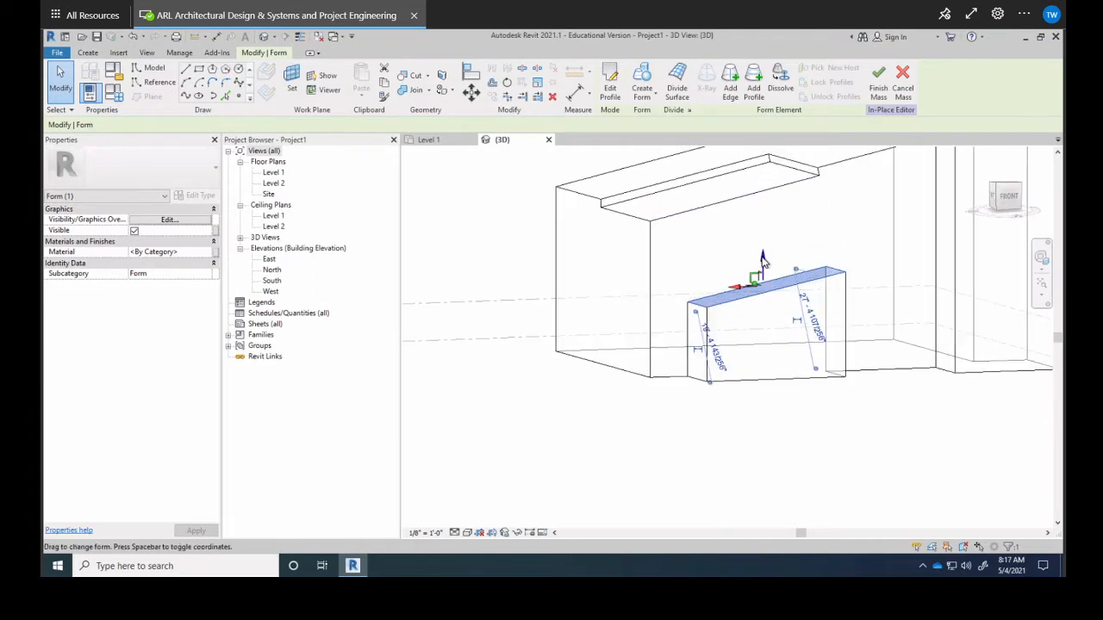
{"action": "left_click_drag", "start_coordinate": [762, 258], "coordinate": [762, 220]}
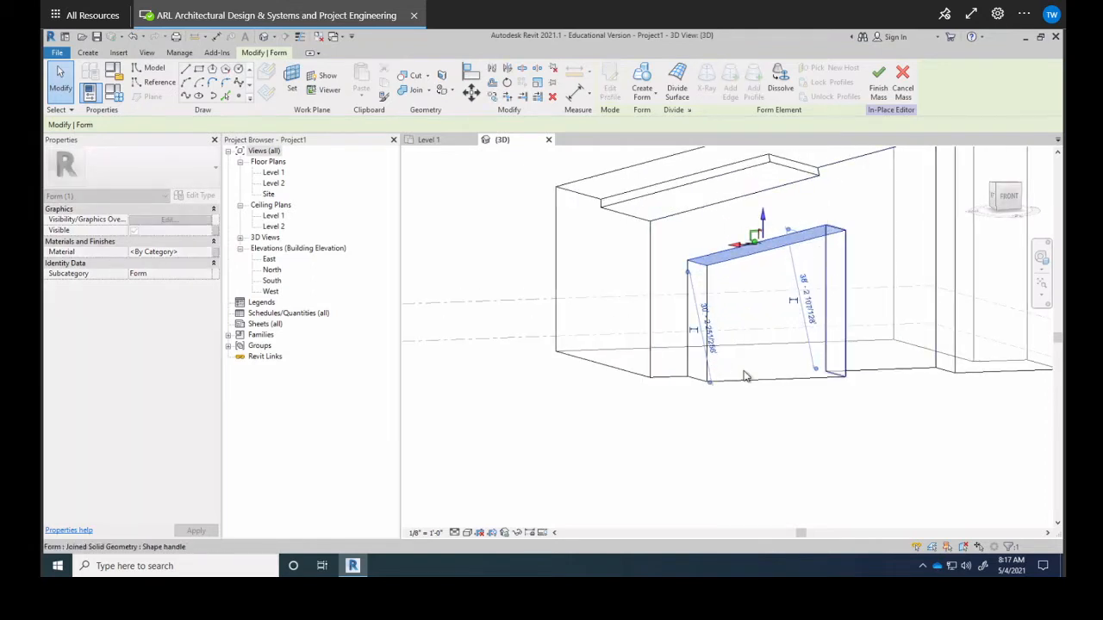
{"action": "key", "text": "Escape"}
{"action": "middle_click_drag", "start_coordinate": [751, 362], "coordinate": [782, 370], "text": "shift"}
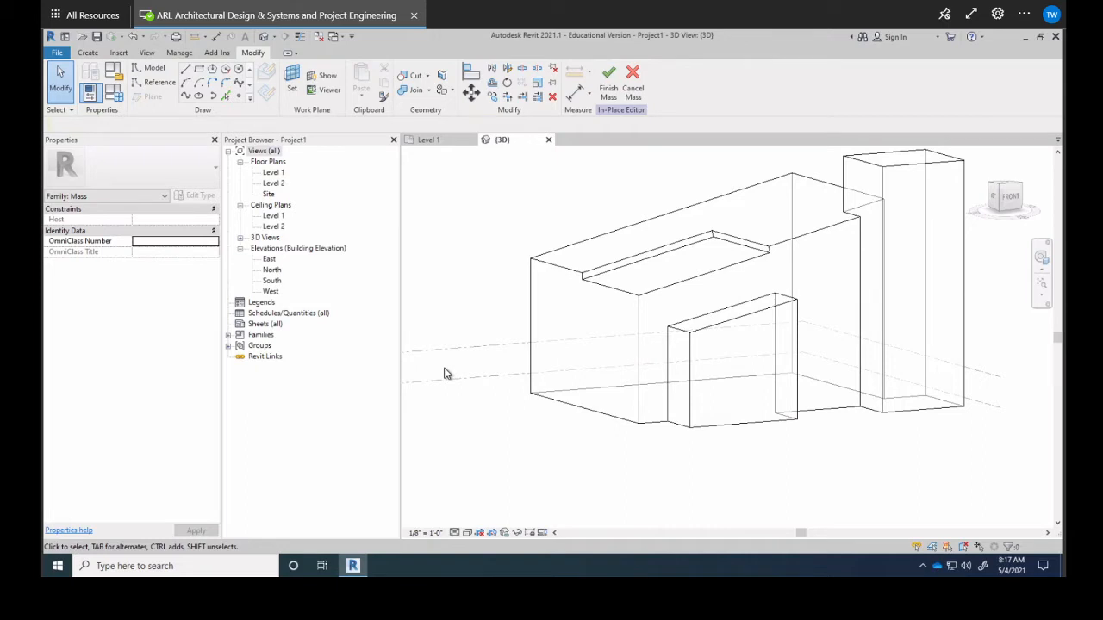
Step: Finish the in-place mass and reopen it for family editing
{"action": "middle_click_drag", "start_coordinate": [625, 303], "coordinate": [639, 334], "text": "shift"}
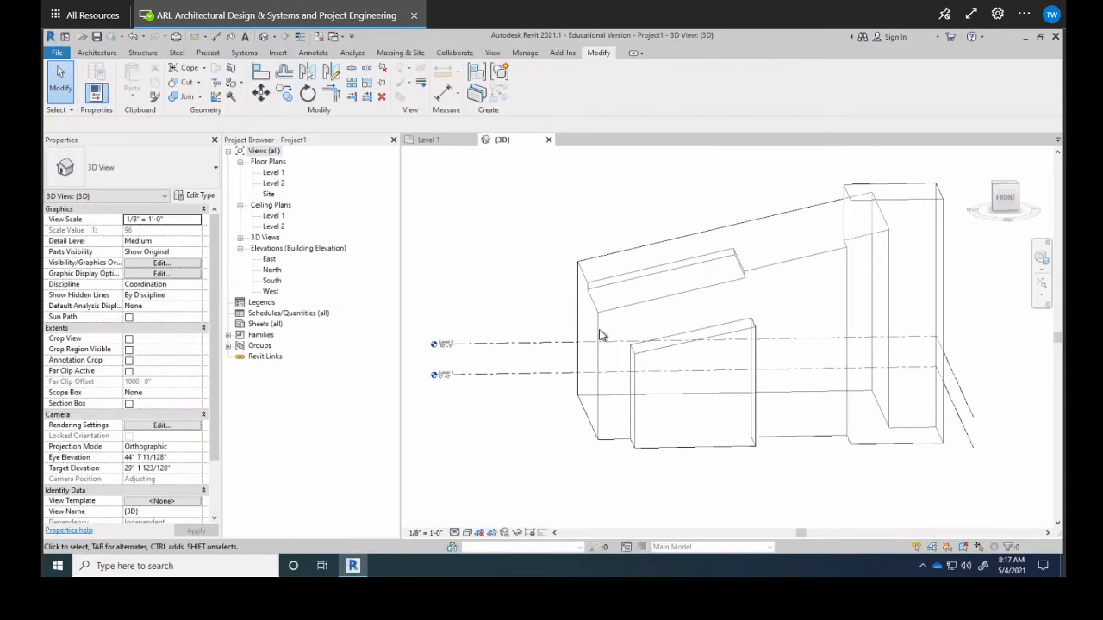
{"action": "mouse_move", "coordinate": [602, 335]}
{"action": "middle_mouse_down", "text": "shift"}
{"action": "mouse_move", "coordinate": [764, 328]}
{"action": "mouse_move", "coordinate": [734, 352]}
{"action": "mouse_move", "coordinate": [584, 340]}
{"action": "mouse_move", "coordinate": [607, 335]}
{"action": "middle_mouse_up", "text": "shift"}
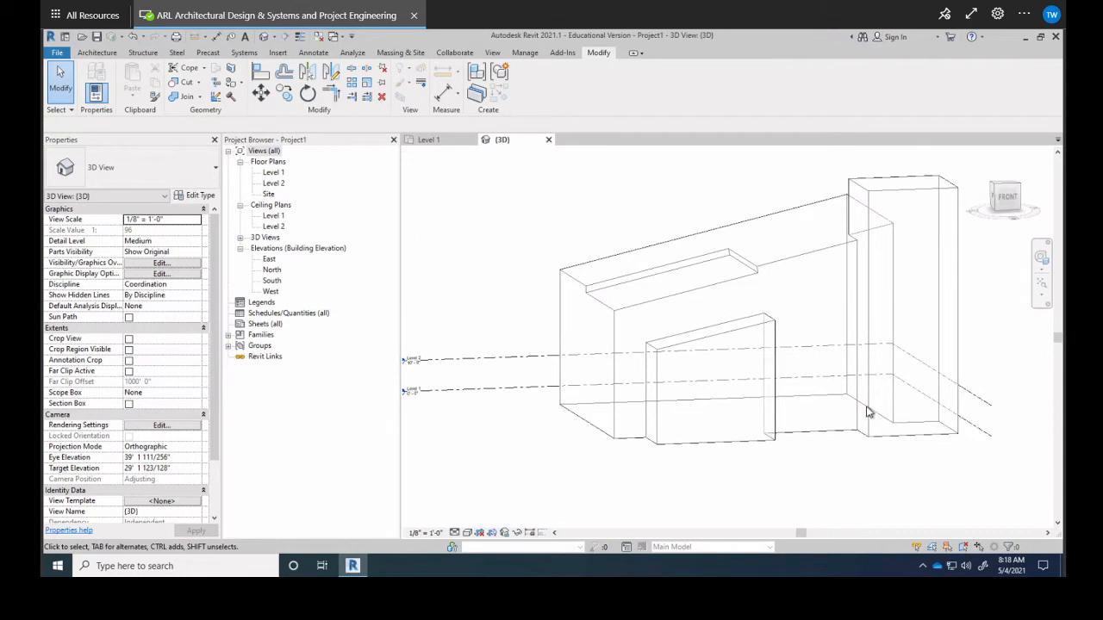
{"action": "left_click", "coordinate": [809, 260]}
{"action": "right_click", "coordinate": [809, 260]}
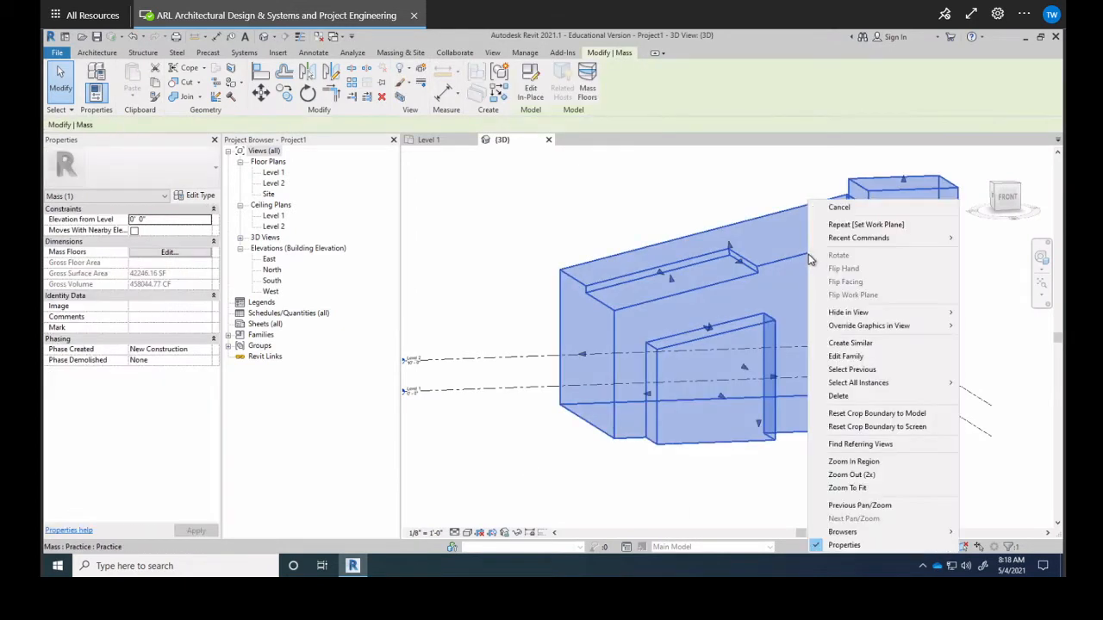
{"action": "left_click", "coordinate": [846, 356]}
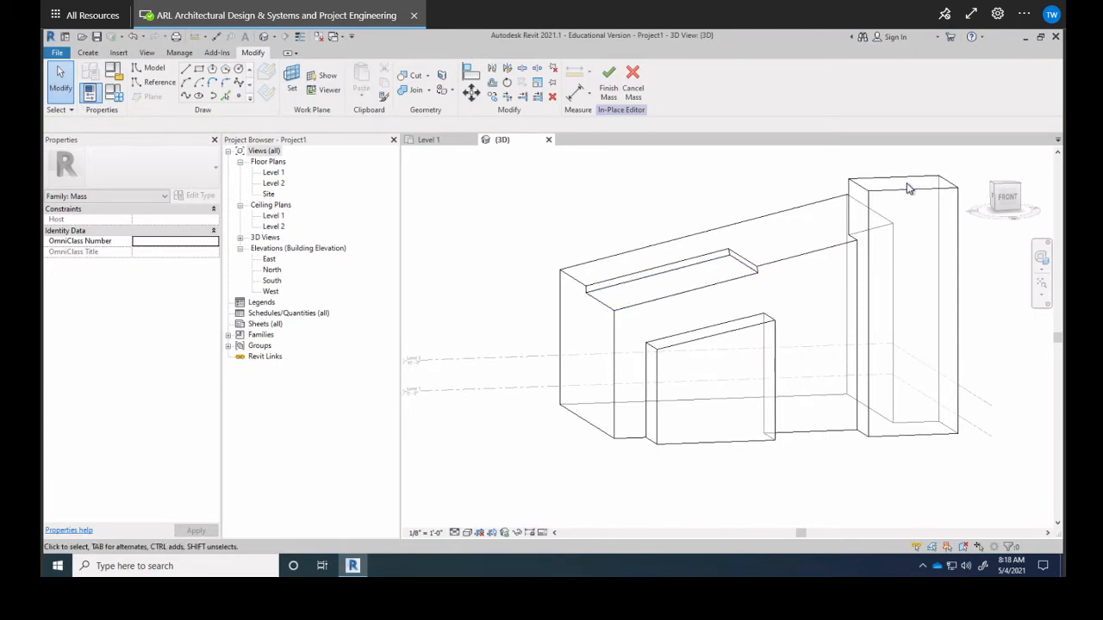
Step: Try to raise the tall tower's top back-left corner point into a peak, and undo the move
{"action": "left_click", "coordinate": [849, 182]}
{"action": "middle_click_drag", "start_coordinate": [843, 202], "coordinate": [817, 251], "text": "shift"}
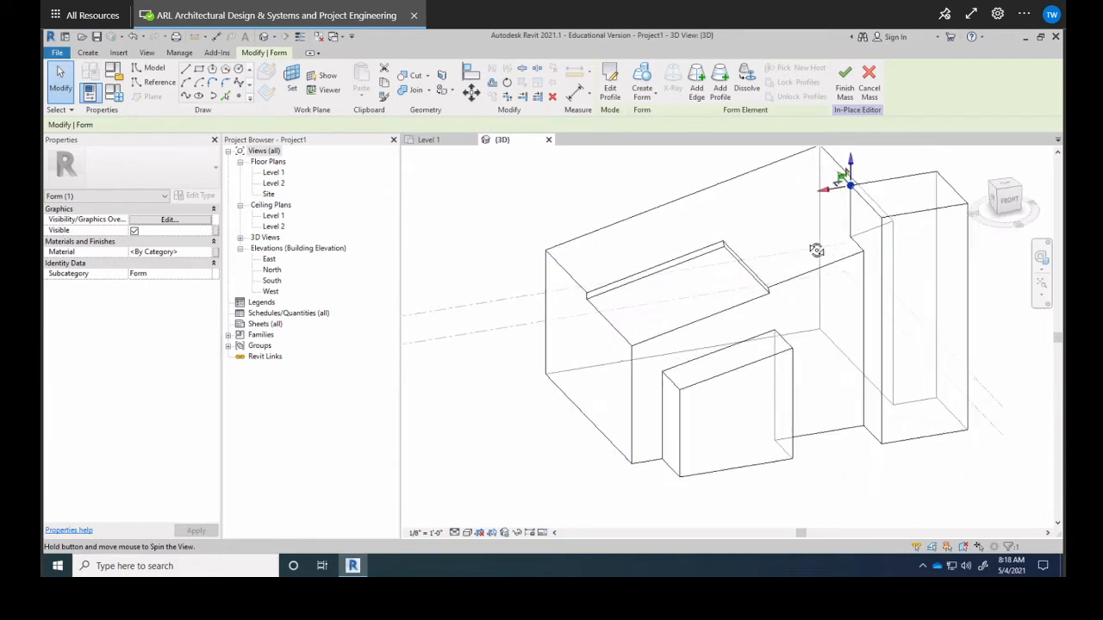
{"action": "left_click", "coordinate": [900, 177]}
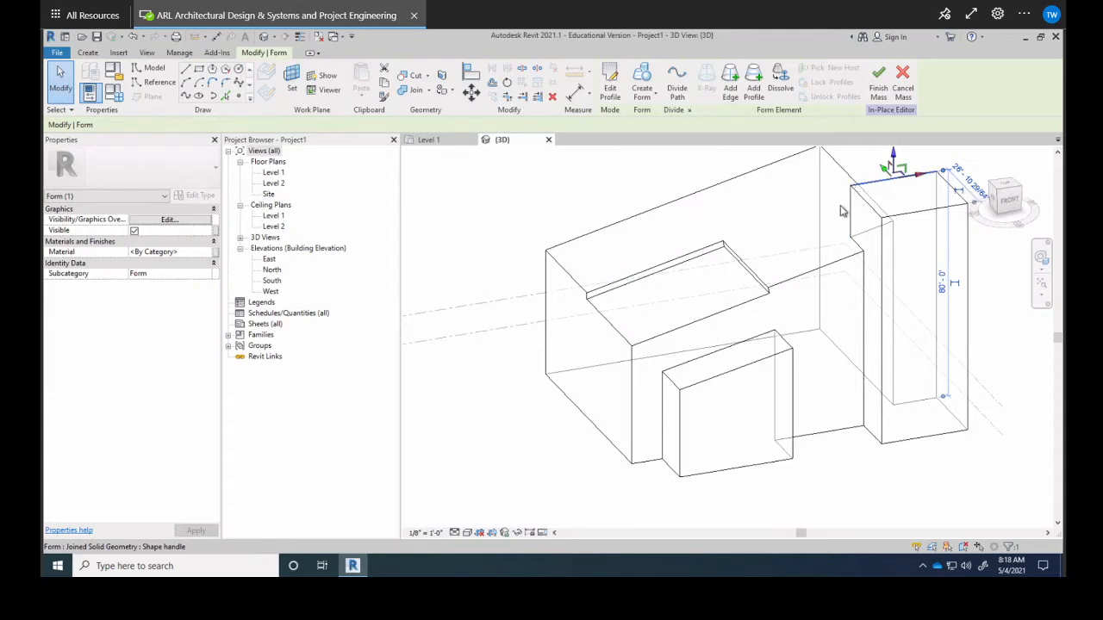
{"action": "key", "text": "Escape"}
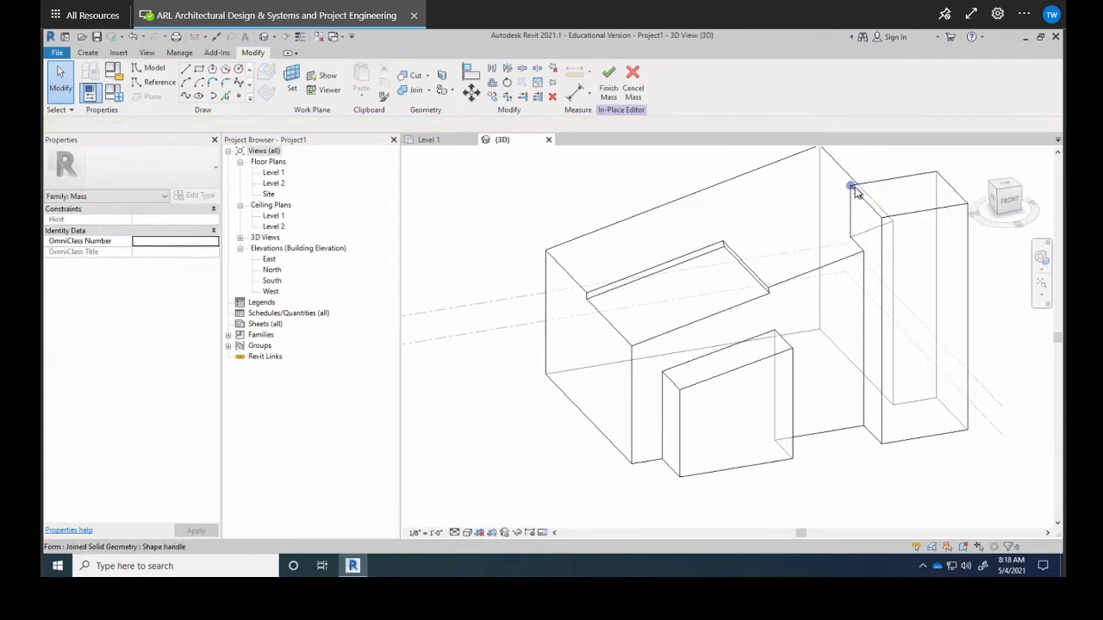
{"action": "left_click", "coordinate": [852, 183]}
{"action": "mouse_move", "coordinate": [897, 249]}
{"action": "middle_mouse_down", "text": "shift"}
{"action": "mouse_move", "coordinate": [862, 333]}
{"action": "mouse_move", "coordinate": [908, 244]}
{"action": "mouse_move", "coordinate": [888, 249]}
{"action": "middle_mouse_up", "text": "shift"}
{"action": "scroll", "coordinate": [887, 248], "scroll_direction": "up", "scroll_amount": 5}
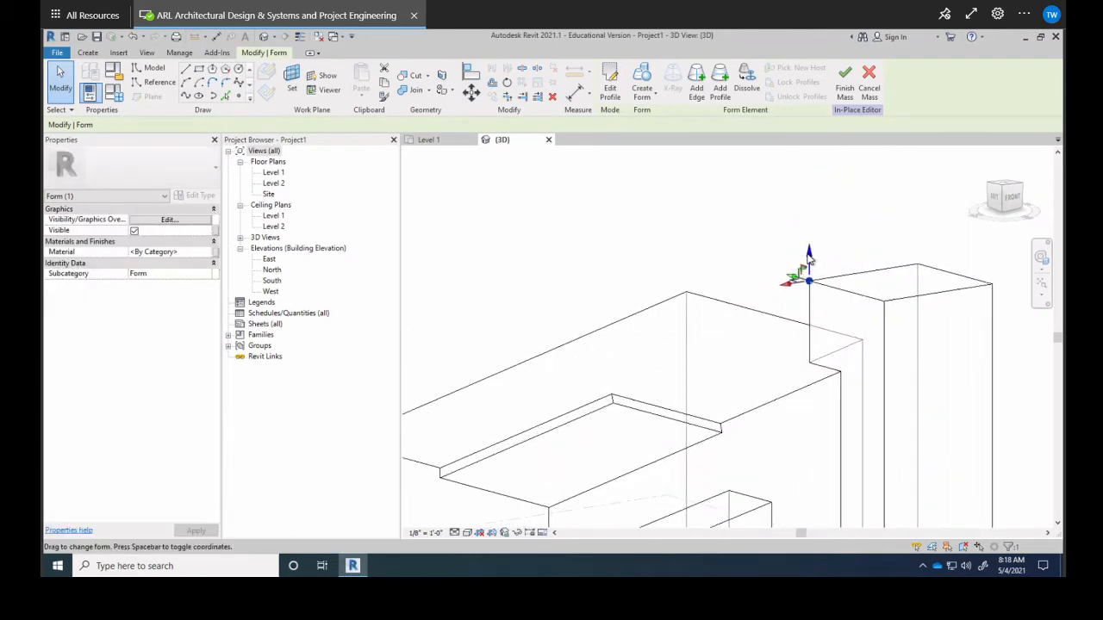
{"action": "left_click_drag", "start_coordinate": [808, 255], "coordinate": [794, 152]}
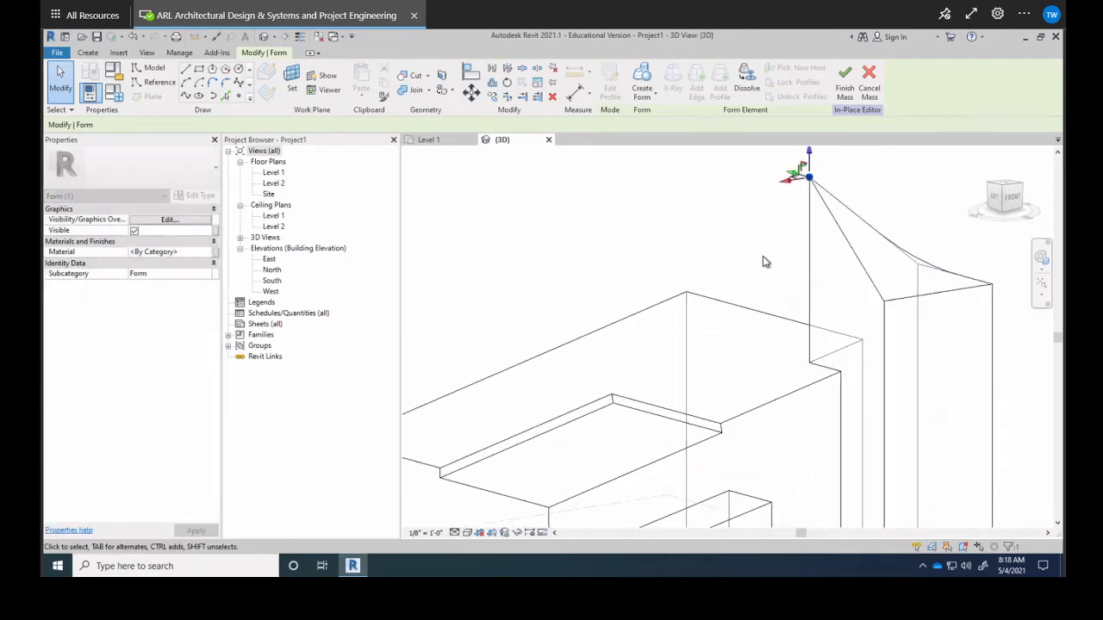
{"action": "left_click", "coordinate": [763, 262]}
{"action": "middle_click_drag", "start_coordinate": [923, 310], "coordinate": [832, 334], "text": "shift"}
{"action": "middle_click_drag", "start_coordinate": [954, 293], "coordinate": [1002, 279], "text": "shift"}
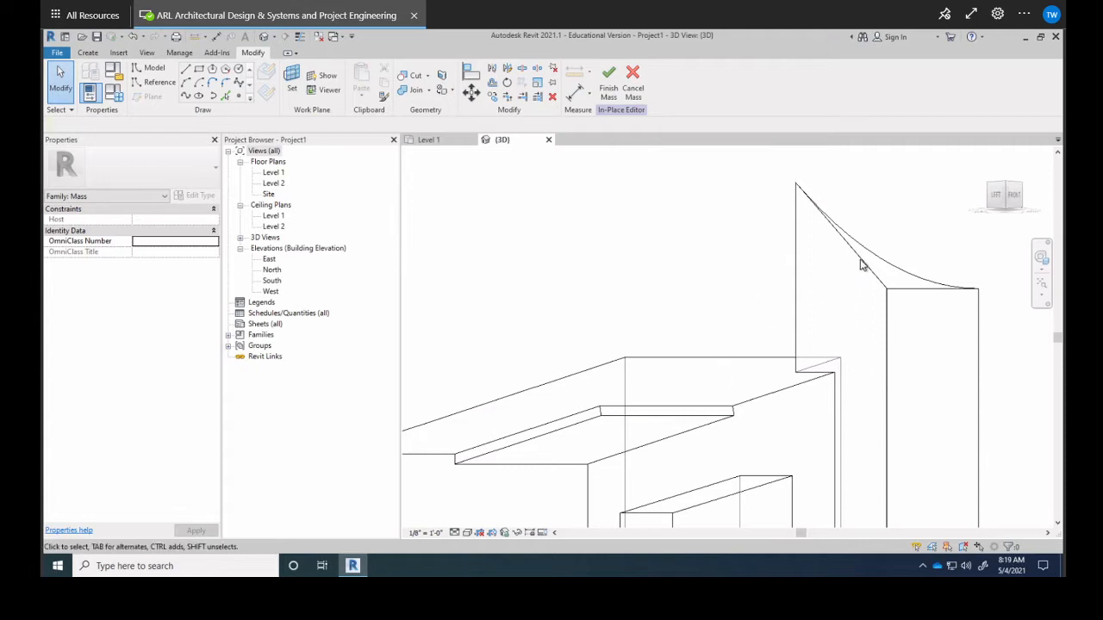
{"action": "scroll", "coordinate": [862, 257], "scroll_direction": "up", "scroll_amount": 3}
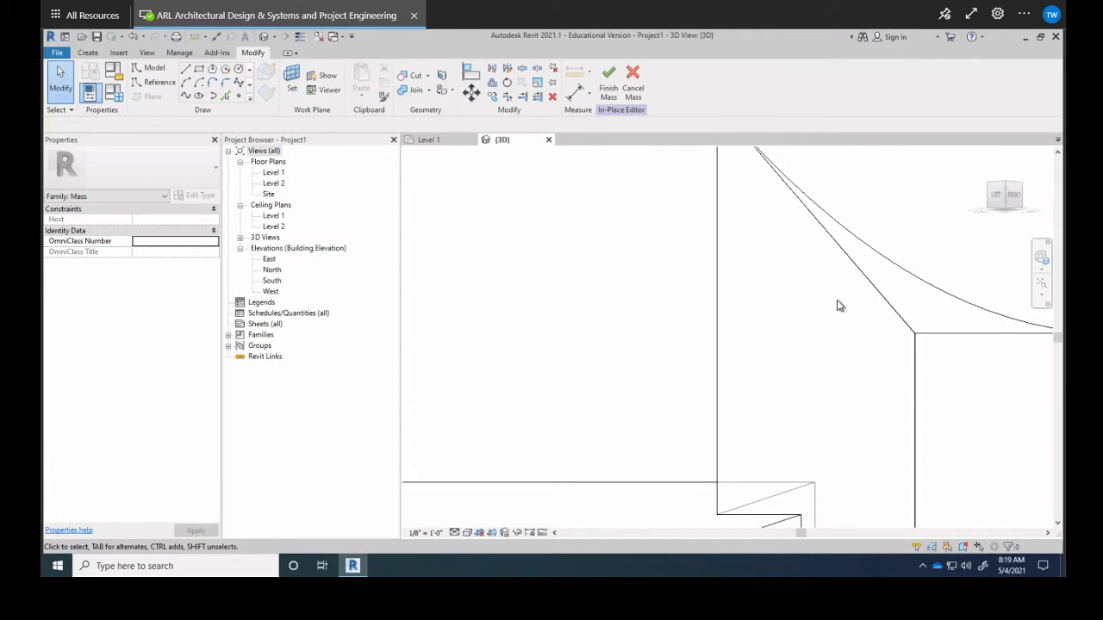
{"action": "scroll", "coordinate": [808, 337], "scroll_direction": "down", "scroll_amount": 3}
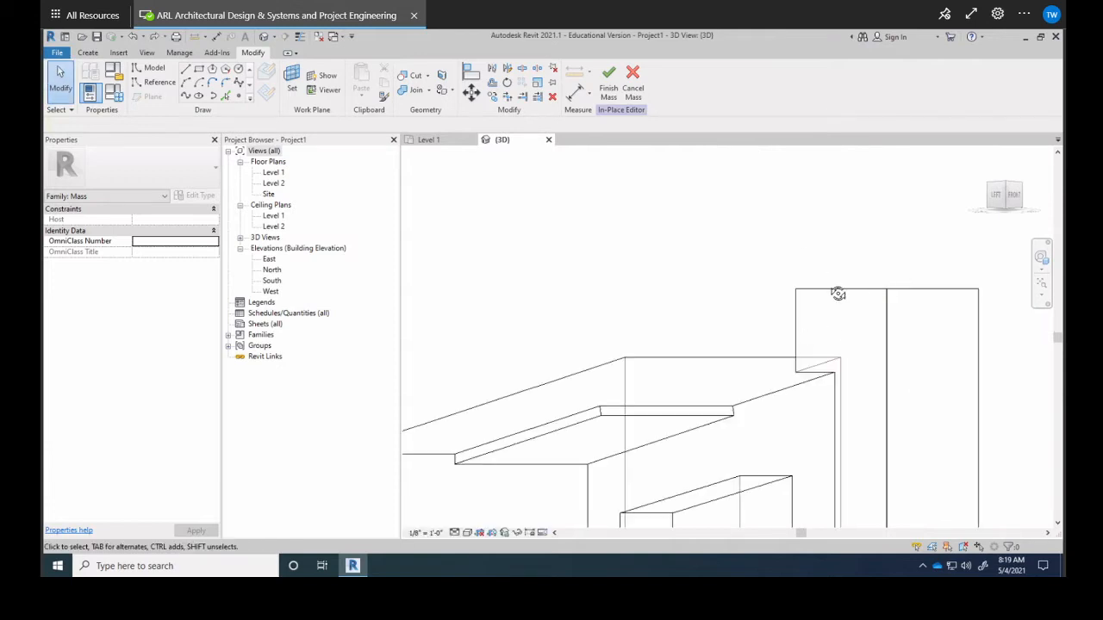
Step: Rotate the tower's top face about its center, from its front-right corner to its front-left corner, to twist the tower
{"action": "middle_click_drag", "start_coordinate": [838, 294], "coordinate": [897, 332], "text": "shift"}
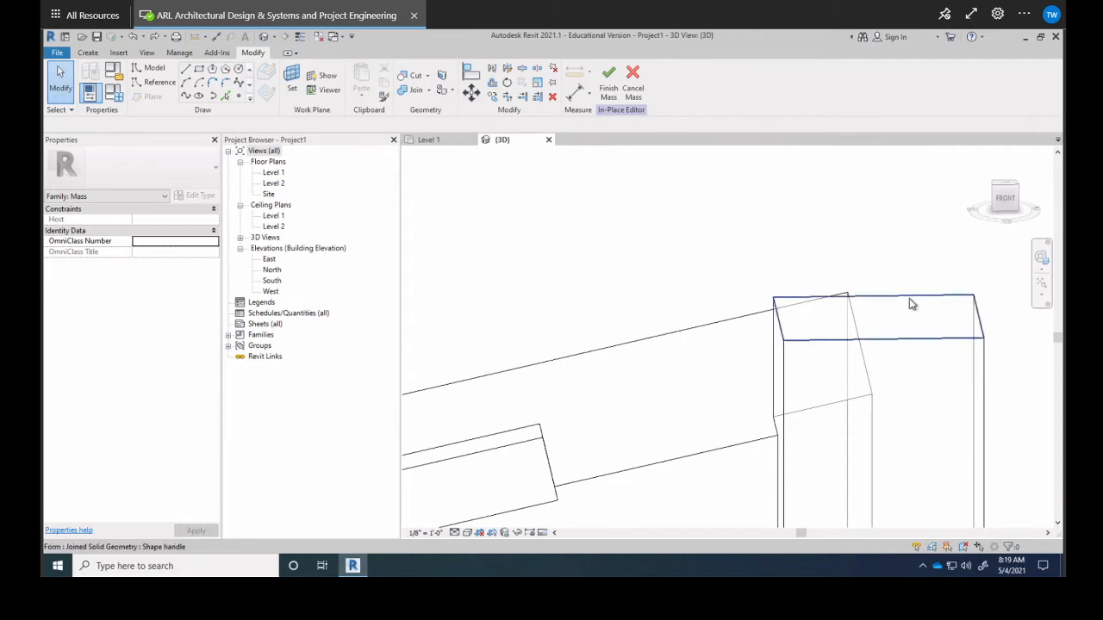
{"action": "left_click", "coordinate": [890, 319]}
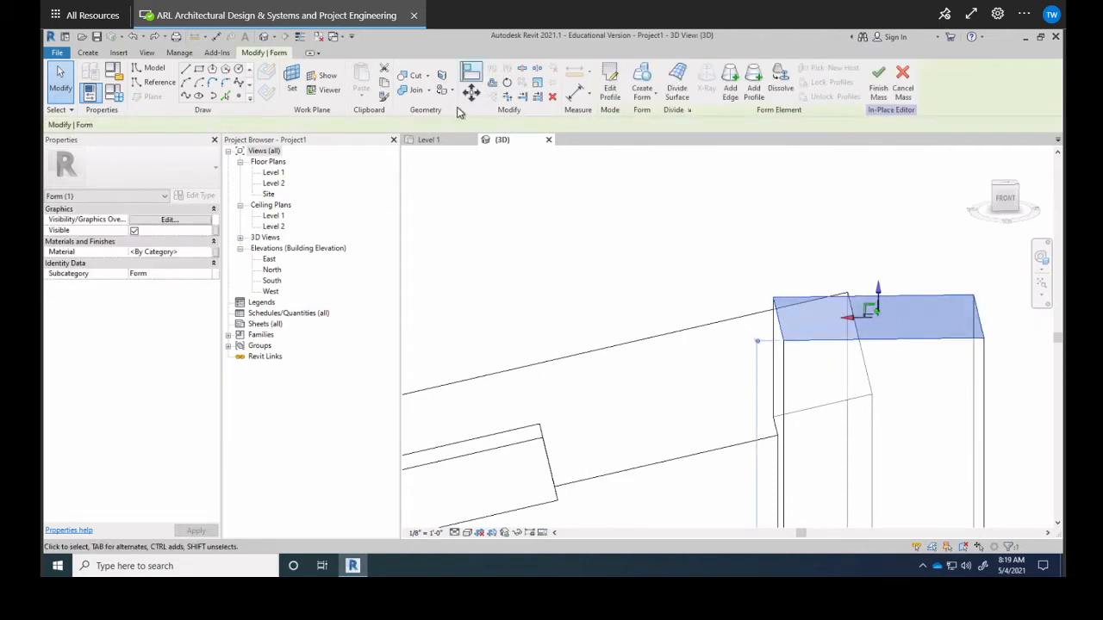
{"action": "left_click", "coordinate": [507, 83]}
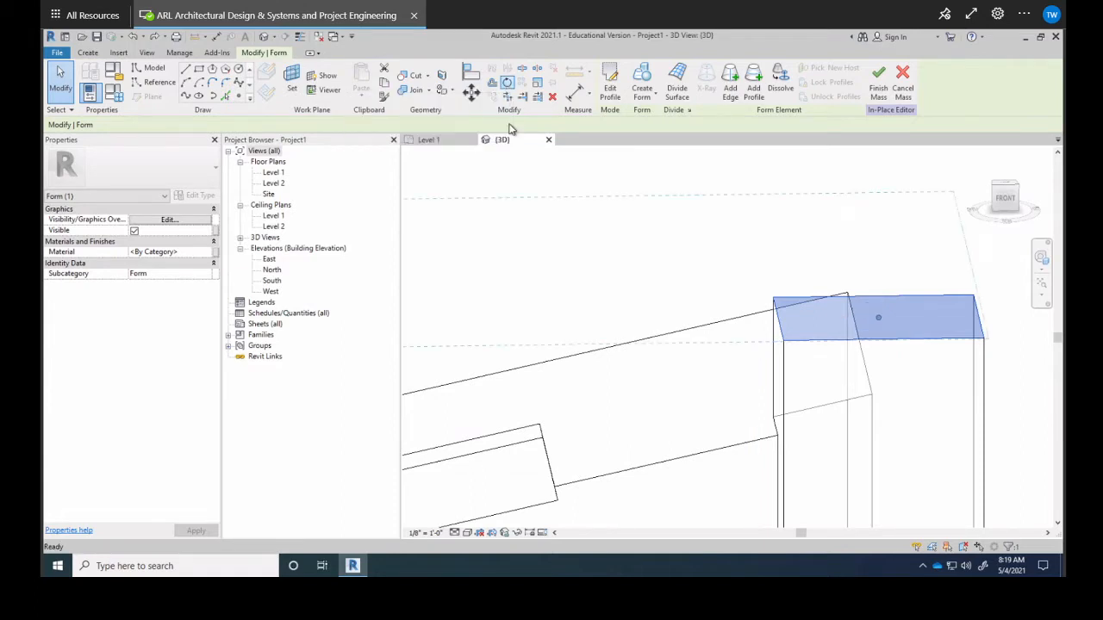
{"action": "middle_click_drag", "start_coordinate": [660, 246], "coordinate": [653, 259]}
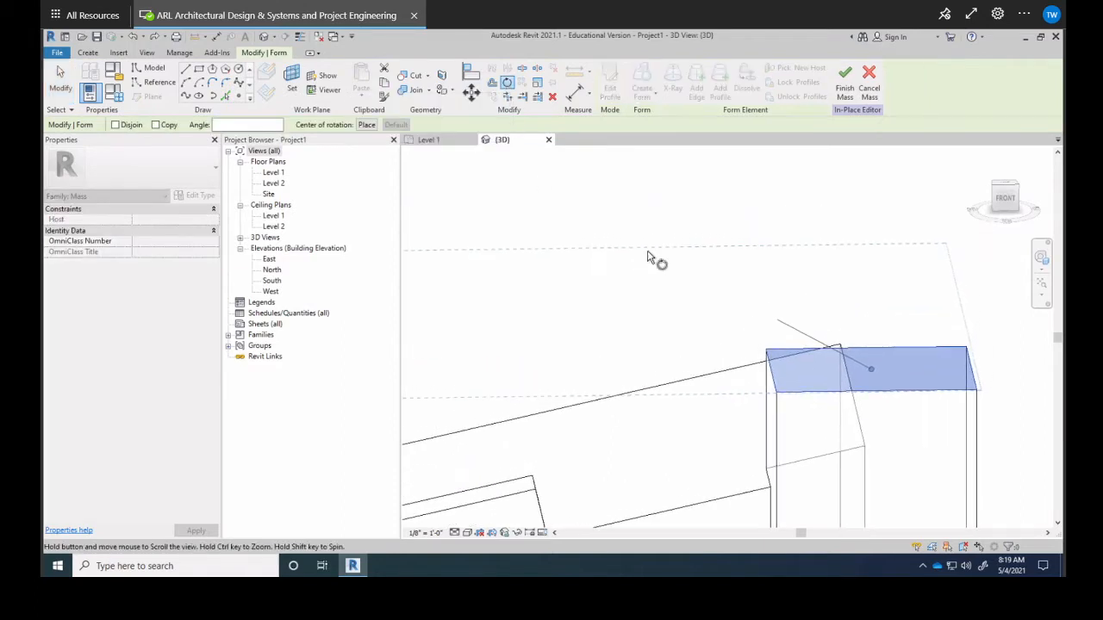
{"action": "left_click", "coordinate": [980, 389]}
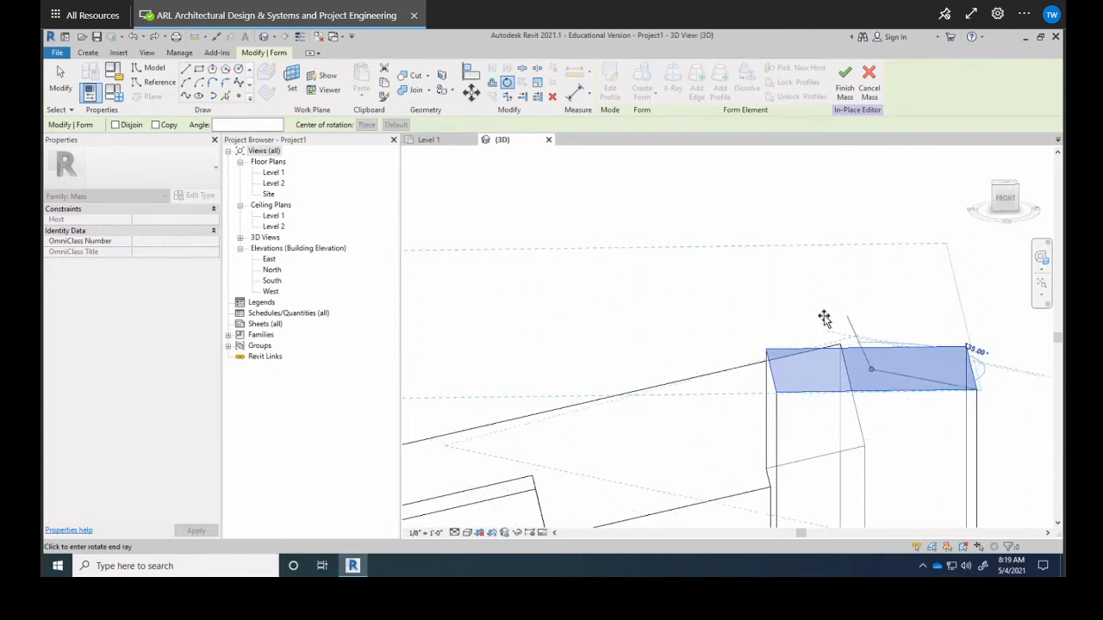
{"action": "left_click", "coordinate": [777, 392]}
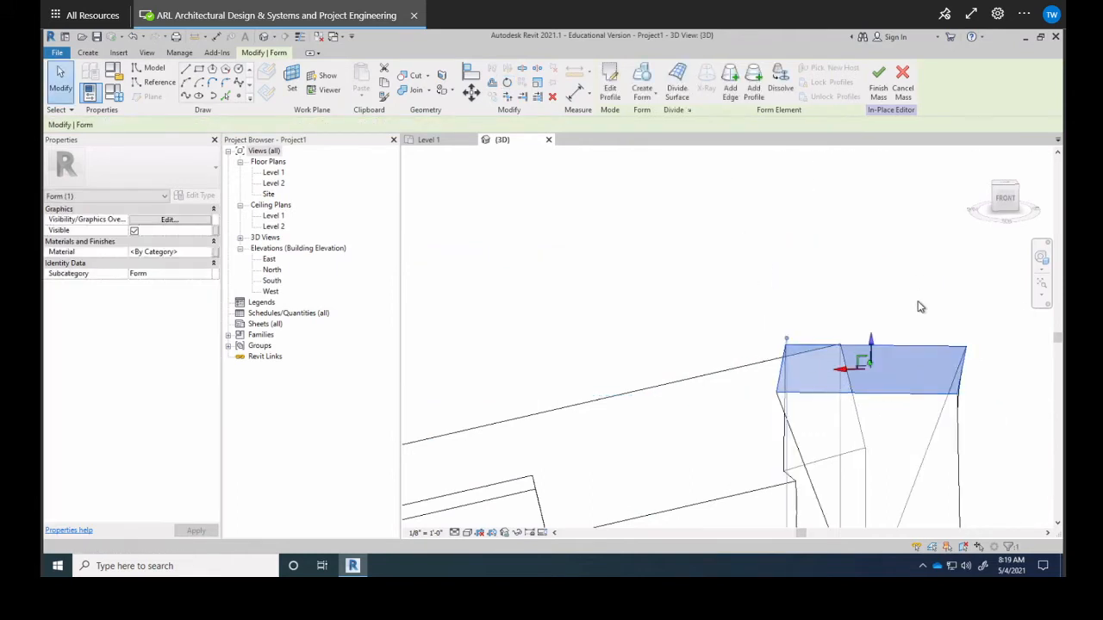
{"action": "left_click", "coordinate": [909, 266]}
{"action": "scroll", "coordinate": [898, 273], "scroll_direction": "down", "scroll_amount": 2}
{"action": "middle_click_drag", "start_coordinate": [877, 376], "coordinate": [779, 318], "text": "shift"}
{"action": "scroll", "coordinate": [779, 318], "scroll_direction": "down", "scroll_amount": 1}
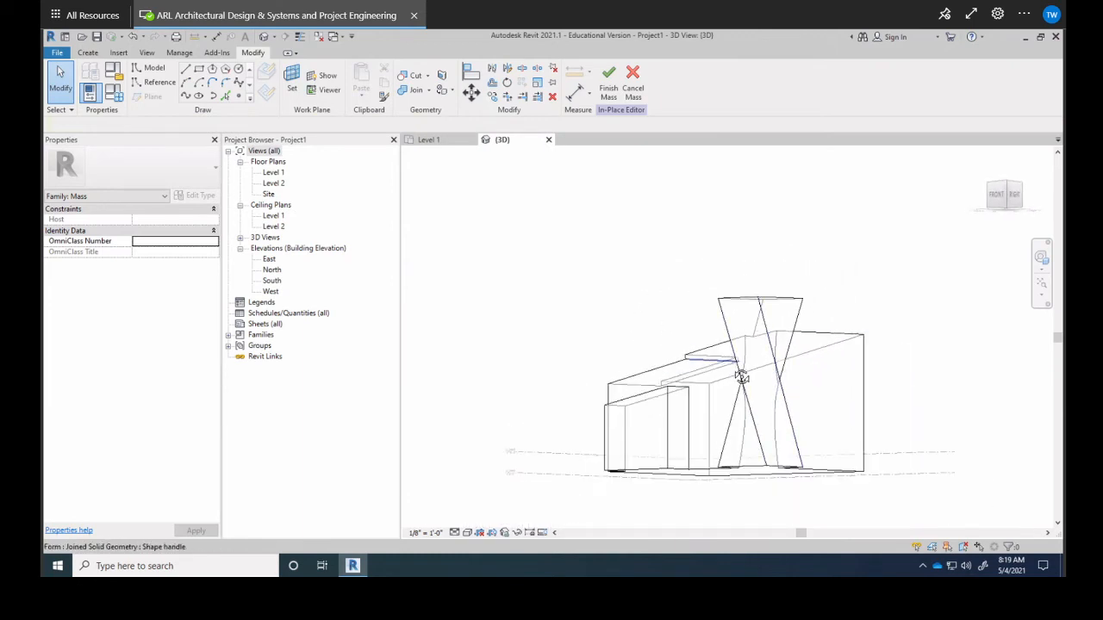
{"action": "middle_click_drag", "start_coordinate": [741, 376], "coordinate": [859, 411], "text": "shift"}
{"action": "scroll", "coordinate": [832, 359], "scroll_direction": "up", "scroll_amount": 3}
{"action": "scroll", "coordinate": [872, 431], "scroll_direction": "down", "scroll_amount": 2}
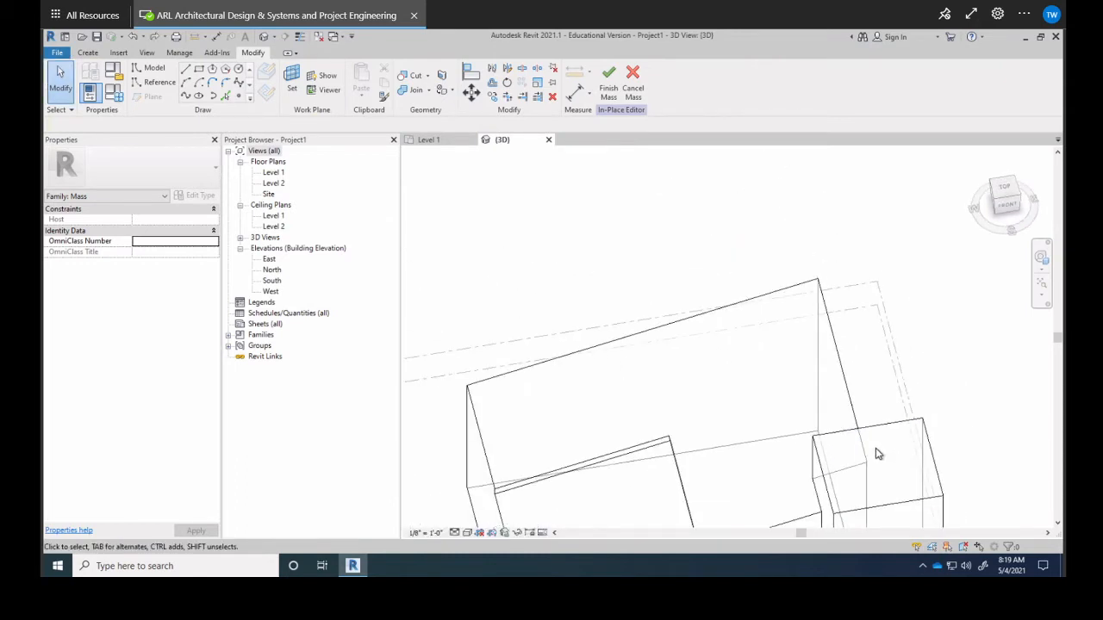
{"action": "left_click", "coordinate": [507, 82]}
{"action": "middle_click_drag", "start_coordinate": [849, 337], "coordinate": [890, 419], "text": "shift"}
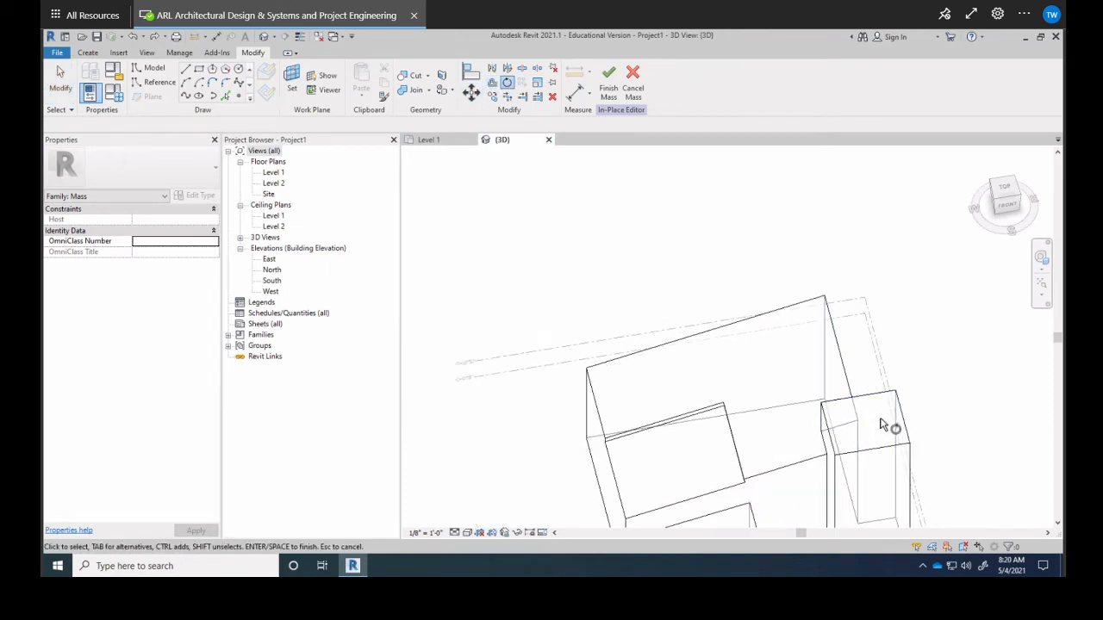
{"action": "left_click", "coordinate": [884, 403]}
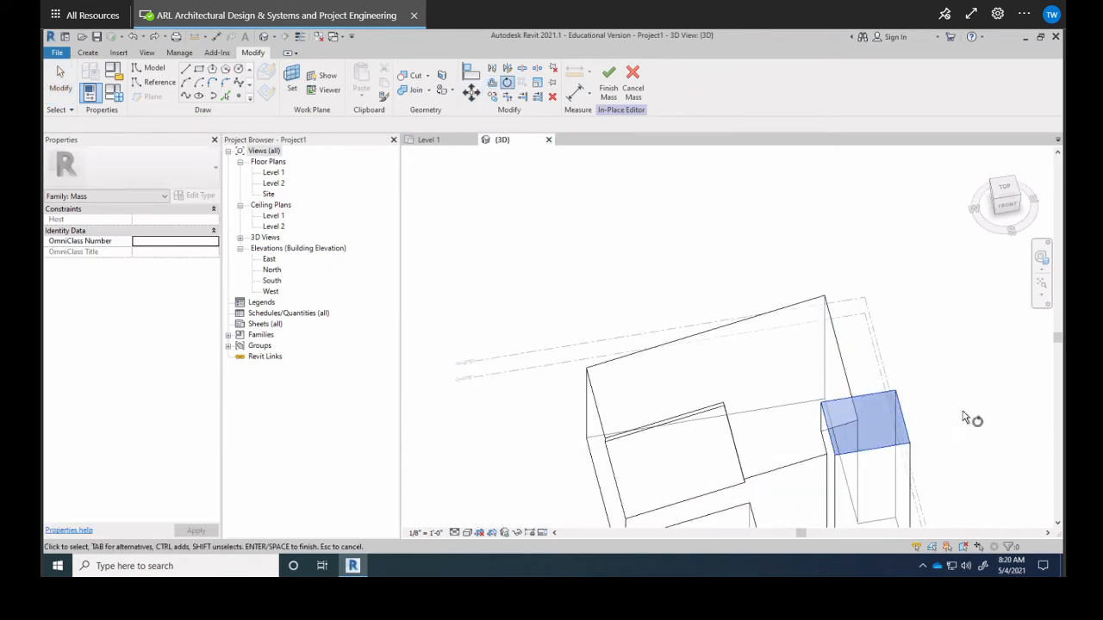
{"action": "key", "text": "Escape"}
Step: Try to rotate the tower's top face well past a quarter turn about its center
{"action": "left_click", "coordinate": [507, 84]}
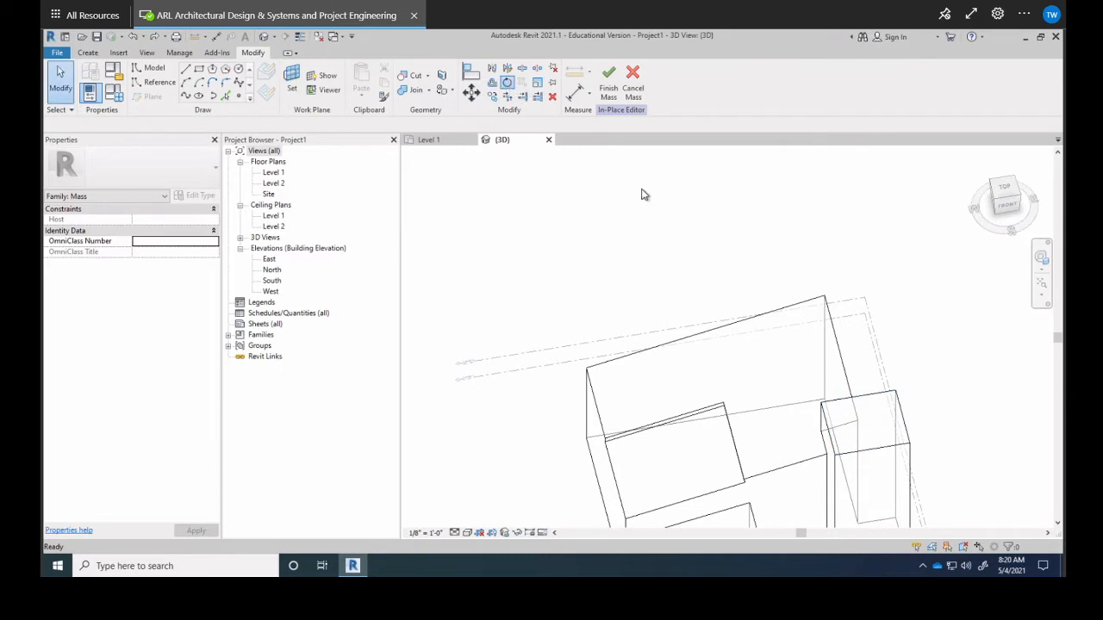
{"action": "left_click", "coordinate": [873, 407]}
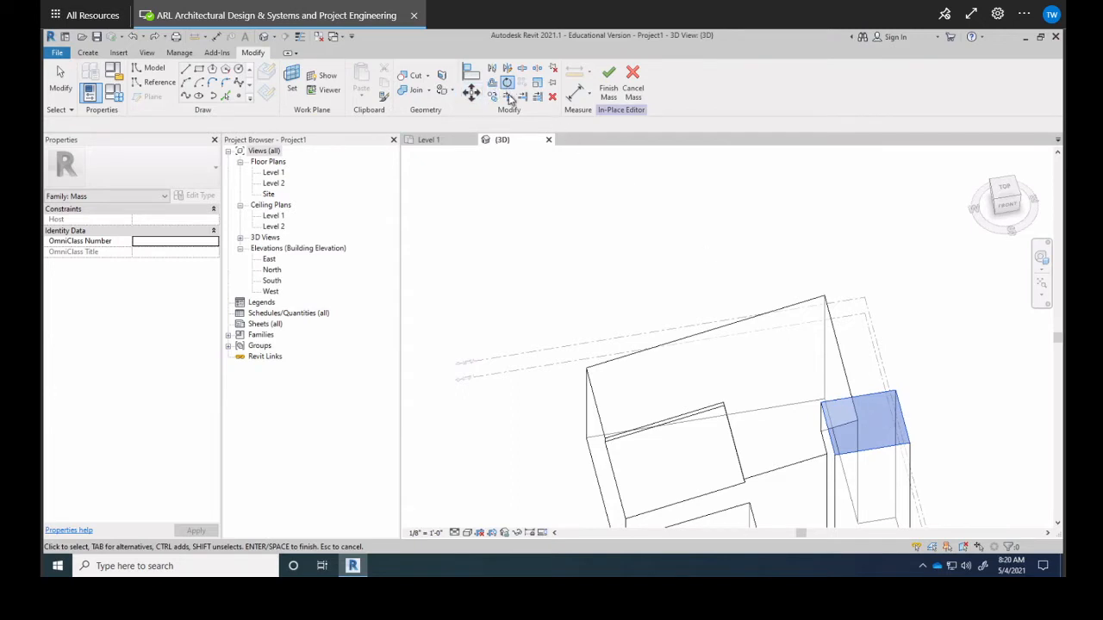
{"action": "key", "text": "Return"}
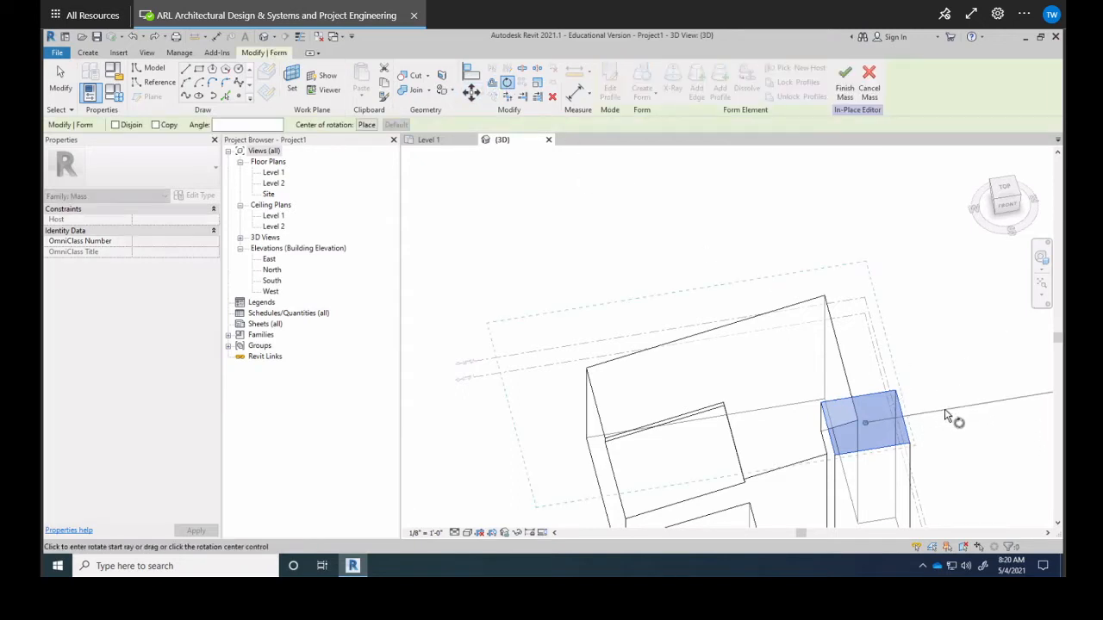
{"action": "left_click", "coordinate": [945, 415]}
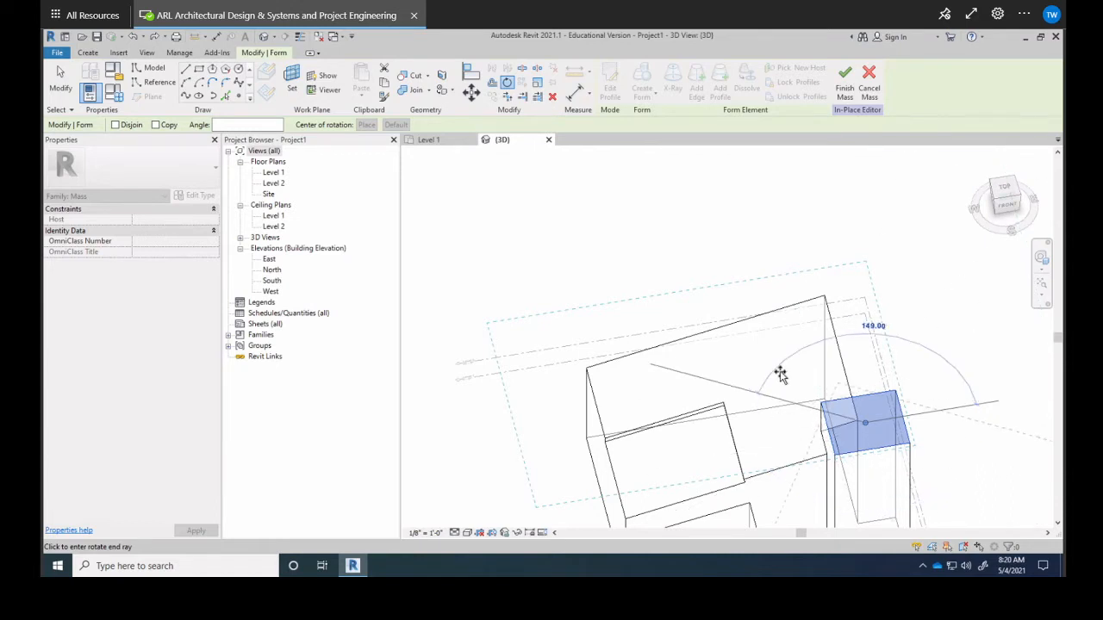
{"action": "left_click", "coordinate": [764, 436]}
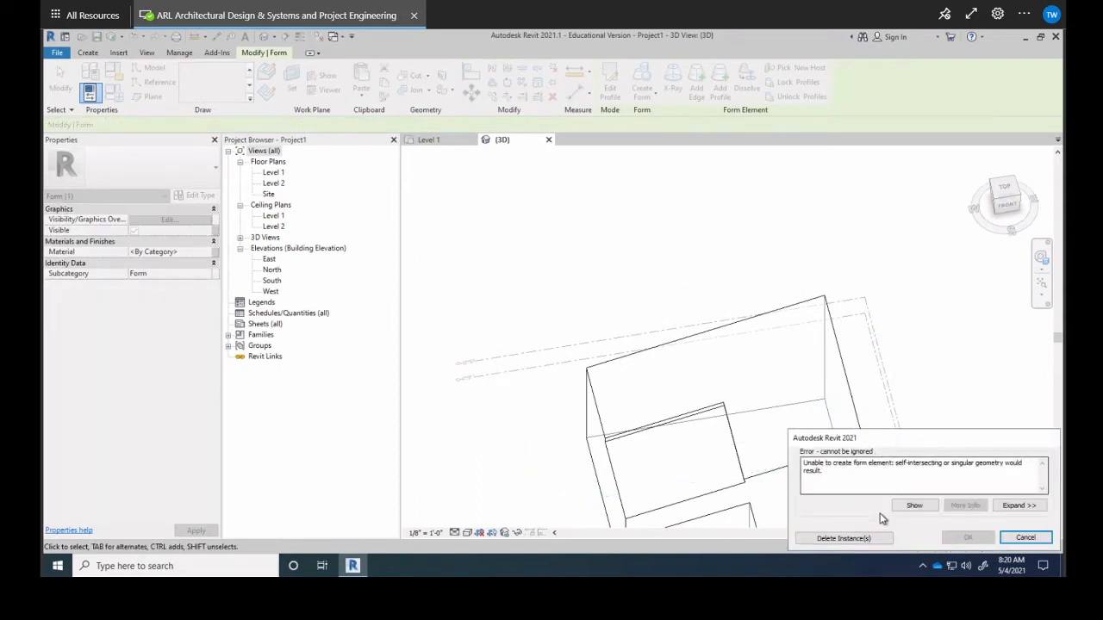
{"action": "left_click", "coordinate": [1024, 540]}
Step: Rotate the tower's top face 135° about its center
{"action": "middle_click_drag", "start_coordinate": [936, 436], "coordinate": [893, 330], "text": "shift"}
{"action": "scroll", "coordinate": [880, 384], "scroll_direction": "up", "scroll_amount": 1}
{"action": "scroll", "coordinate": [877, 317], "scroll_direction": "up", "scroll_amount": 2}
{"action": "middle_click_drag", "start_coordinate": [877, 317], "coordinate": [819, 222]}
{"action": "scroll", "coordinate": [824, 261], "scroll_direction": "up", "scroll_amount": 3}
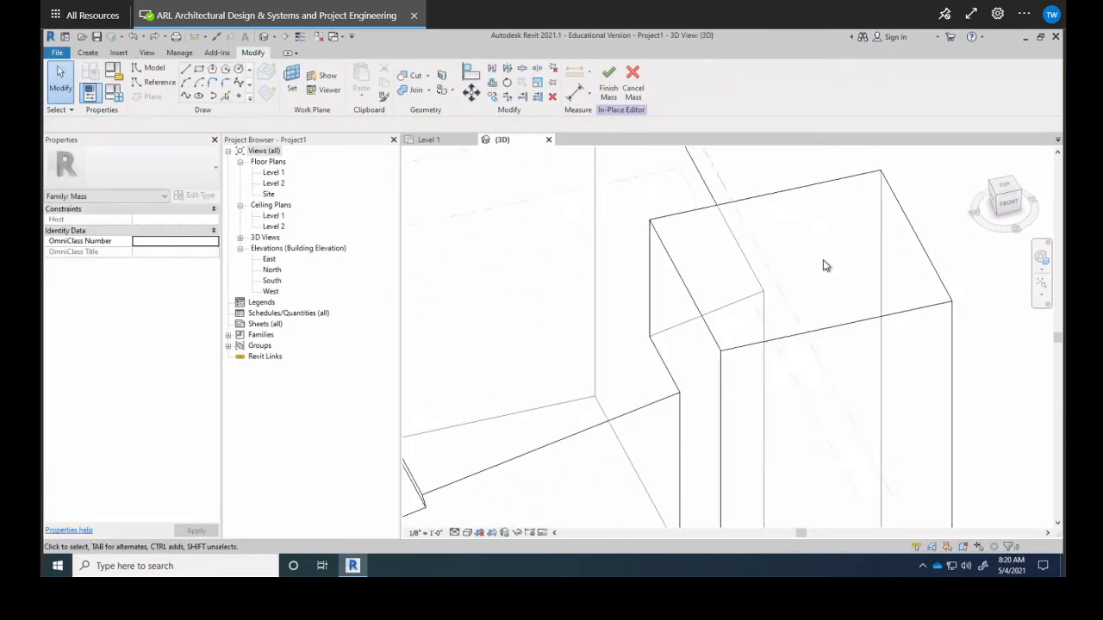
{"action": "scroll", "coordinate": [823, 266], "scroll_direction": "down", "scroll_amount": 3}
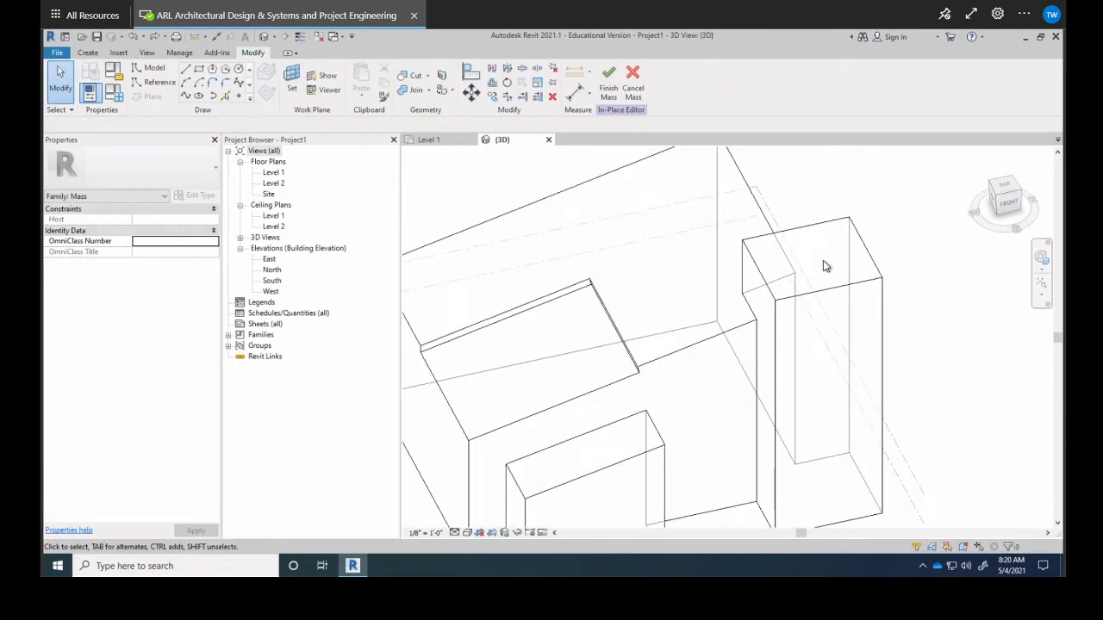
{"action": "left_click", "coordinate": [508, 83]}
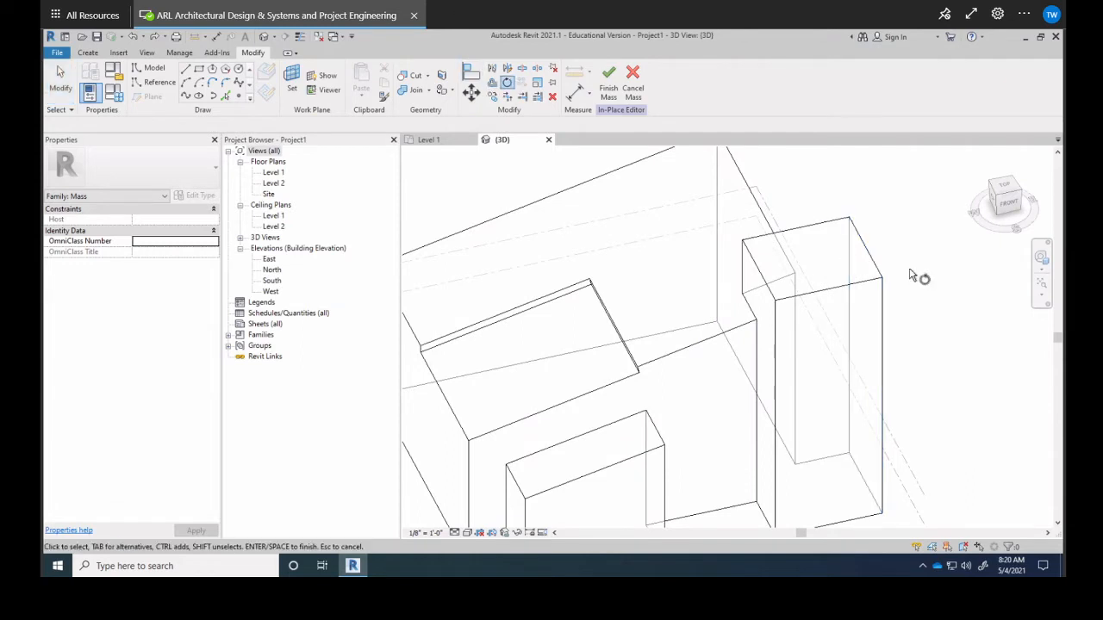
{"action": "left_click", "coordinate": [832, 231]}
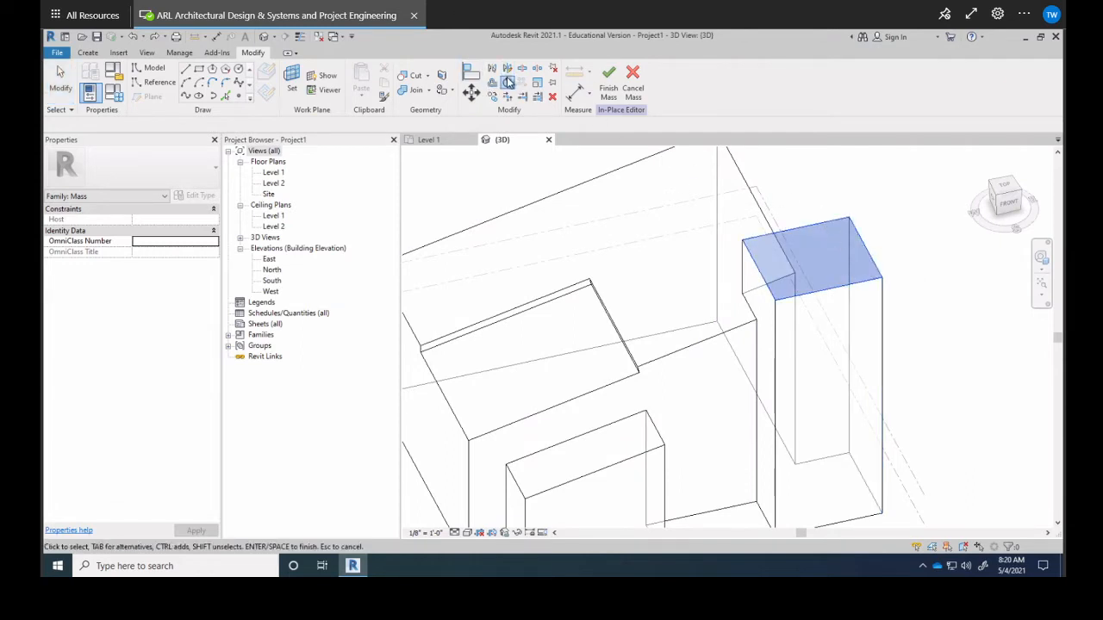
{"action": "key", "text": "Return"}
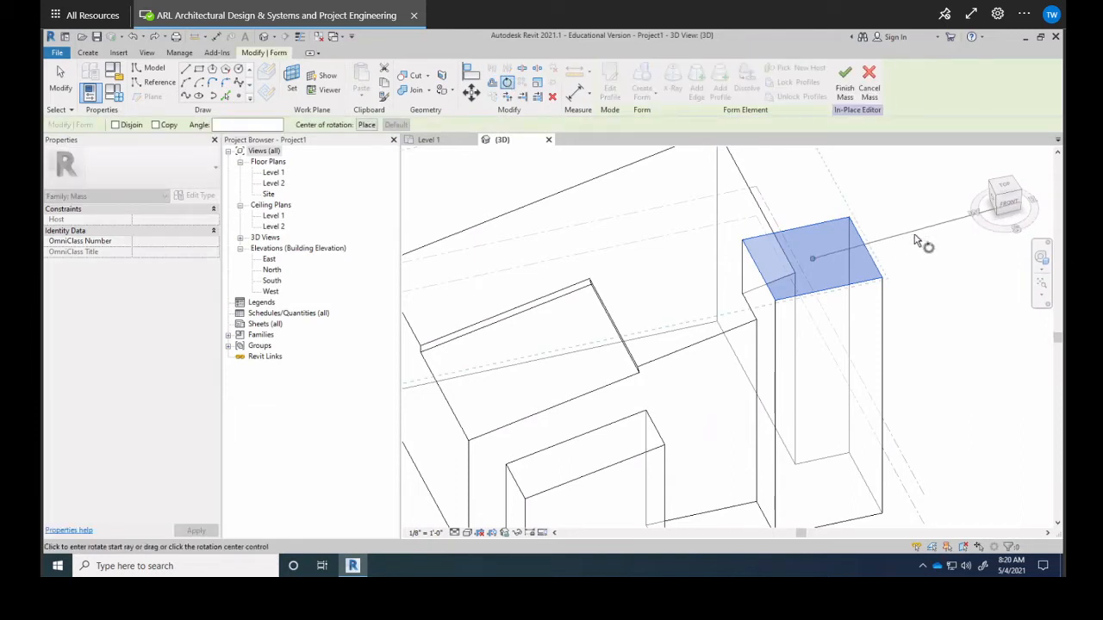
{"action": "left_click", "coordinate": [917, 241]}
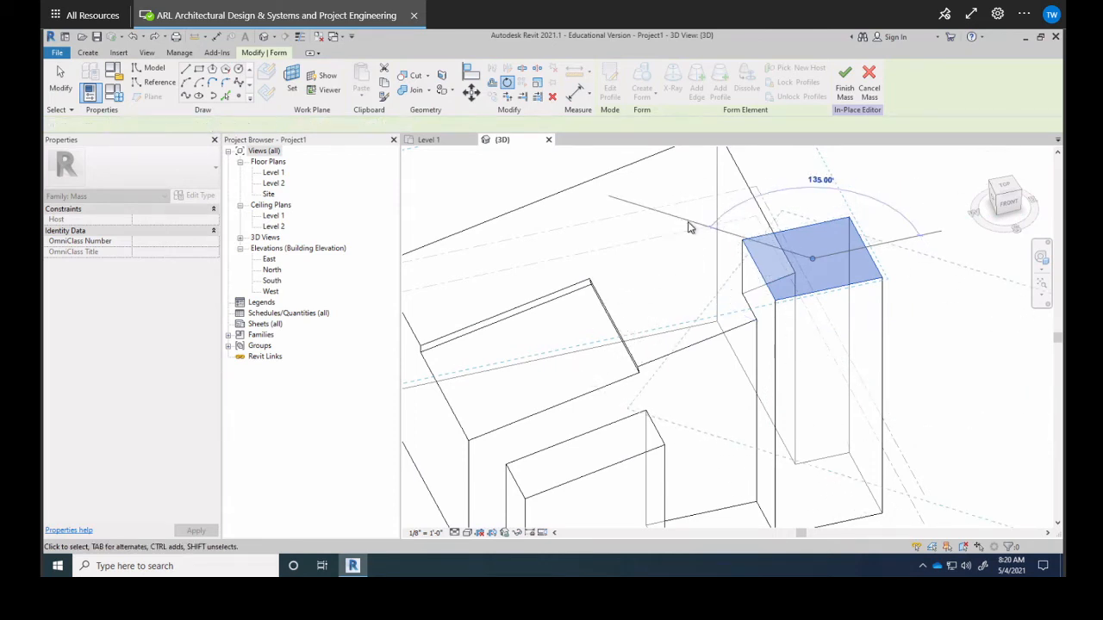
{"action": "left_click", "coordinate": [686, 226]}
{"action": "key", "text": "Escape"}
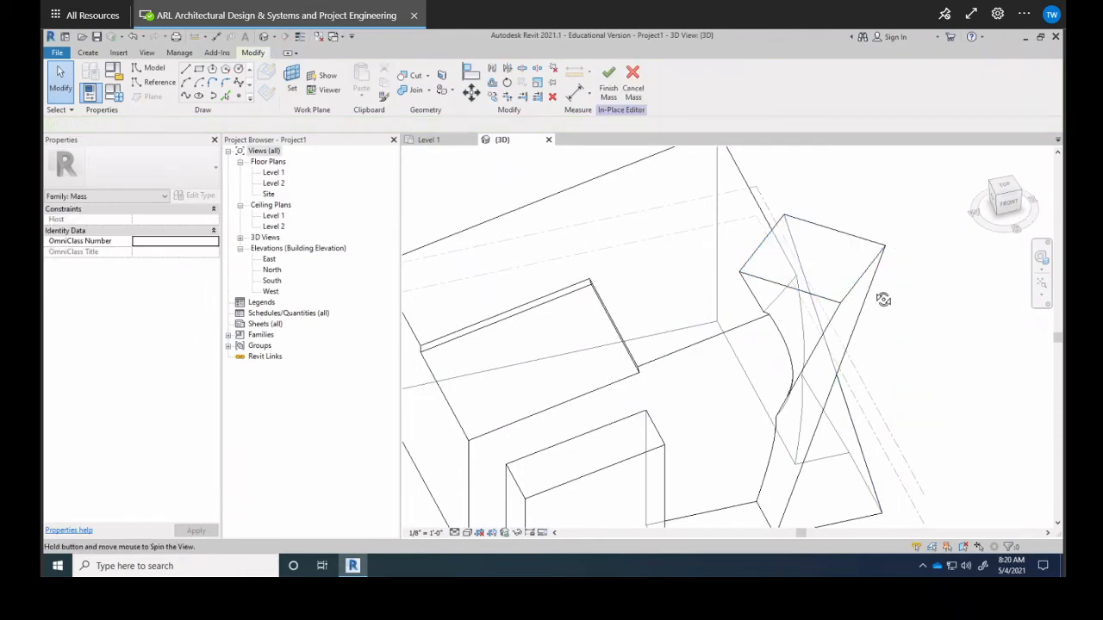
Step: Examine the twisted tower from a low angle and undo the 135° rotation of its top face
{"action": "middle_click_drag", "start_coordinate": [882, 298], "coordinate": [831, 211], "text": "shift"}
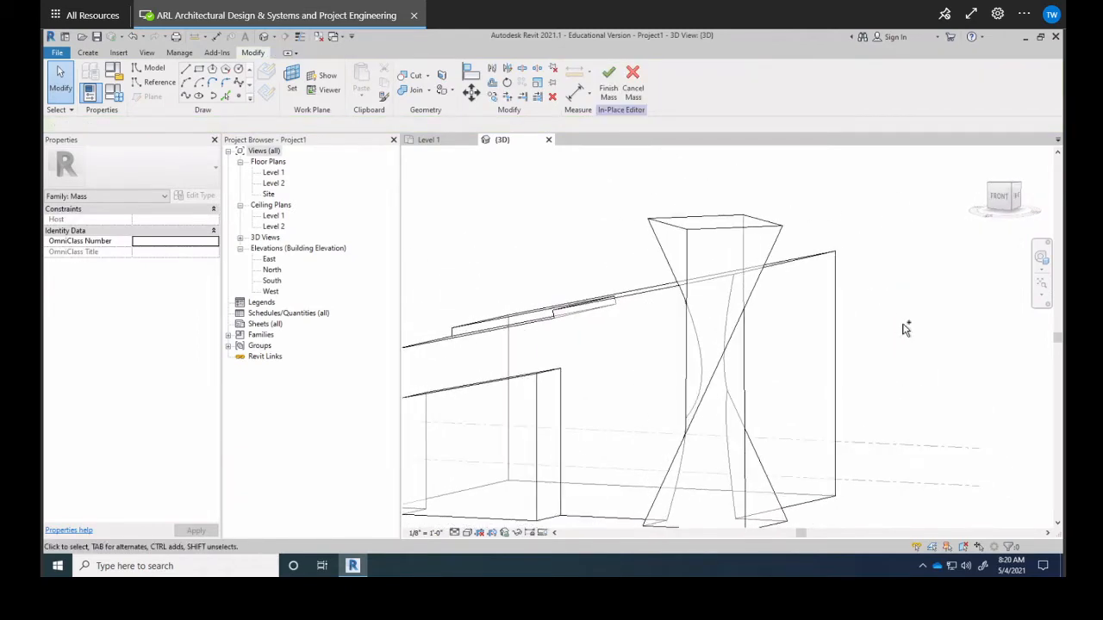
{"action": "middle_click_drag", "start_coordinate": [834, 303], "coordinate": [890, 332], "text": "shift"}
{"action": "key", "text": "ctrl+z"}
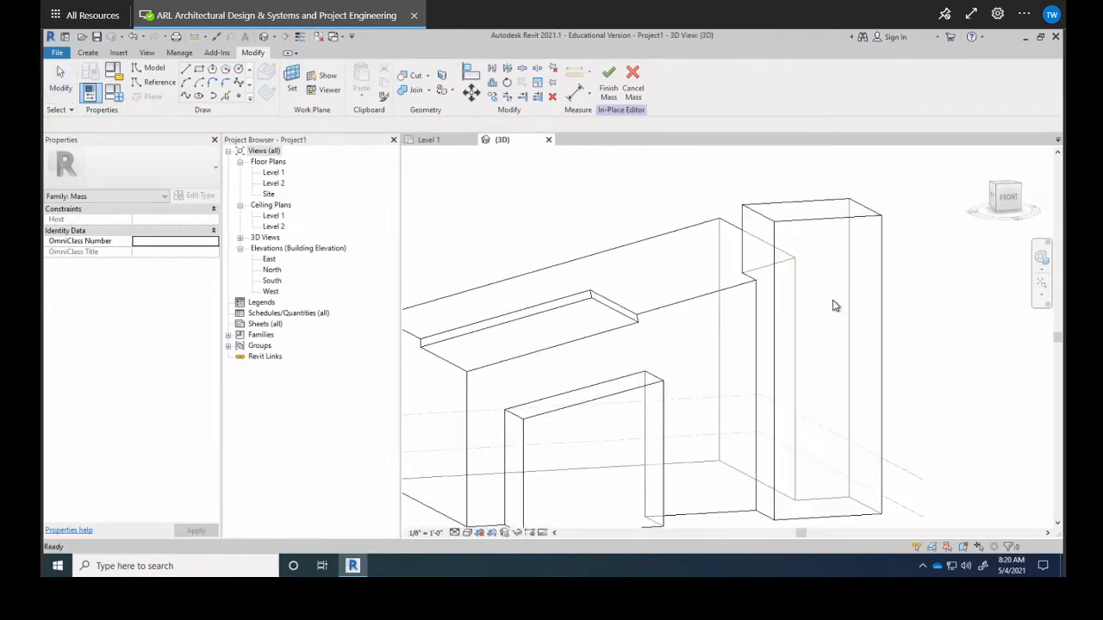
Step: Rotate the tower's top face about a quarter turn counterclockwise around its center to twist the tower
{"action": "middle_click_drag", "start_coordinate": [828, 242], "coordinate": [812, 307]}
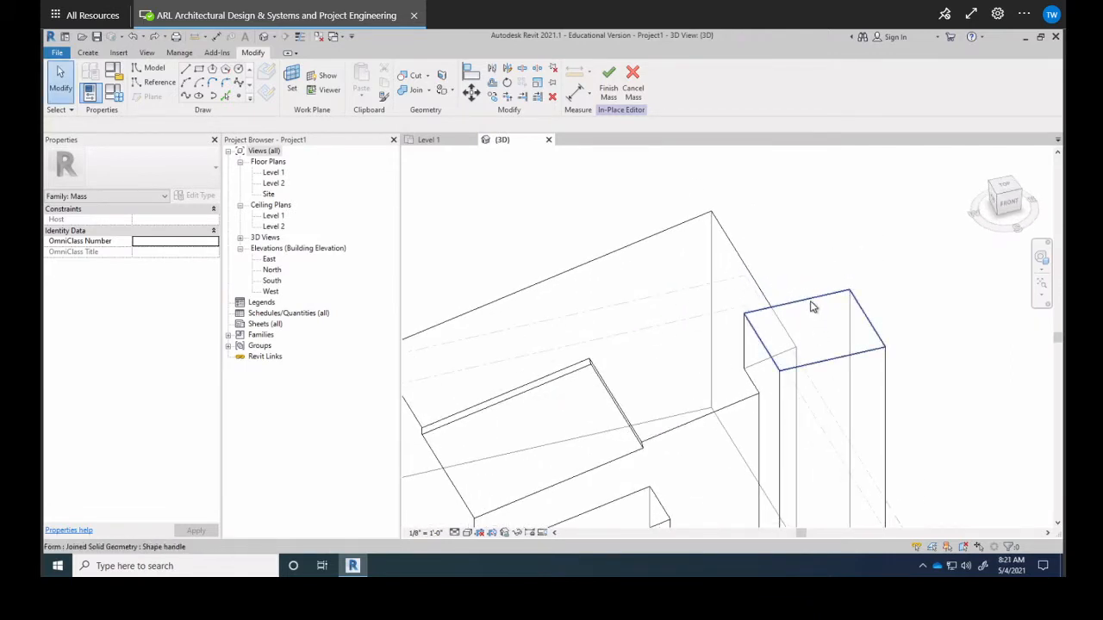
{"action": "left_click", "coordinate": [813, 308]}
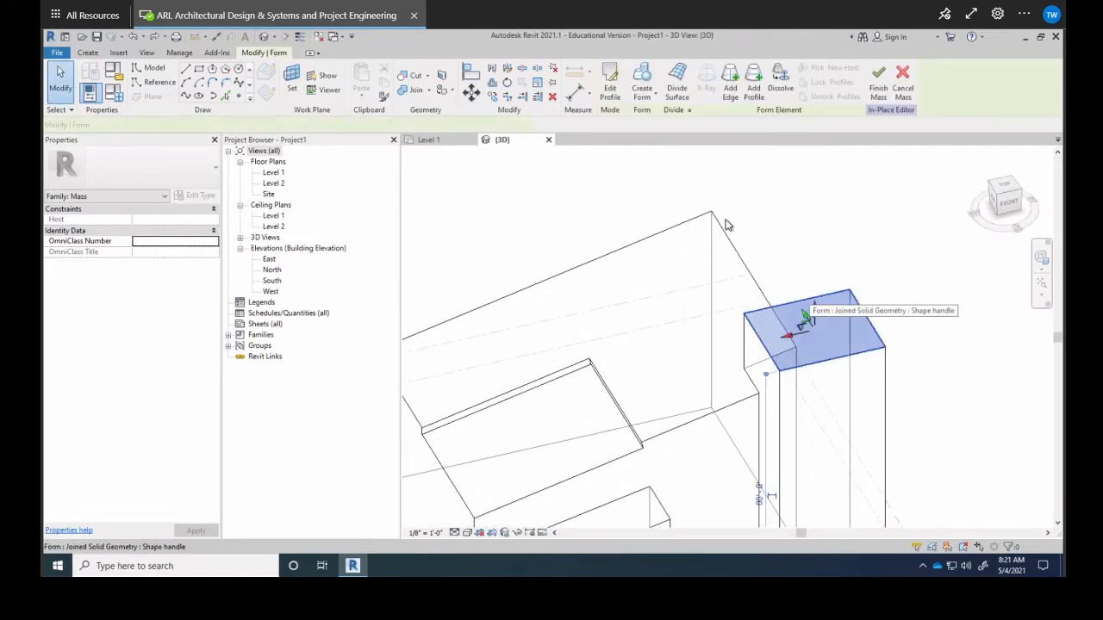
{"action": "left_click", "coordinate": [508, 84]}
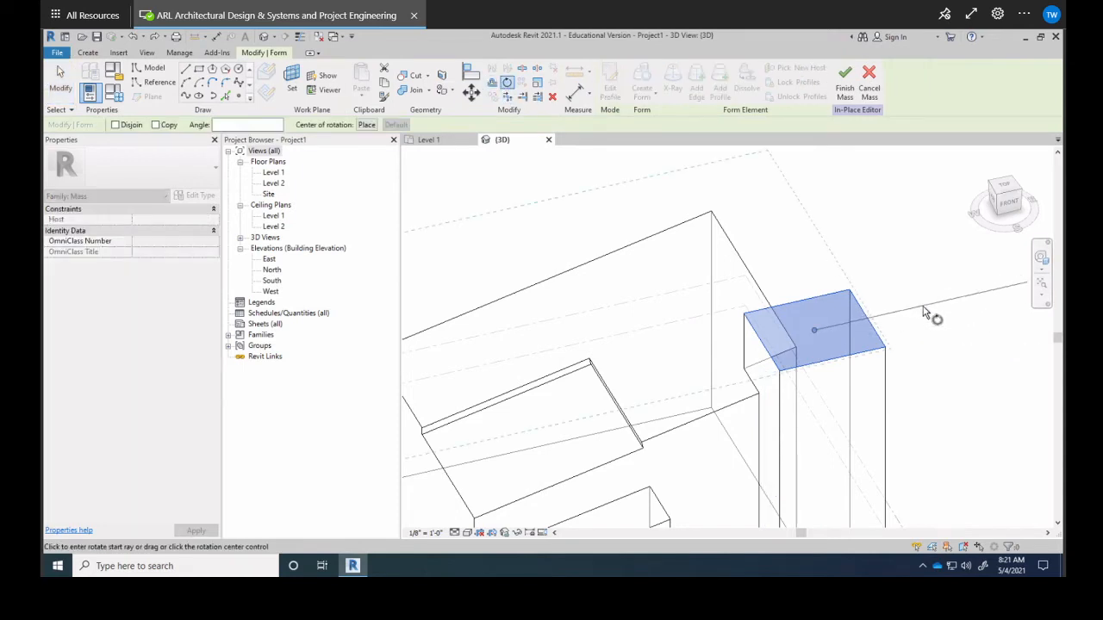
{"action": "left_click", "coordinate": [925, 313]}
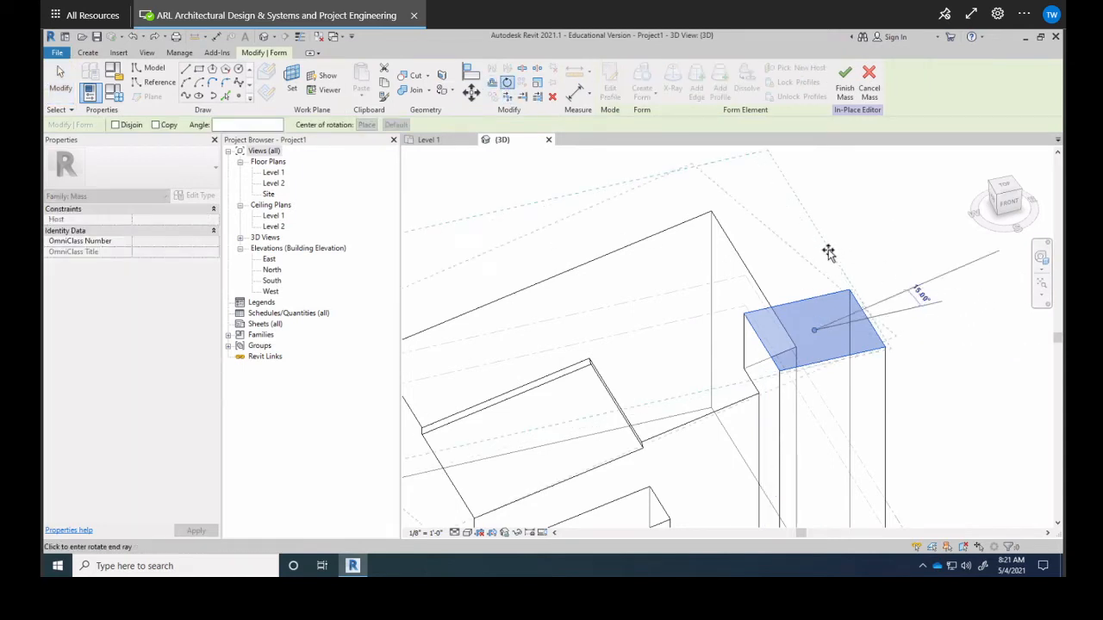
{"action": "left_click", "coordinate": [778, 262]}
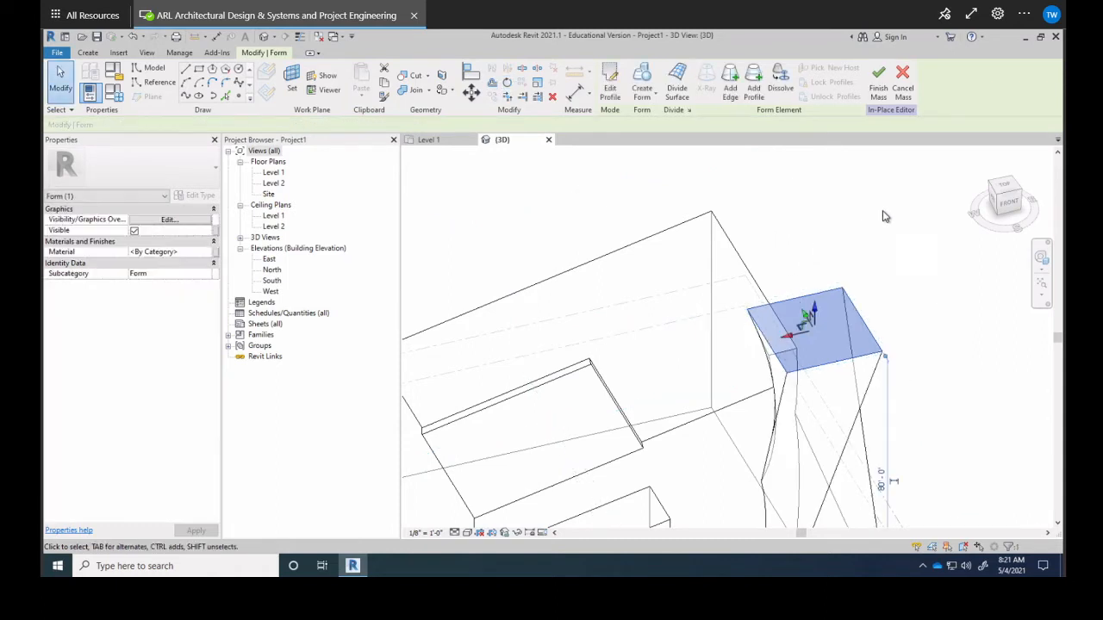
{"action": "left_click", "coordinate": [885, 213]}
{"action": "middle_click_drag", "start_coordinate": [861, 293], "coordinate": [787, 190], "text": "shift"}
{"action": "scroll", "coordinate": [784, 259], "scroll_direction": "down", "scroll_amount": 4}
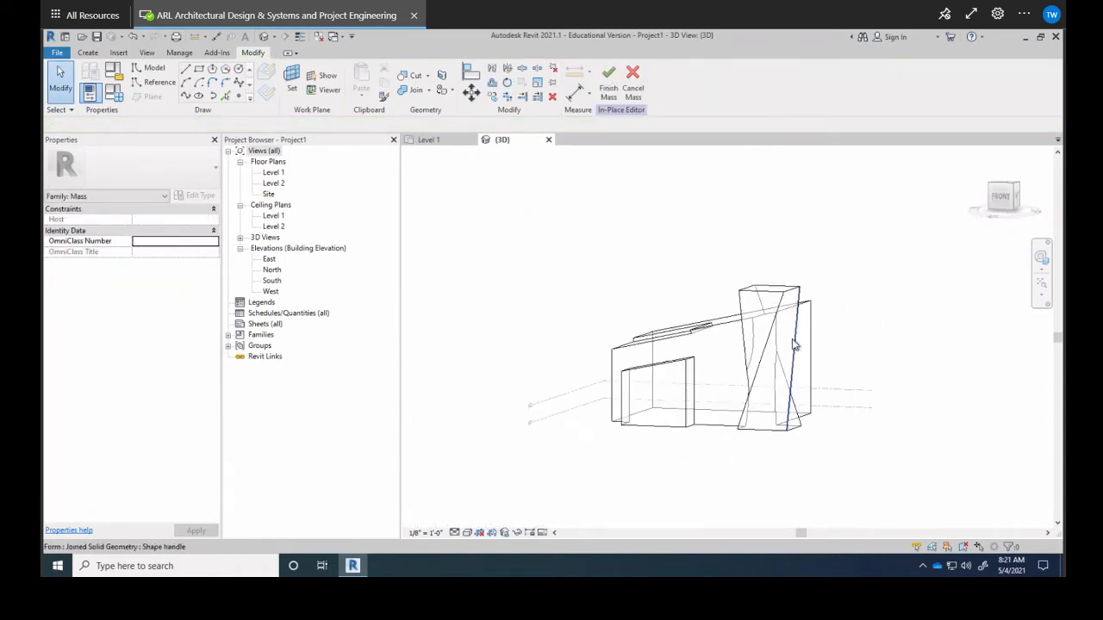
{"action": "middle_click_drag", "start_coordinate": [788, 369], "coordinate": [763, 390], "text": "shift"}
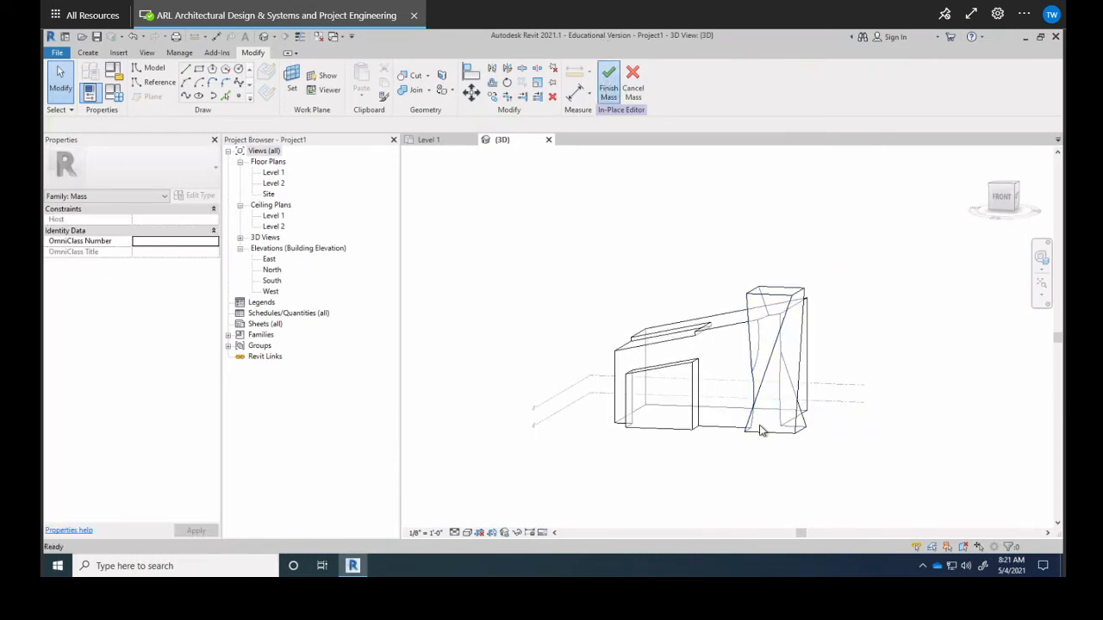
Step: Finish the in-place mass with the twisted tower and view the completed form in 3D
{"action": "left_click", "coordinate": [609, 79]}
{"action": "middle_click_drag", "start_coordinate": [702, 355], "coordinate": [709, 404], "text": "shift"}
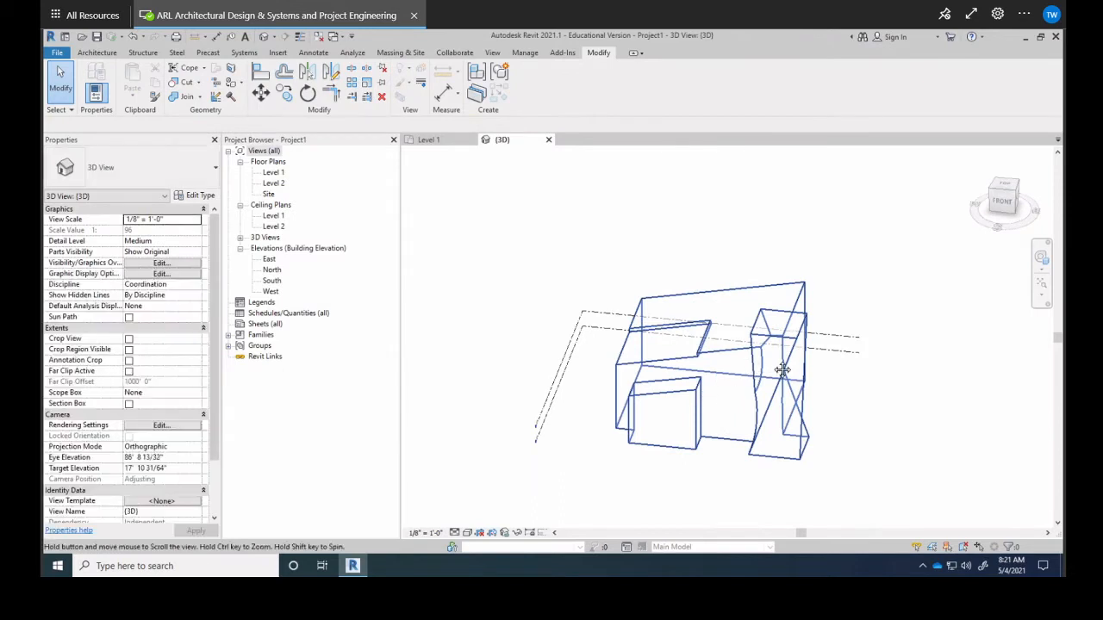
{"action": "middle_click_drag", "start_coordinate": [783, 369], "coordinate": [807, 365]}
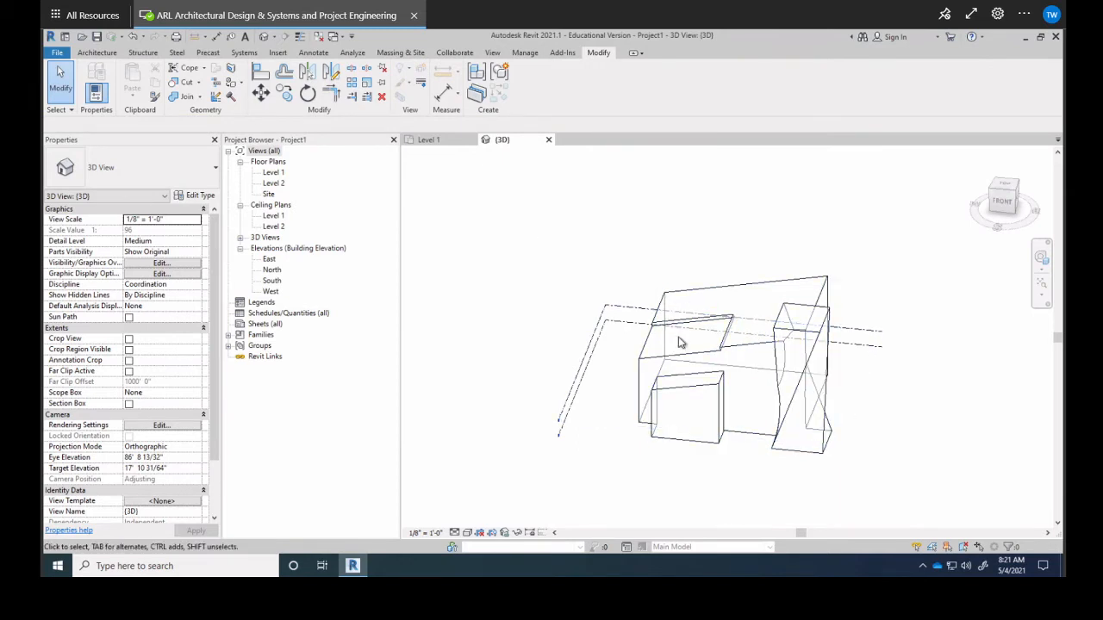
{"action": "middle_click_drag", "start_coordinate": [730, 341], "coordinate": [752, 292]}
{"action": "middle_click_drag", "start_coordinate": [696, 322], "coordinate": [624, 289], "text": "shift"}
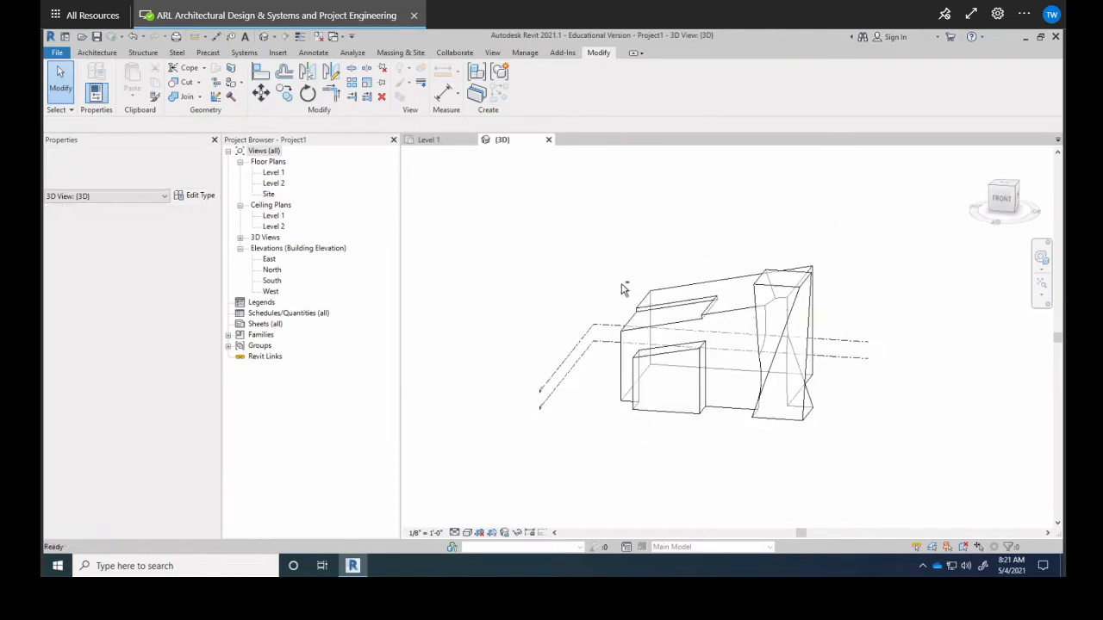
Step: Open the East elevation and set the elevation of Level 2 to 20'
{"action": "double_click", "coordinate": [269, 259]}
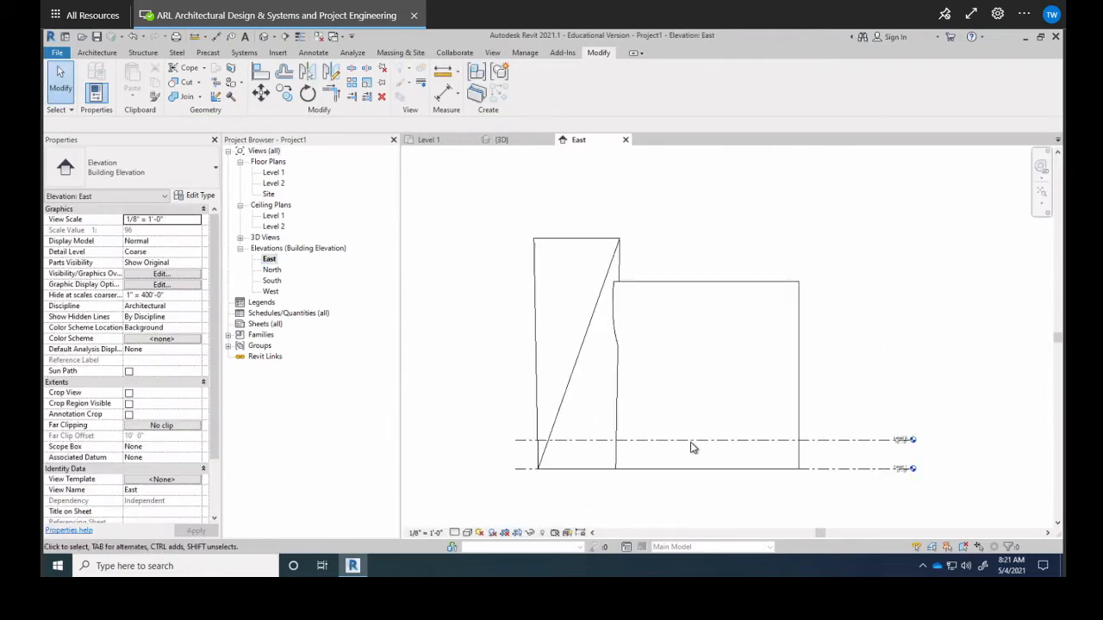
{"action": "scroll", "coordinate": [693, 448], "scroll_direction": "up", "scroll_amount": 6}
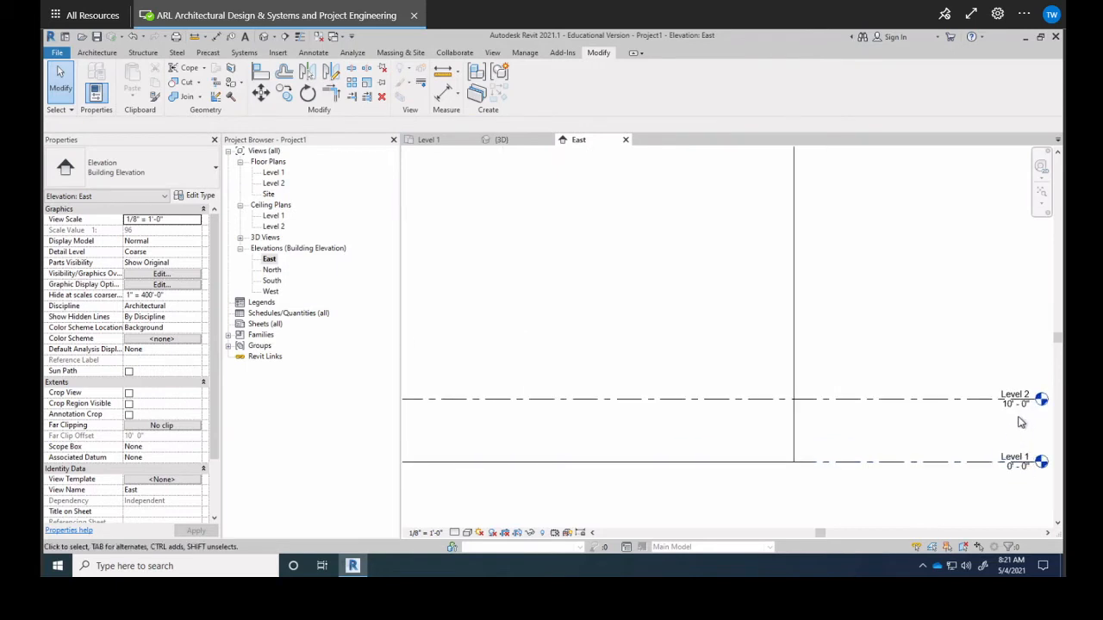
{"action": "scroll", "coordinate": [1000, 425], "scroll_direction": "down", "scroll_amount": 5}
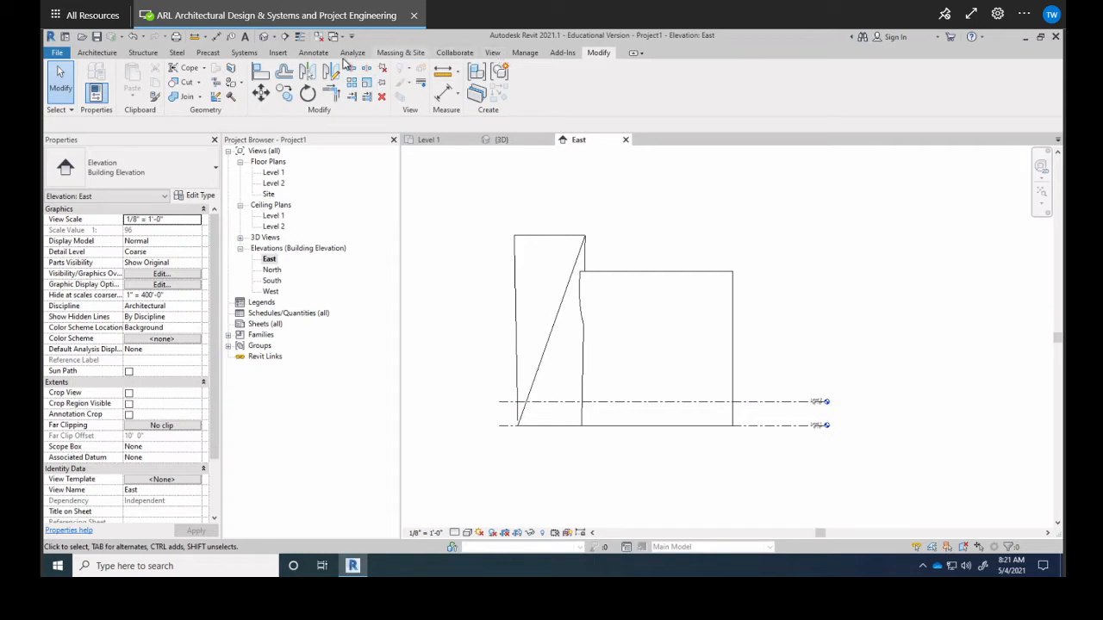
{"action": "scroll", "coordinate": [819, 401], "scroll_direction": "up", "scroll_amount": 2}
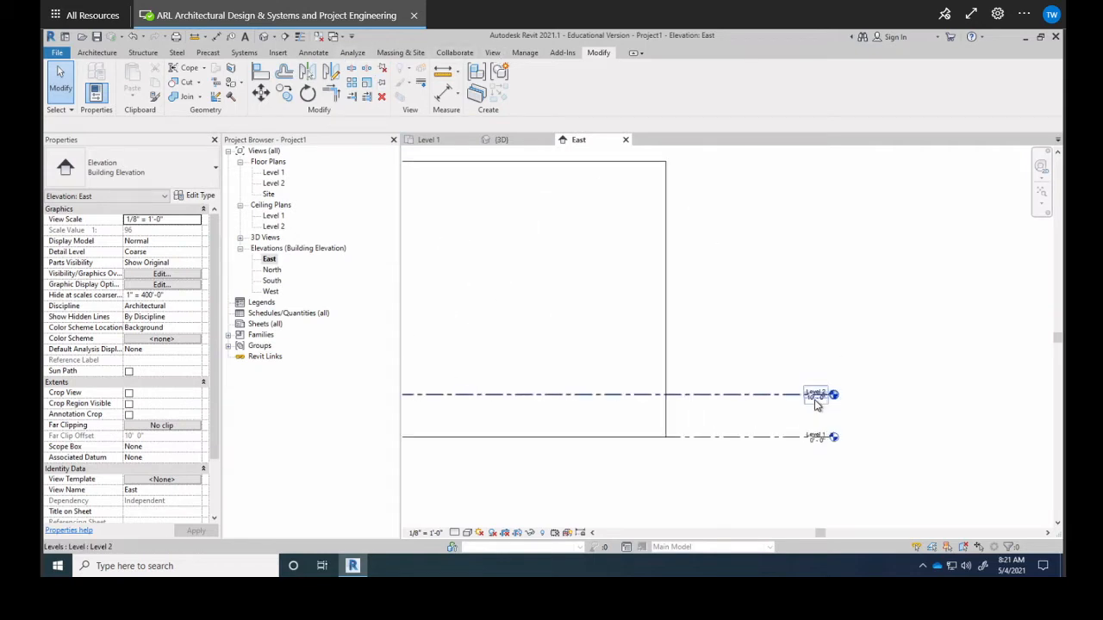
{"action": "left_click", "coordinate": [817, 405]}
{"action": "left_click", "coordinate": [814, 402]}
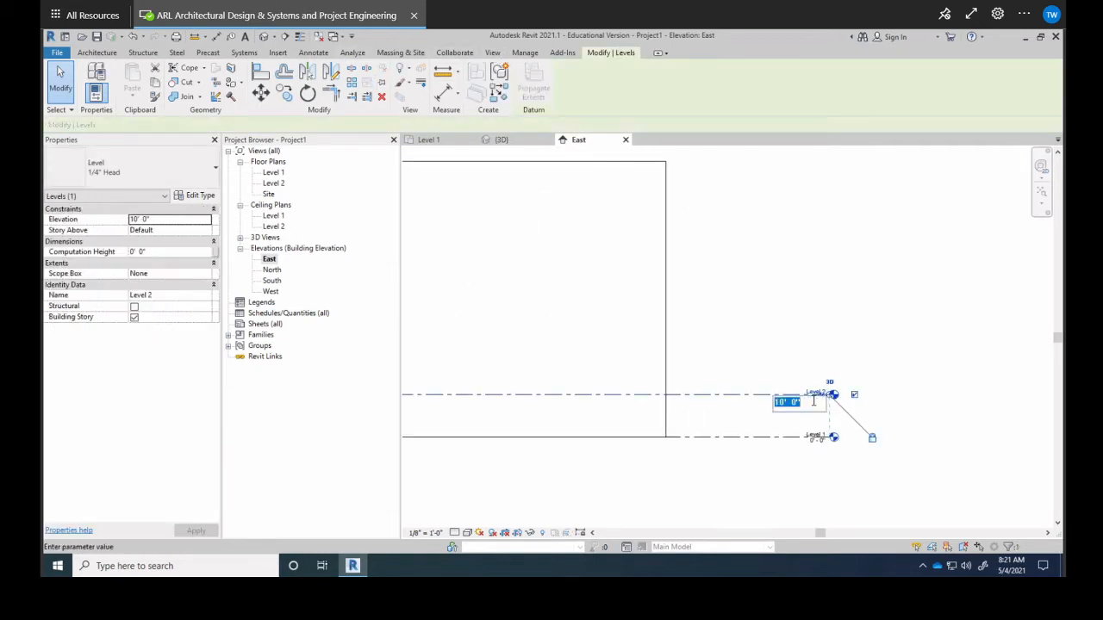
{"action": "type", "text": "20"}
{"action": "key", "text": "Return"}
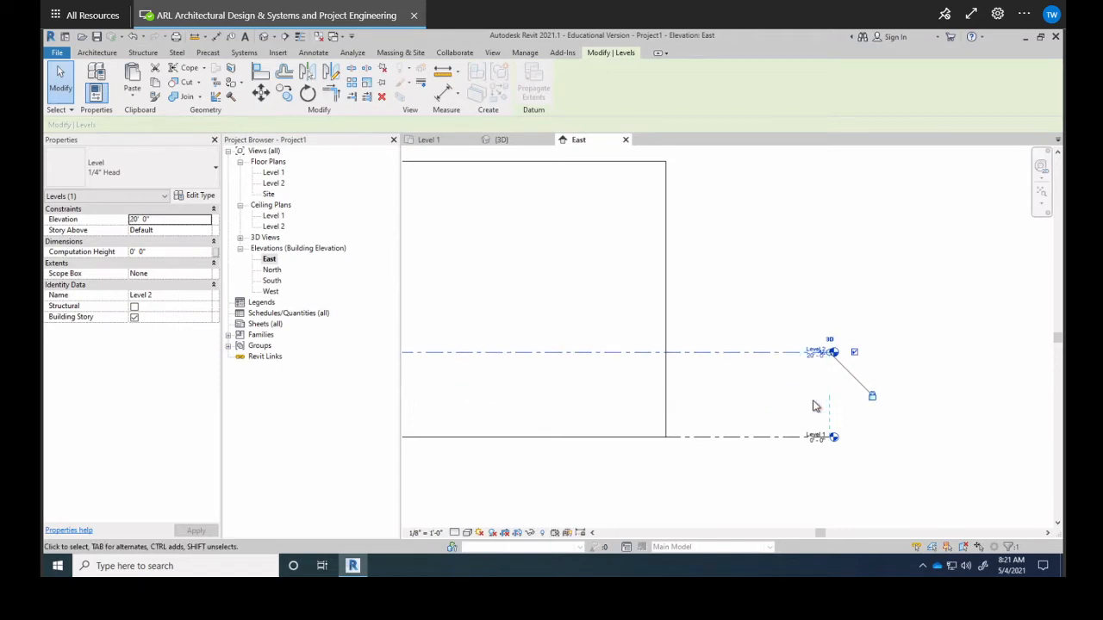
{"action": "left_click", "coordinate": [756, 318]}
Step: Draw a new level 12' above Level 2, aligned with the ends of the existing levels
{"action": "scroll", "coordinate": [756, 318], "scroll_direction": "down", "scroll_amount": 3}
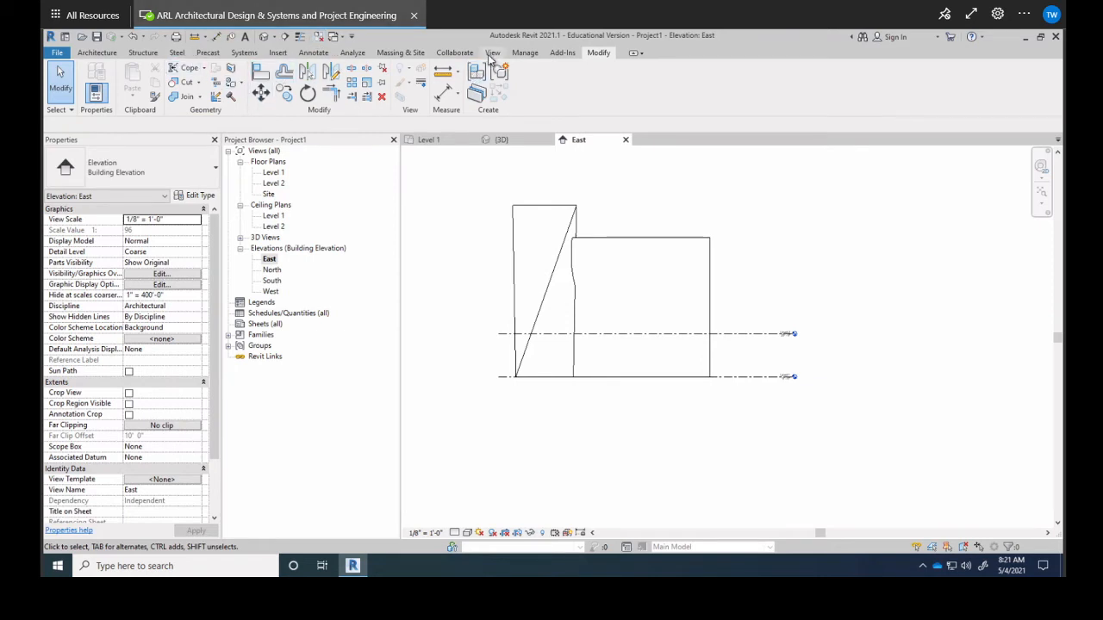
{"action": "left_click", "coordinate": [491, 54]}
{"action": "left_click", "coordinate": [102, 53]}
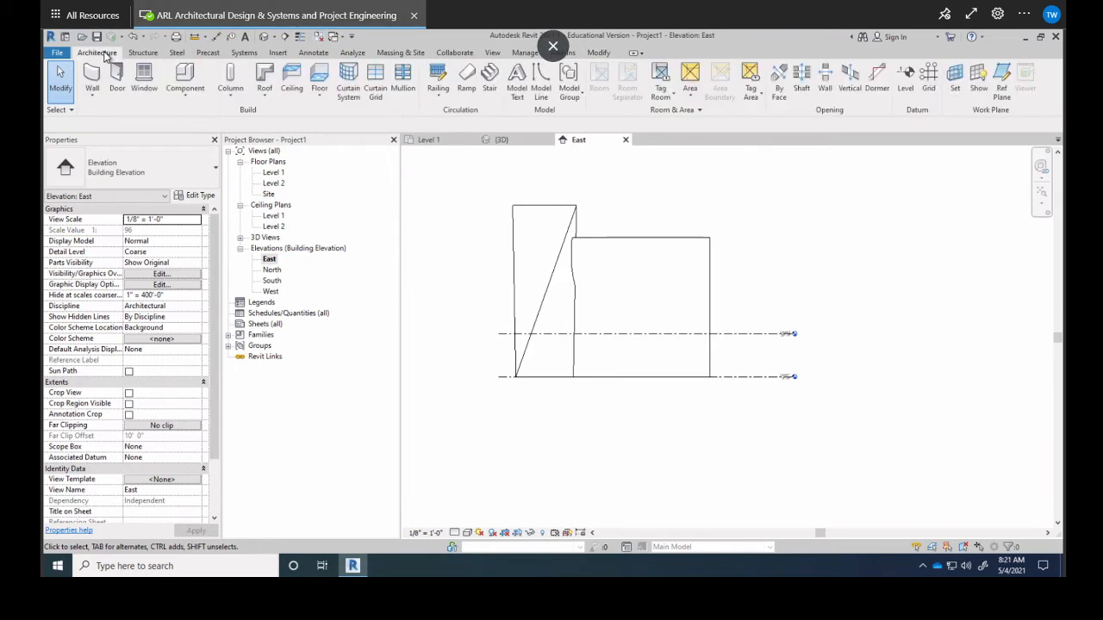
{"action": "left_click", "coordinate": [905, 87]}
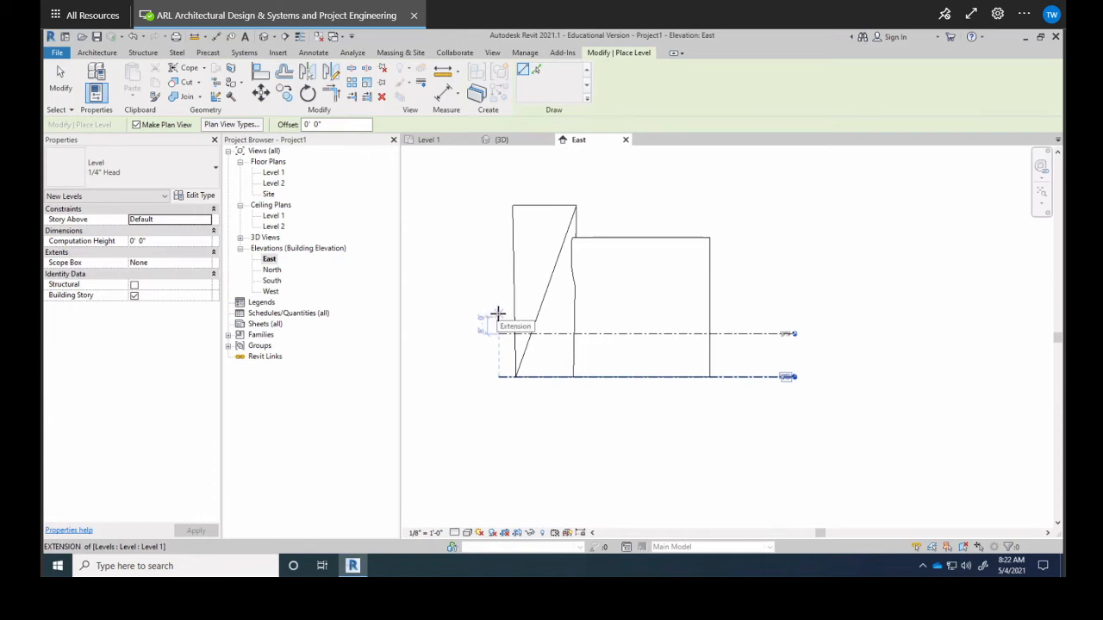
{"action": "left_click", "coordinate": [499, 309]}
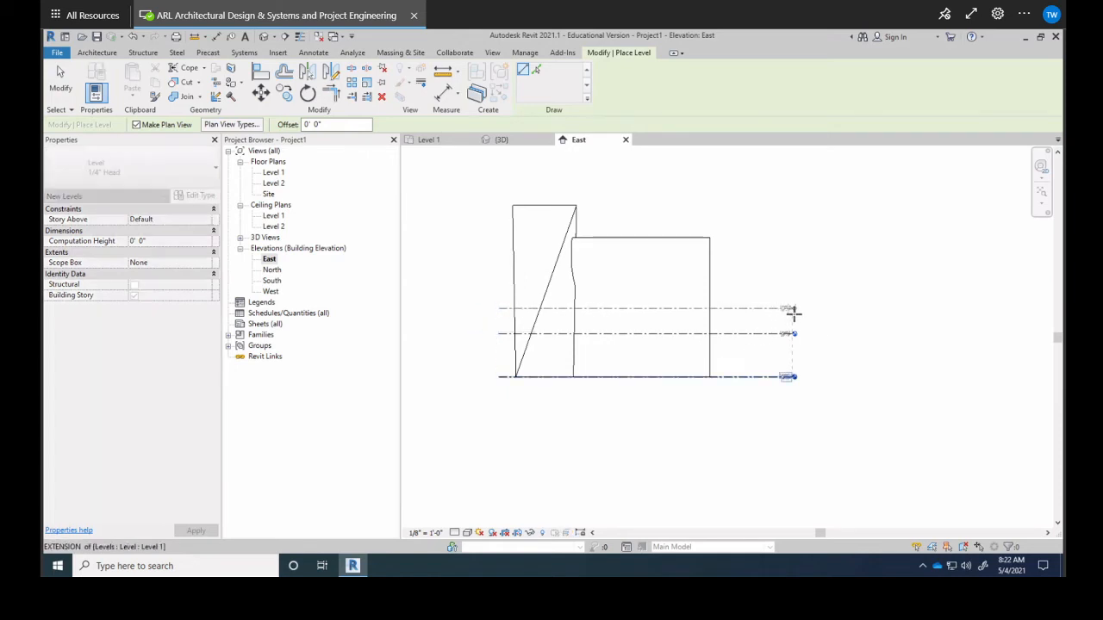
{"action": "left_click", "coordinate": [793, 309]}
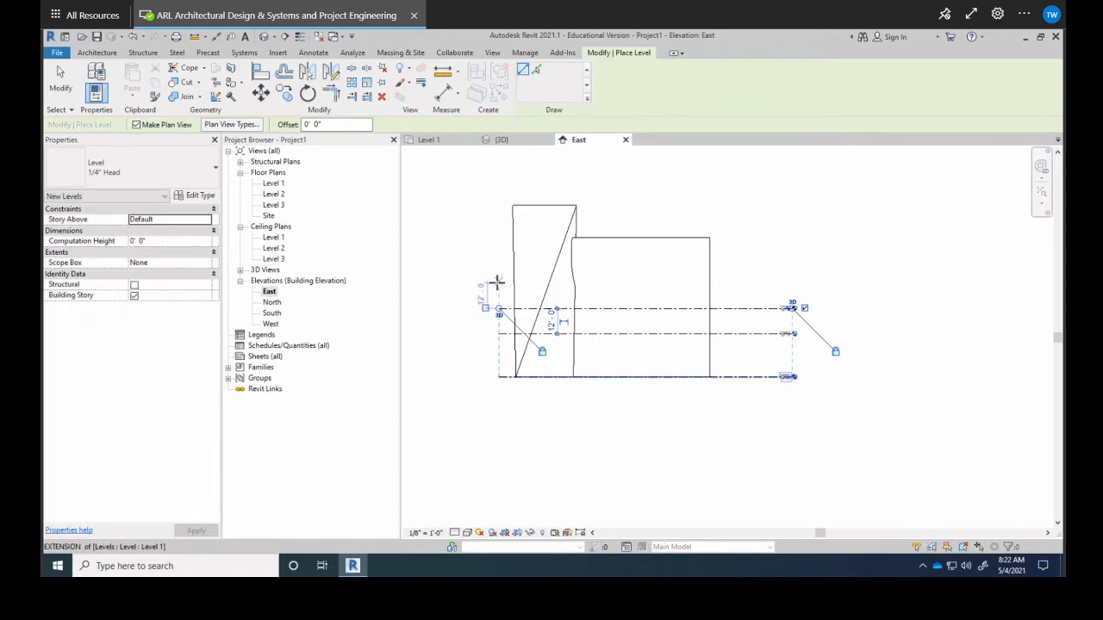
Step: Add two more levels above Level 3, each 12' above the one below and aligned with its ends
{"action": "left_click", "coordinate": [498, 283]}
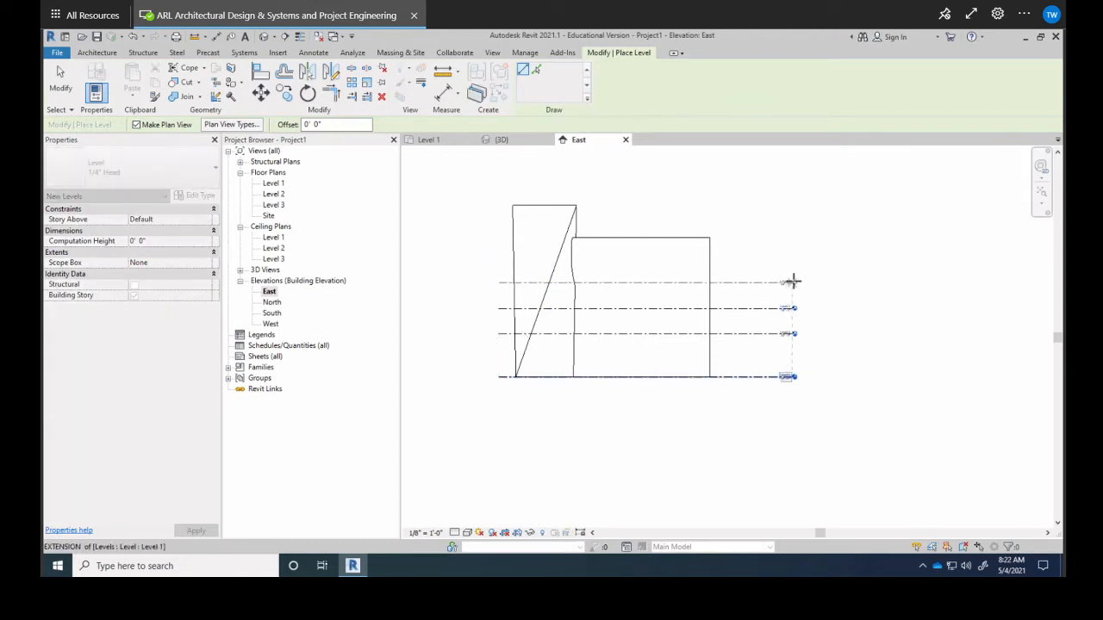
{"action": "left_click", "coordinate": [788, 282]}
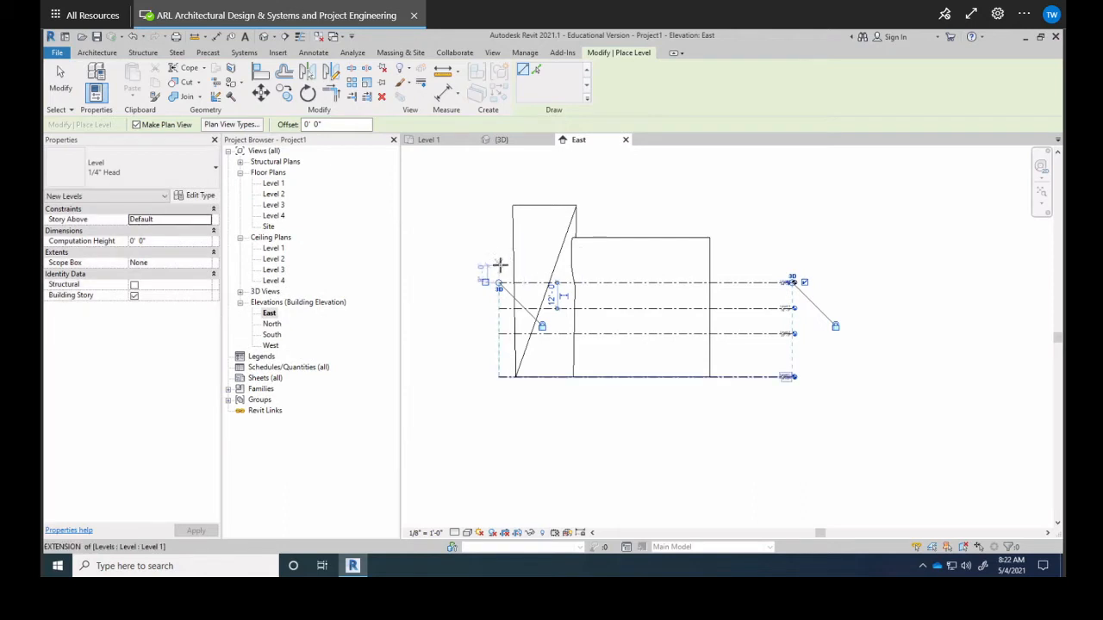
{"action": "left_click", "coordinate": [498, 256]}
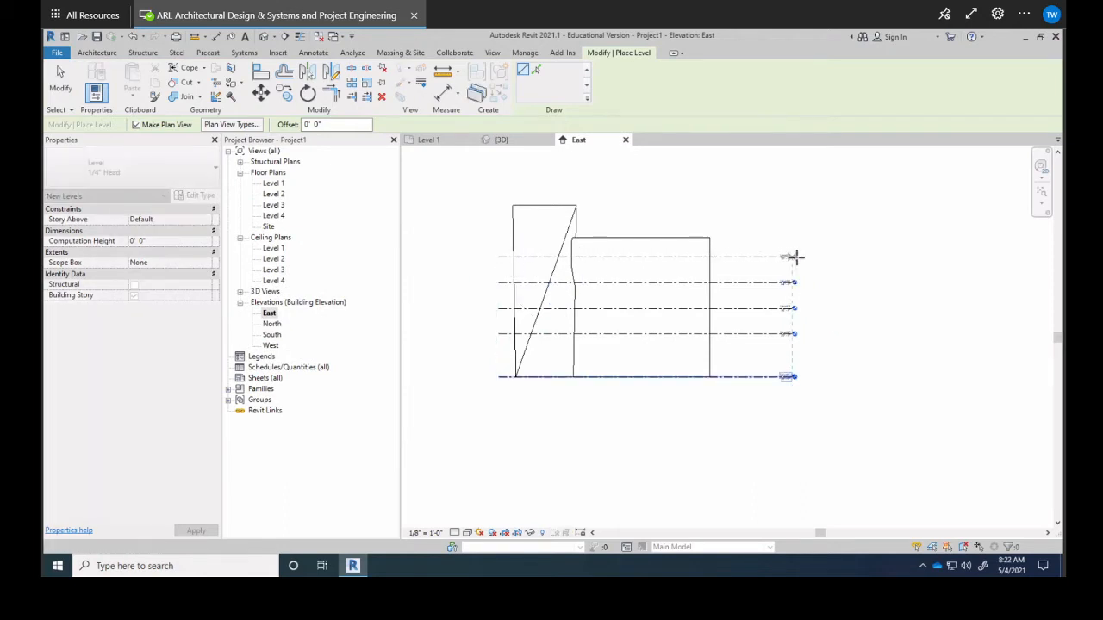
{"action": "left_click", "coordinate": [795, 256]}
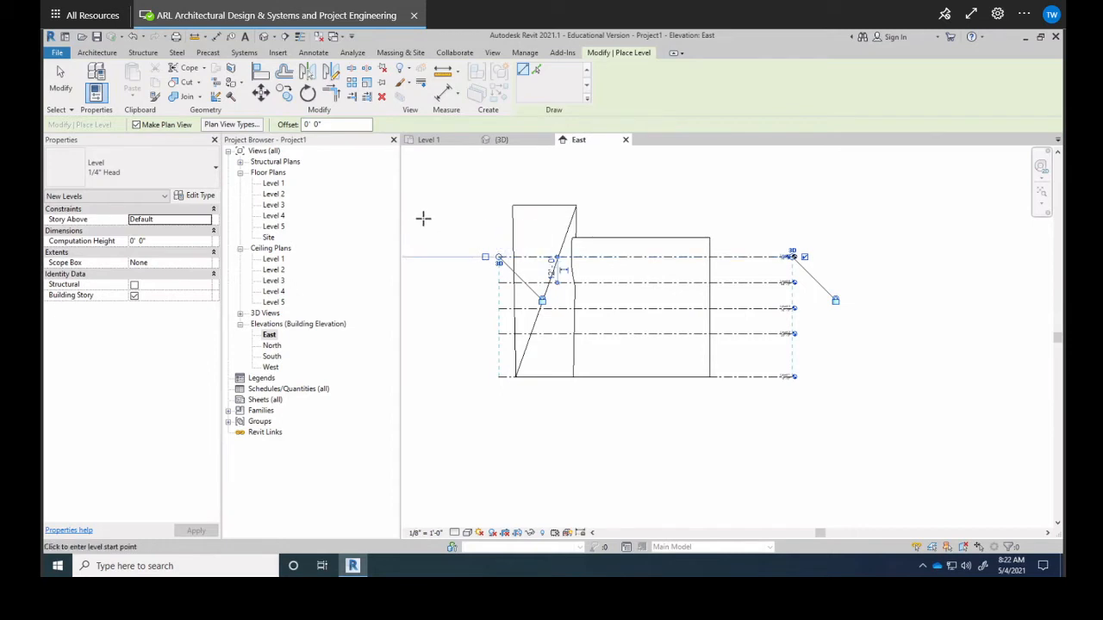
{"action": "middle_click_drag", "start_coordinate": [443, 232], "coordinate": [541, 276]}
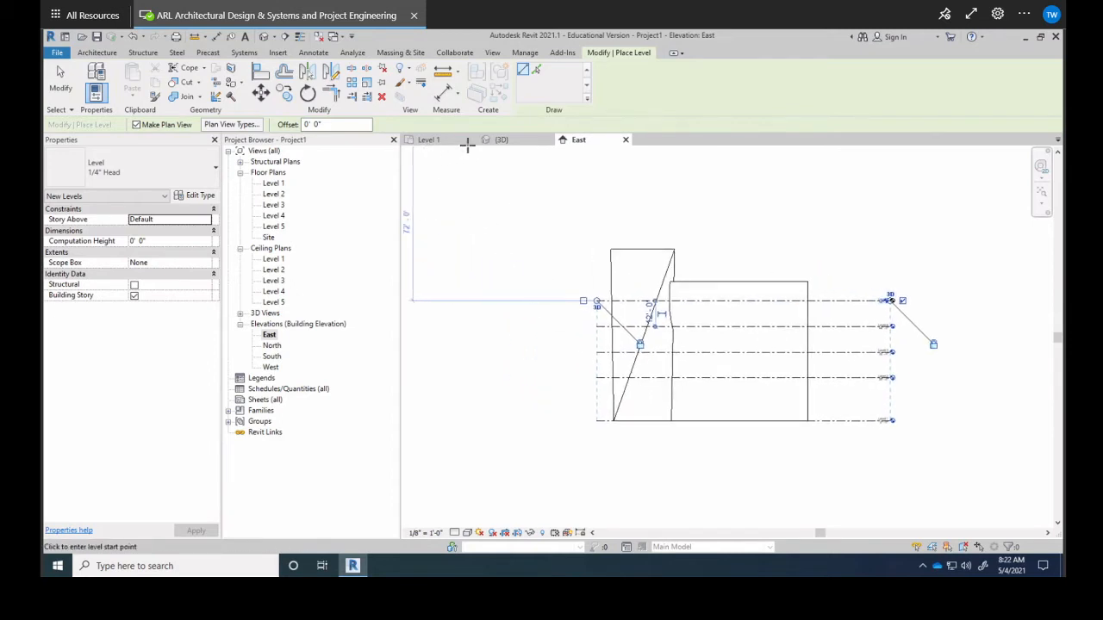
Step: In the 3D view, generate mass floors for the mass at Level 1 through Level 5
{"action": "left_click", "coordinate": [501, 139]}
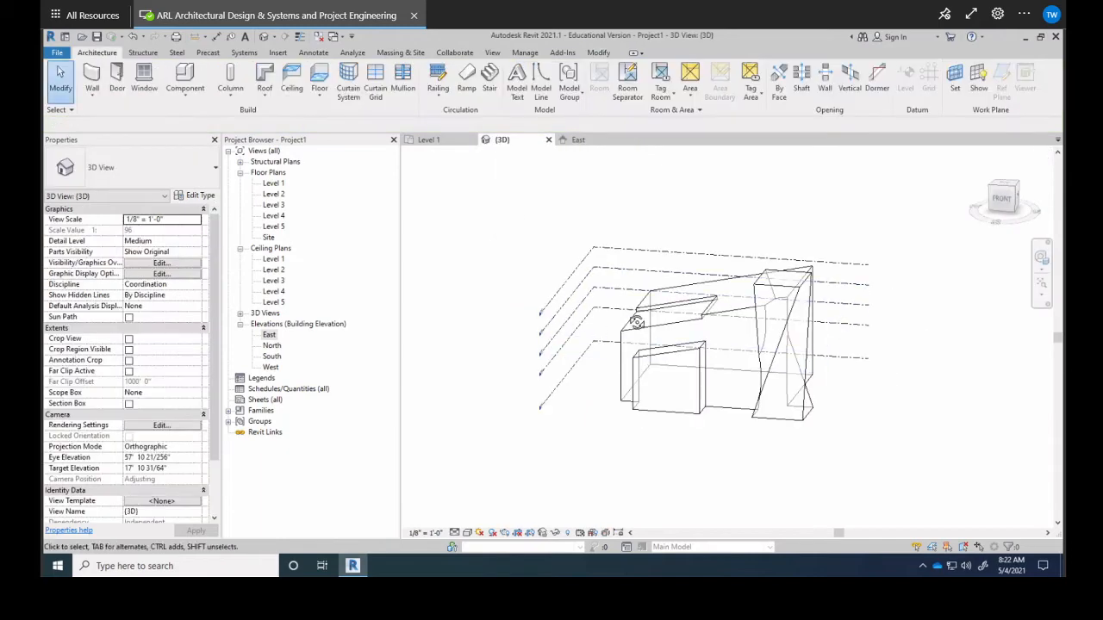
{"action": "middle_click_drag", "start_coordinate": [635, 322], "coordinate": [579, 319], "text": "shift"}
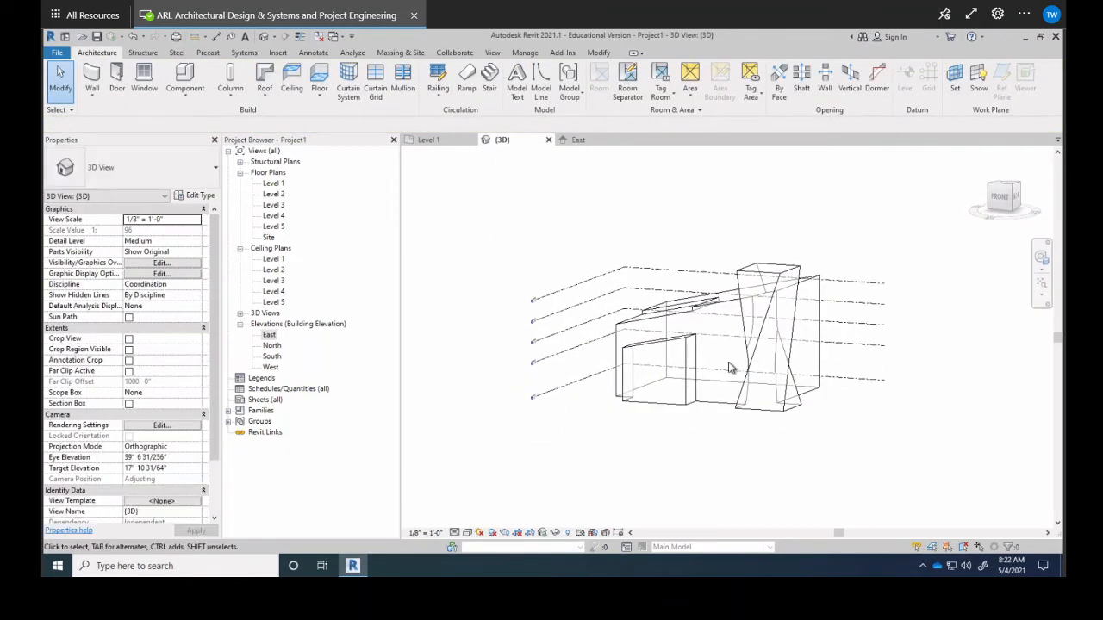
{"action": "left_click", "coordinate": [676, 321]}
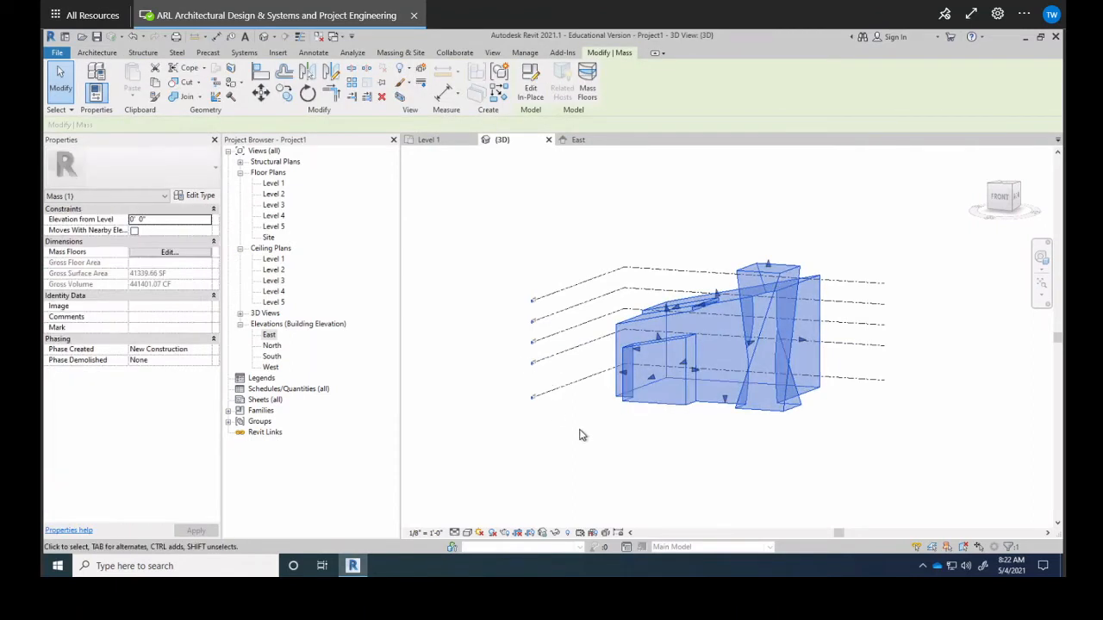
{"action": "left_click", "coordinate": [589, 78]}
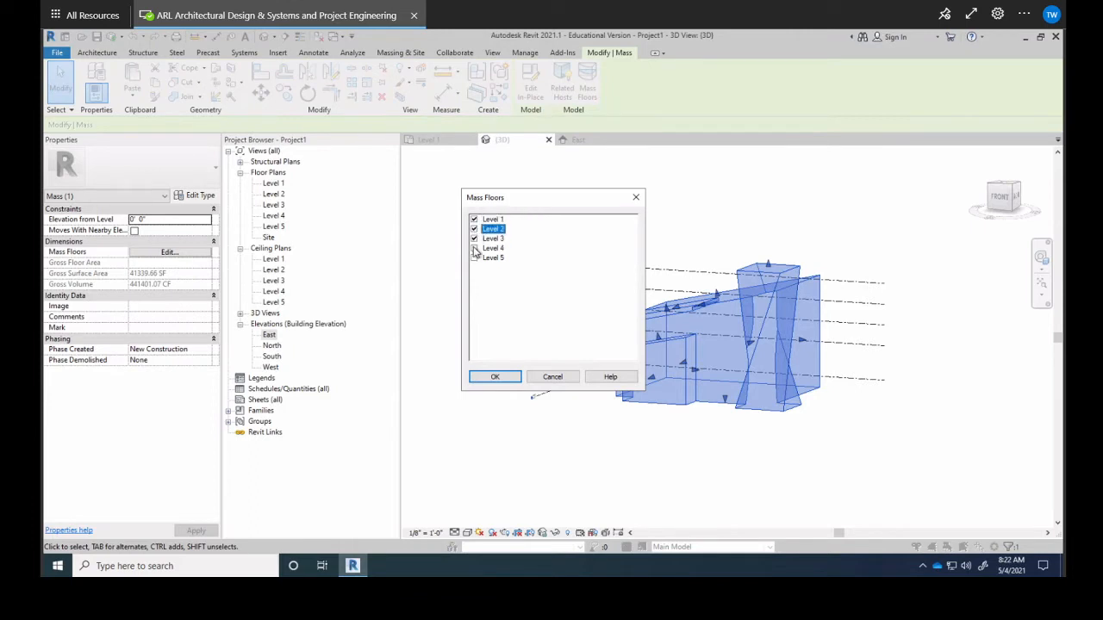
{"action": "left_click", "coordinate": [493, 378]}
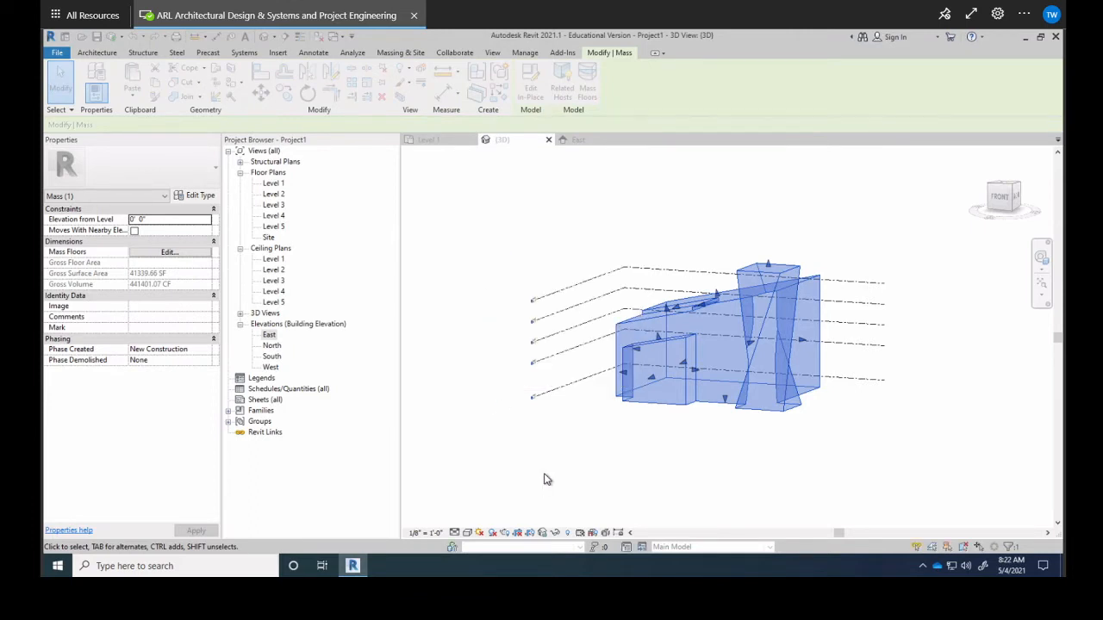
{"action": "middle_click_drag", "start_coordinate": [545, 403], "coordinate": [452, 294], "text": "shift"}
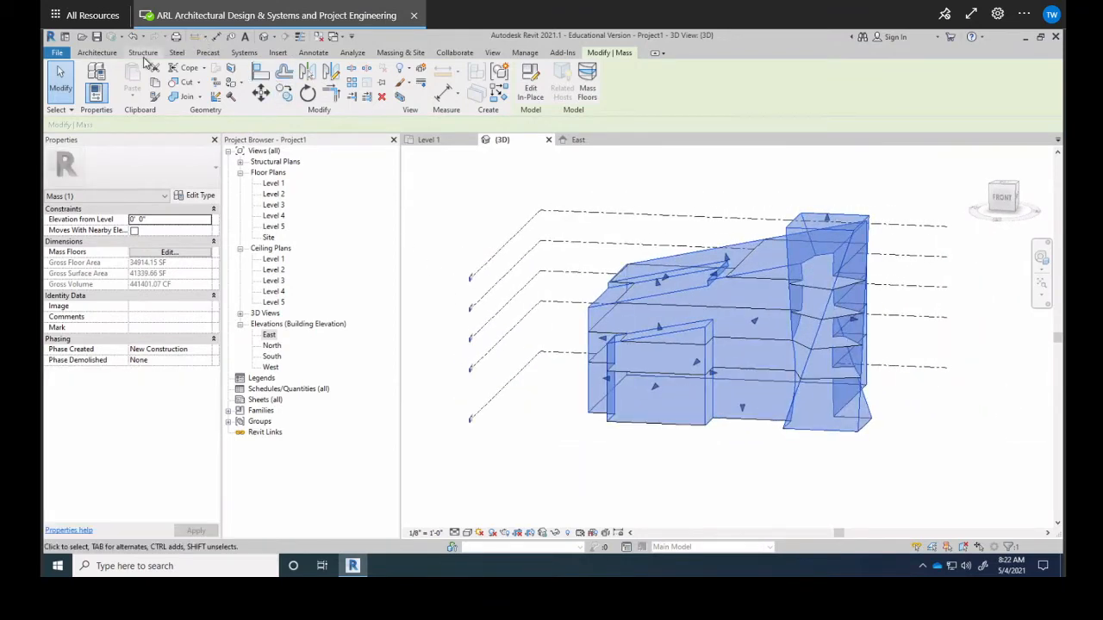
Step: Examine the mass outline in the floor plans of Level 1 through Level 5
{"action": "double_click", "coordinate": [272, 184]}
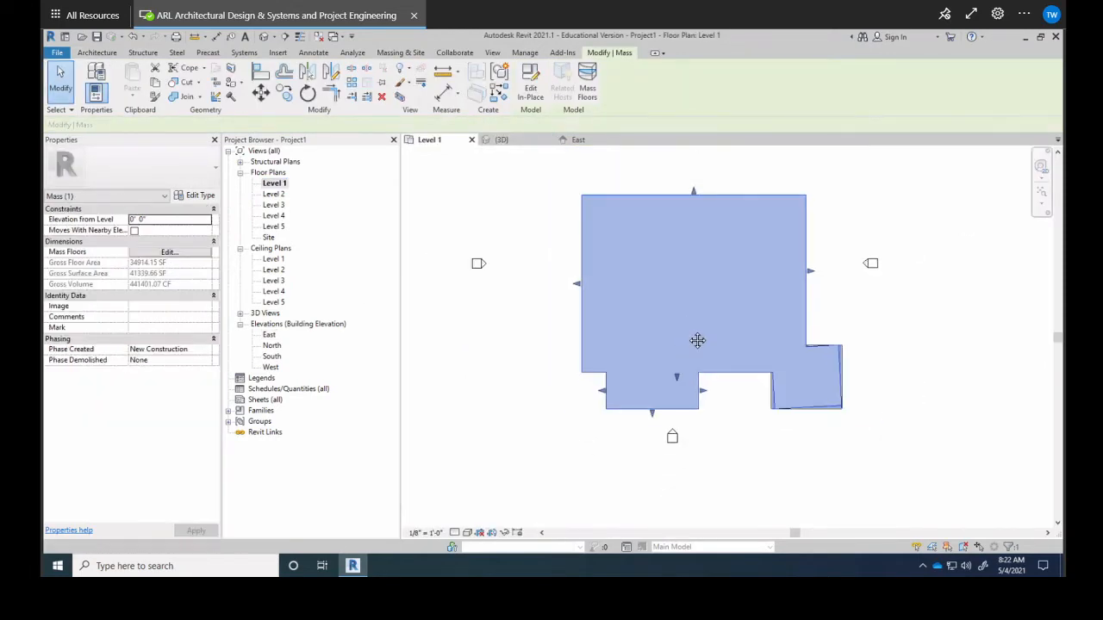
{"action": "double_click", "coordinate": [276, 198]}
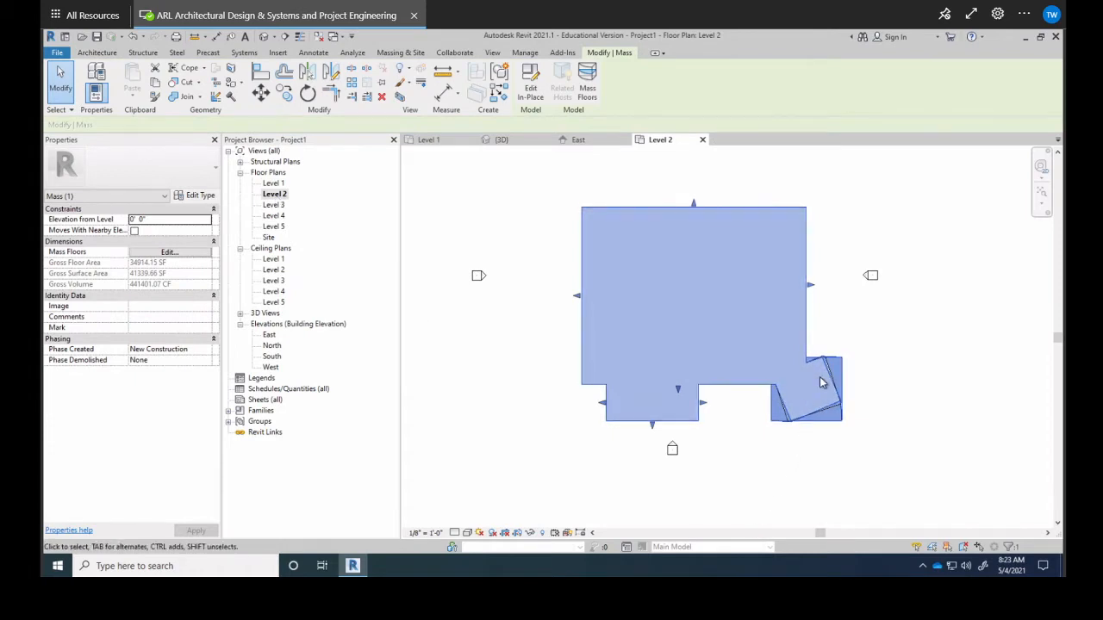
{"action": "double_click", "coordinate": [272, 205]}
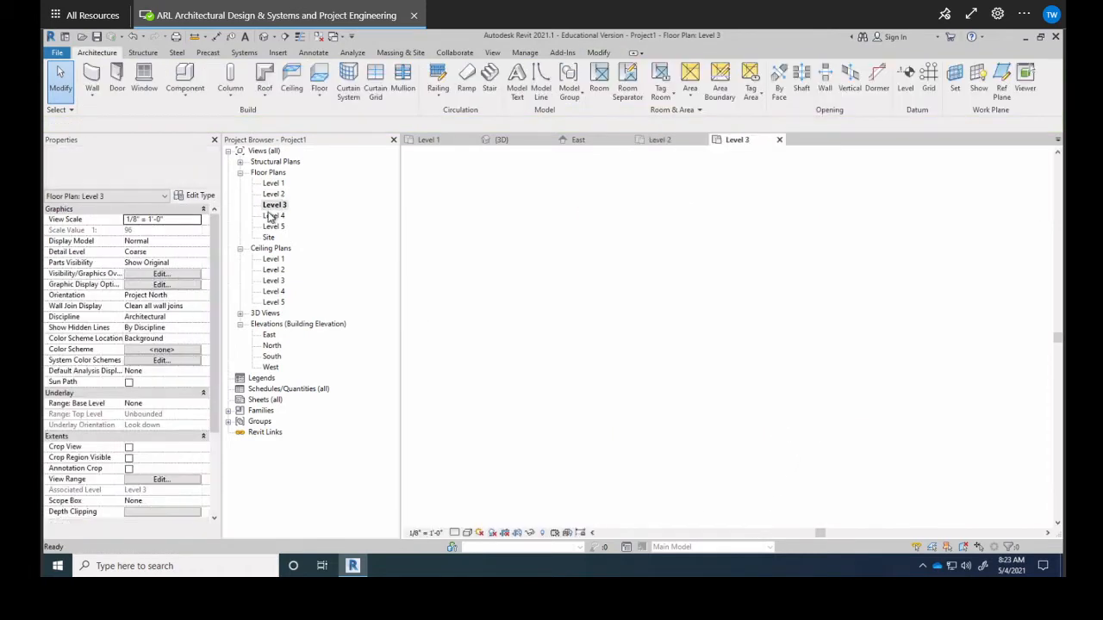
{"action": "double_click", "coordinate": [270, 218]}
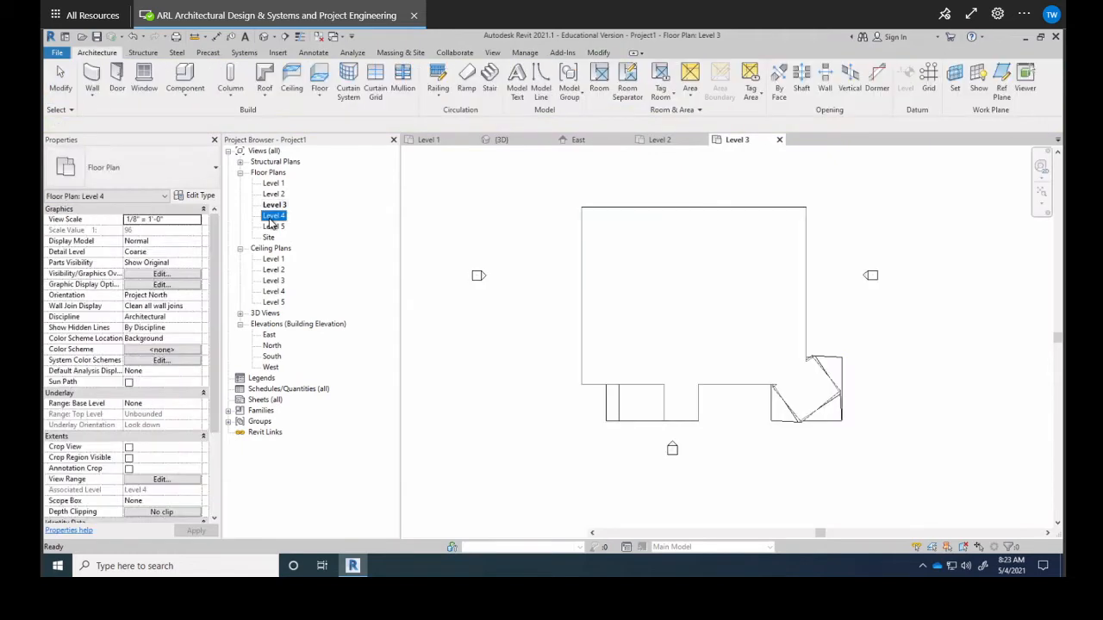
{"action": "double_click", "coordinate": [274, 226]}
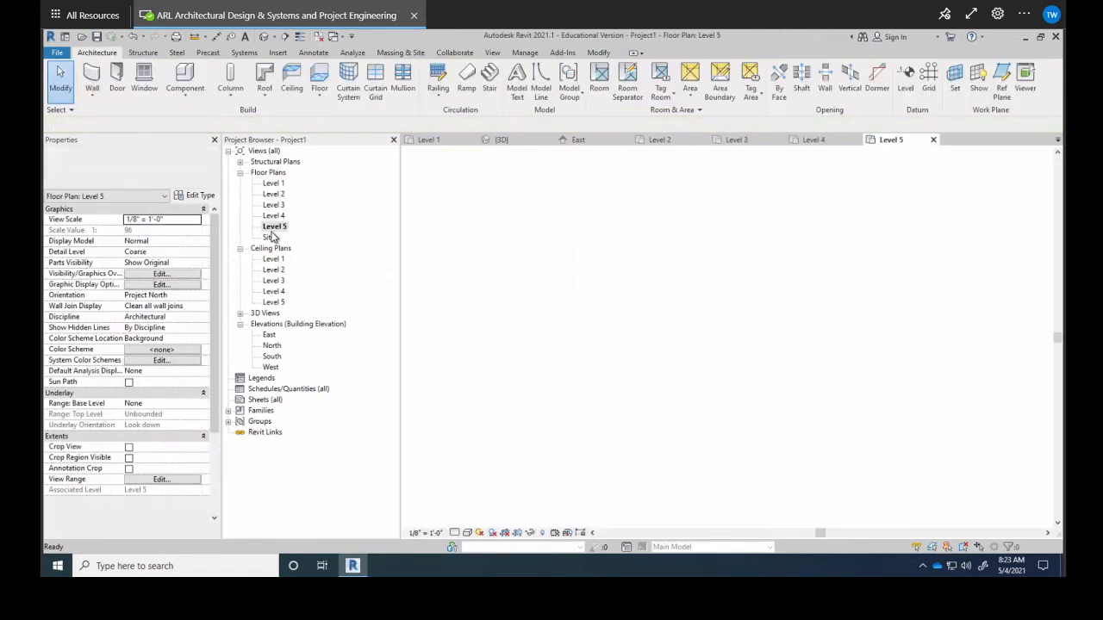
{"action": "left_click", "coordinate": [471, 332]}
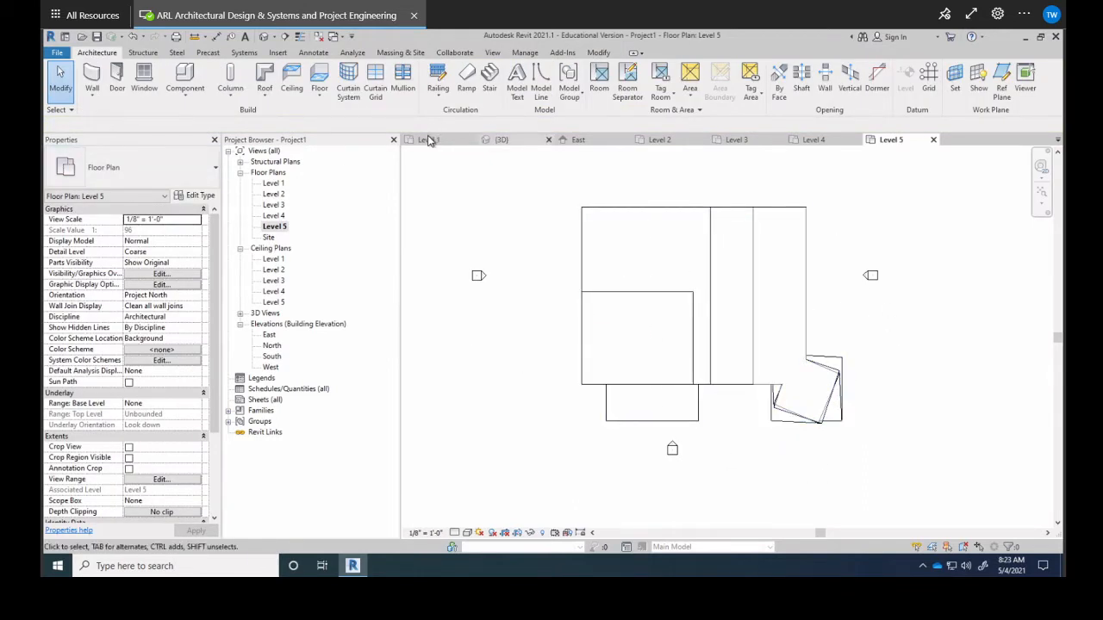
Step: Start Floor by Face in the 3D view and select the mass floors of all five levels
{"action": "left_click", "coordinate": [501, 140]}
{"action": "middle_click_drag", "start_coordinate": [757, 324], "coordinate": [887, 269], "text": "shift"}
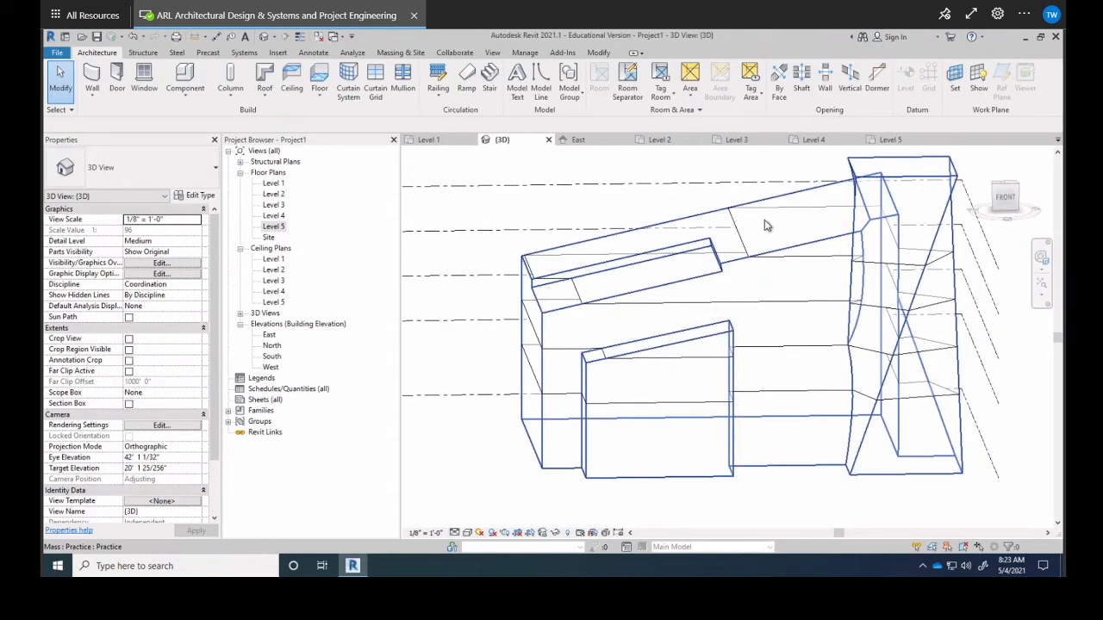
{"action": "left_click", "coordinate": [319, 91]}
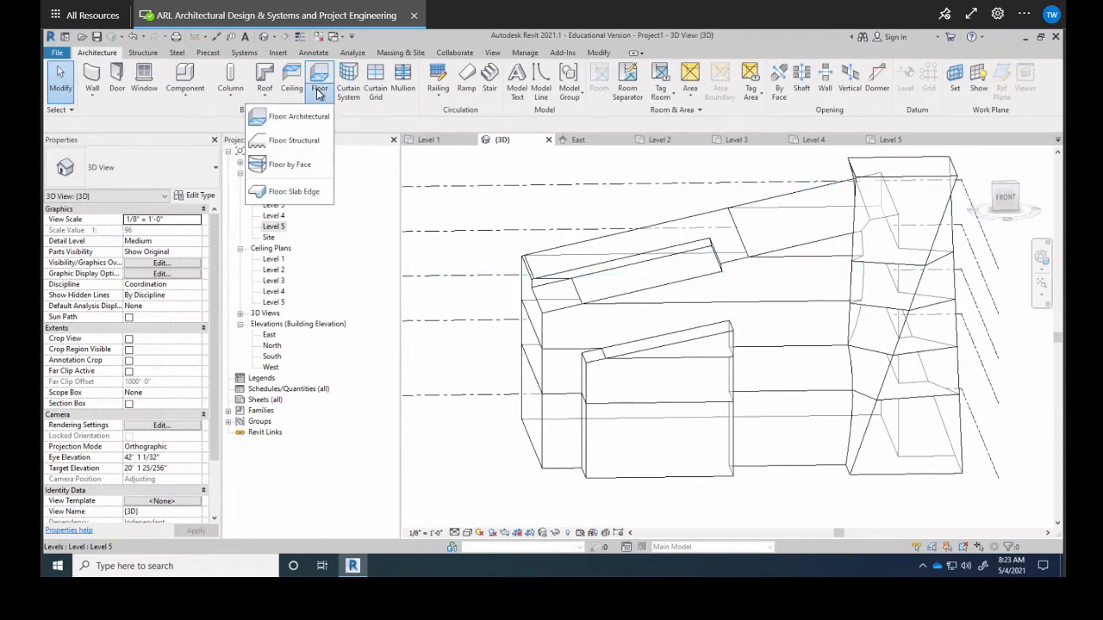
{"action": "left_click", "coordinate": [303, 166]}
{"action": "left_click", "coordinate": [886, 267]}
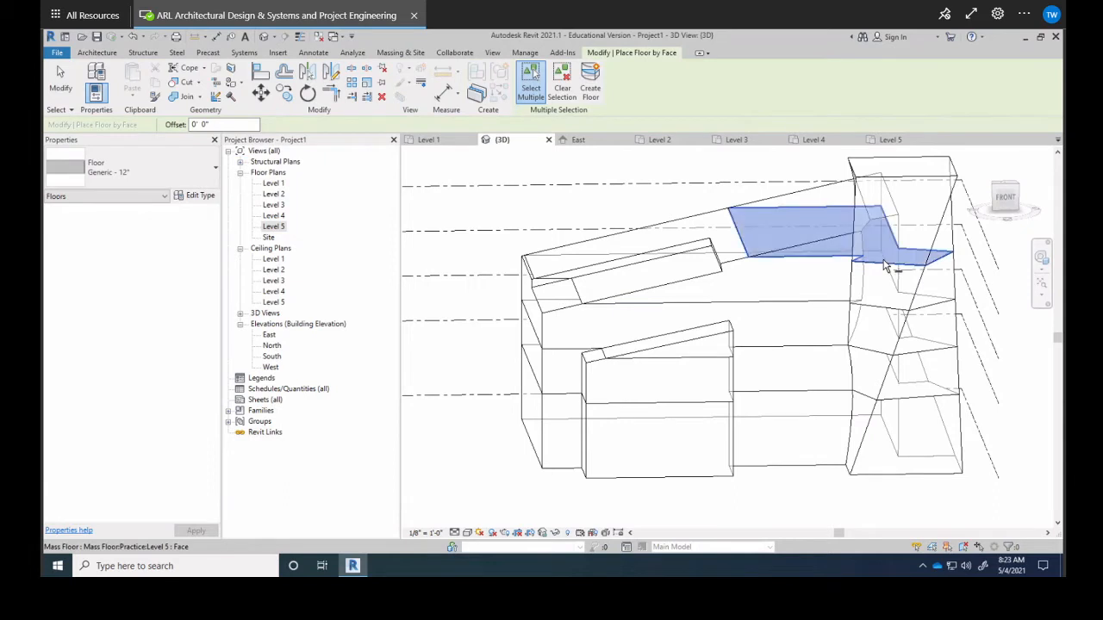
{"action": "left_click", "coordinate": [888, 312]}
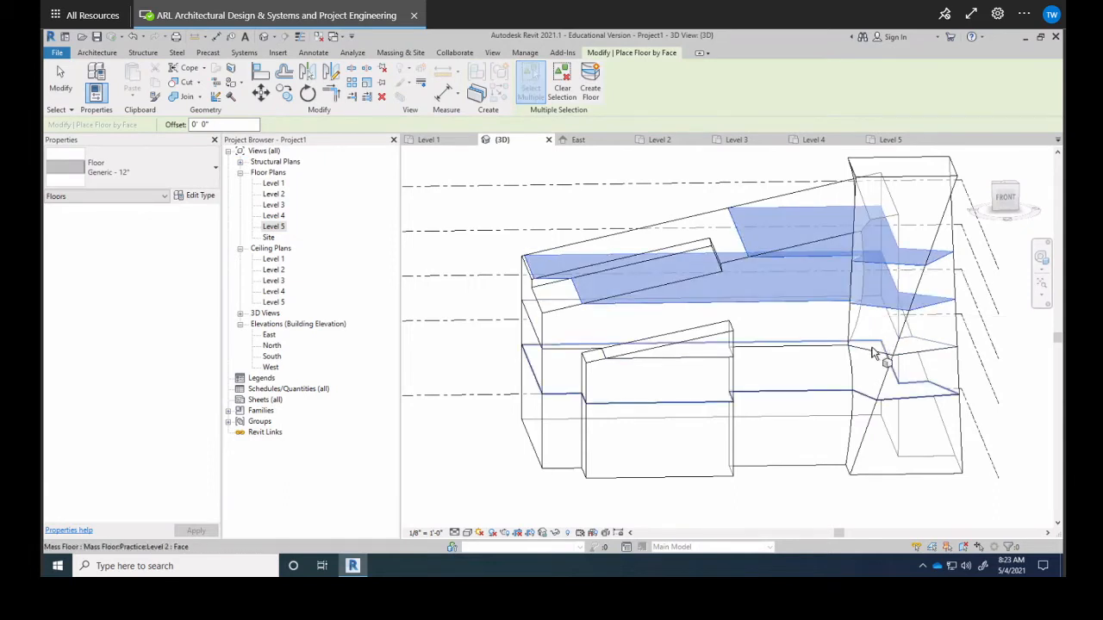
{"action": "left_click", "coordinate": [873, 355]}
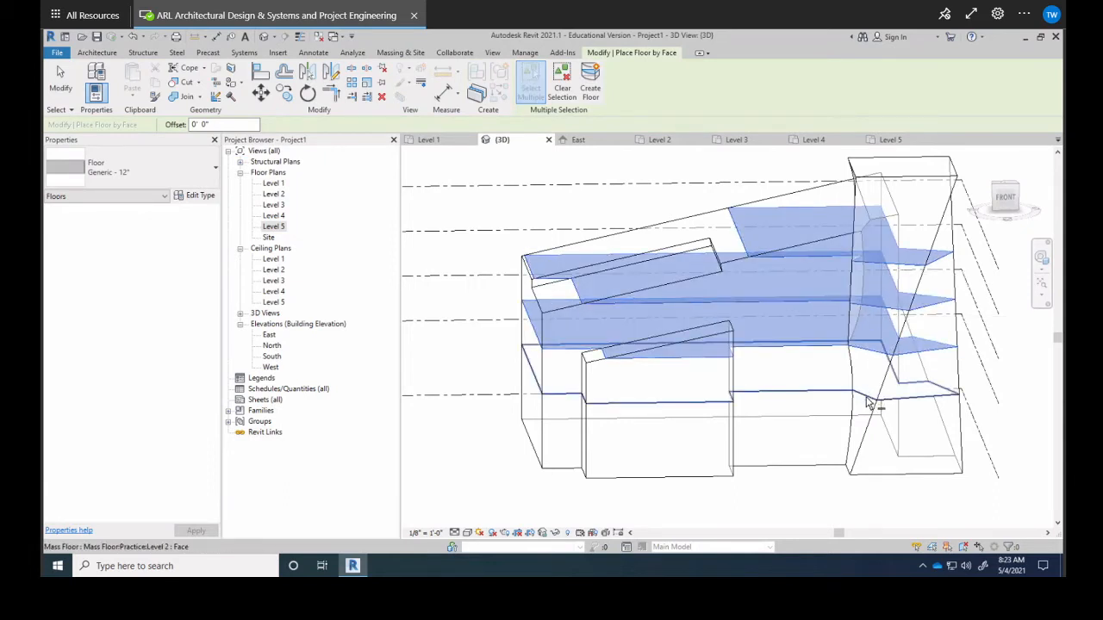
{"action": "left_click", "coordinate": [867, 401]}
{"action": "left_click", "coordinate": [874, 481]}
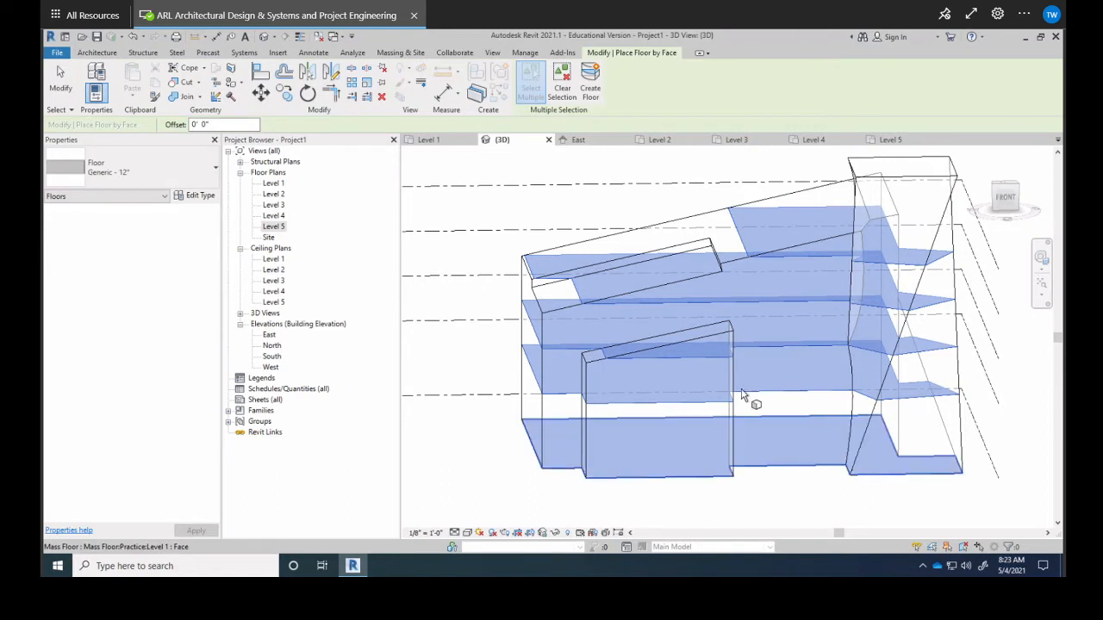
Step: Set the floor type to Steel Bar Joist 14" - VCT on Concrete and create the floors on the selected mass floors
{"action": "left_click", "coordinate": [134, 168]}
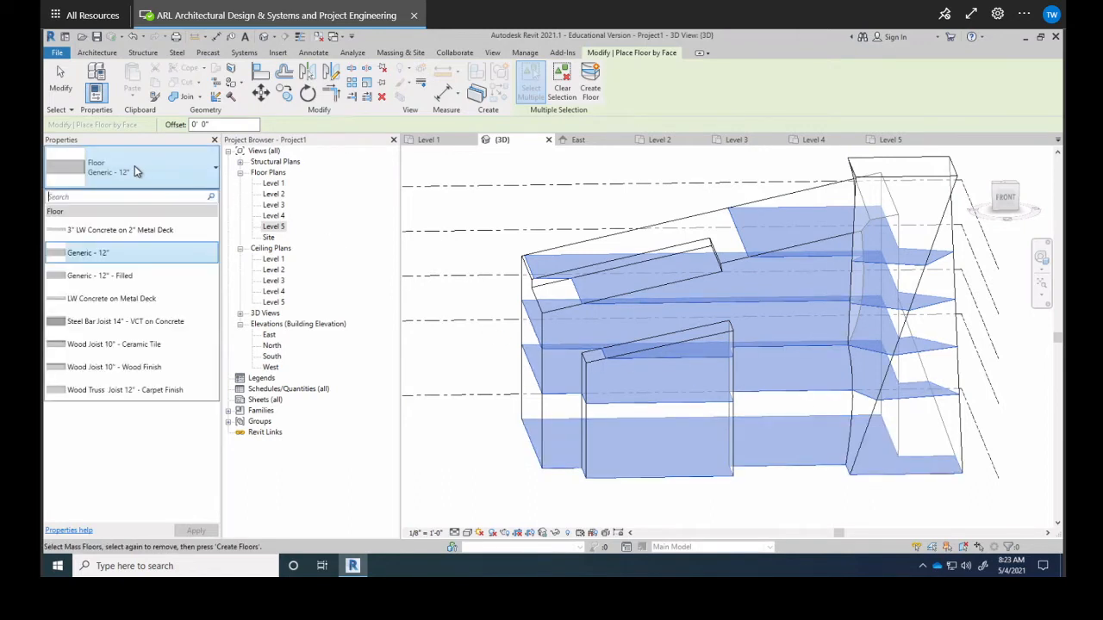
{"action": "left_click", "coordinate": [105, 321]}
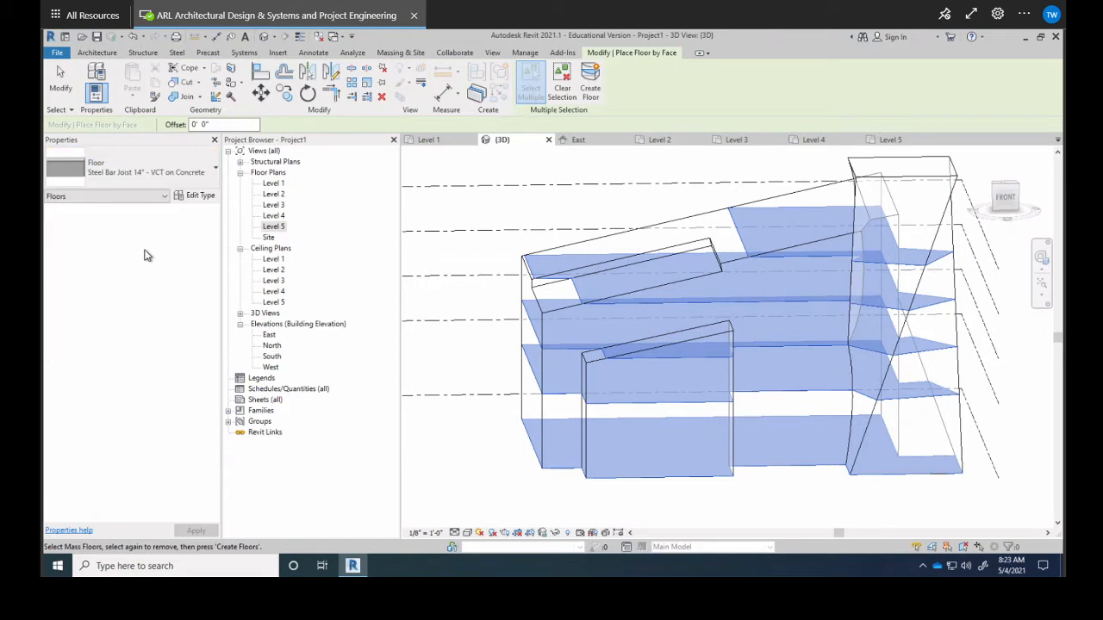
{"action": "left_click", "coordinate": [509, 277]}
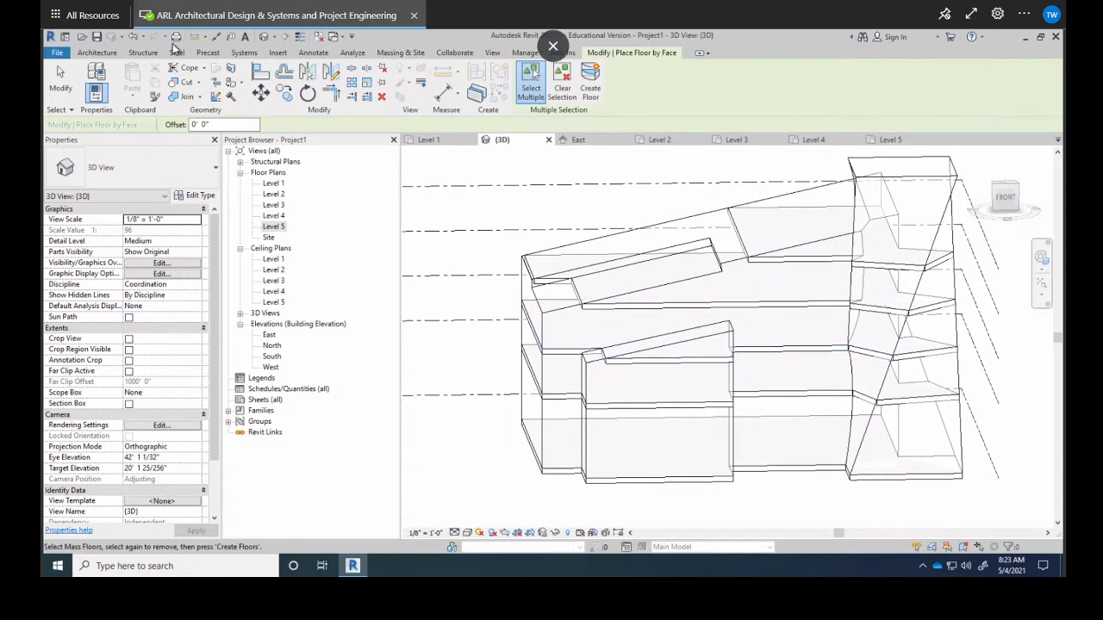
Step: Start Roof by Face and select the sloped main, recessed and front-volume top faces plus the tower's top face
{"action": "left_click", "coordinate": [97, 52]}
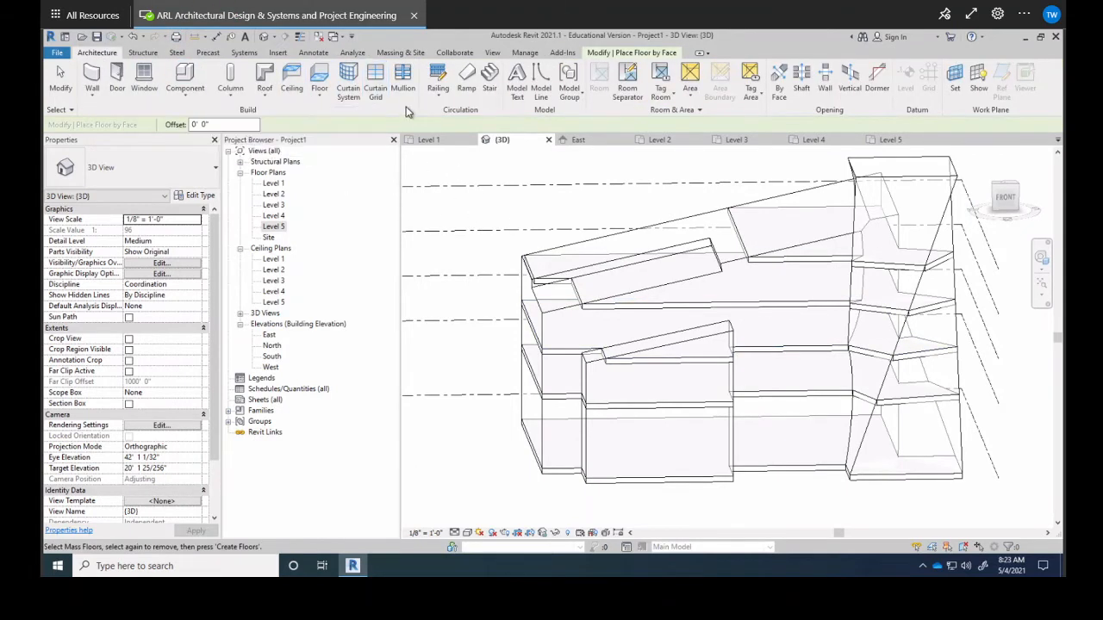
{"action": "left_click", "coordinate": [261, 95]}
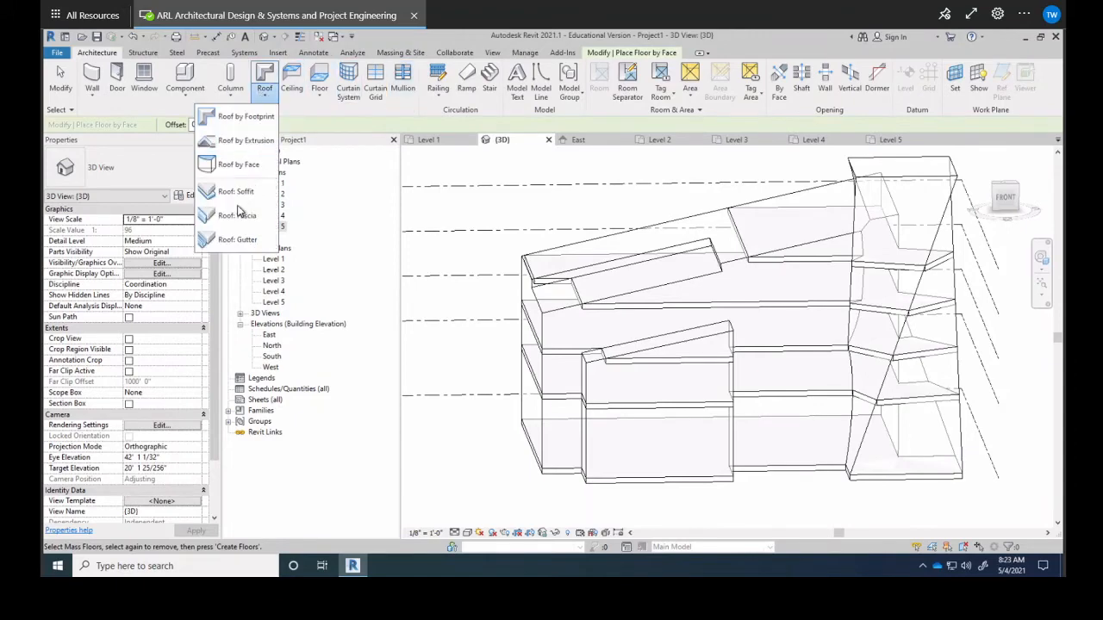
{"action": "left_click", "coordinate": [239, 166]}
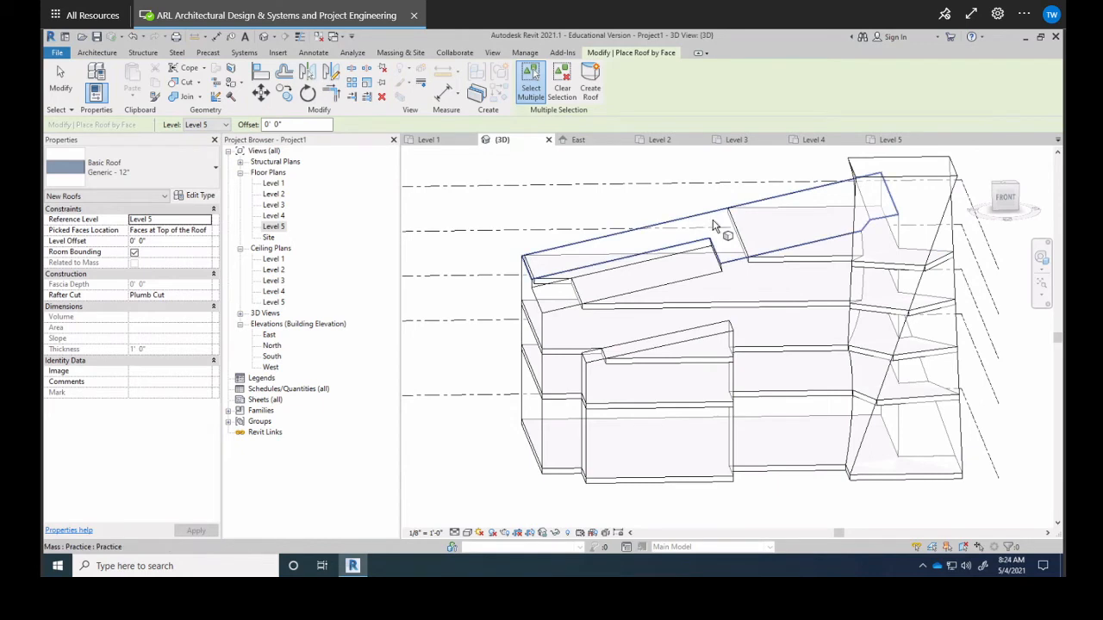
{"action": "left_click", "coordinate": [698, 250]}
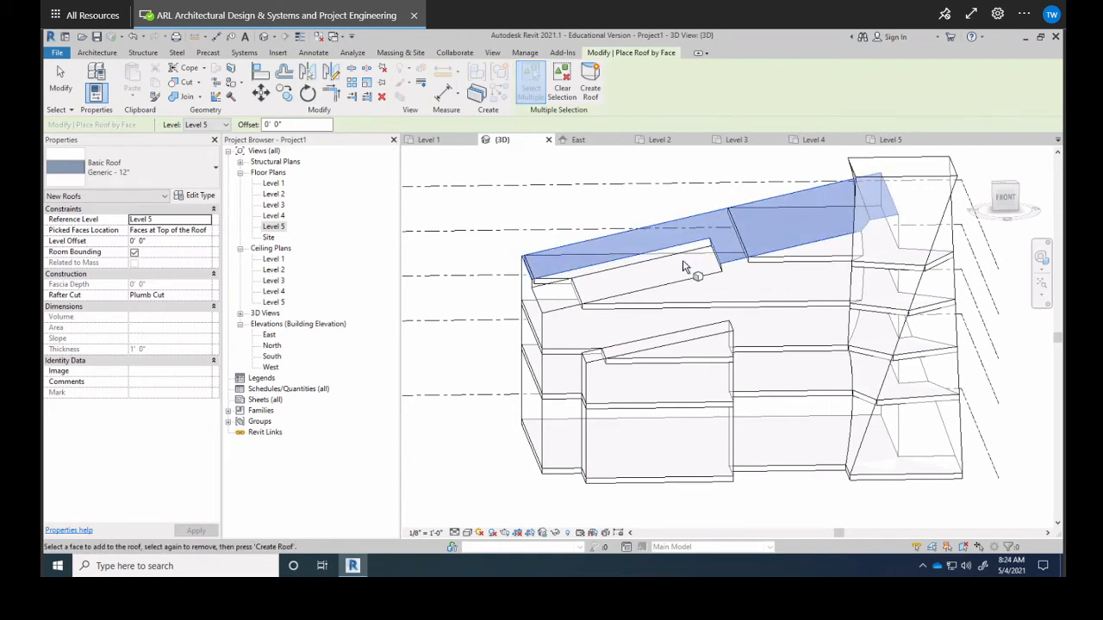
{"action": "left_click", "coordinate": [685, 263]}
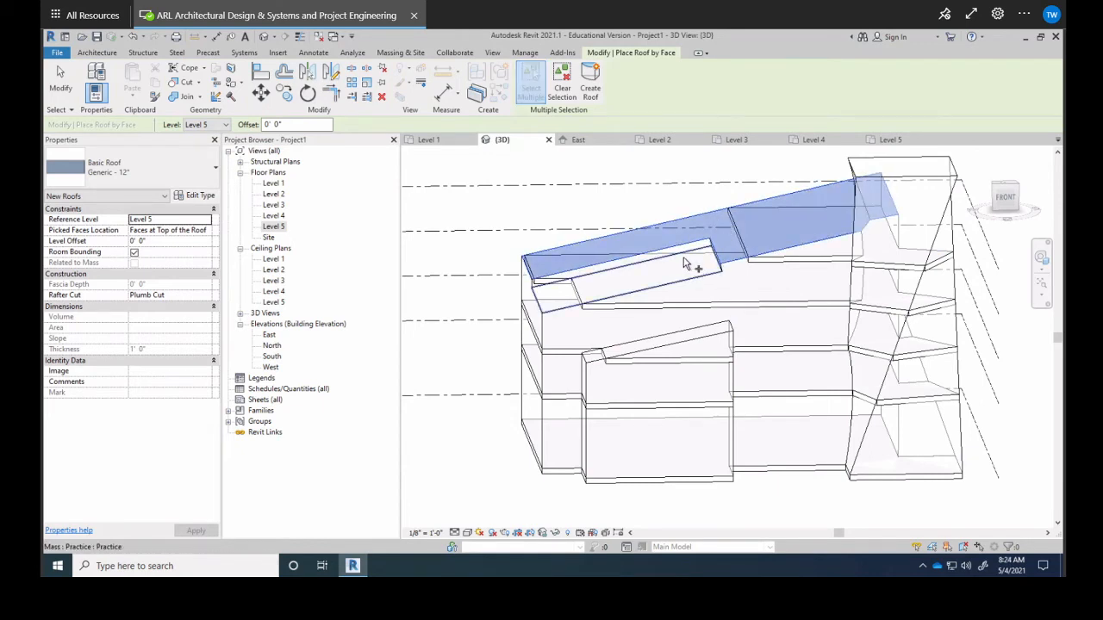
{"action": "left_click", "coordinate": [896, 164]}
{"action": "middle_click_drag", "start_coordinate": [817, 273], "coordinate": [832, 370], "text": "shift"}
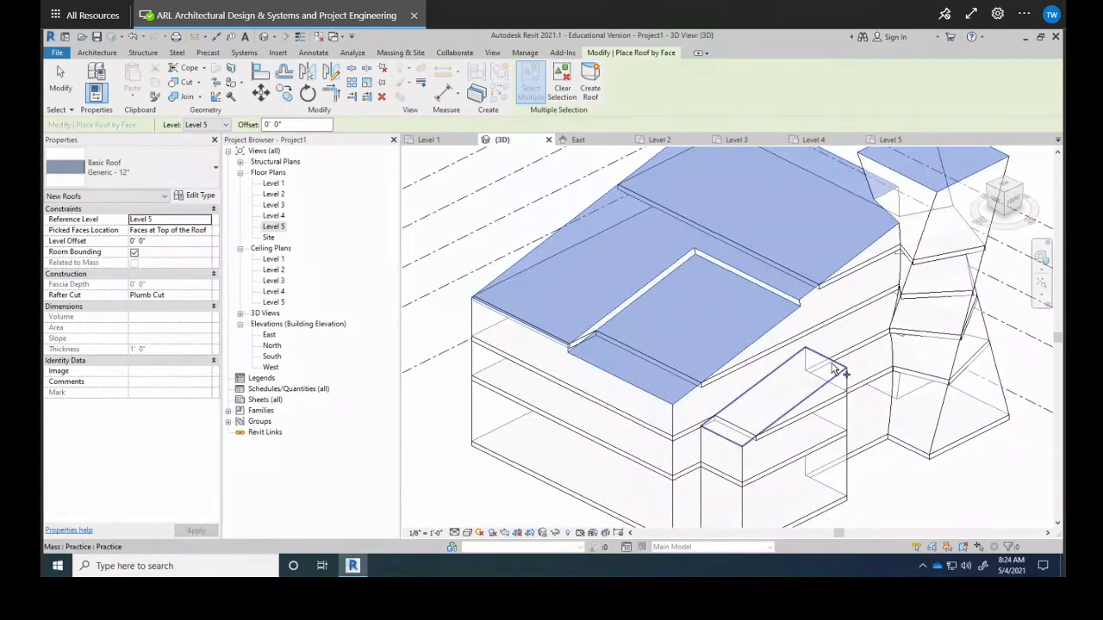
{"action": "left_click", "coordinate": [835, 370]}
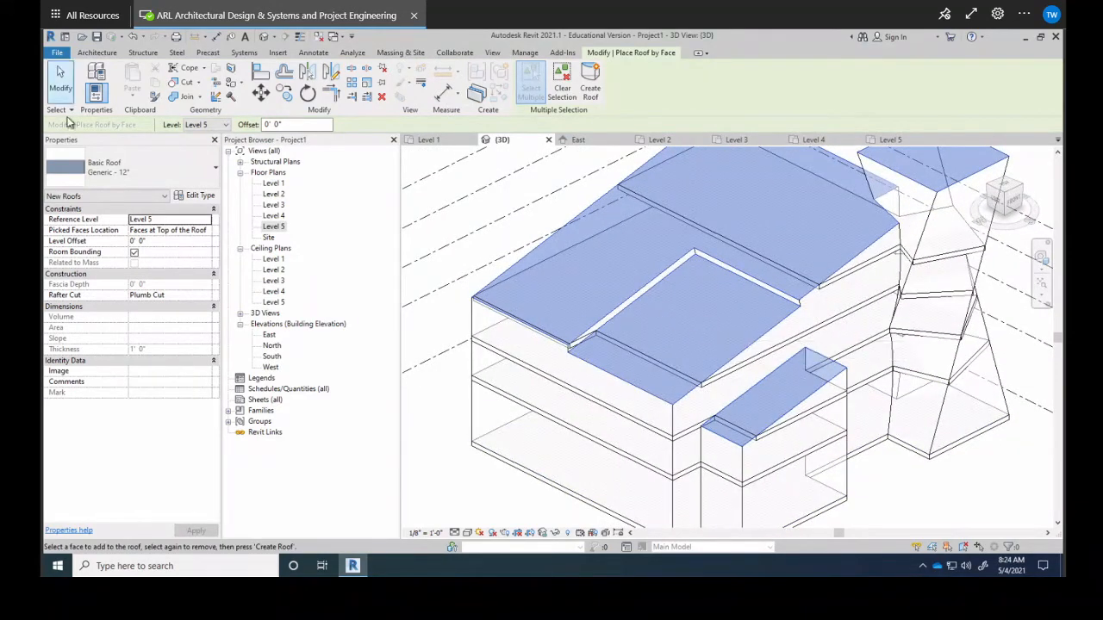
Step: Set the roof type to Steel Truss - Insulation on Metal Deck - EPDM and create the roofs on the selected faces
{"action": "left_click", "coordinate": [132, 177]}
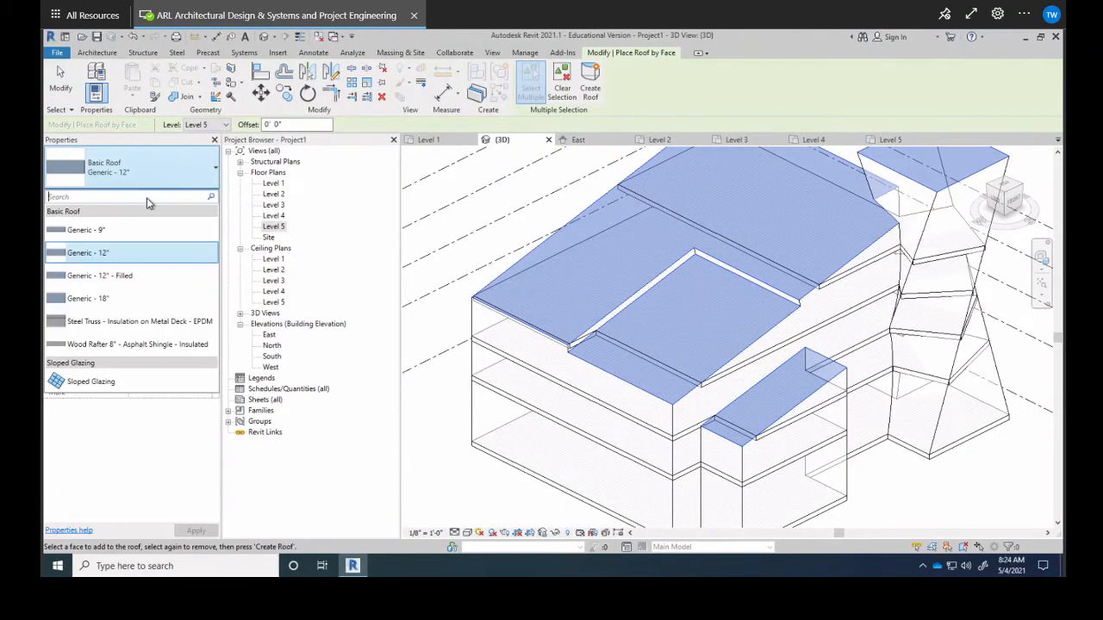
{"action": "left_click", "coordinate": [126, 322]}
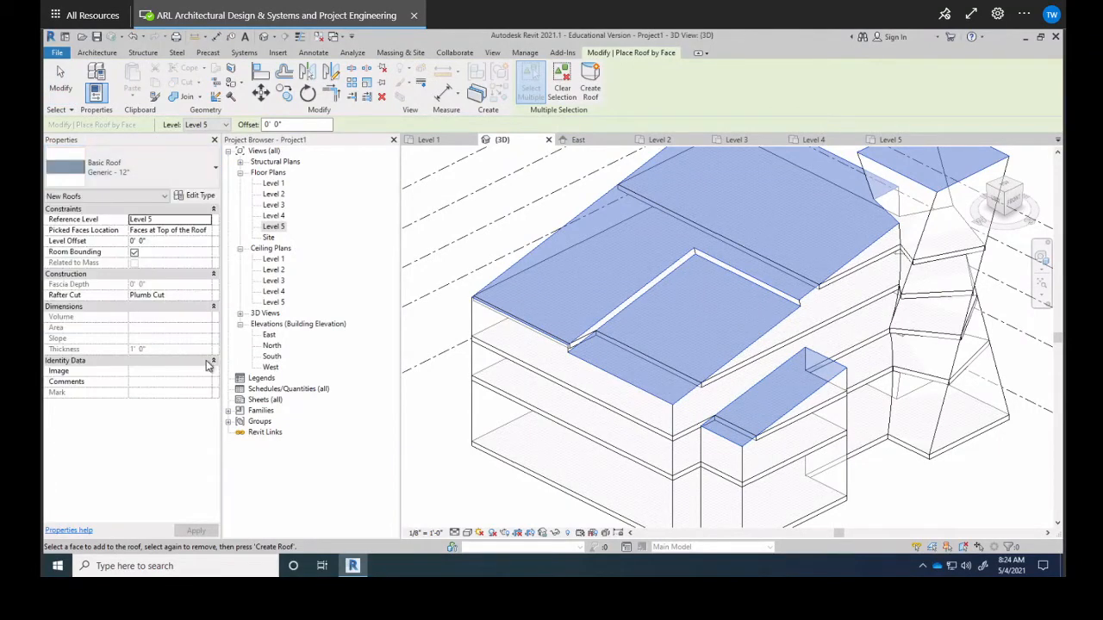
{"action": "left_click", "coordinate": [586, 82]}
{"action": "middle_click_drag", "start_coordinate": [788, 347], "coordinate": [743, 313], "text": "shift"}
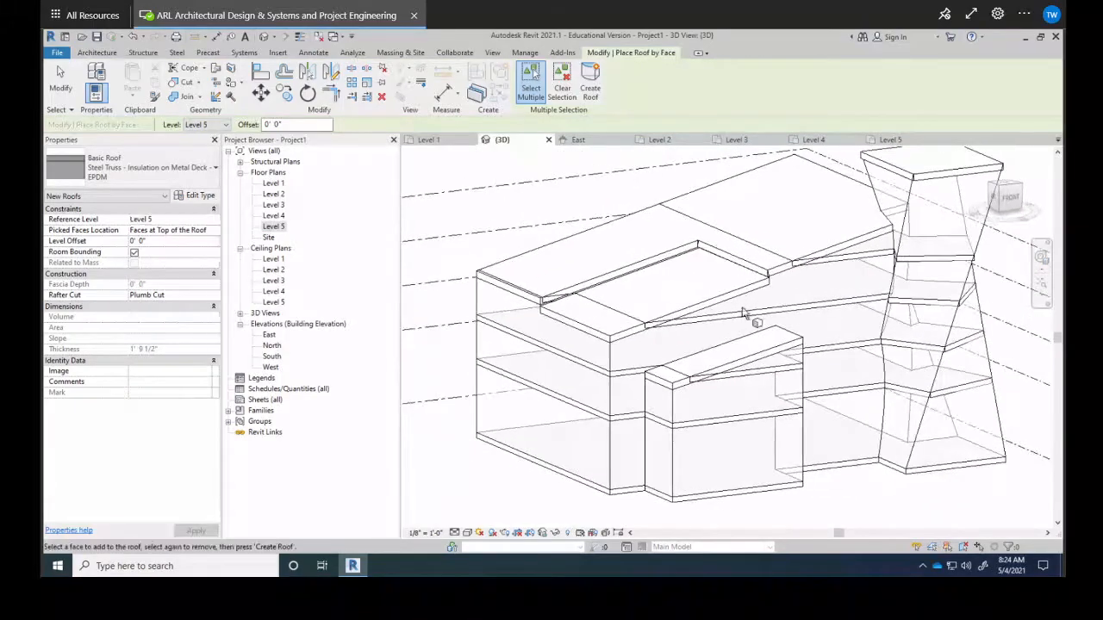
Step: Place Generic - 8" walls by face on the vertical outer faces of the main building volume
{"action": "left_click", "coordinate": [100, 54]}
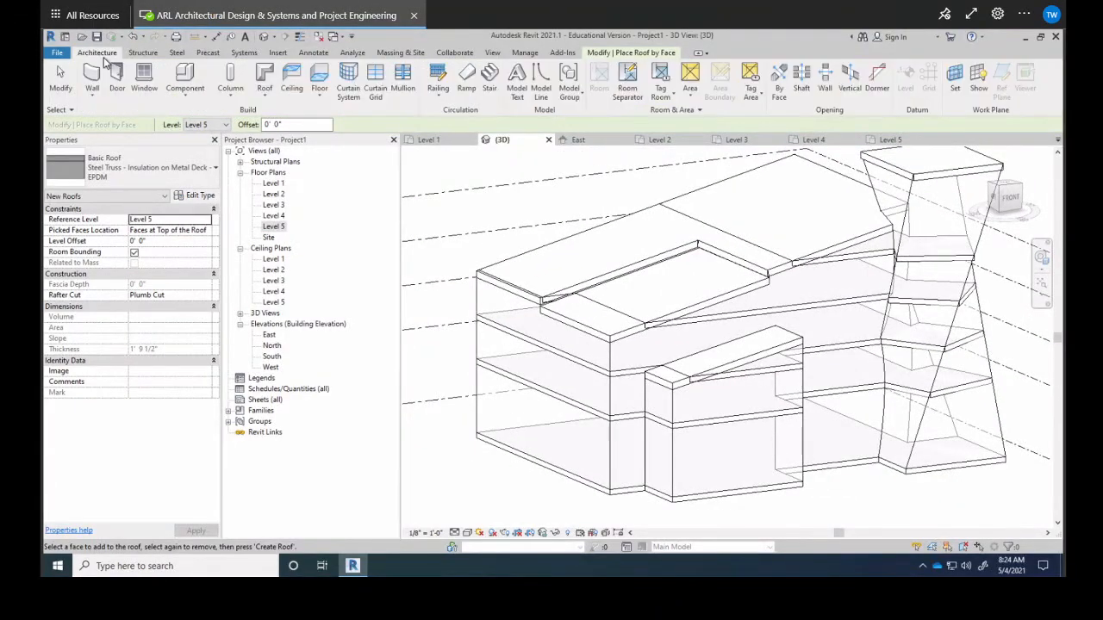
{"action": "left_click", "coordinate": [95, 97]}
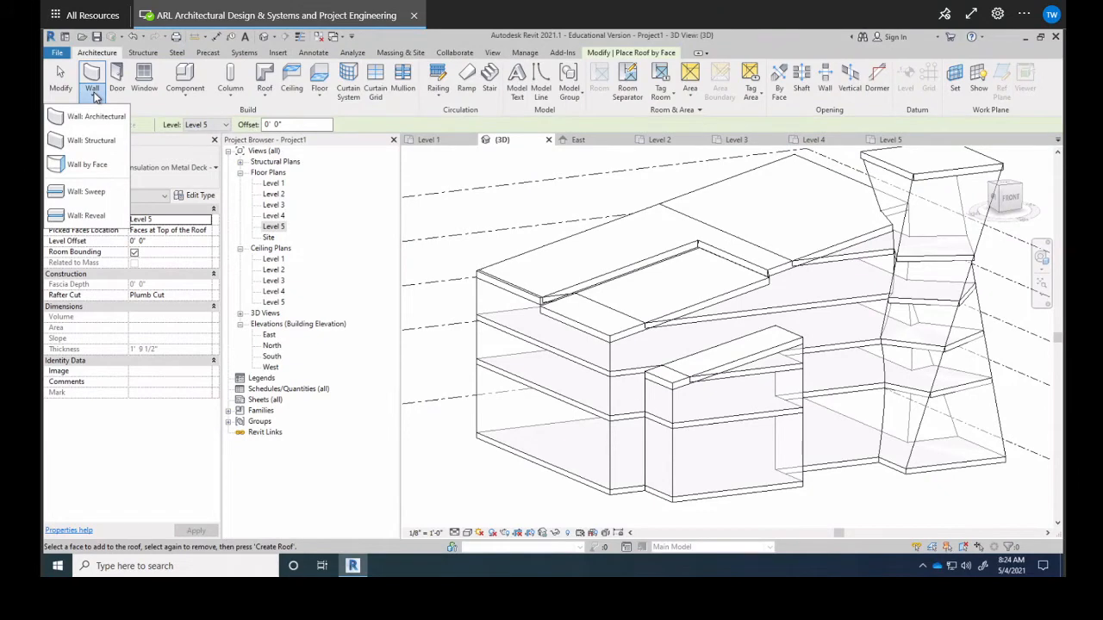
{"action": "left_click", "coordinate": [97, 162]}
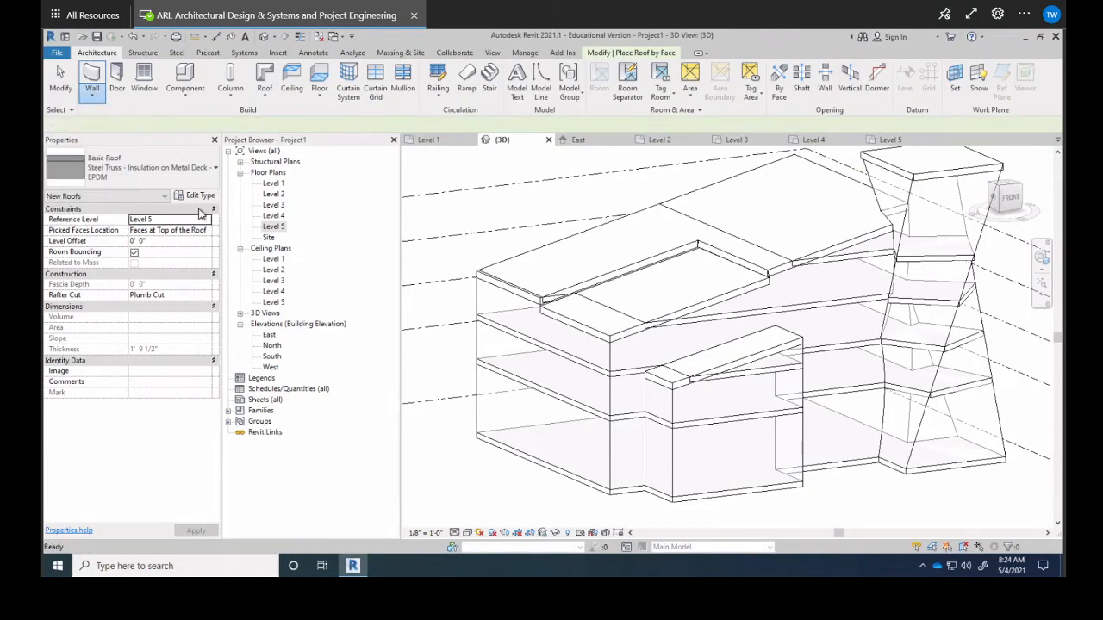
{"action": "left_click", "coordinate": [613, 362]}
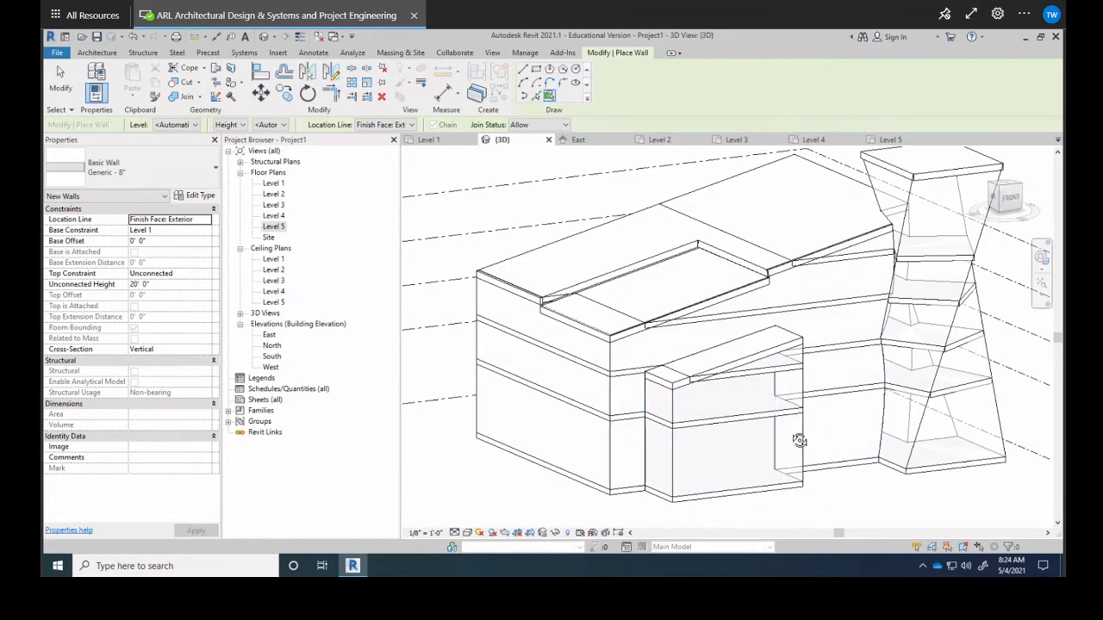
{"action": "middle_click_drag", "start_coordinate": [797, 441], "coordinate": [731, 431], "text": "shift"}
{"action": "middle_click_drag", "start_coordinate": [929, 381], "coordinate": [701, 372], "text": "shift"}
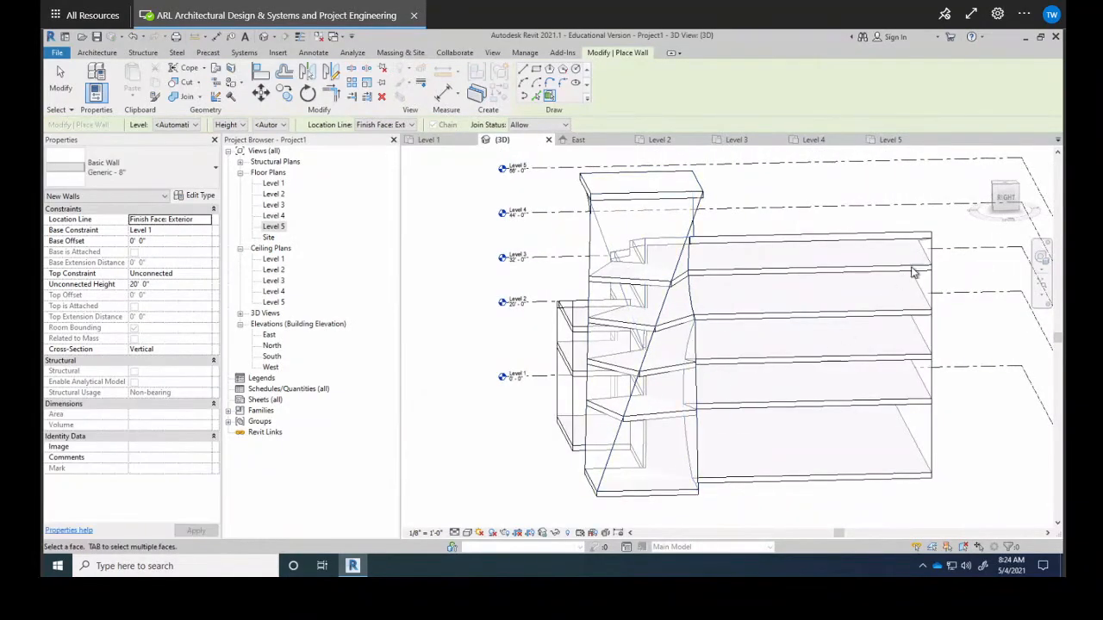
{"action": "middle_click_drag", "start_coordinate": [933, 257], "coordinate": [723, 427], "text": "shift"}
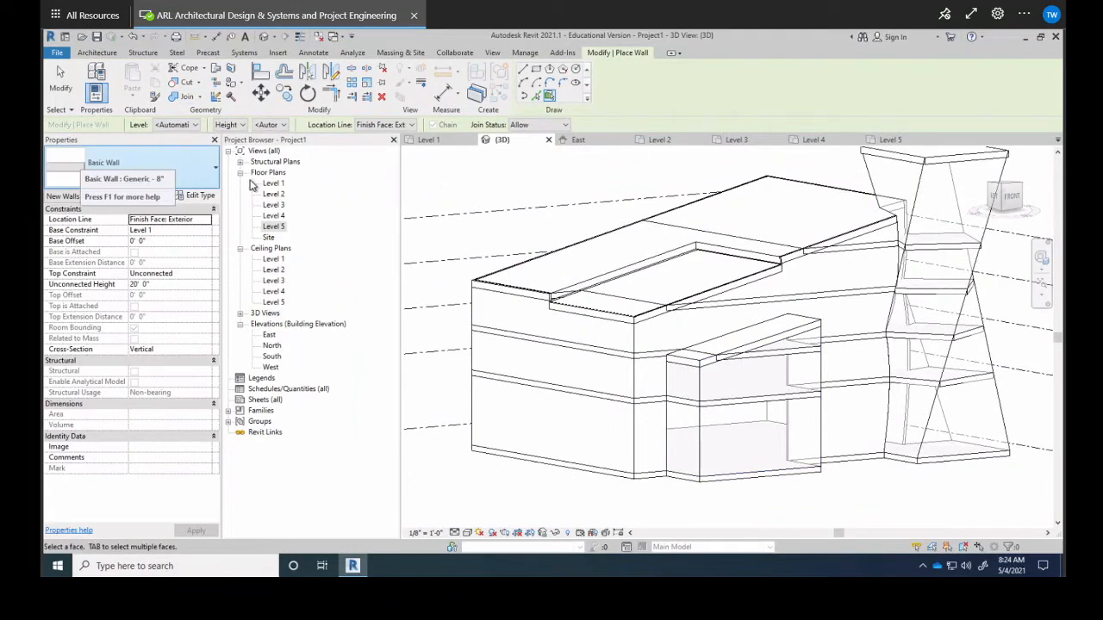
Step: Set the wall type to Storefront and place curtain walls on the three exposed faces of the projecting front volume
{"action": "left_click", "coordinate": [204, 169]}
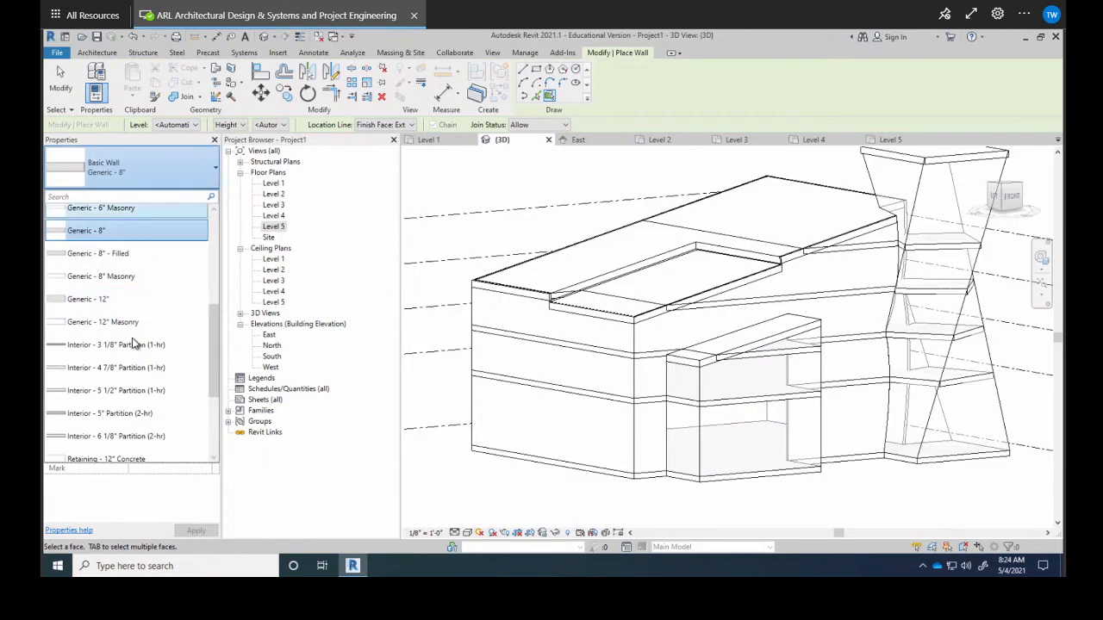
{"action": "scroll", "coordinate": [132, 341], "scroll_direction": "down", "scroll_amount": 3}
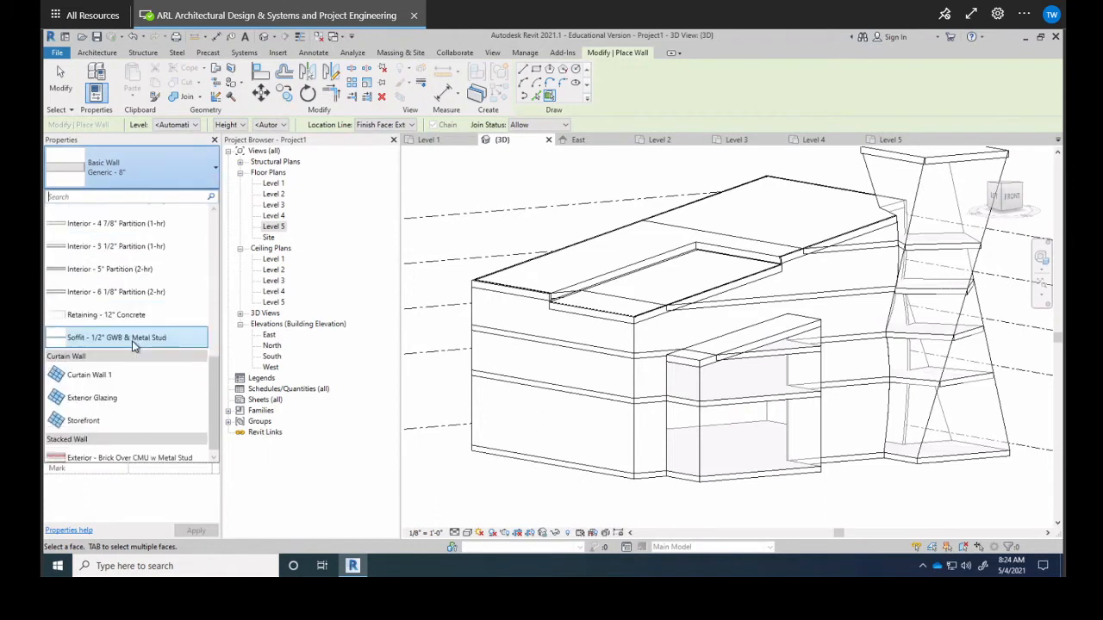
{"action": "left_click", "coordinate": [121, 413]}
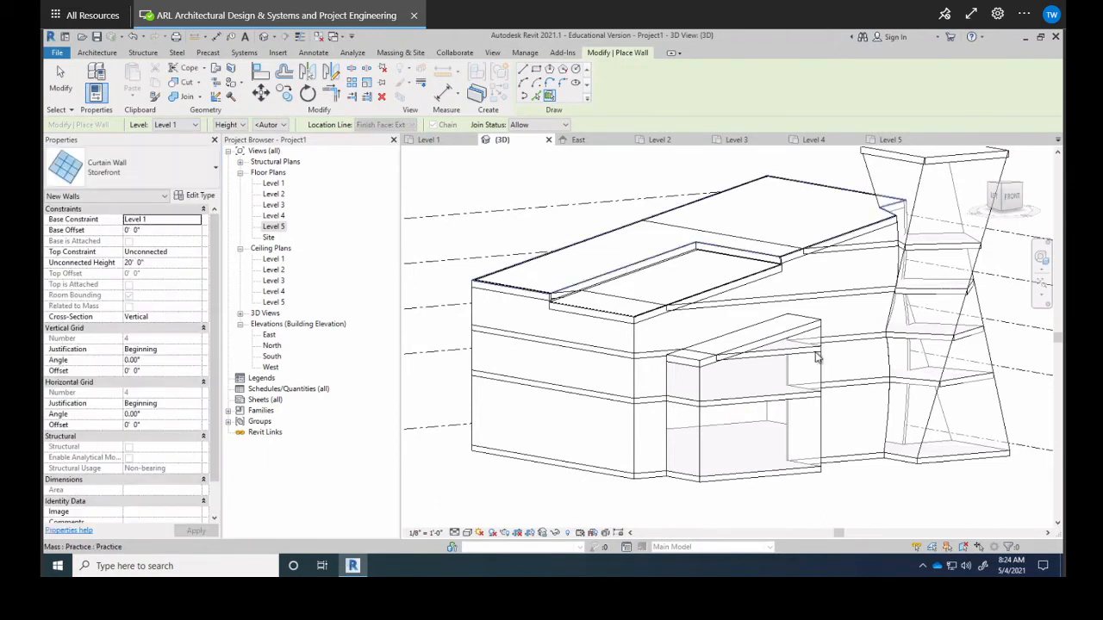
{"action": "left_click", "coordinate": [700, 390]}
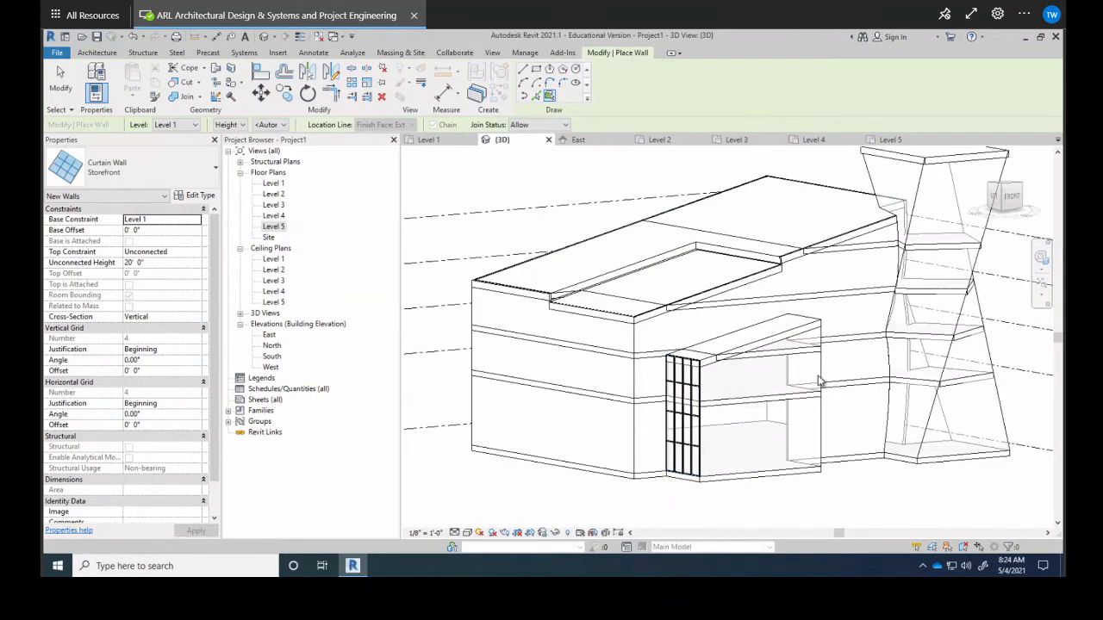
{"action": "left_click", "coordinate": [862, 384]}
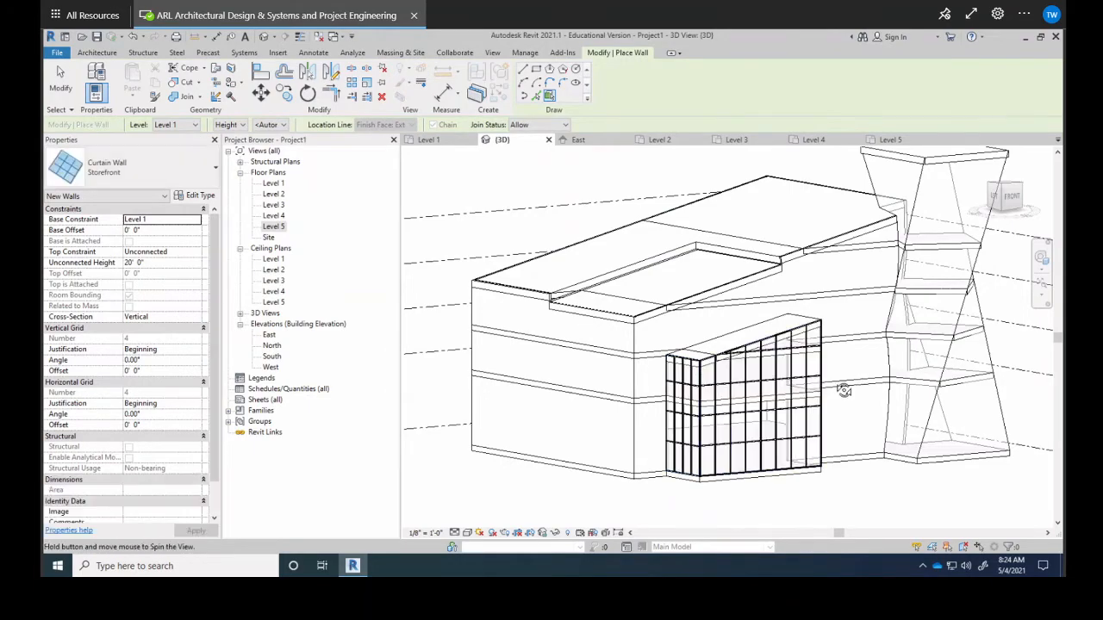
{"action": "middle_click_drag", "start_coordinate": [844, 387], "coordinate": [634, 372], "text": "shift"}
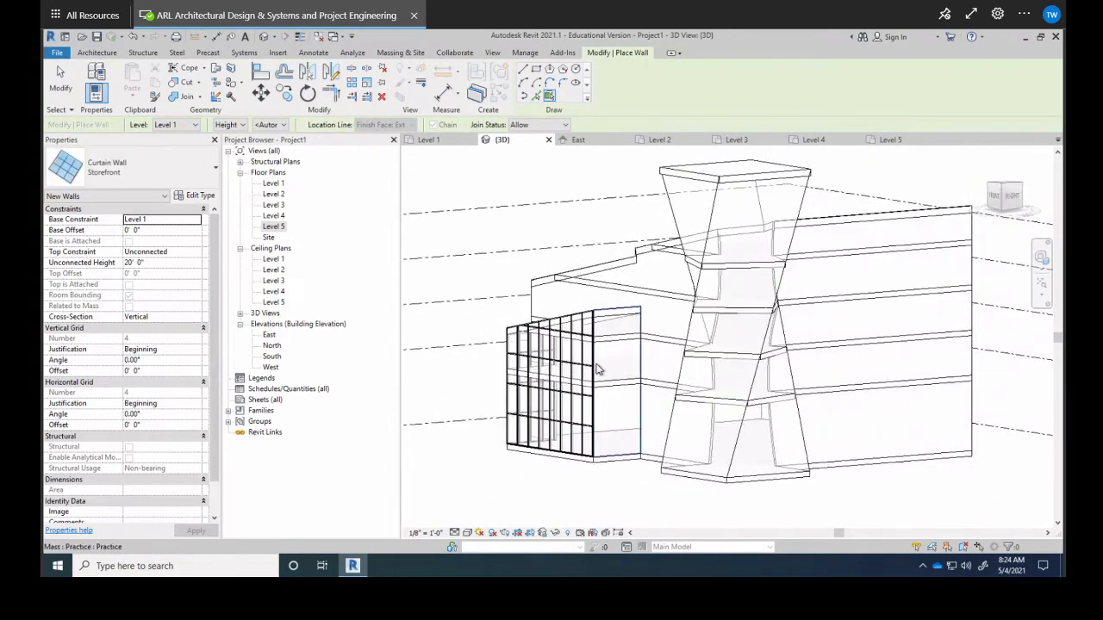
{"action": "left_click", "coordinate": [615, 366]}
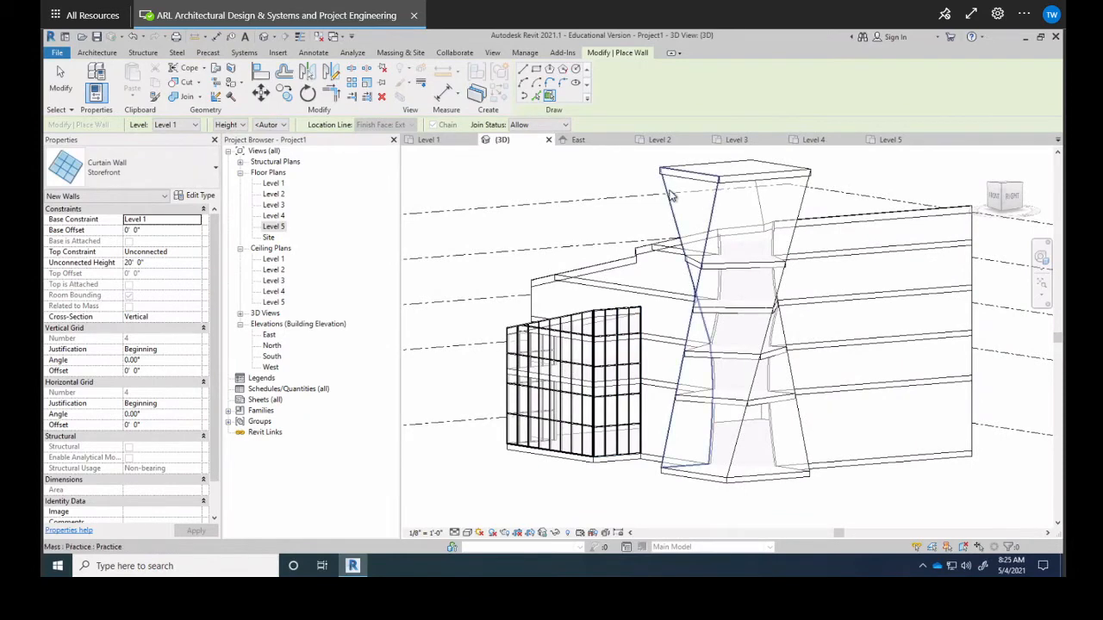
Step: Try to place a Storefront curtain wall on a twisted face of the tower
{"action": "left_click", "coordinate": [670, 194]}
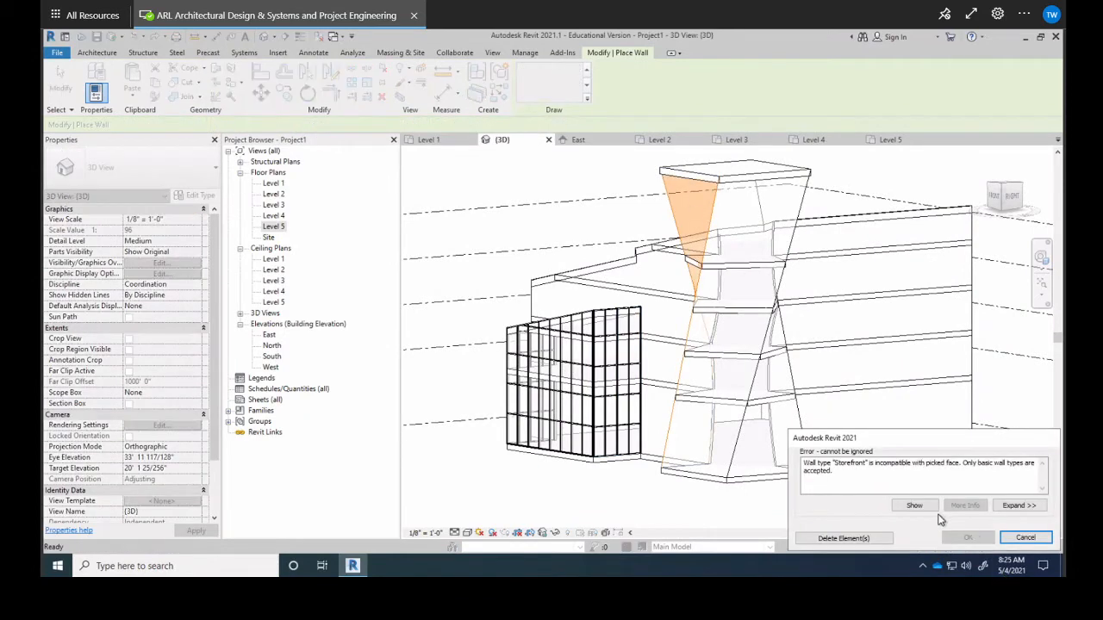
{"action": "left_click", "coordinate": [1025, 538]}
{"action": "key", "text": "Escape"}
Step: Restart the wall command and try to place a Curtain Wall 1 wall on the tower's twisted face
{"action": "left_click", "coordinate": [144, 162]}
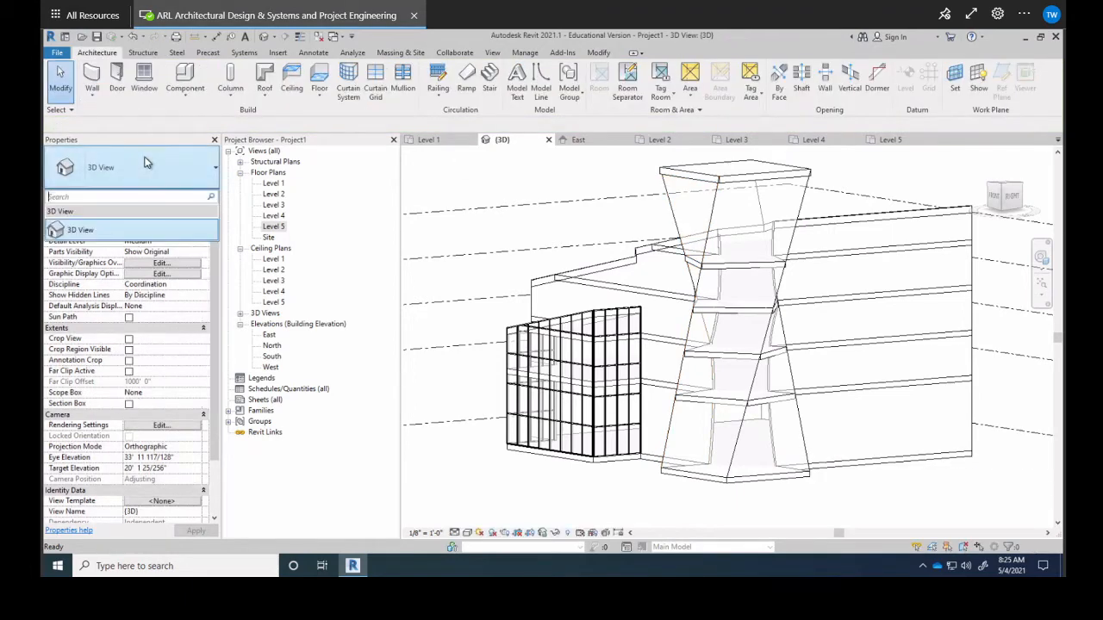
{"action": "left_click", "coordinate": [98, 92]}
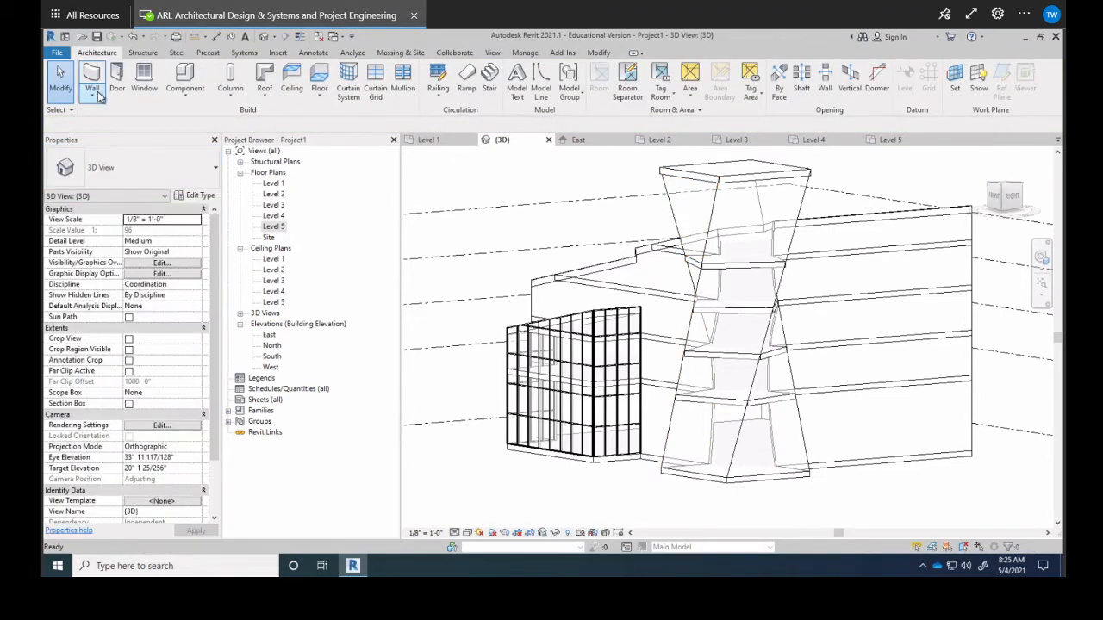
{"action": "left_click", "coordinate": [91, 97]}
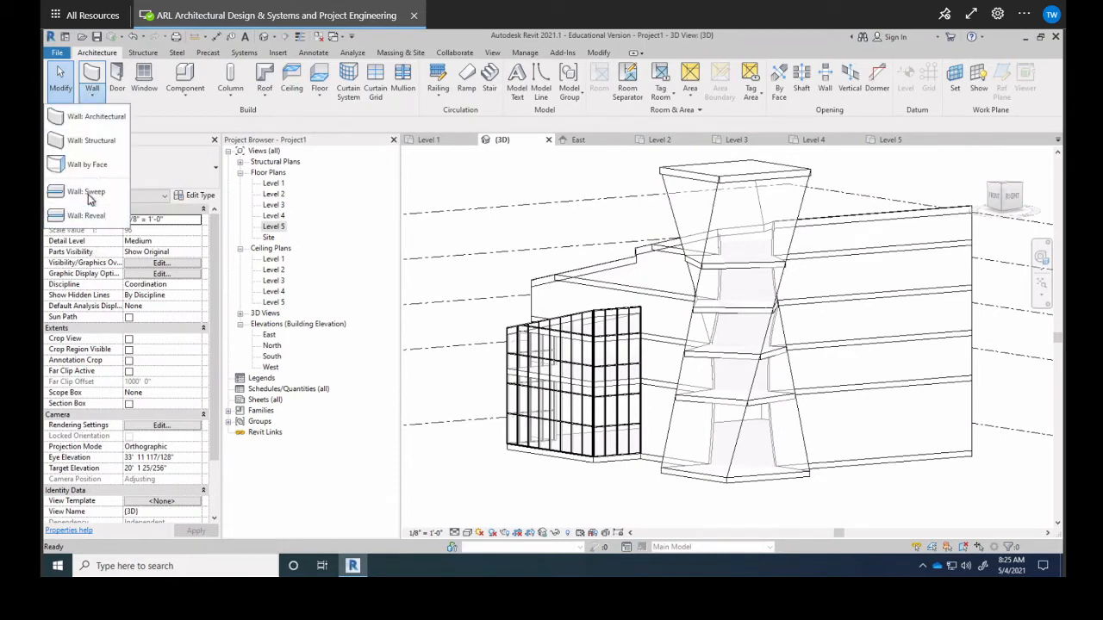
{"action": "left_click", "coordinate": [92, 116]}
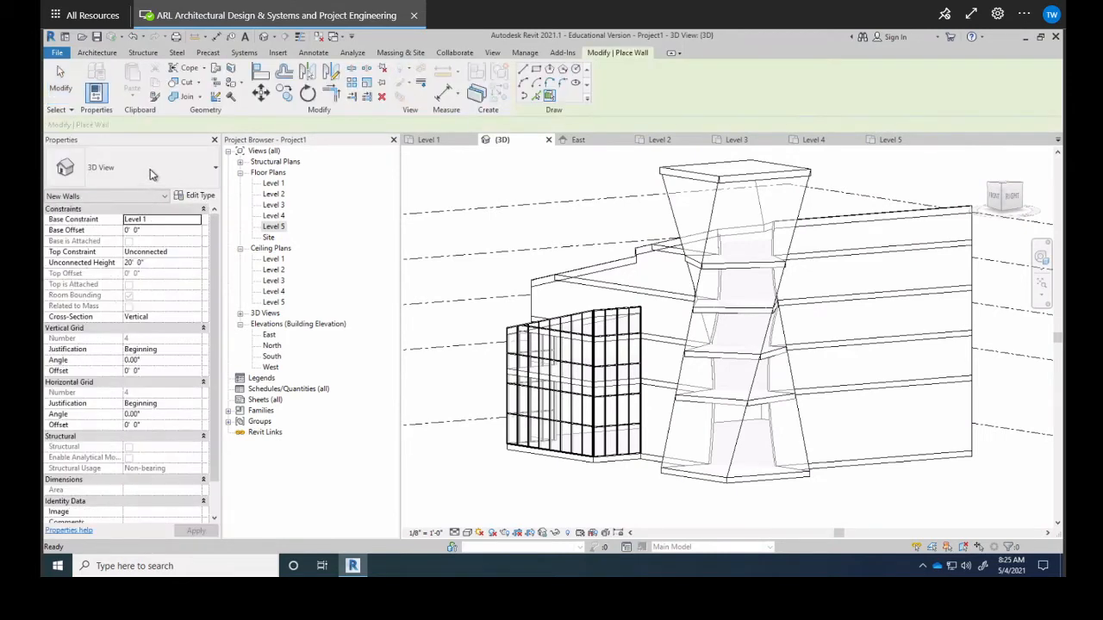
{"action": "left_click", "coordinate": [152, 169]}
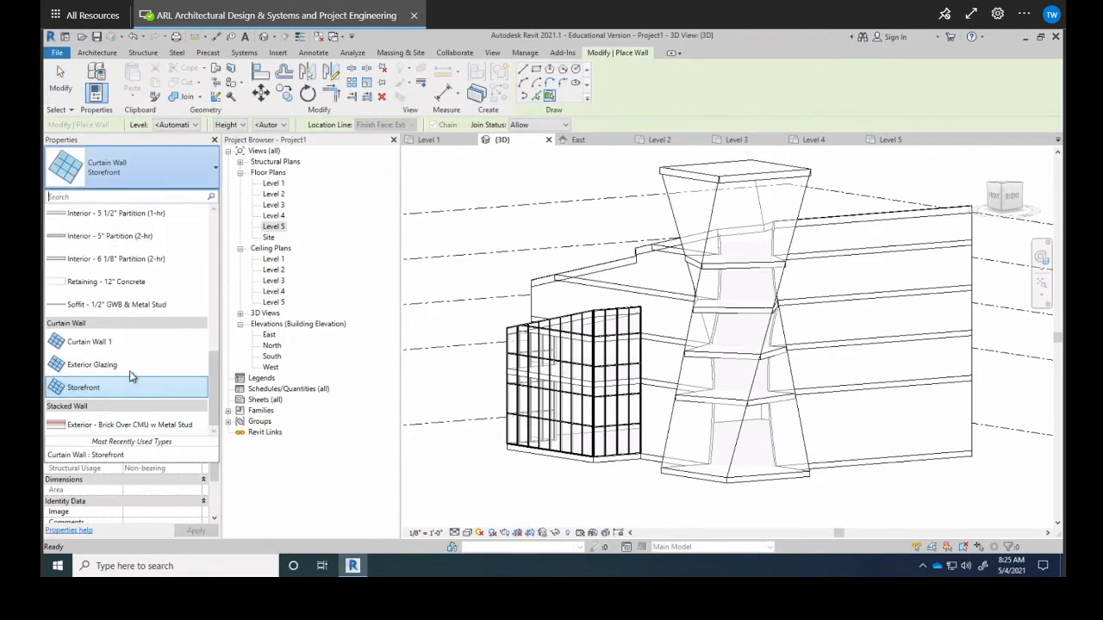
{"action": "left_click", "coordinate": [172, 342]}
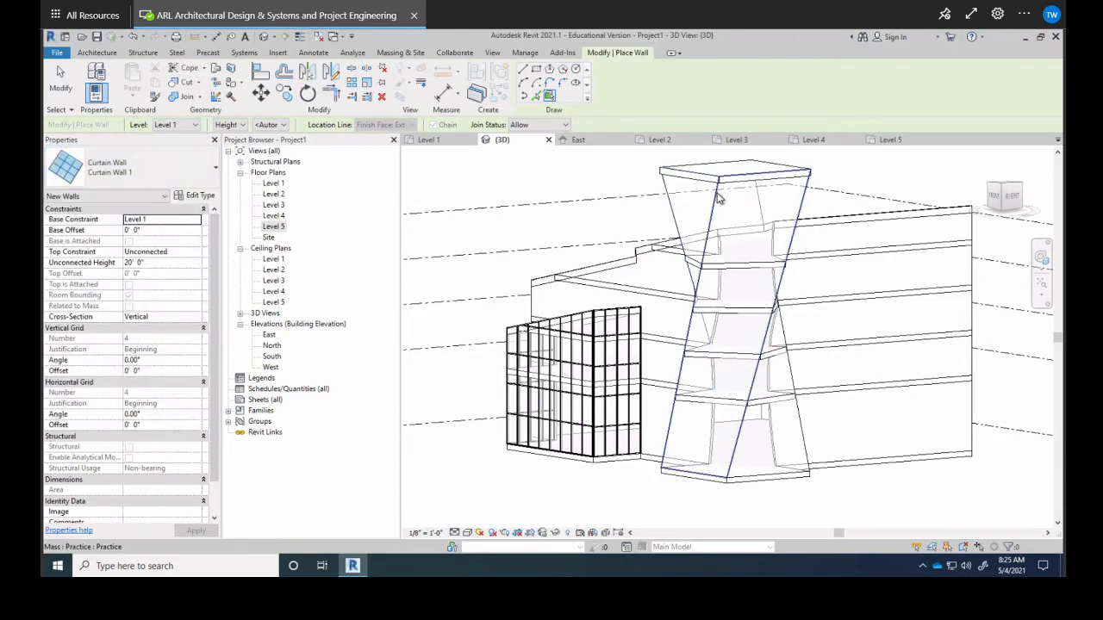
{"action": "left_click", "coordinate": [720, 198]}
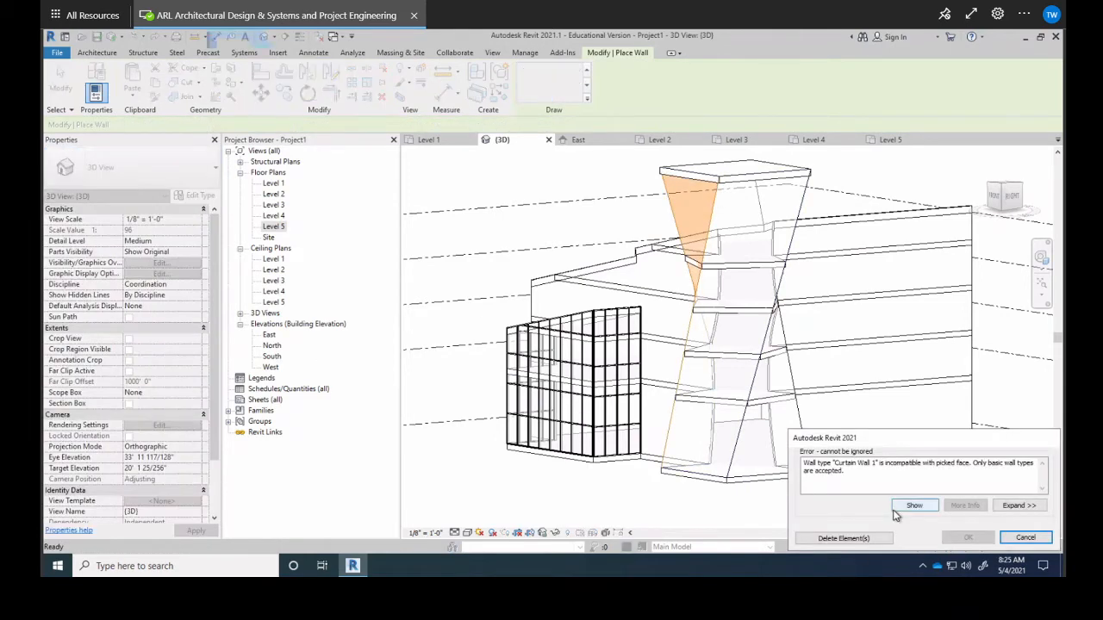
{"action": "left_click", "coordinate": [1013, 542]}
{"action": "key", "text": "Escape"}
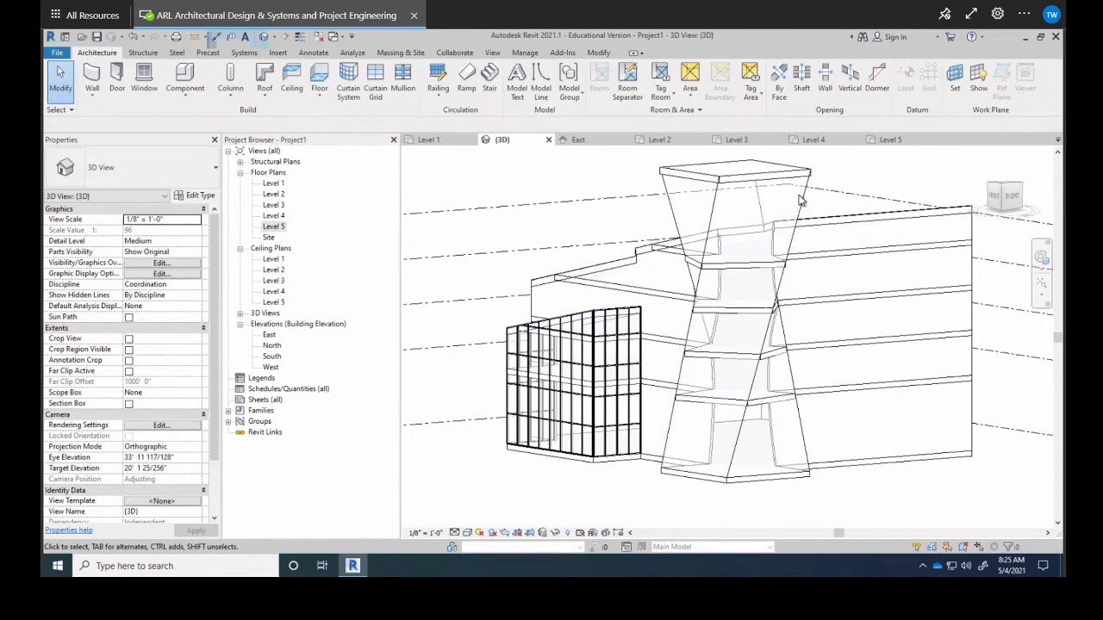
Step: Orient the 3D view to show the whole building and switch its visual style to a shaded display
{"action": "middle_click_drag", "start_coordinate": [808, 241], "coordinate": [784, 341], "text": "shift"}
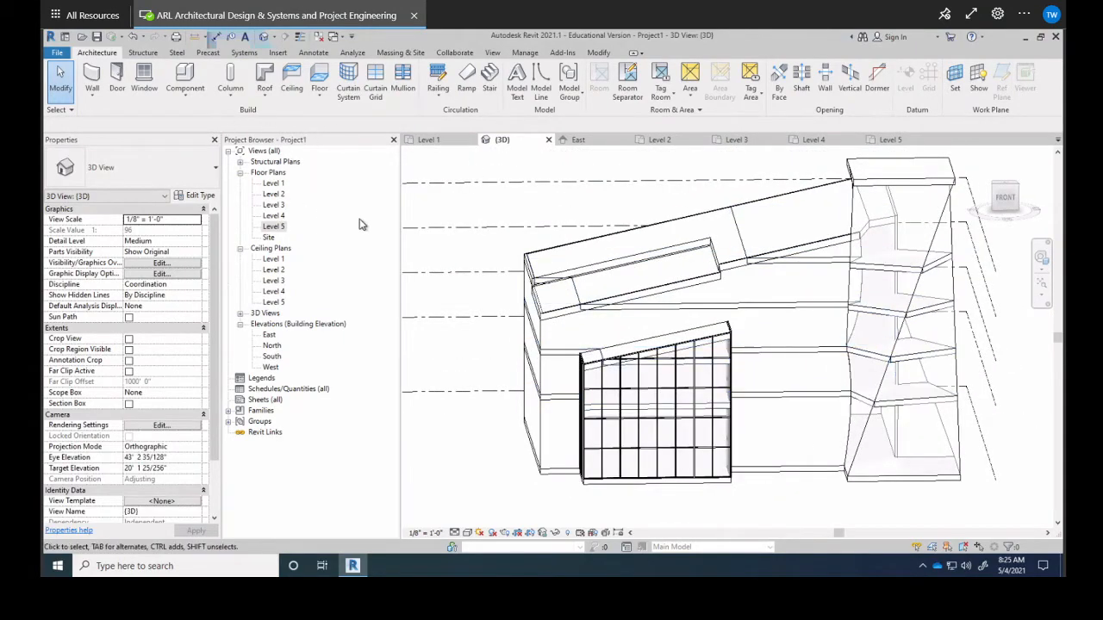
{"action": "middle_click_drag", "start_coordinate": [612, 333], "coordinate": [615, 466], "text": "shift"}
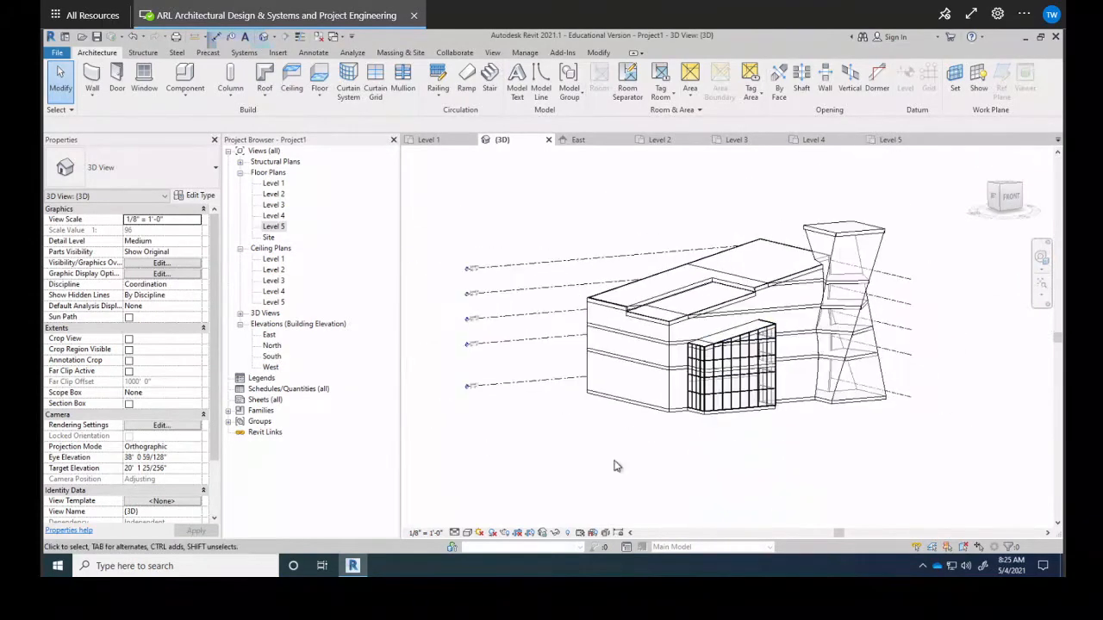
{"action": "left_click", "coordinate": [466, 534]}
{"action": "left_click", "coordinate": [500, 498]}
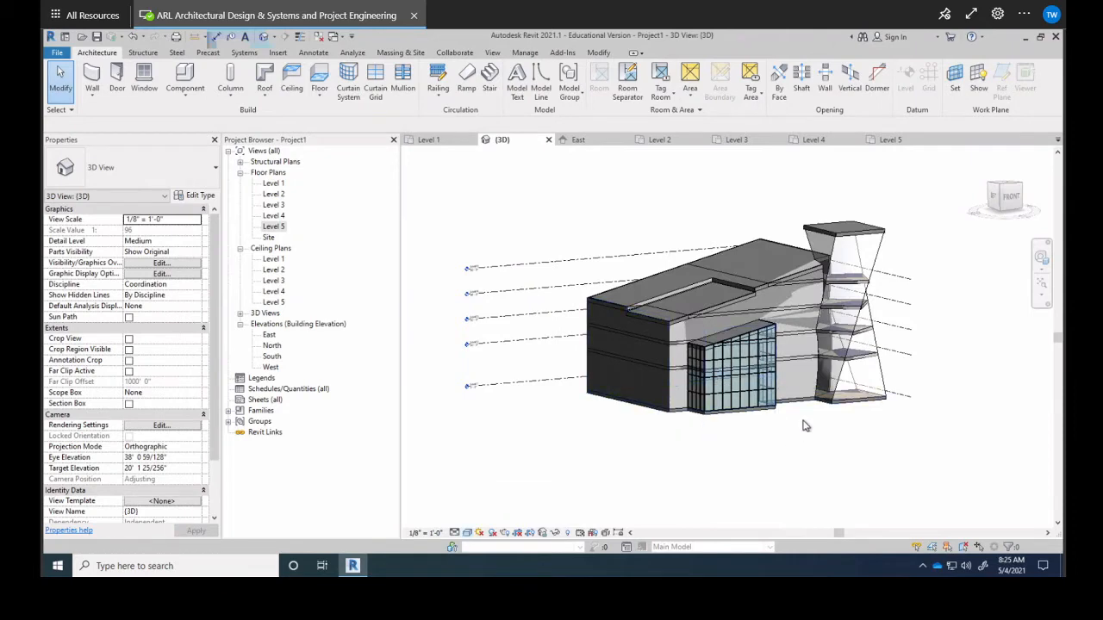
{"action": "scroll", "coordinate": [783, 327], "scroll_direction": "up", "scroll_amount": 4}
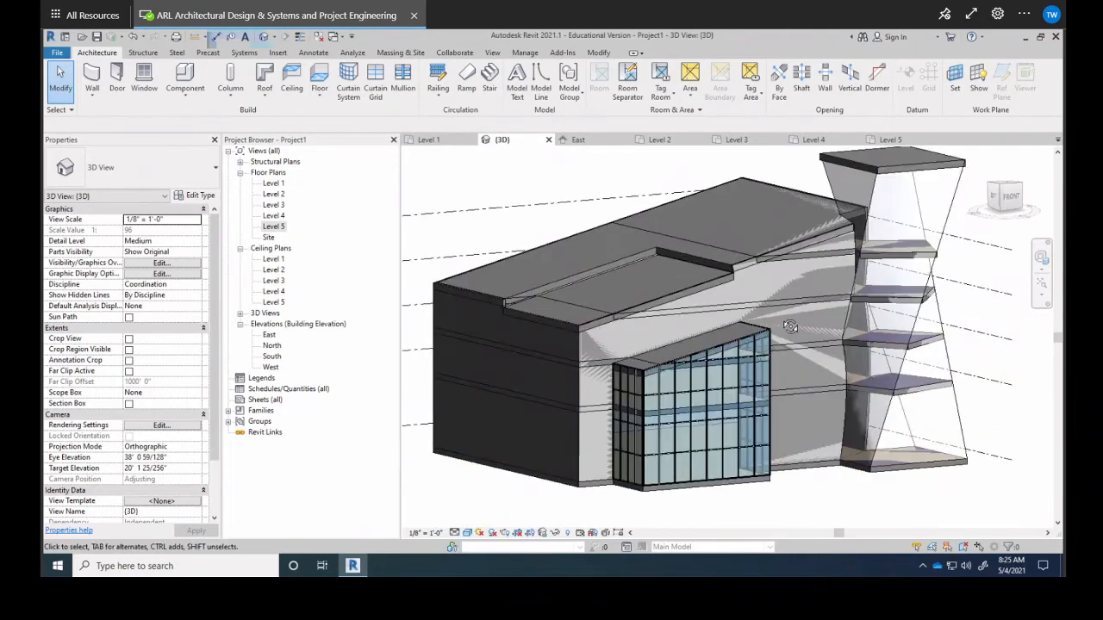
{"action": "middle_click_drag", "start_coordinate": [791, 327], "coordinate": [551, 271], "text": "shift"}
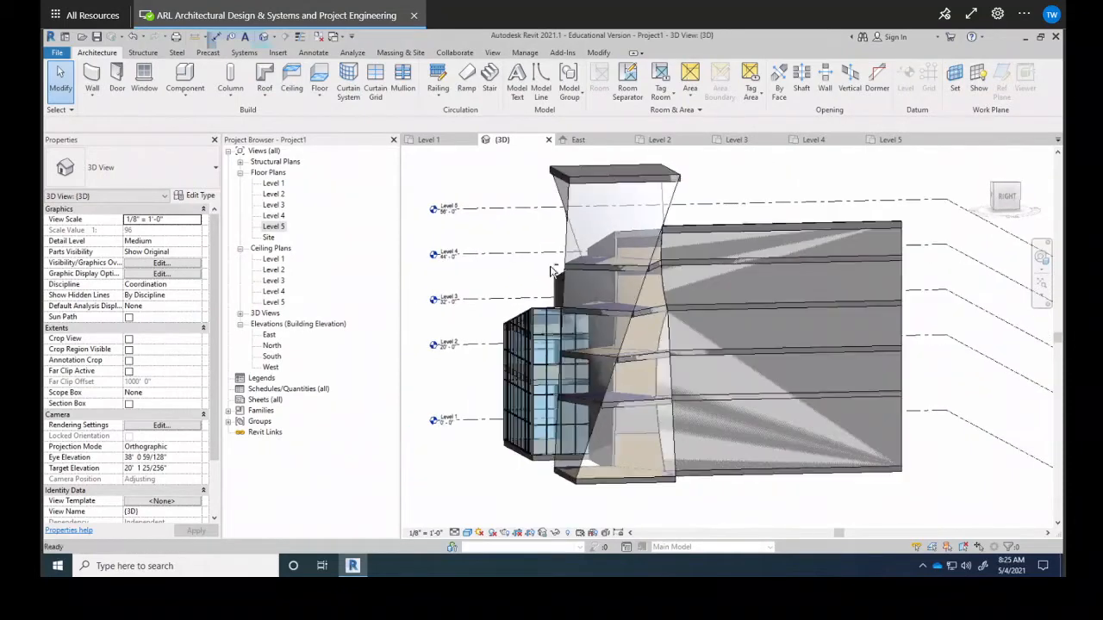
{"action": "middle_click_drag", "start_coordinate": [548, 306], "coordinate": [660, 239], "text": "shift"}
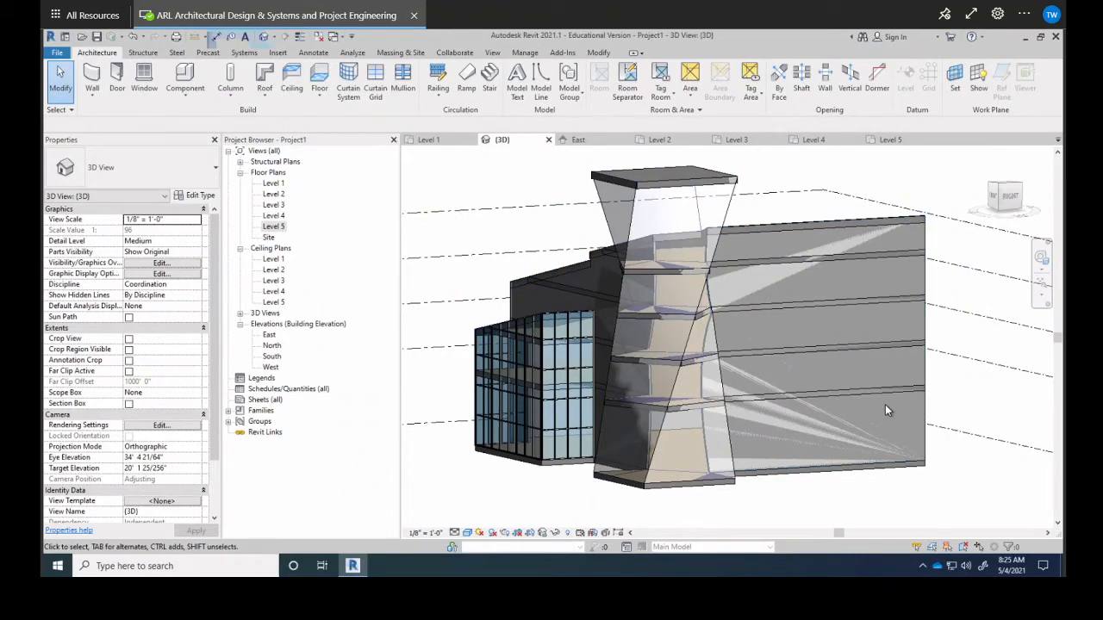
{"action": "middle_click_drag", "start_coordinate": [809, 443], "coordinate": [838, 417], "text": "shift"}
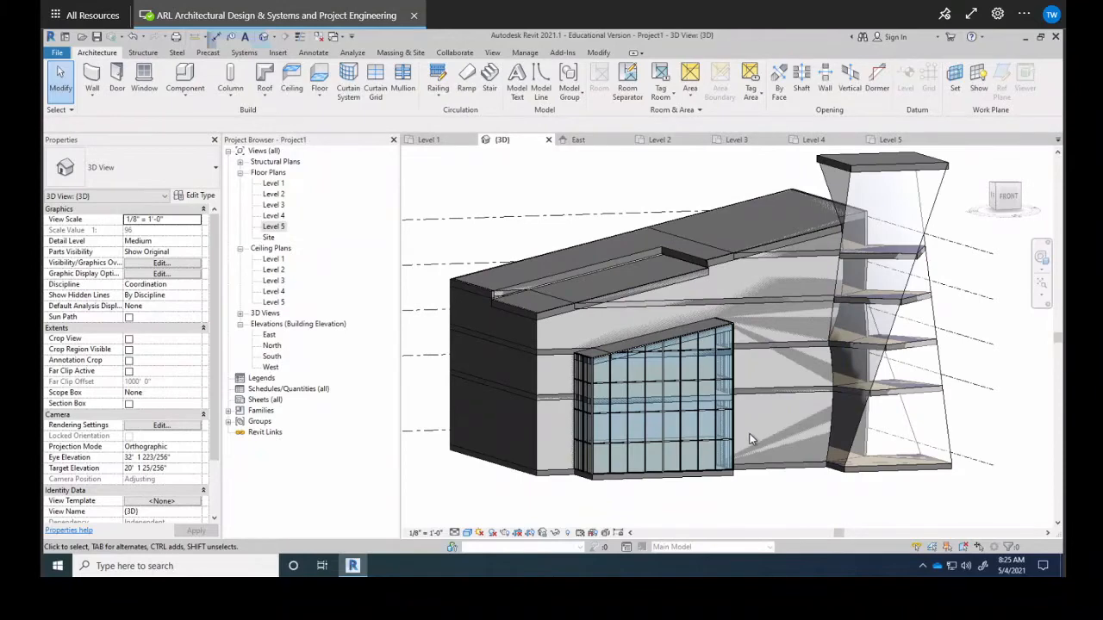
Step: Place a camera in the Level 5 plan looking into the twisted tower, and set its perspective view to Shaded
{"action": "double_click", "coordinate": [274, 227]}
{"action": "scroll", "coordinate": [797, 379], "scroll_direction": "up", "scroll_amount": 4}
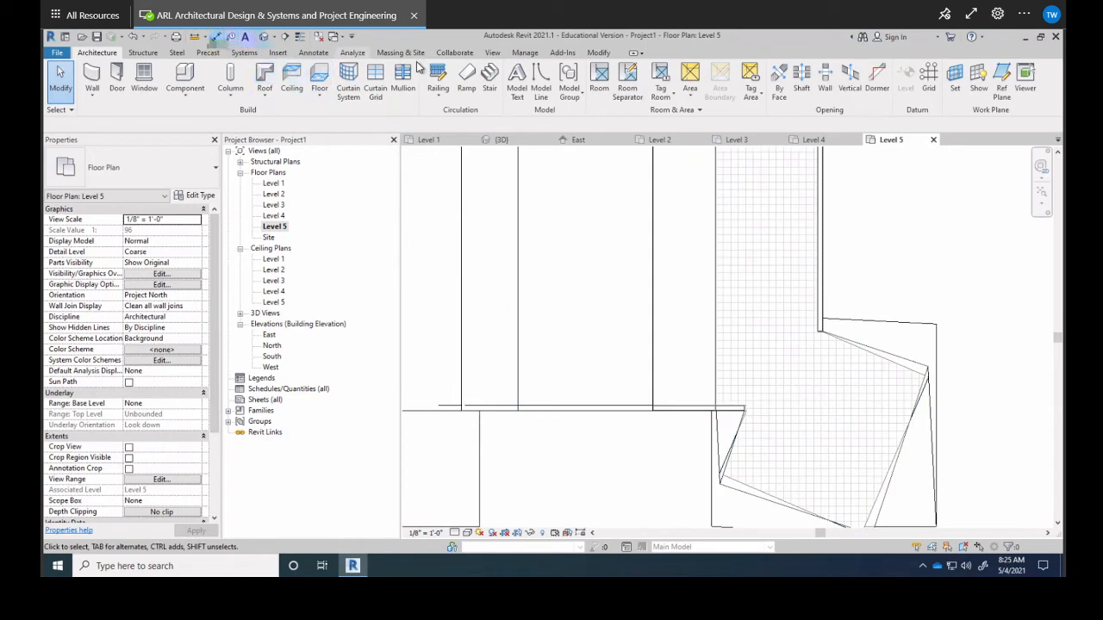
{"action": "left_click", "coordinate": [492, 52]}
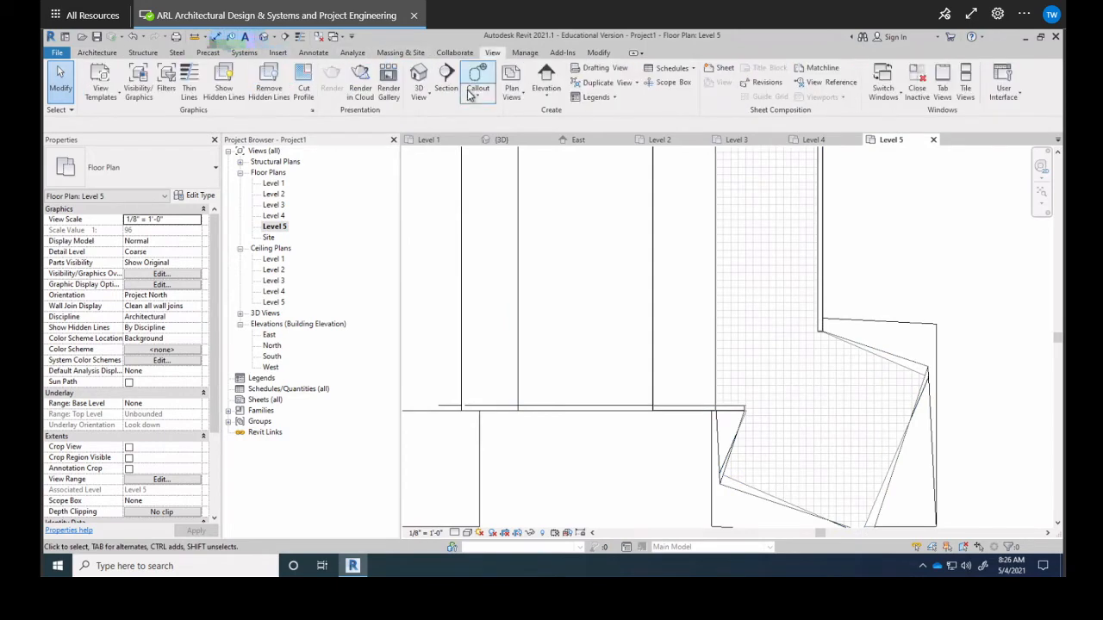
{"action": "left_click", "coordinate": [420, 98]}
{"action": "left_click", "coordinate": [391, 140]}
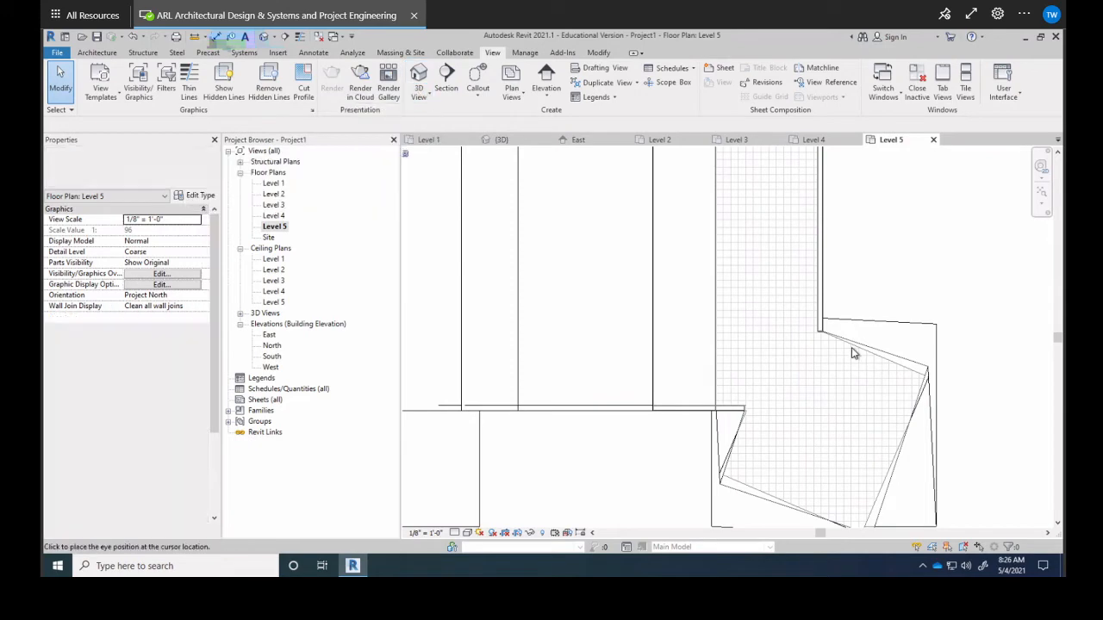
{"action": "left_click", "coordinate": [762, 268]}
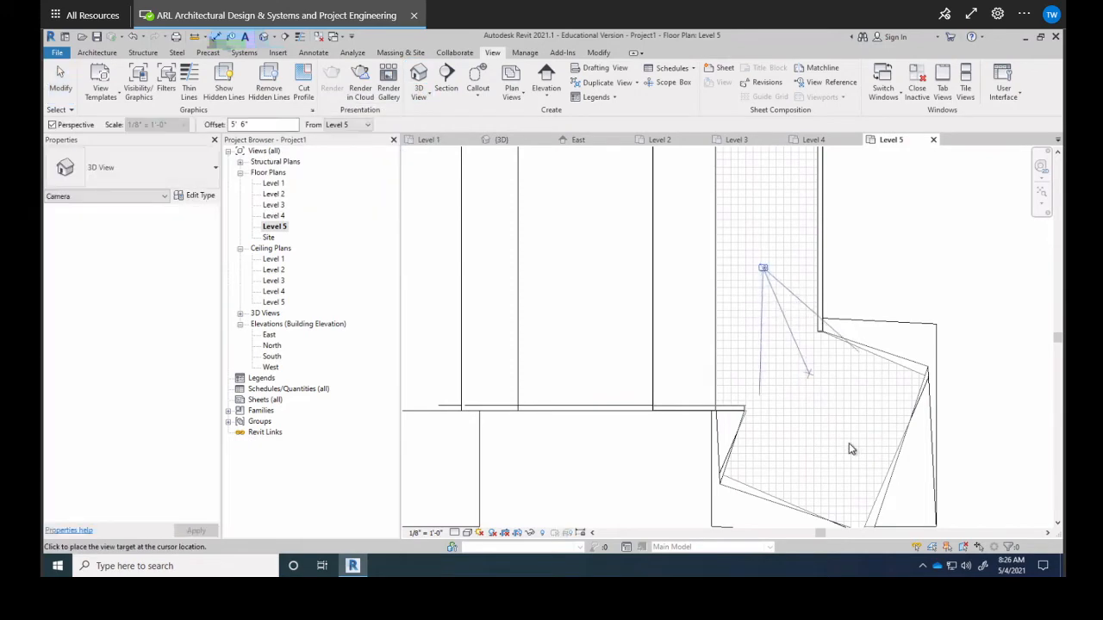
{"action": "left_click", "coordinate": [856, 516]}
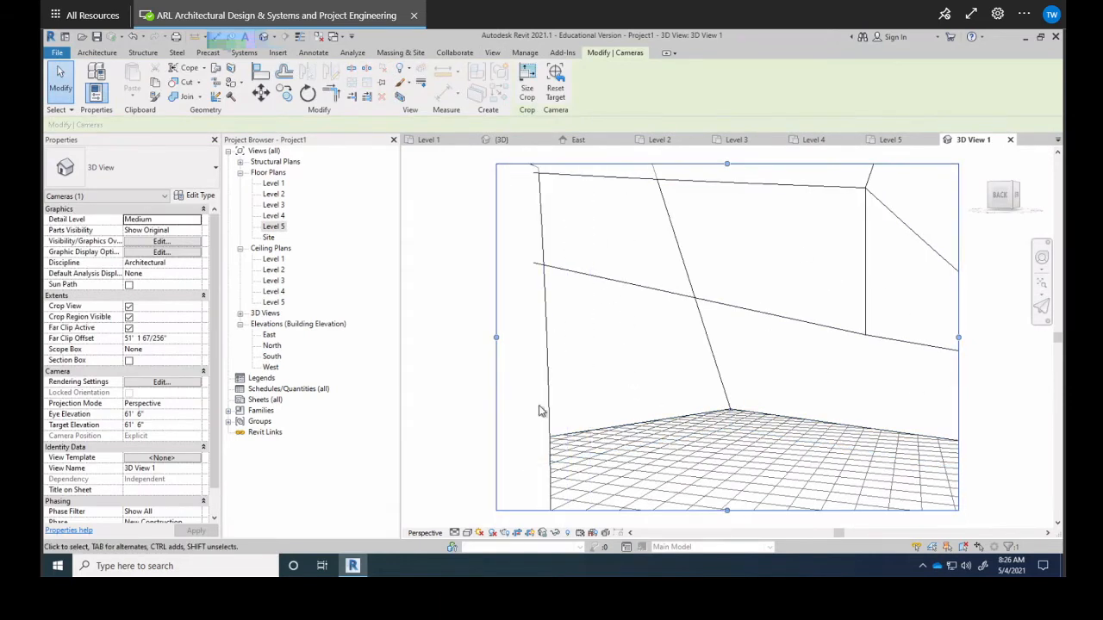
{"action": "left_click", "coordinate": [468, 534]}
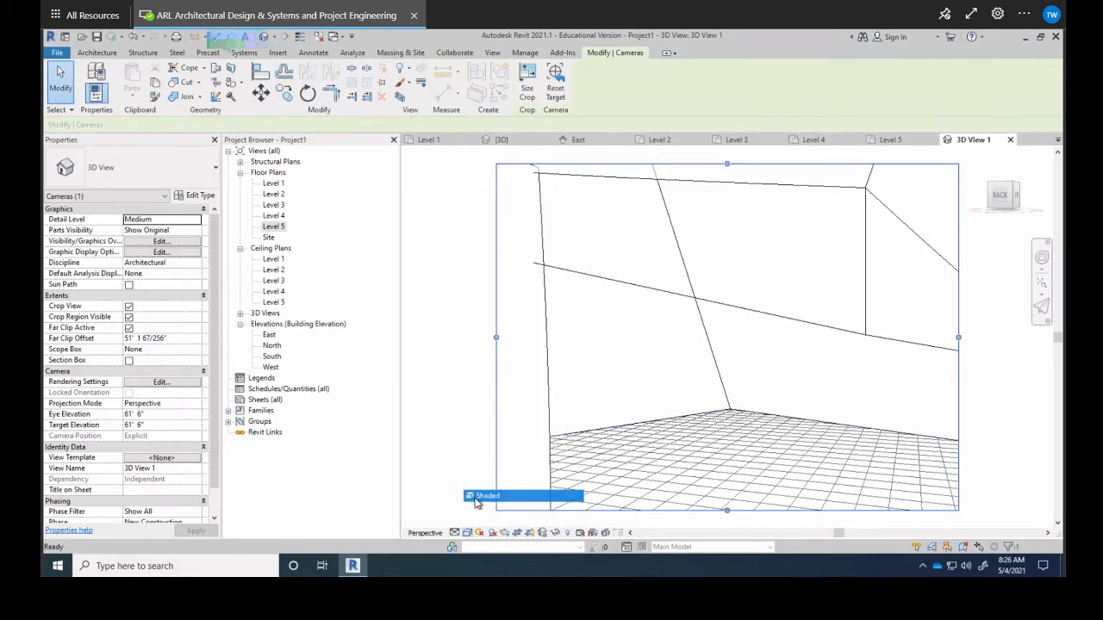
{"action": "left_click", "coordinate": [505, 494]}
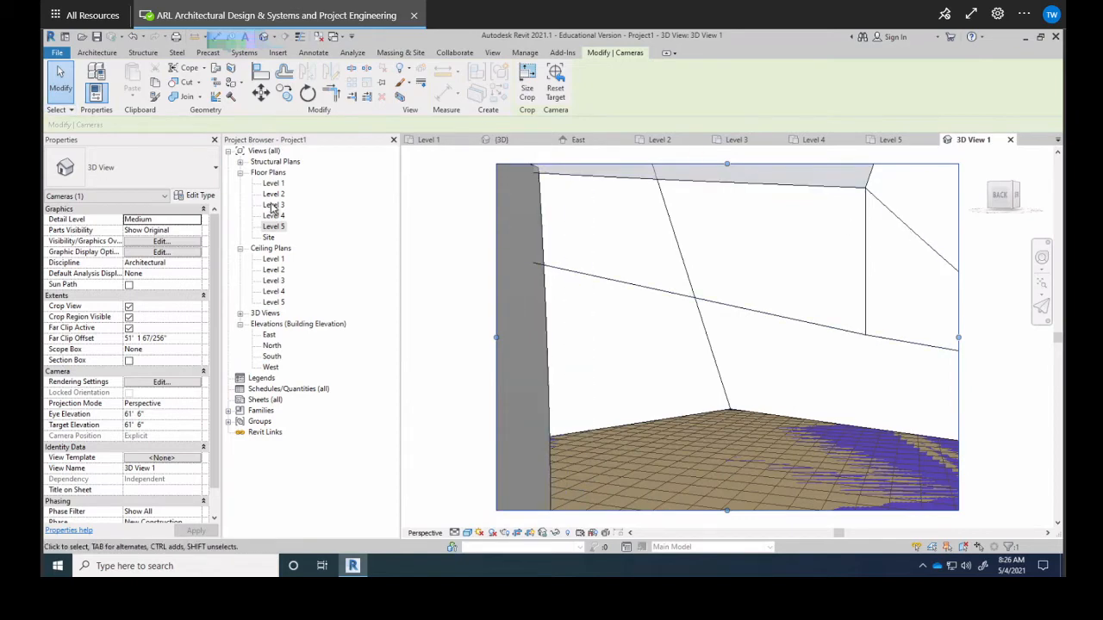
Step: Close the East elevation view and temporarily hide the mass element in the default 3D view
{"action": "left_click", "coordinate": [492, 139]}
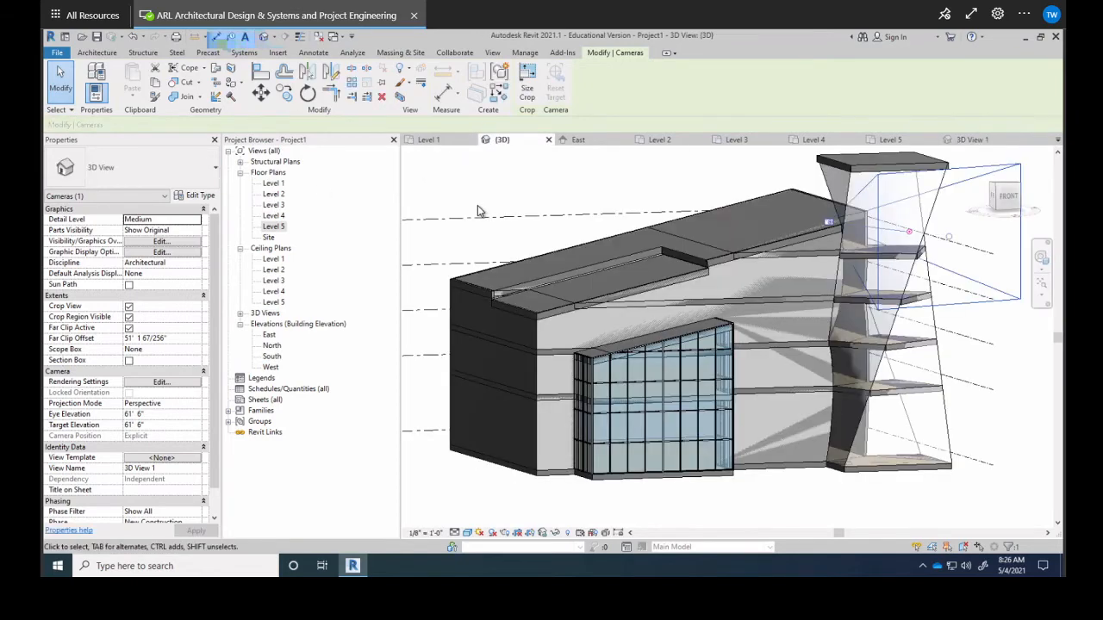
{"action": "scroll", "coordinate": [842, 181], "scroll_direction": "up", "scroll_amount": 4}
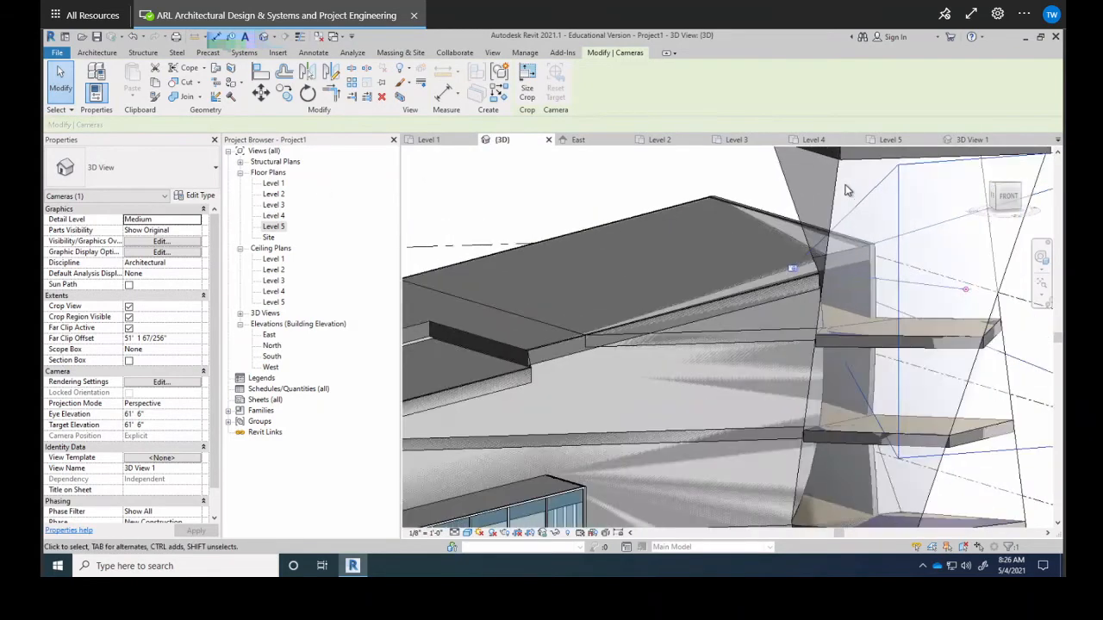
{"action": "left_click", "coordinate": [842, 182]}
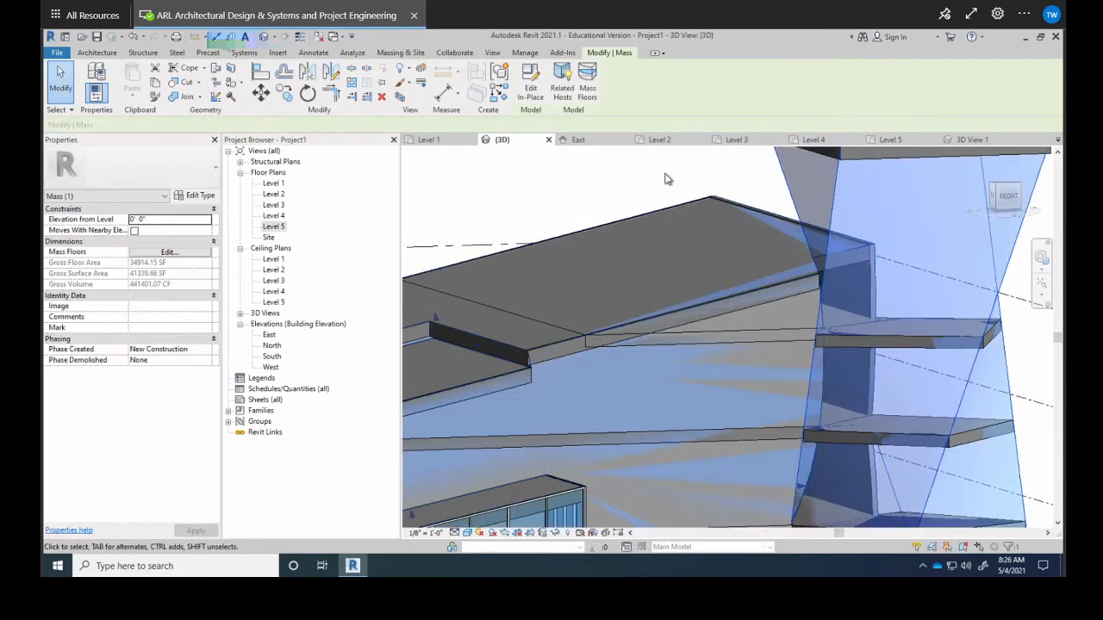
{"action": "left_click", "coordinate": [626, 139]}
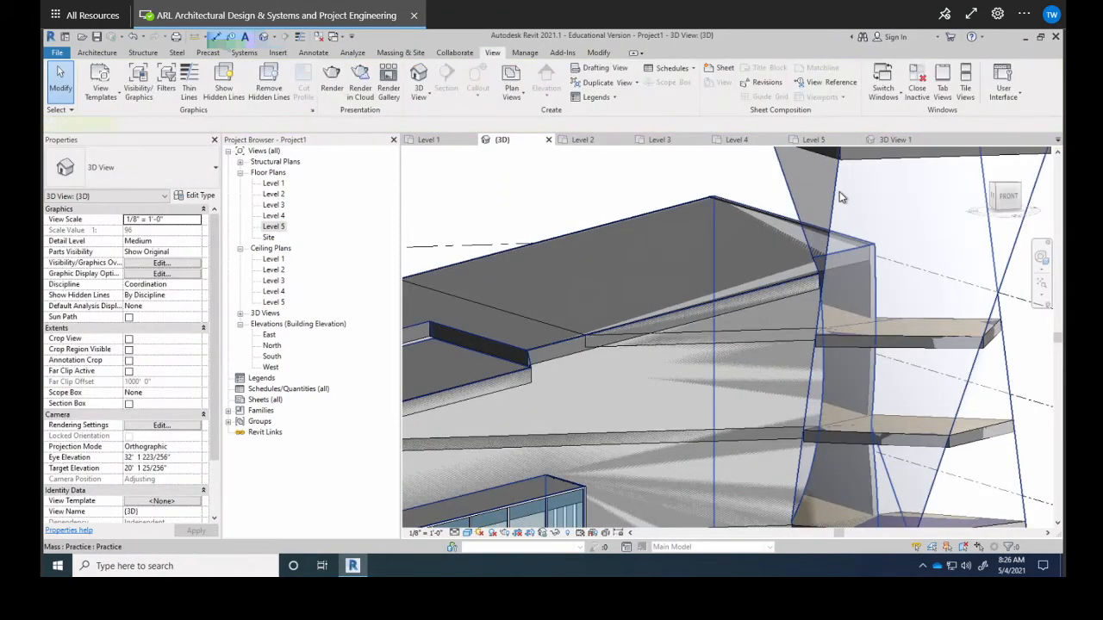
{"action": "left_click", "coordinate": [839, 191]}
{"action": "right_click", "coordinate": [833, 200]}
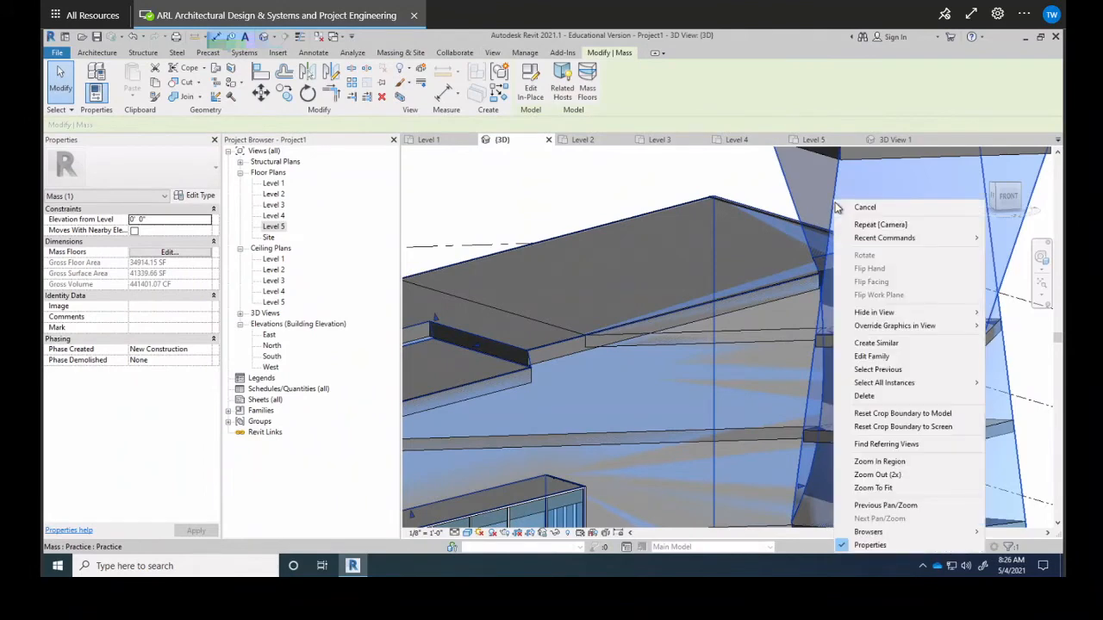
{"action": "left_click", "coordinate": [555, 534]}
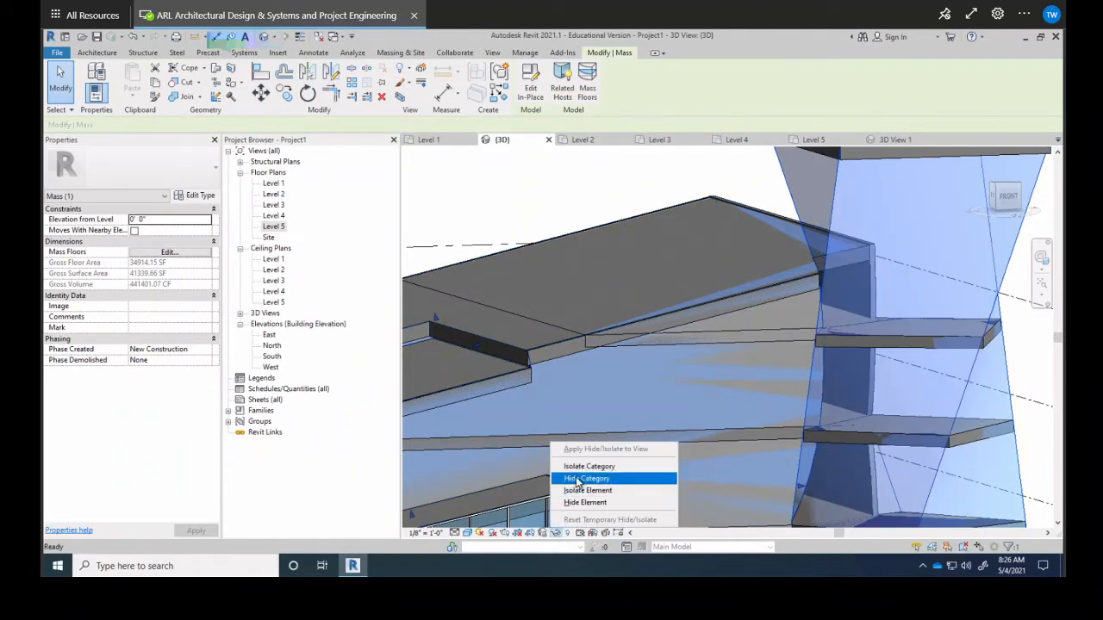
{"action": "left_click", "coordinate": [585, 502]}
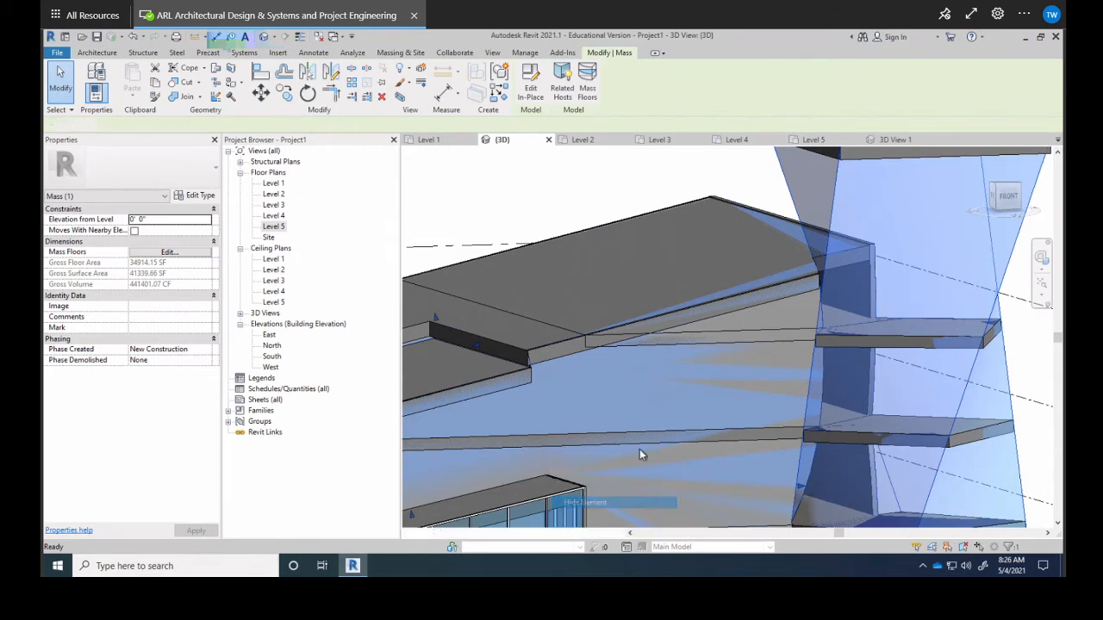
{"action": "scroll", "coordinate": [755, 272], "scroll_direction": "down", "scroll_amount": 5}
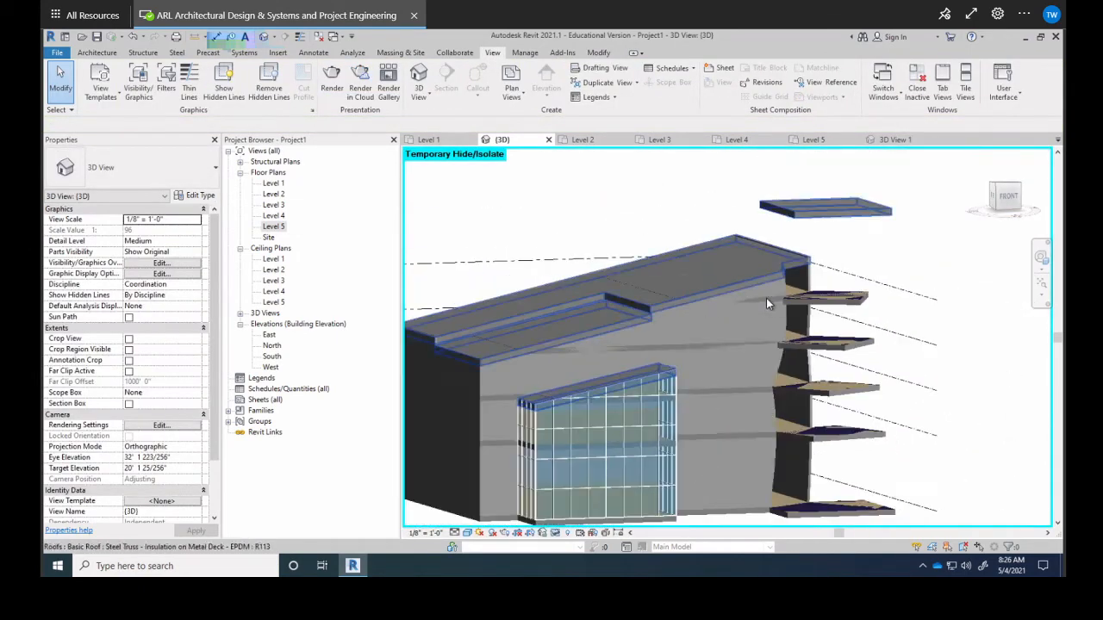
{"action": "middle_click_drag", "start_coordinate": [766, 298], "coordinate": [675, 351], "text": "shift"}
{"action": "scroll", "coordinate": [781, 347], "scroll_direction": "up", "scroll_amount": 4}
{"action": "middle_click_drag", "start_coordinate": [814, 339], "coordinate": [779, 244], "text": "shift"}
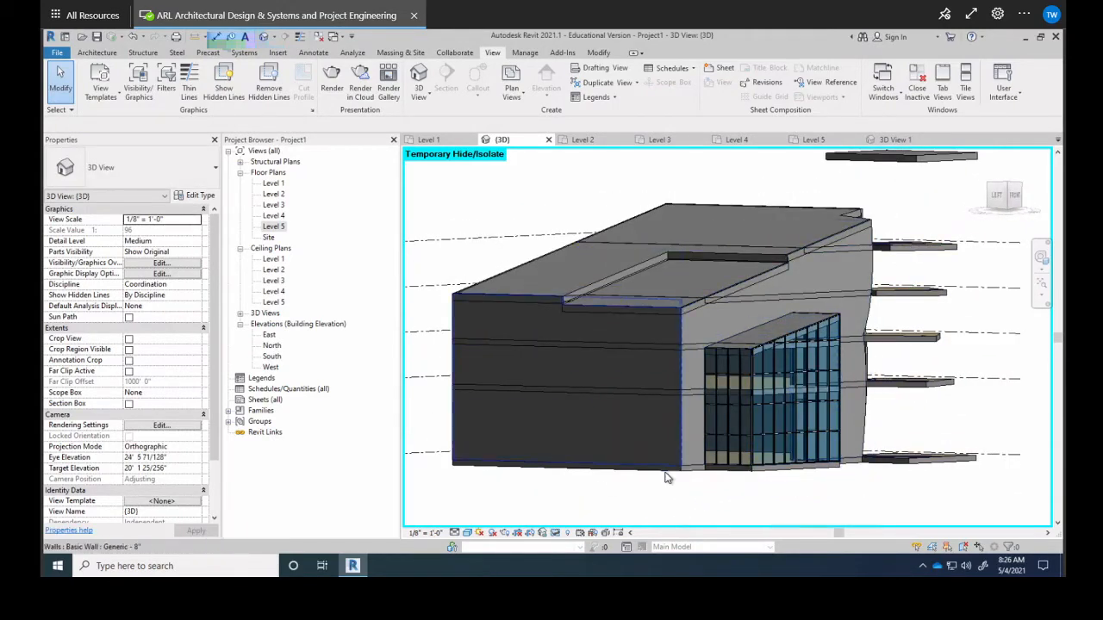
Step: Open the Level 3 floor plan at the building's front edge and projecting volume
{"action": "double_click", "coordinate": [274, 204]}
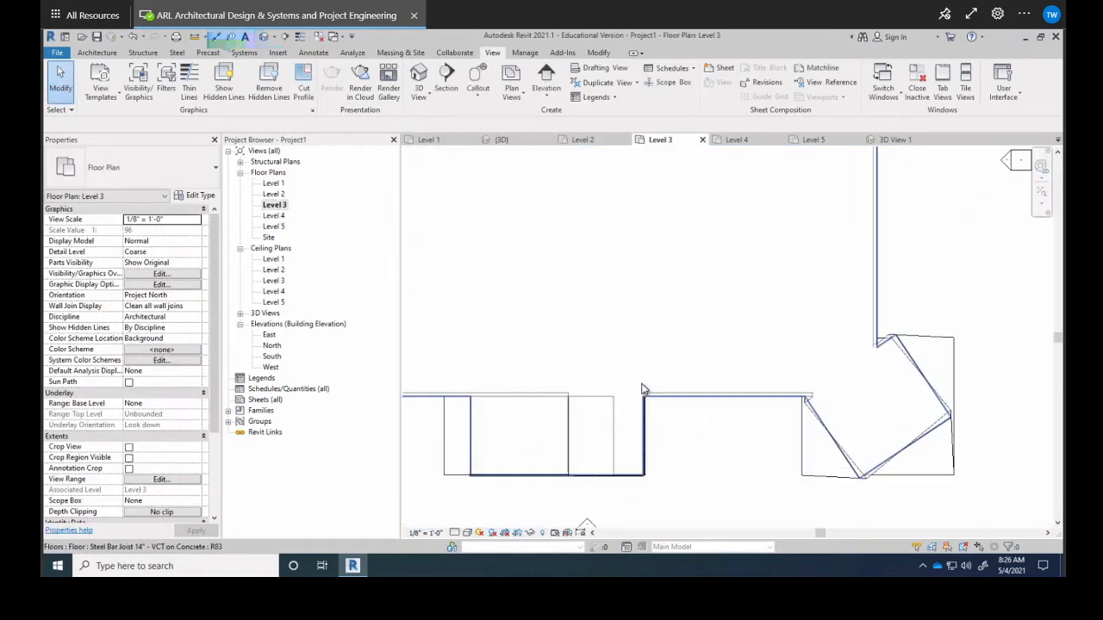
{"action": "scroll", "coordinate": [672, 405], "scroll_direction": "up", "scroll_amount": 5}
{"action": "middle_click_drag", "start_coordinate": [732, 406], "coordinate": [920, 436]}
{"action": "scroll", "coordinate": [591, 382], "scroll_direction": "down", "scroll_amount": 4}
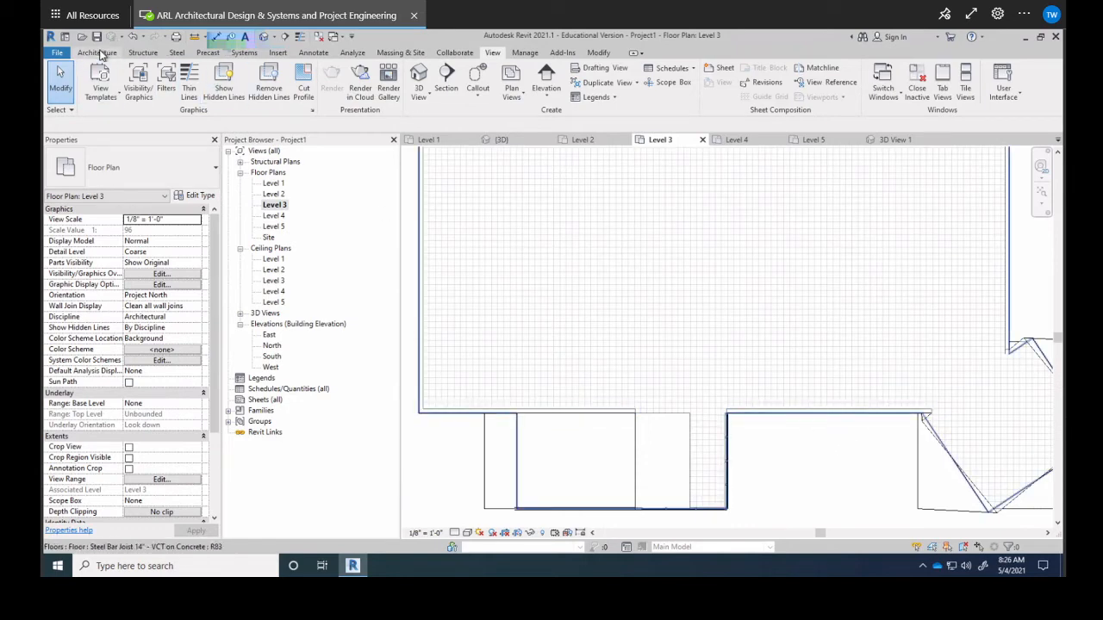
Step: Place six Fixed 36" x 48" windows along the Level 3 front wall, two west and four east of the projecting bay, and check them in 3D
{"action": "left_click", "coordinate": [96, 53]}
{"action": "left_click", "coordinate": [144, 84]}
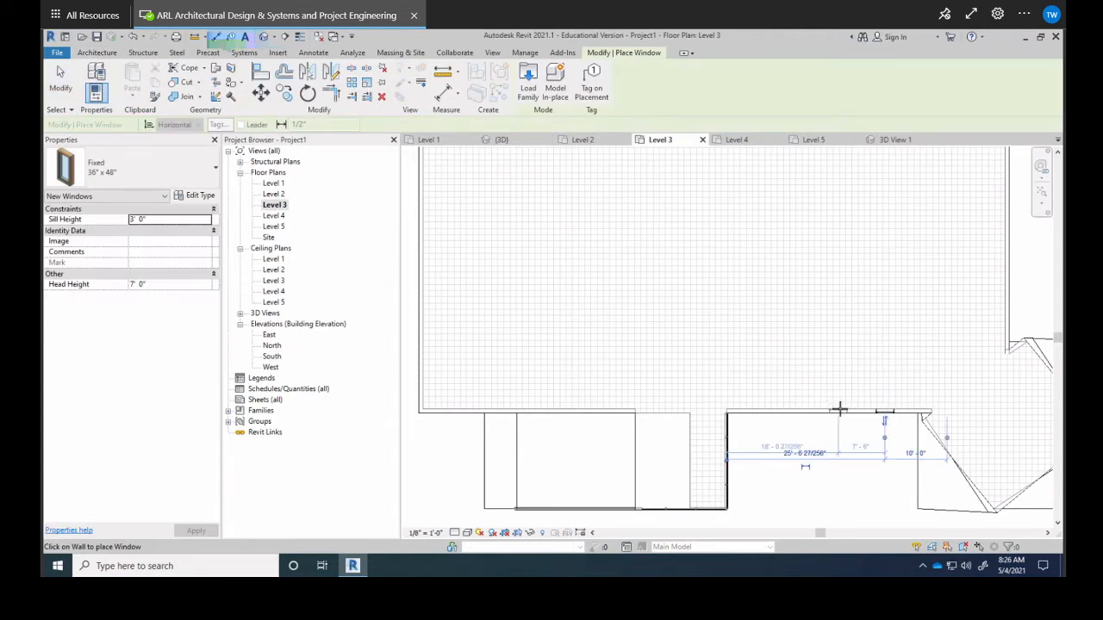
{"action": "left_click", "coordinate": [770, 408]}
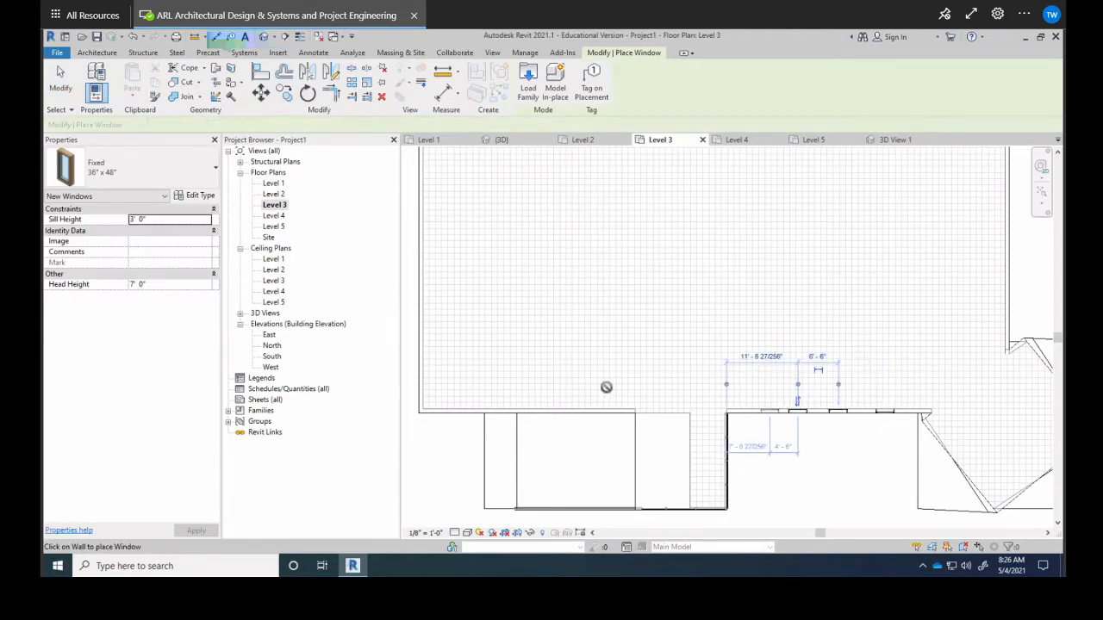
{"action": "left_click", "coordinate": [457, 408]}
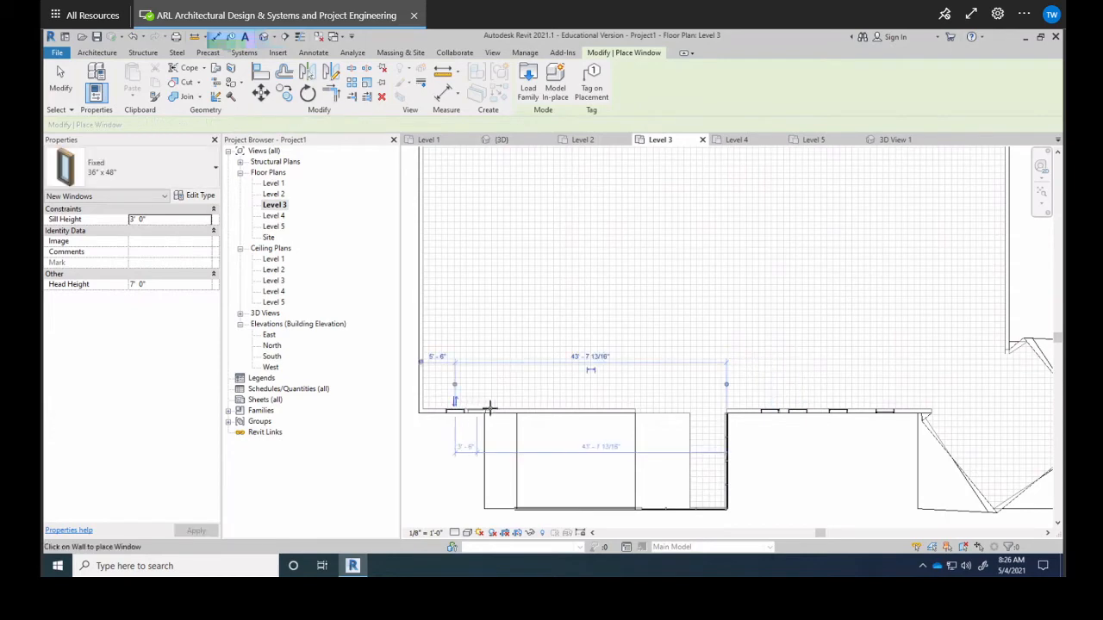
{"action": "left_click", "coordinate": [498, 411]}
{"action": "left_click", "coordinate": [497, 140]}
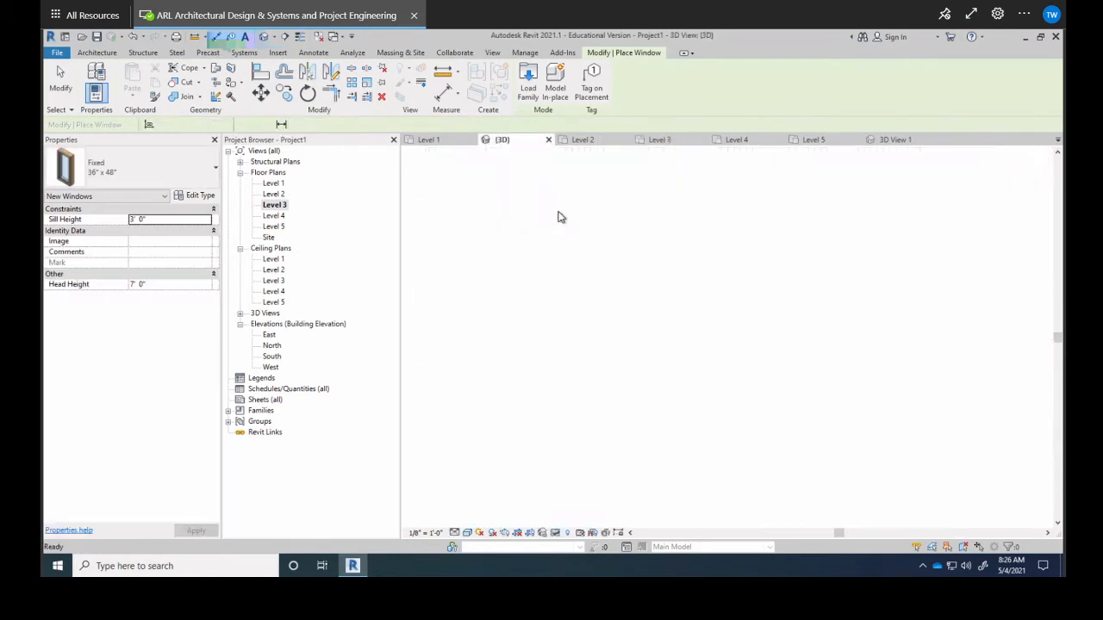
{"action": "middle_click_drag", "start_coordinate": [751, 402], "coordinate": [725, 405], "text": "shift"}
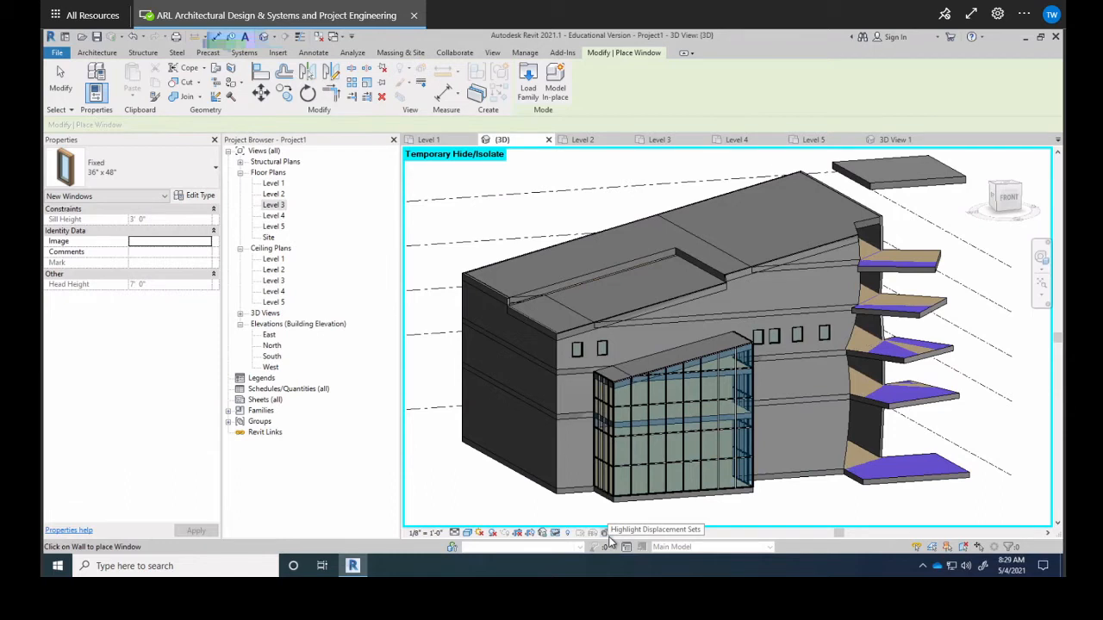
Step: Reset the temporary hide/isolate in the 3D view
{"action": "left_click", "coordinate": [555, 533]}
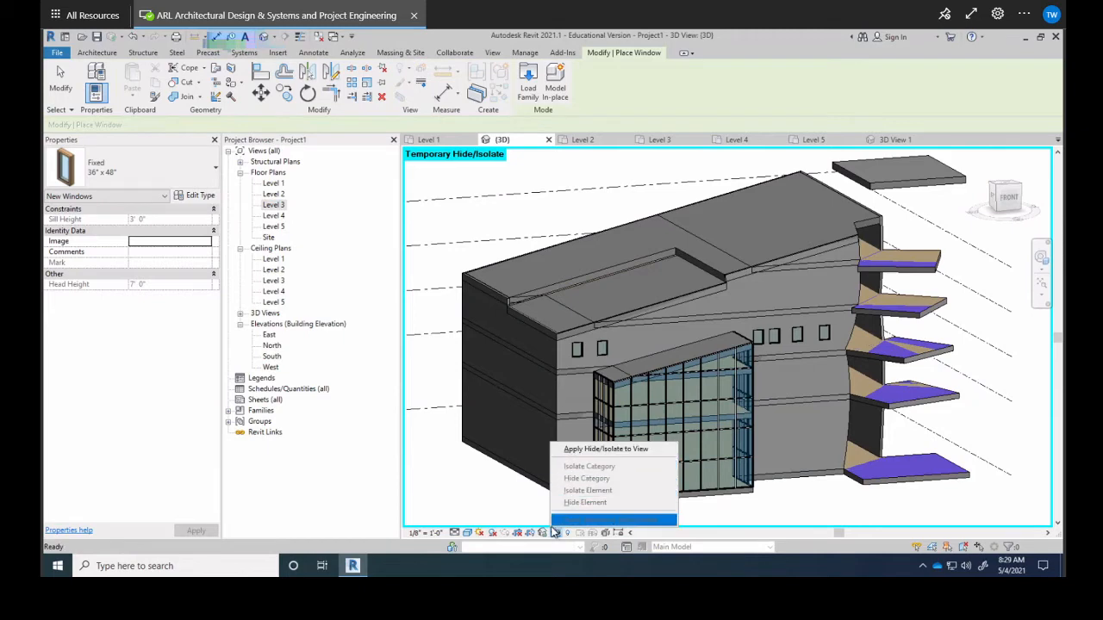
{"action": "left_click", "coordinate": [481, 472]}
{"action": "key", "text": "Escape"}
{"action": "key", "text": "Escape"}
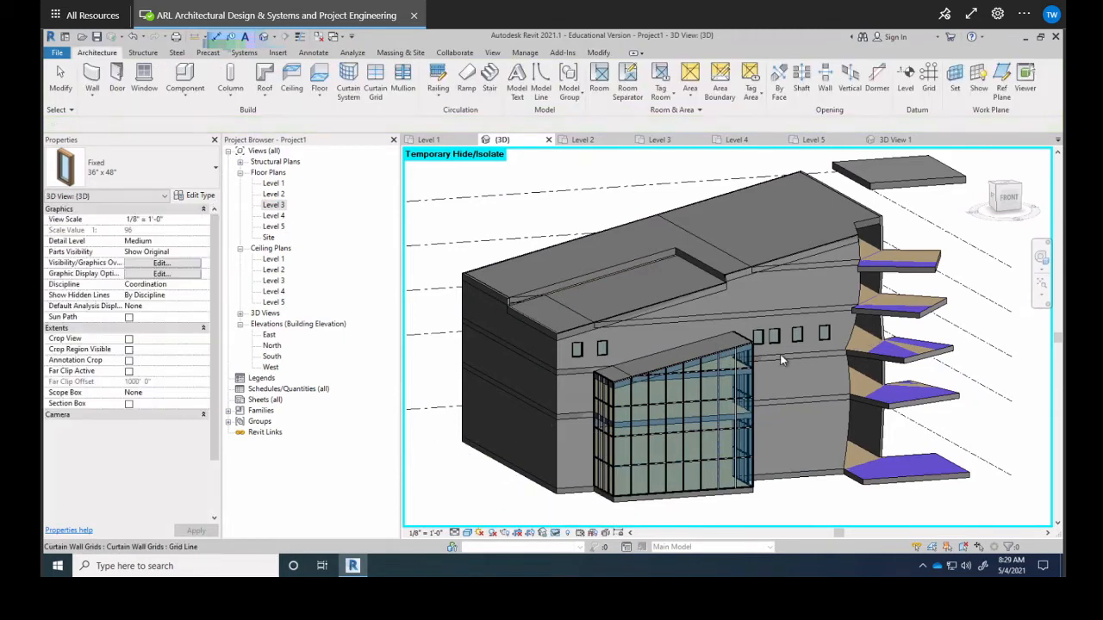
{"action": "left_click", "coordinate": [554, 532]}
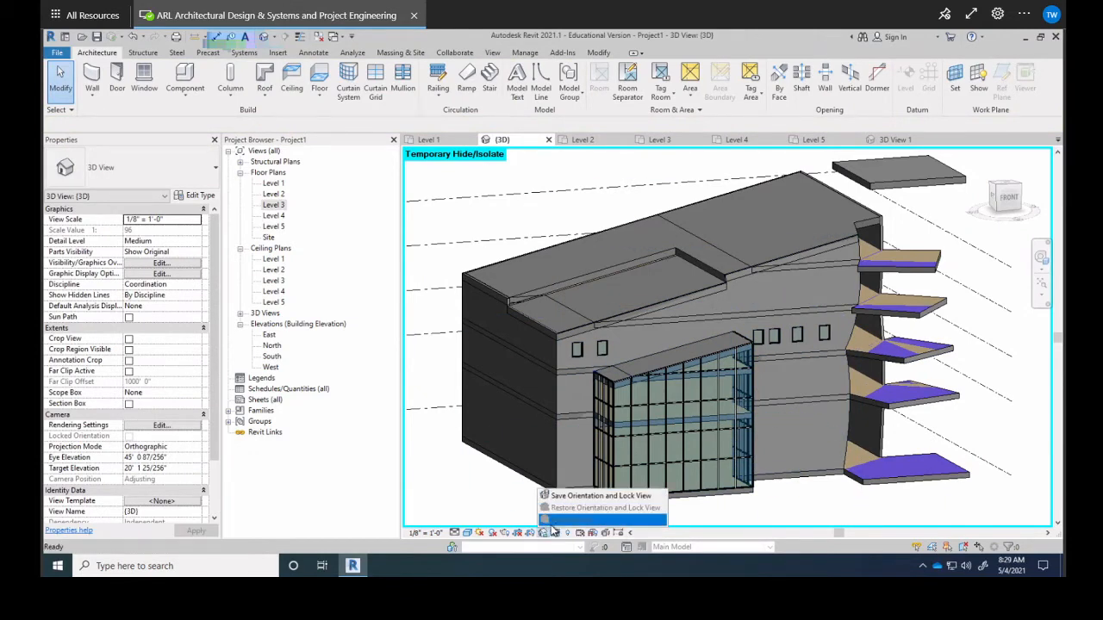
{"action": "left_click", "coordinate": [556, 534]}
{"action": "left_click", "coordinate": [556, 533]}
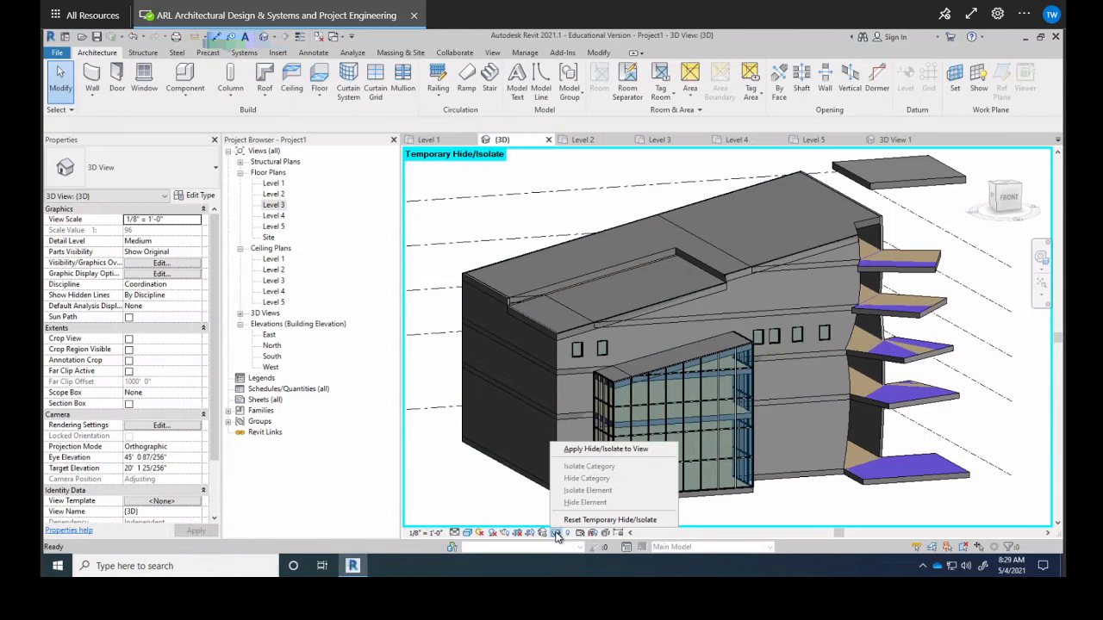
{"action": "left_click", "coordinate": [610, 520]}
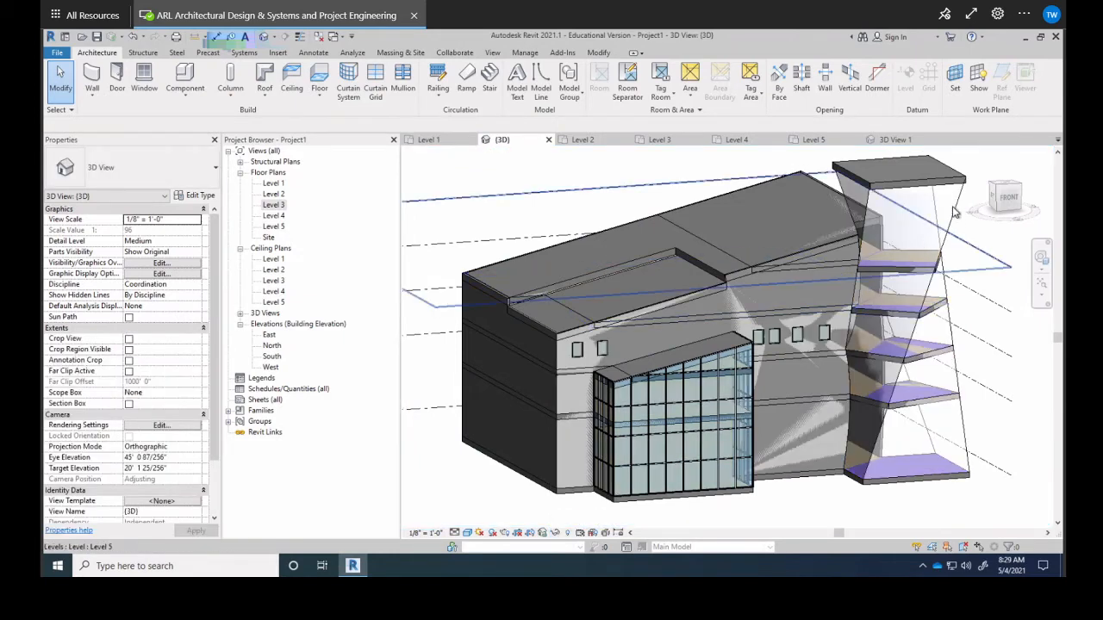
Step: Try to place a Curtain Wall 1 wall by face on the sloped outer face of the tower mass
{"action": "left_click", "coordinate": [958, 207]}
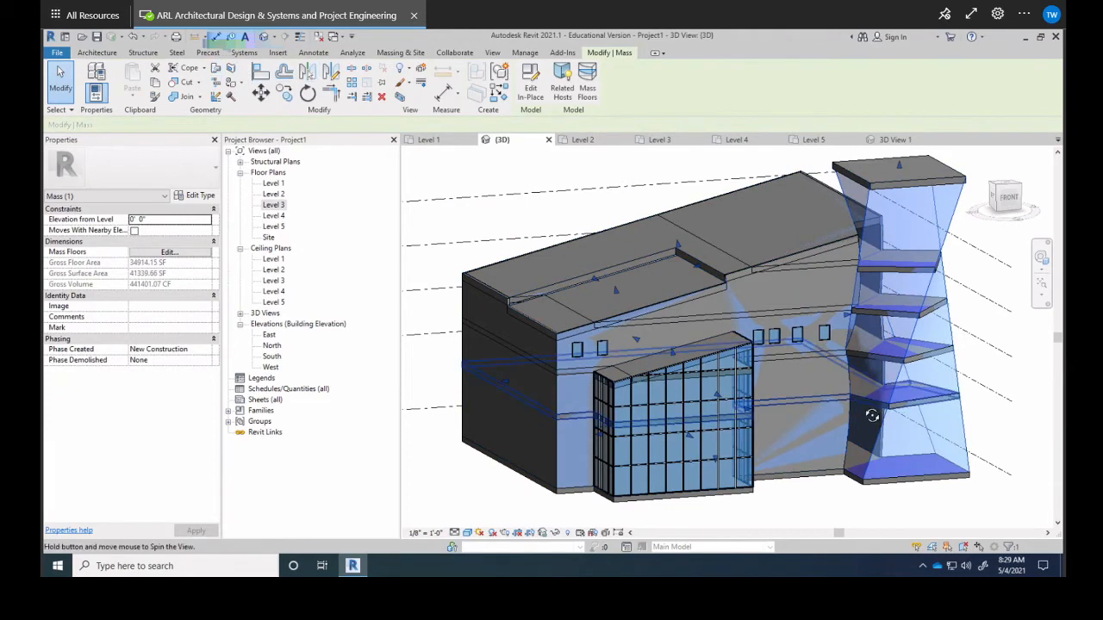
{"action": "middle_click_drag", "start_coordinate": [868, 414], "coordinate": [742, 415], "text": "shift"}
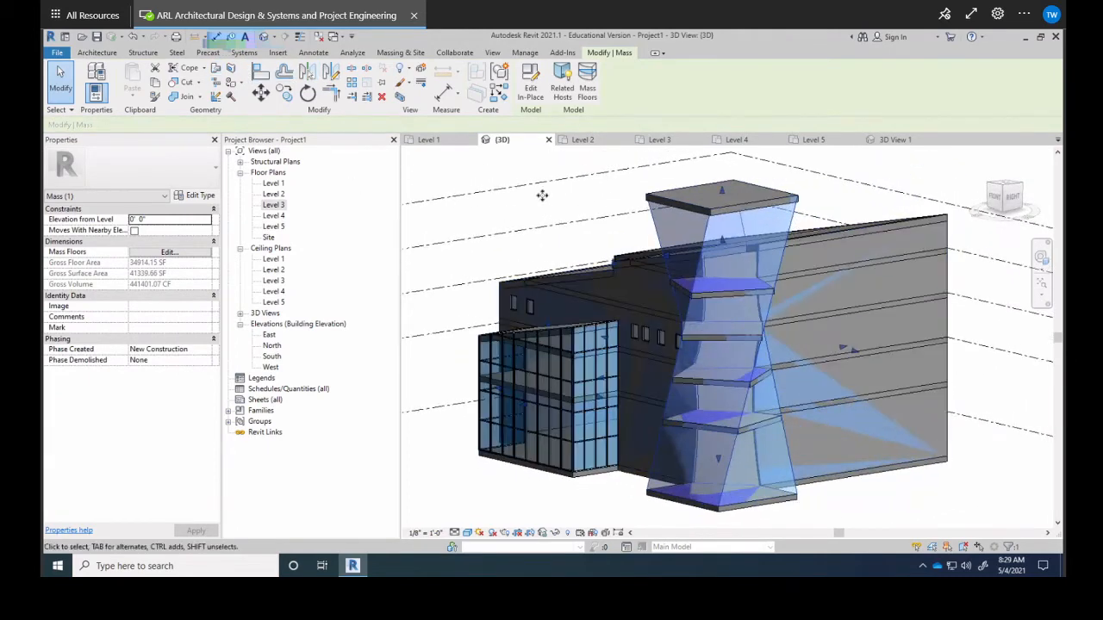
{"action": "left_click", "coordinate": [101, 53]}
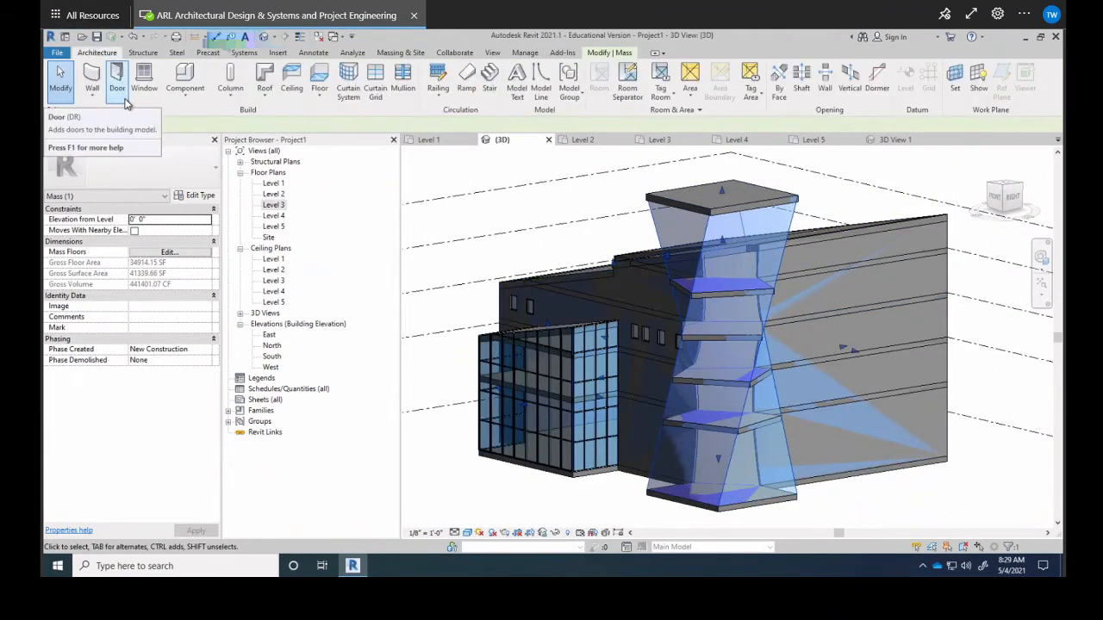
{"action": "left_click", "coordinate": [94, 94]}
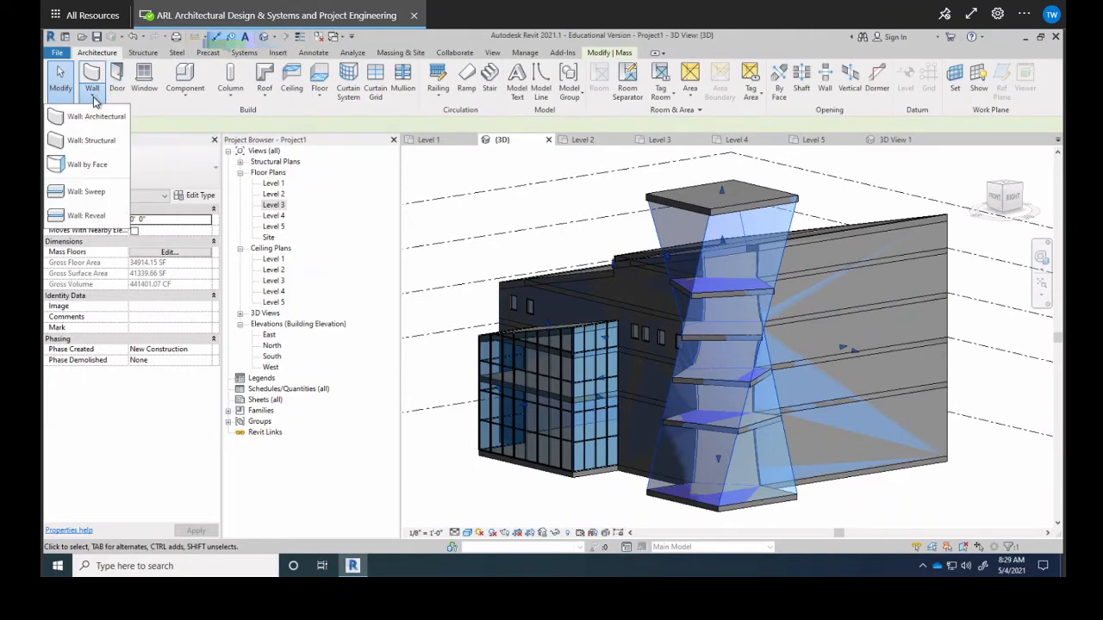
{"action": "left_click", "coordinate": [93, 164]}
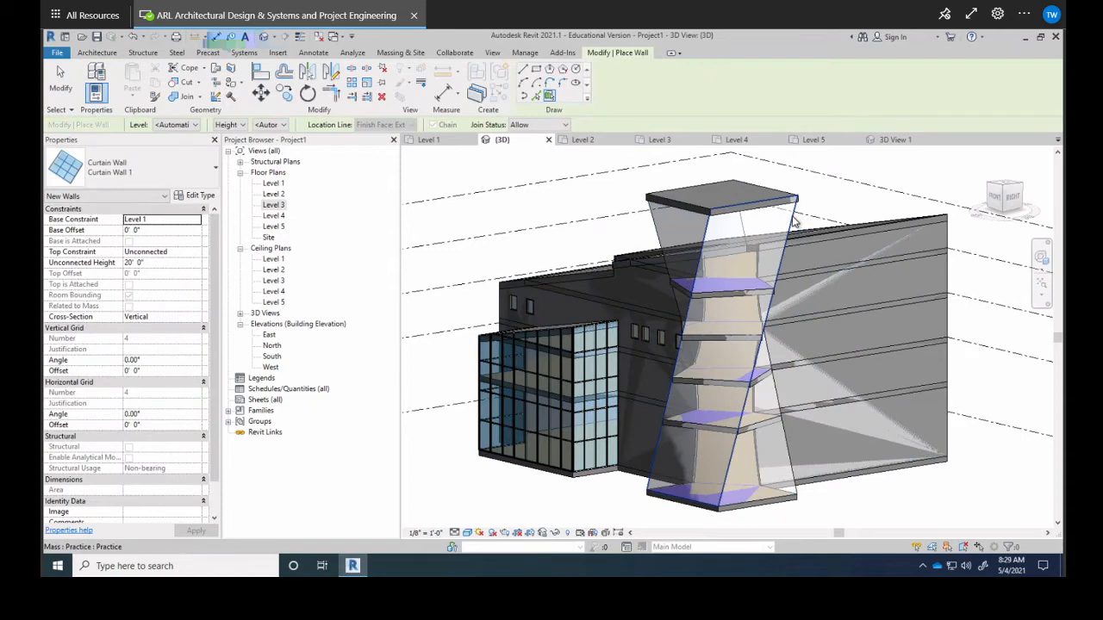
{"action": "left_click", "coordinate": [729, 214]}
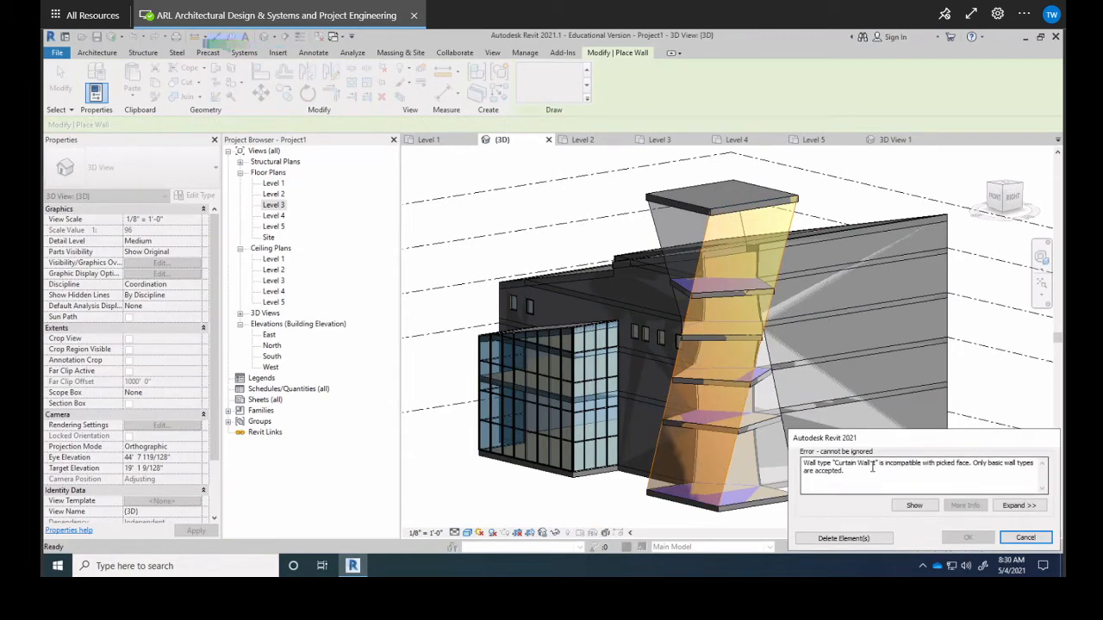
{"action": "left_click_drag", "start_coordinate": [864, 463], "coordinate": [972, 470]}
{"action": "left_click", "coordinate": [972, 468]}
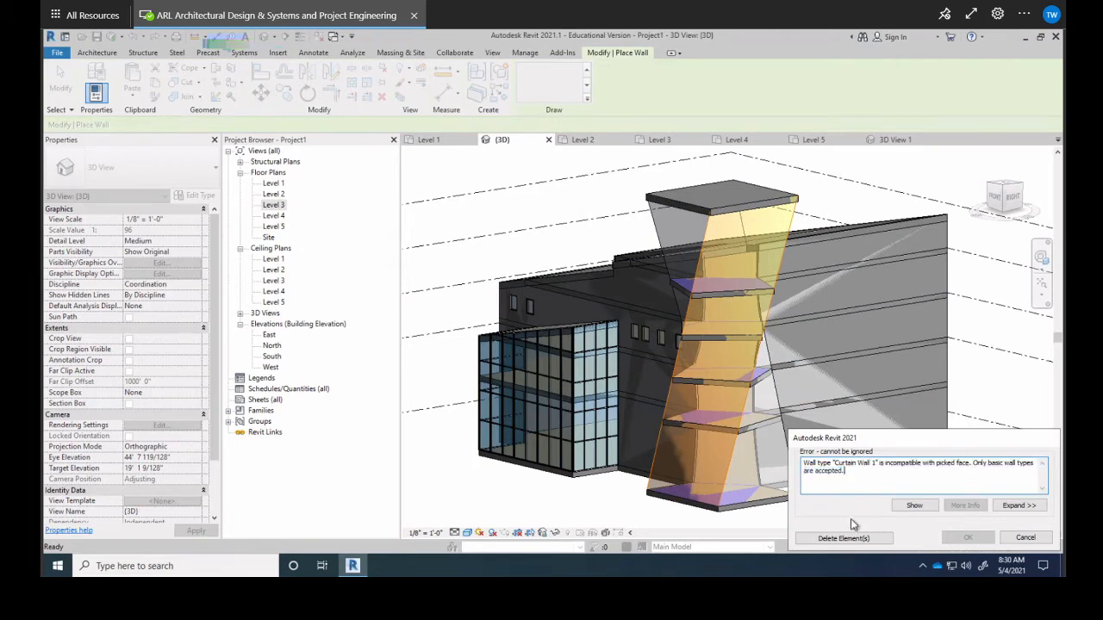
{"action": "left_click", "coordinate": [1026, 537]}
{"action": "key", "text": "Escape"}
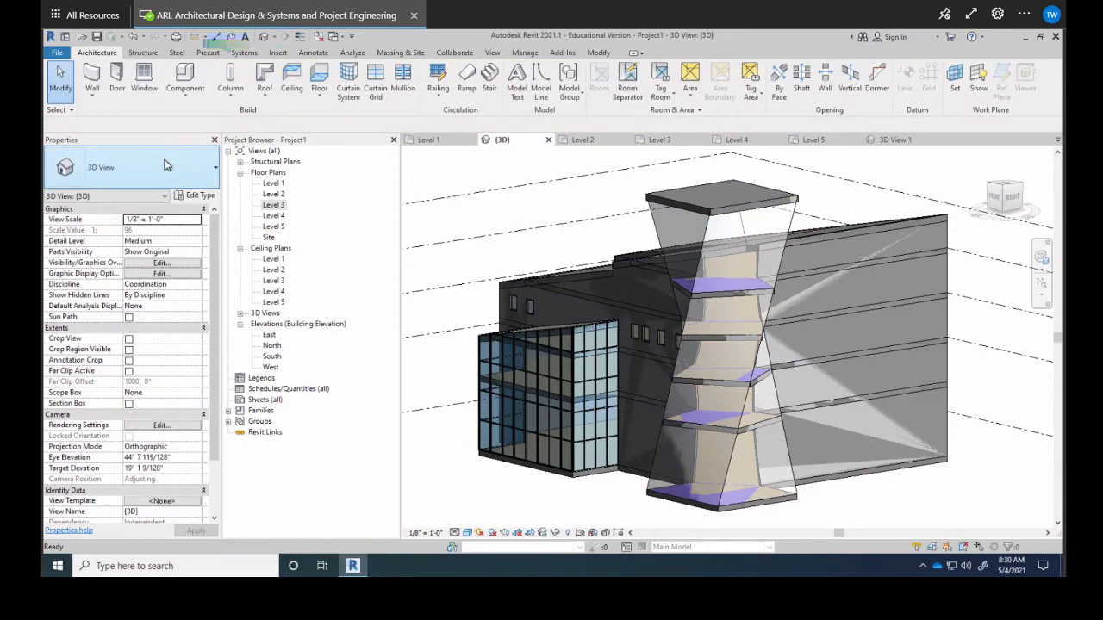
Step: Try to place an Exterior Glazing curtain wall by face on the same tower face
{"action": "left_click", "coordinate": [169, 167]}
{"action": "left_click", "coordinate": [92, 78]}
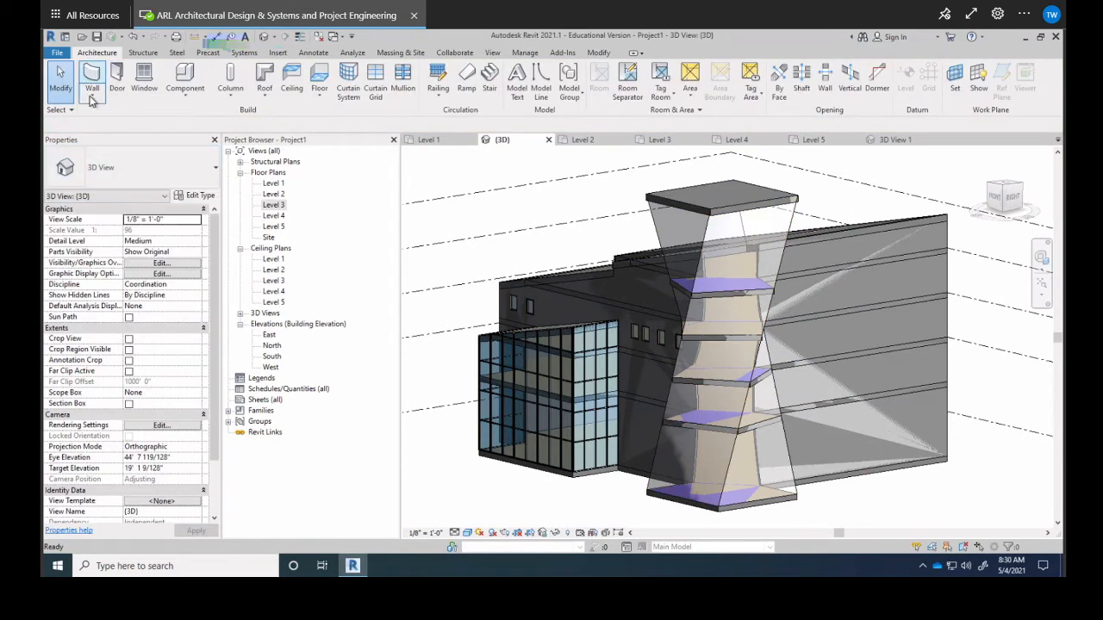
{"action": "left_click", "coordinate": [153, 172]}
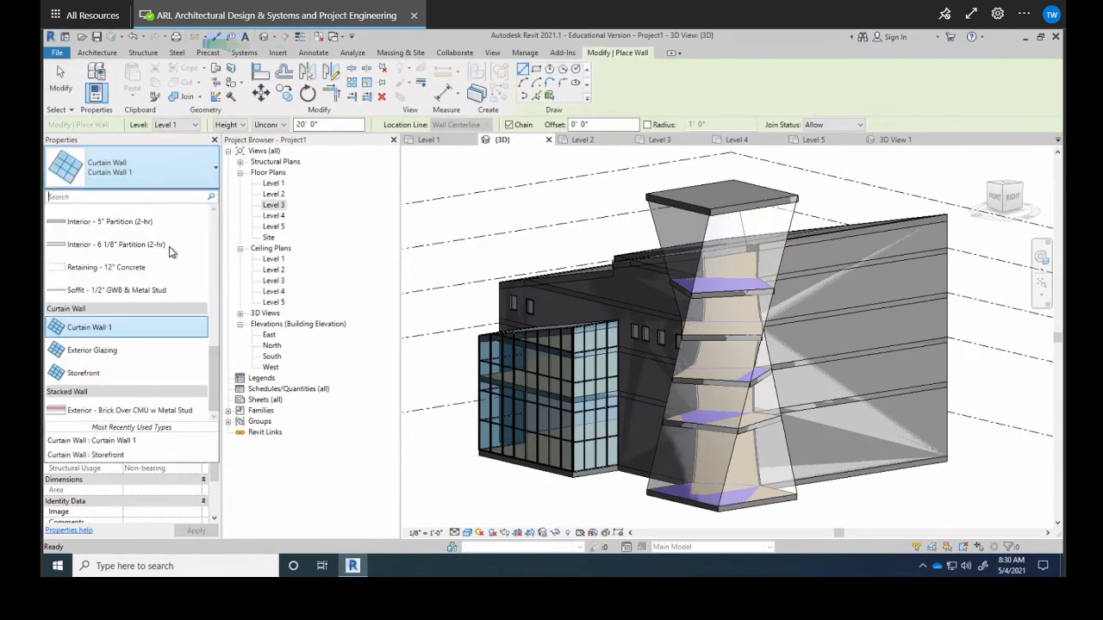
{"action": "left_click", "coordinate": [122, 351]}
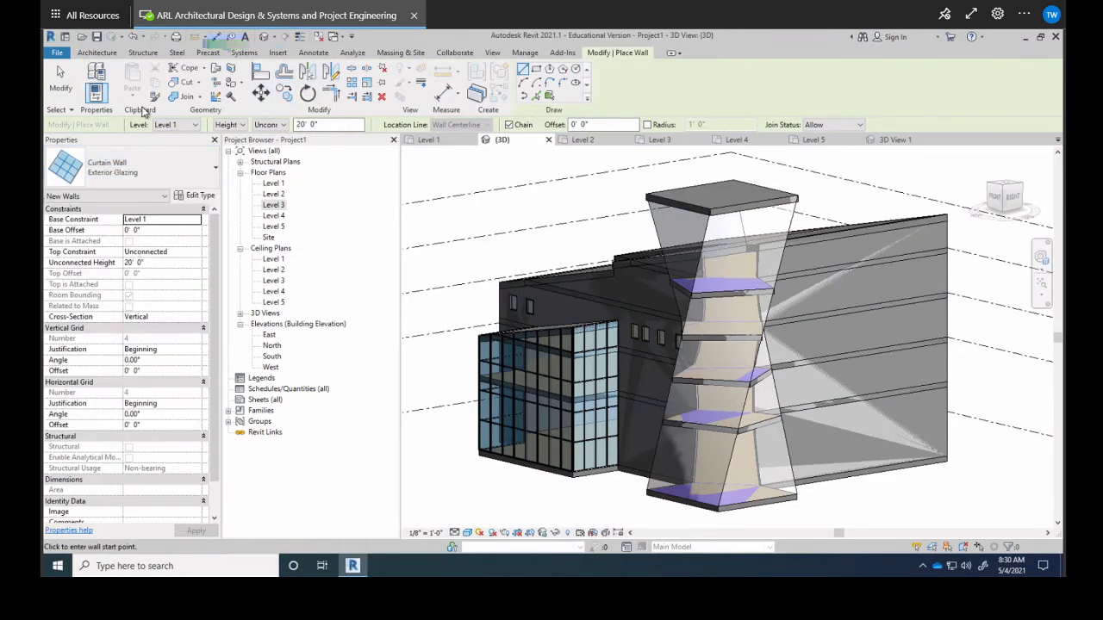
{"action": "left_click", "coordinate": [551, 96]}
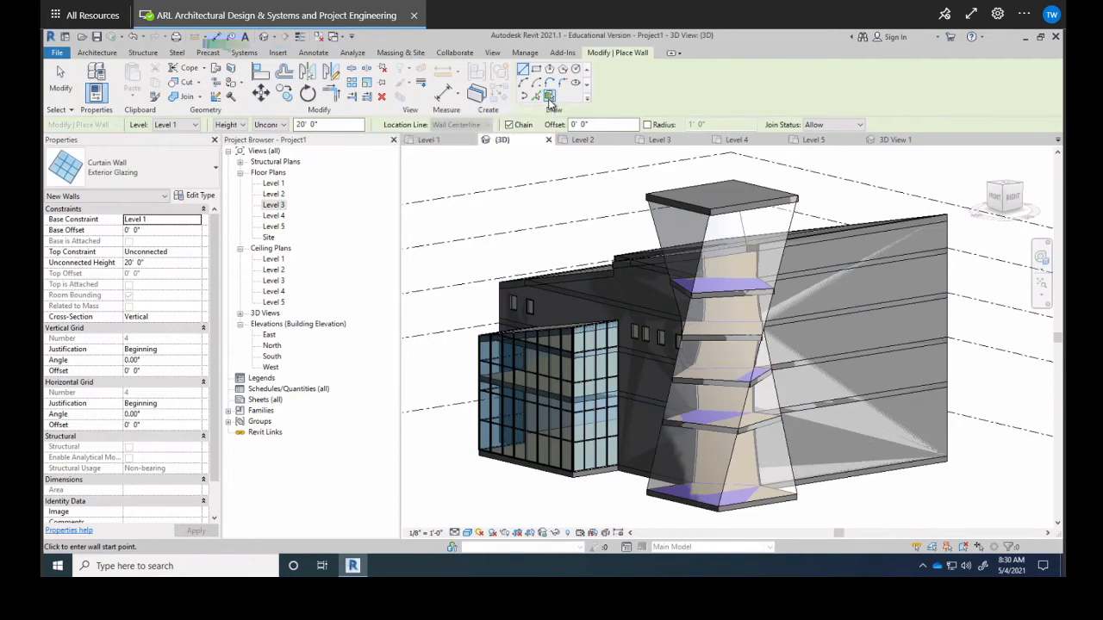
{"action": "left_click", "coordinate": [793, 216]}
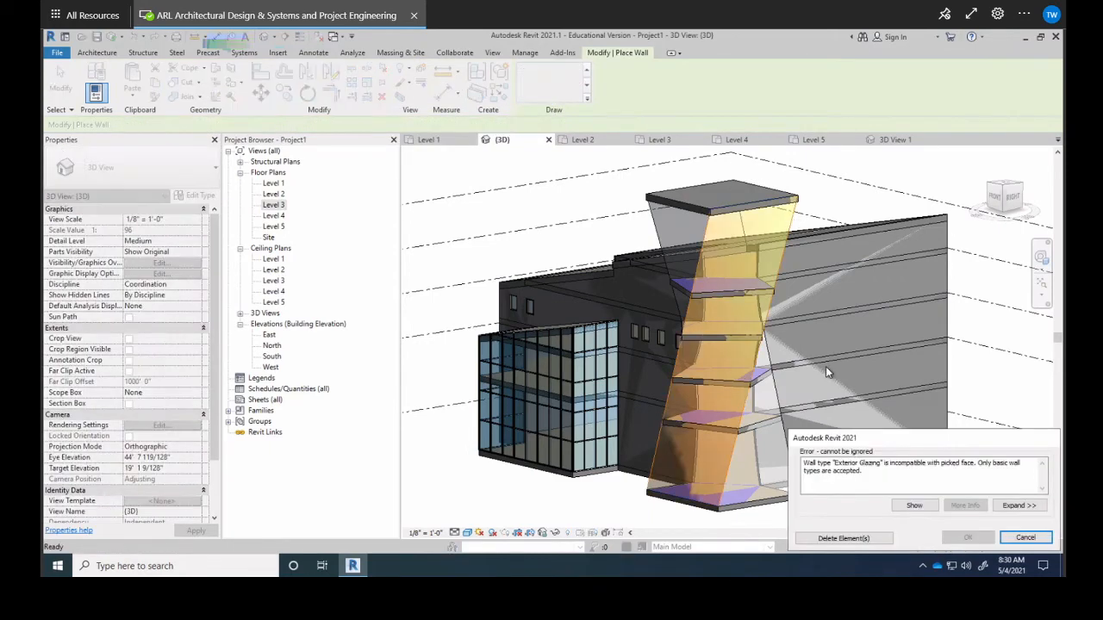
{"action": "key", "text": "Escape"}
{"action": "key", "text": "Escape"}
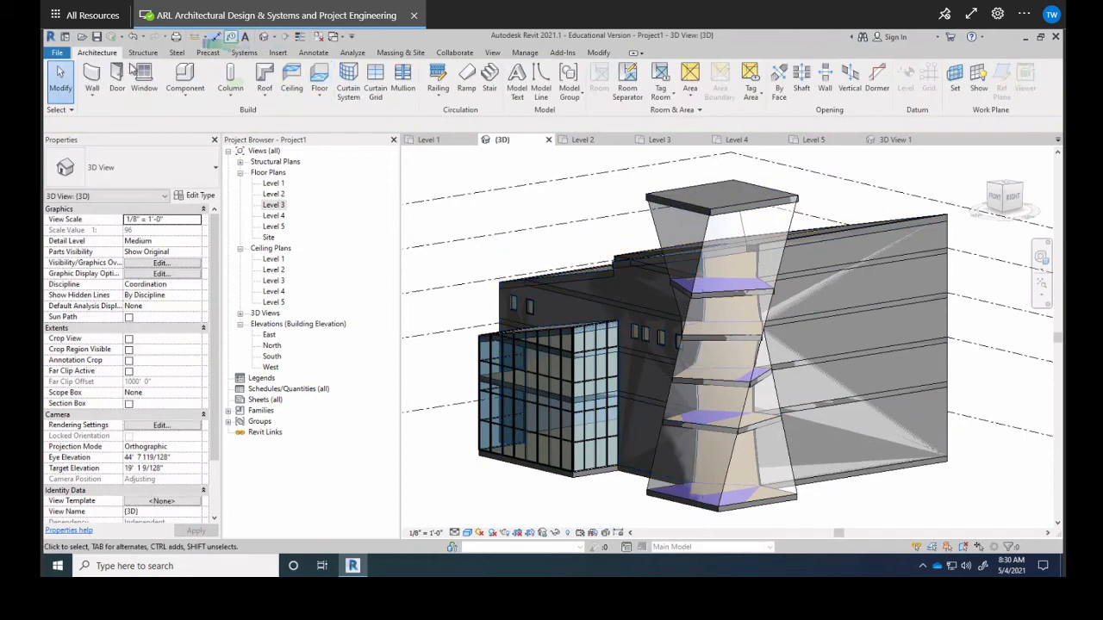
Step: Place Generic - 4" Brick walls by face on the two adjoining tower faces at the front of the building
{"action": "left_click", "coordinate": [93, 95]}
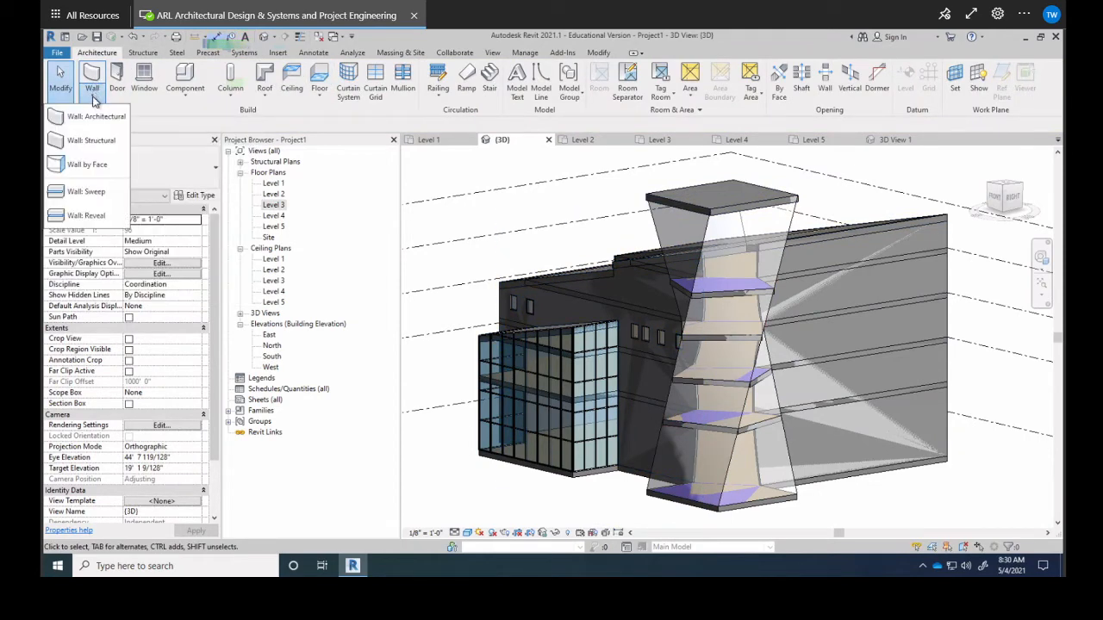
{"action": "left_click", "coordinate": [91, 174]}
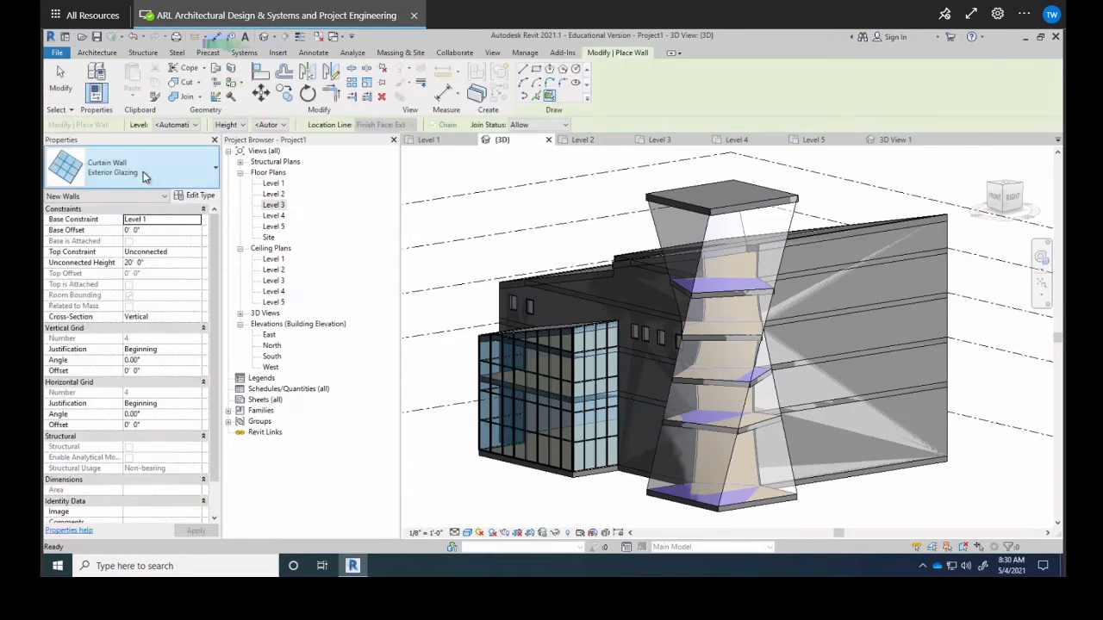
{"action": "left_click", "coordinate": [143, 173]}
{"action": "scroll", "coordinate": [129, 272], "scroll_direction": "up", "scroll_amount": 5}
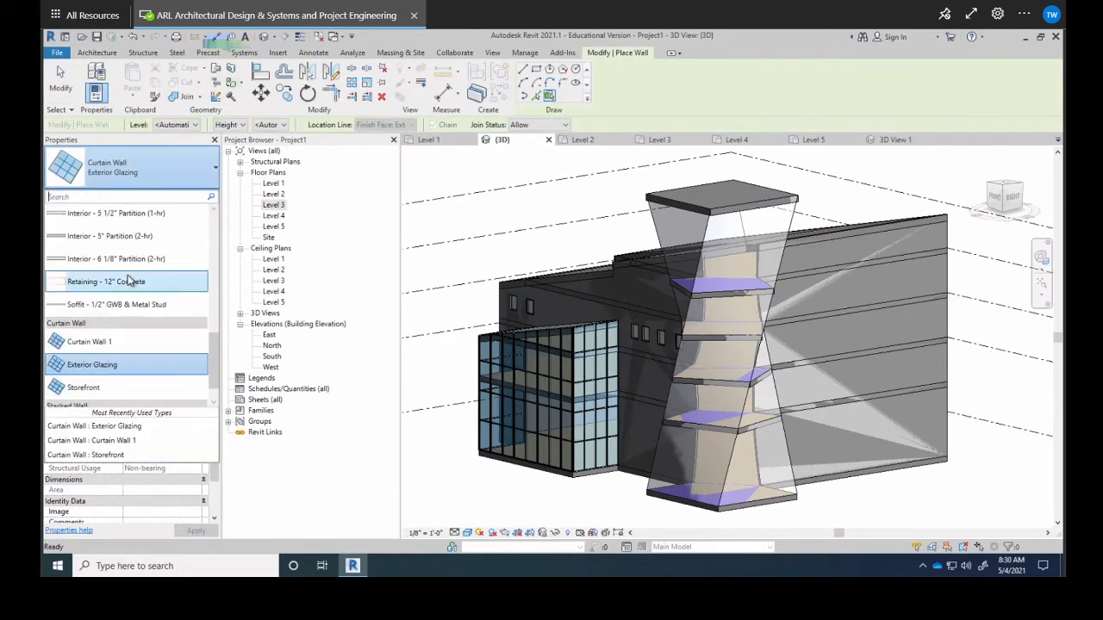
{"action": "scroll", "coordinate": [129, 267], "scroll_direction": "up", "scroll_amount": 1}
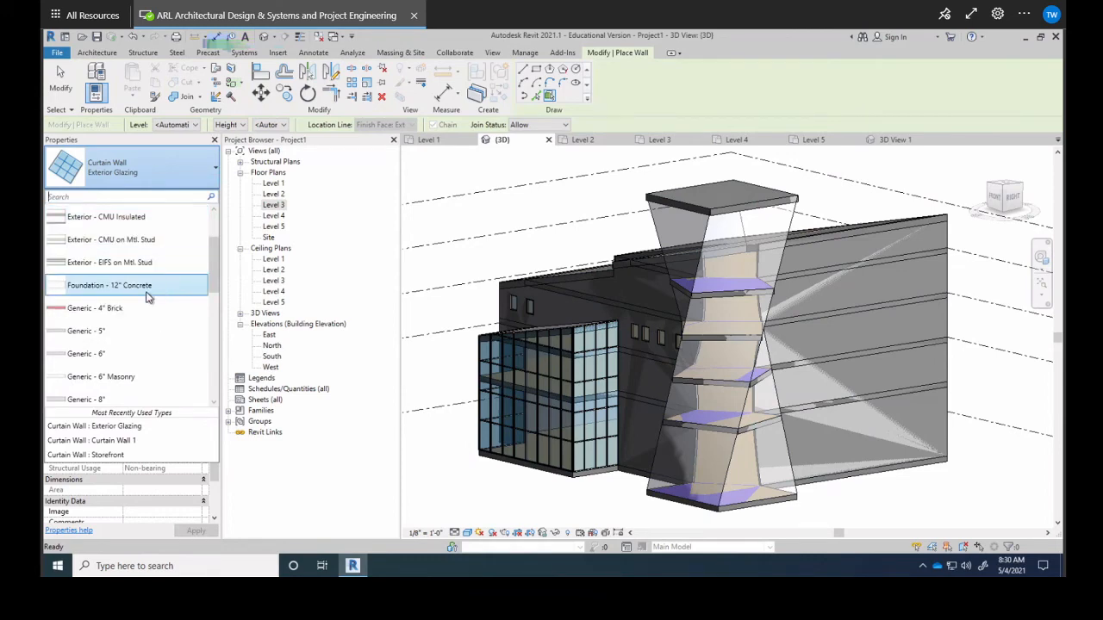
{"action": "left_click", "coordinate": [125, 309]}
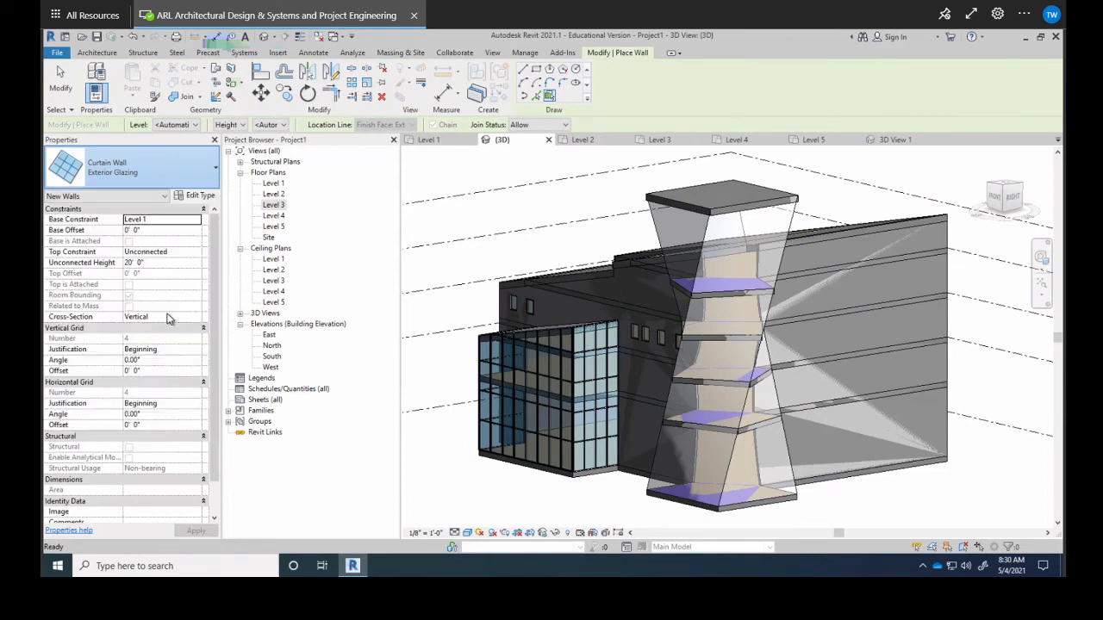
{"action": "left_click", "coordinate": [778, 205]}
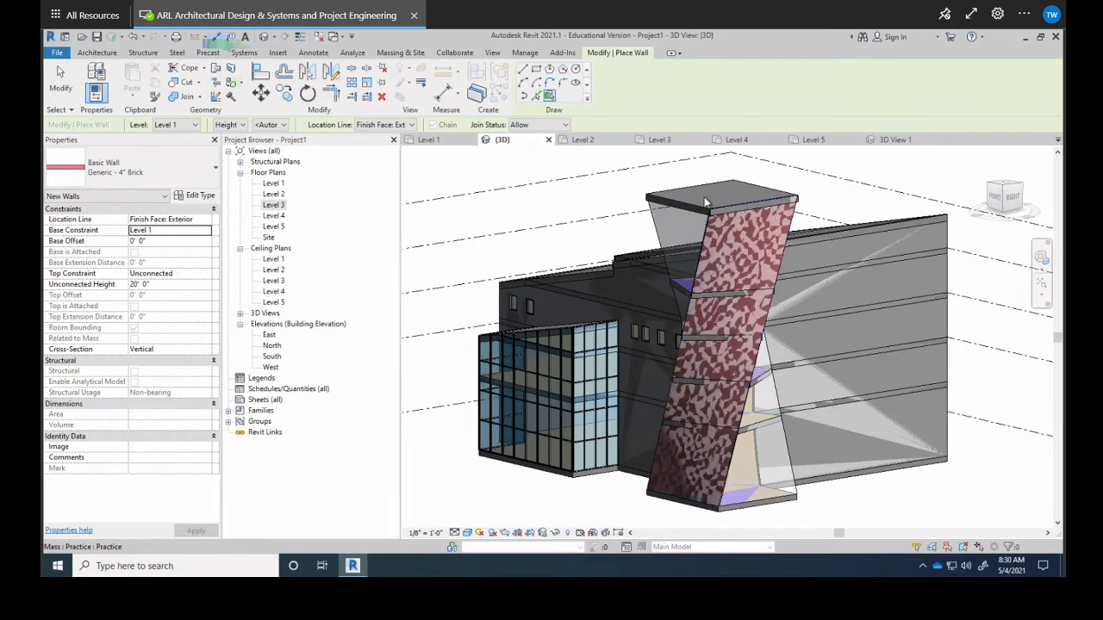
{"action": "left_click", "coordinate": [671, 205]}
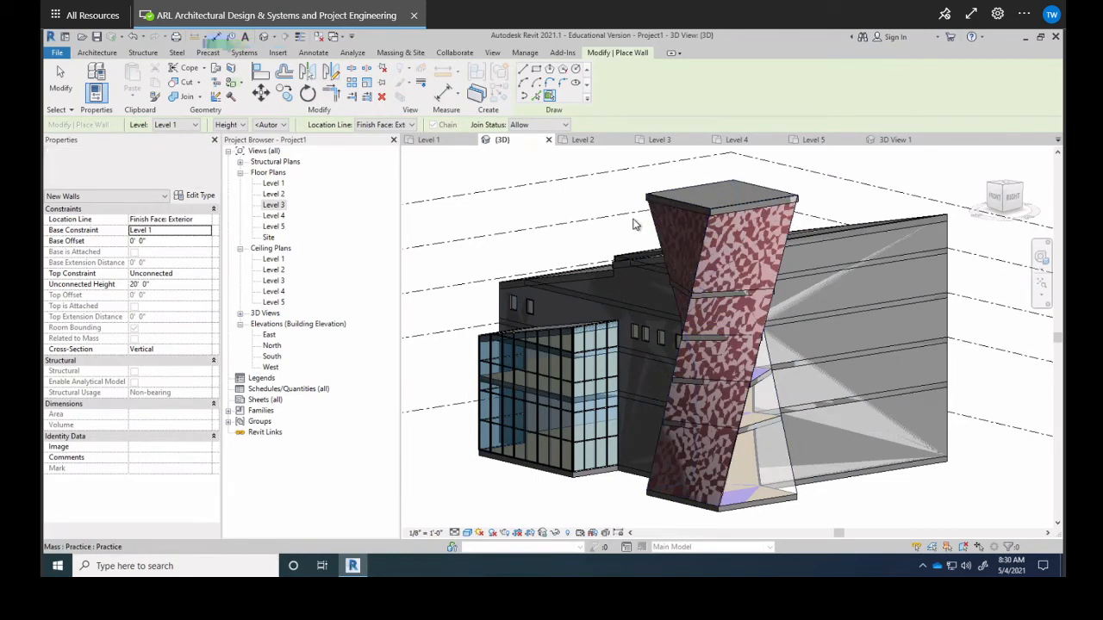
Step: Add Generic - 4" Brick walls by face to the tower's rear side and to the face meeting the main building
{"action": "middle_click_drag", "start_coordinate": [671, 205], "coordinate": [574, 201], "text": "shift"}
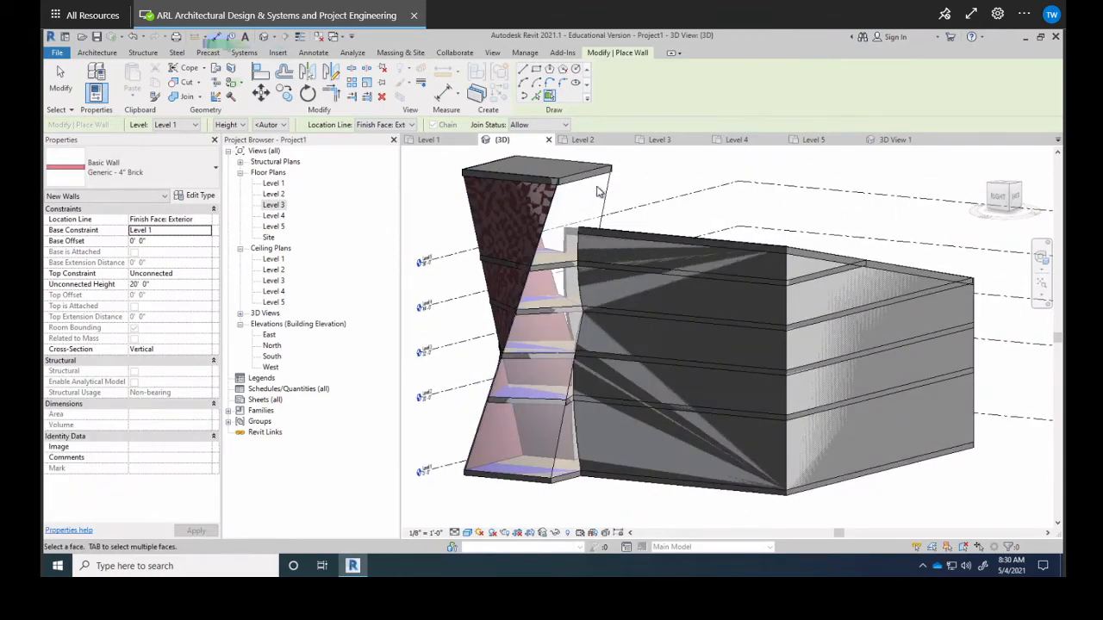
{"action": "left_click", "coordinate": [593, 183]}
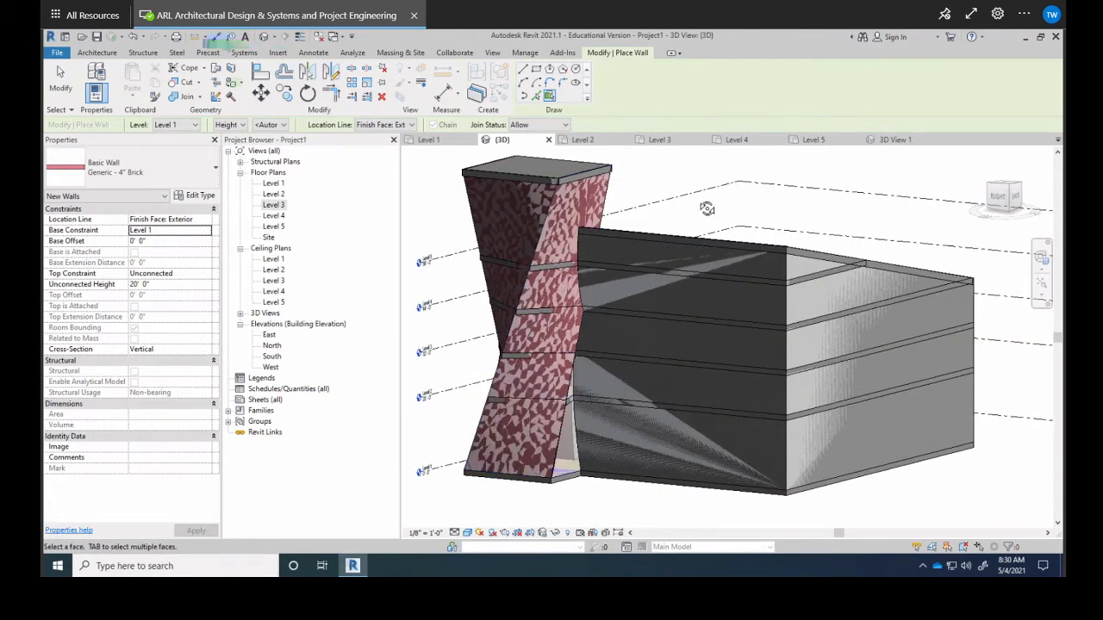
{"action": "middle_click_drag", "start_coordinate": [593, 183], "coordinate": [517, 431], "text": "shift"}
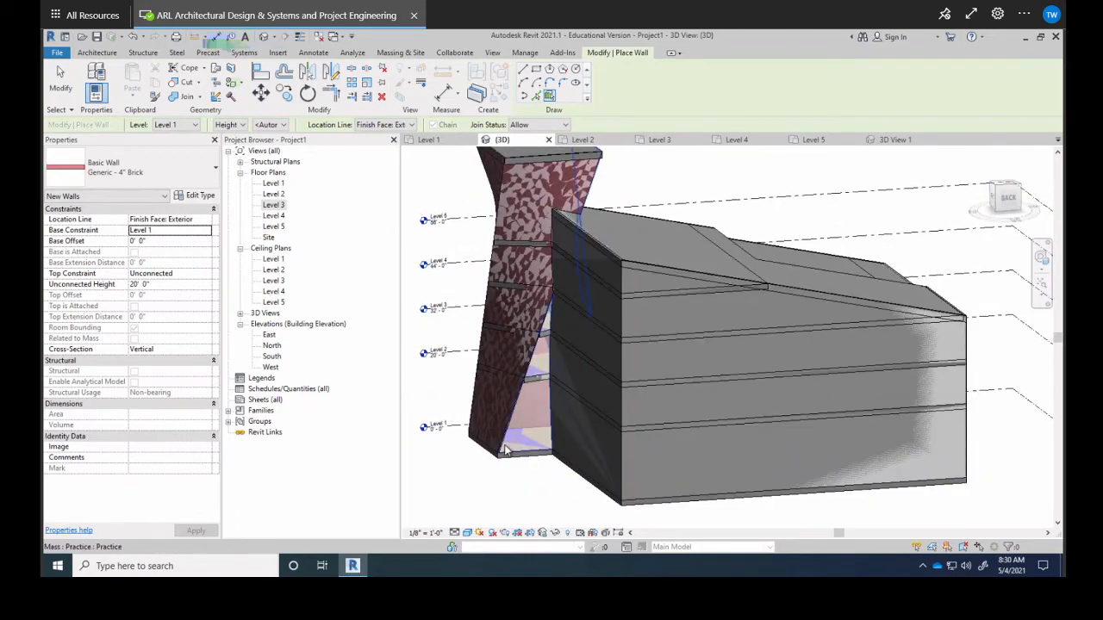
{"action": "left_click", "coordinate": [532, 427]}
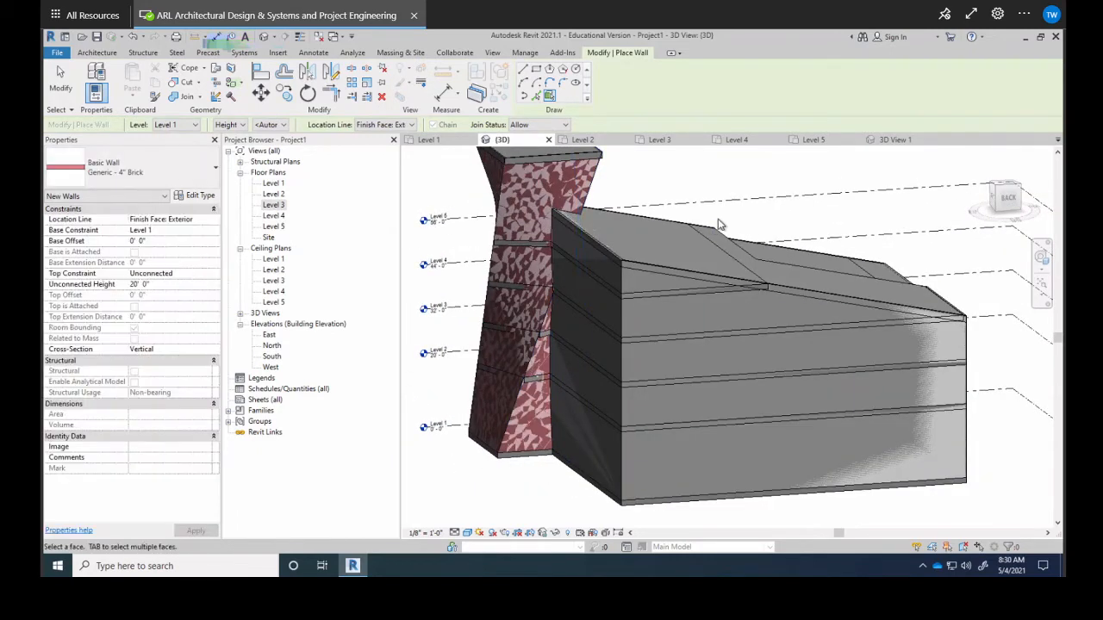
Step: Leave wall placement and examine the brick-clad tower and main building from the rear, side and front
{"action": "middle_click_drag", "start_coordinate": [715, 216], "coordinate": [580, 212], "text": "shift"}
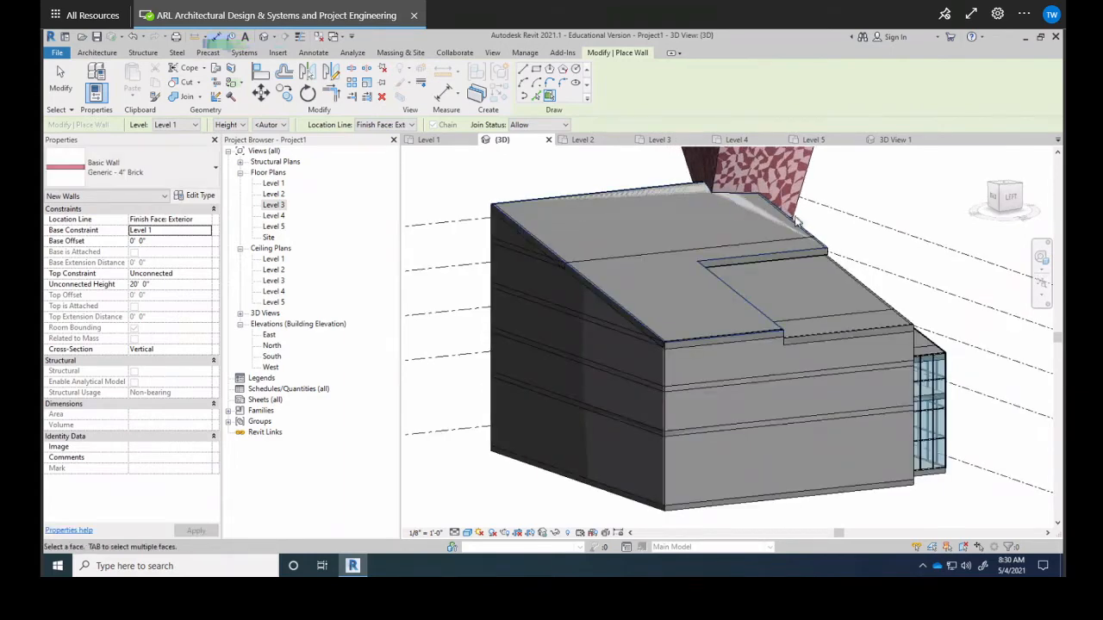
{"action": "scroll", "coordinate": [702, 205], "scroll_direction": "down", "scroll_amount": 4}
{"action": "middle_click_drag", "start_coordinate": [766, 255], "coordinate": [640, 285], "text": "shift"}
{"action": "scroll", "coordinate": [640, 287], "scroll_direction": "up", "scroll_amount": 5}
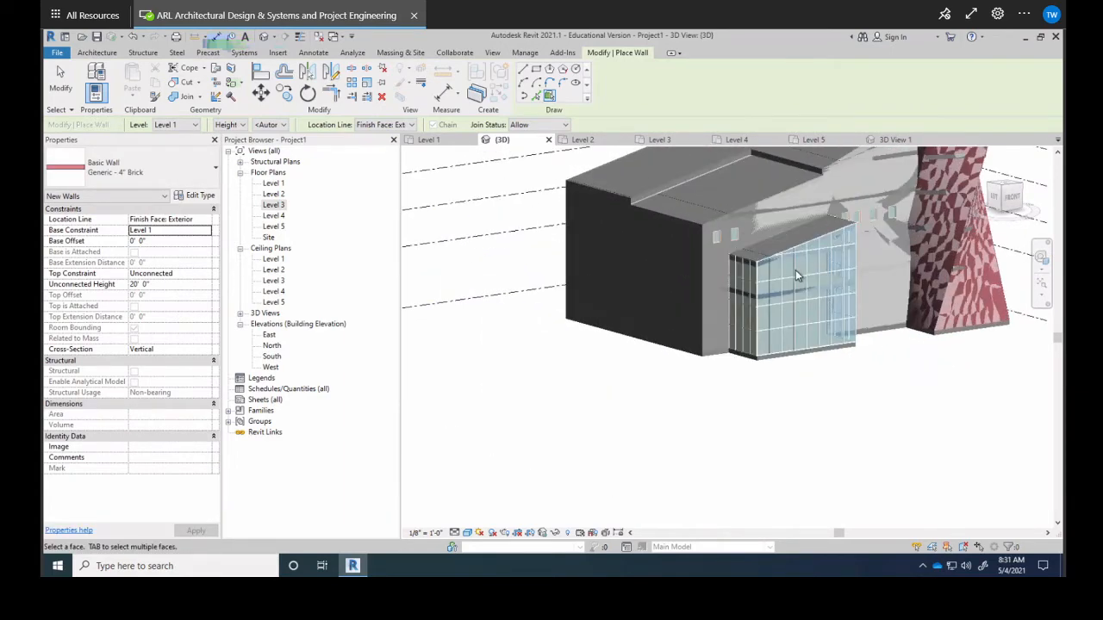
{"action": "key", "text": "Escape"}
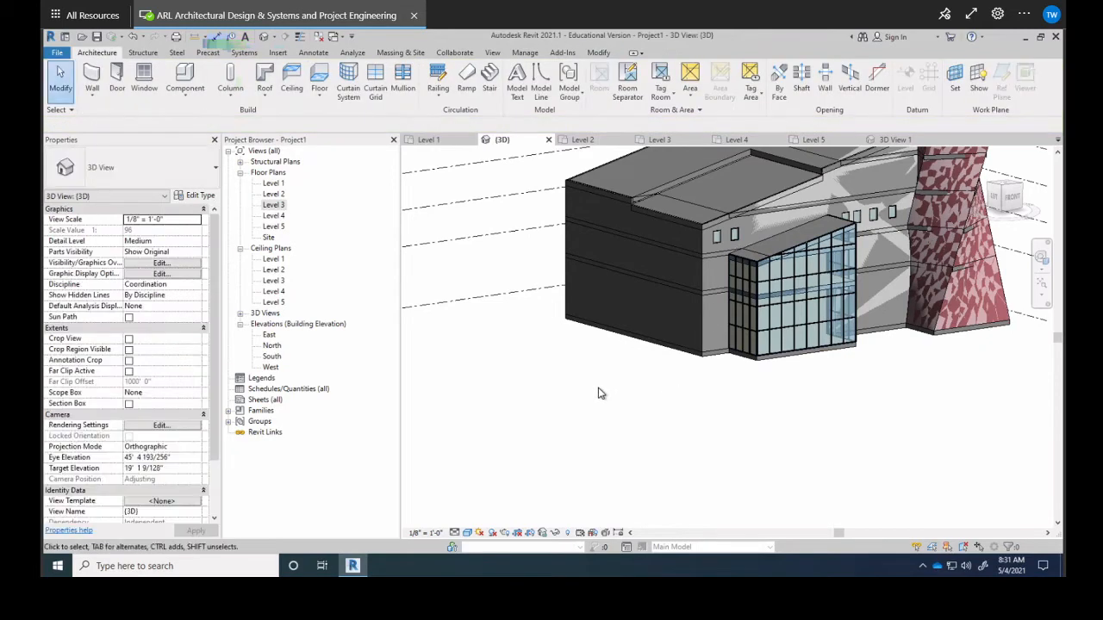
{"action": "left_click", "coordinate": [840, 349]}
{"action": "middle_click_drag", "start_coordinate": [840, 349], "coordinate": [707, 345], "text": "shift"}
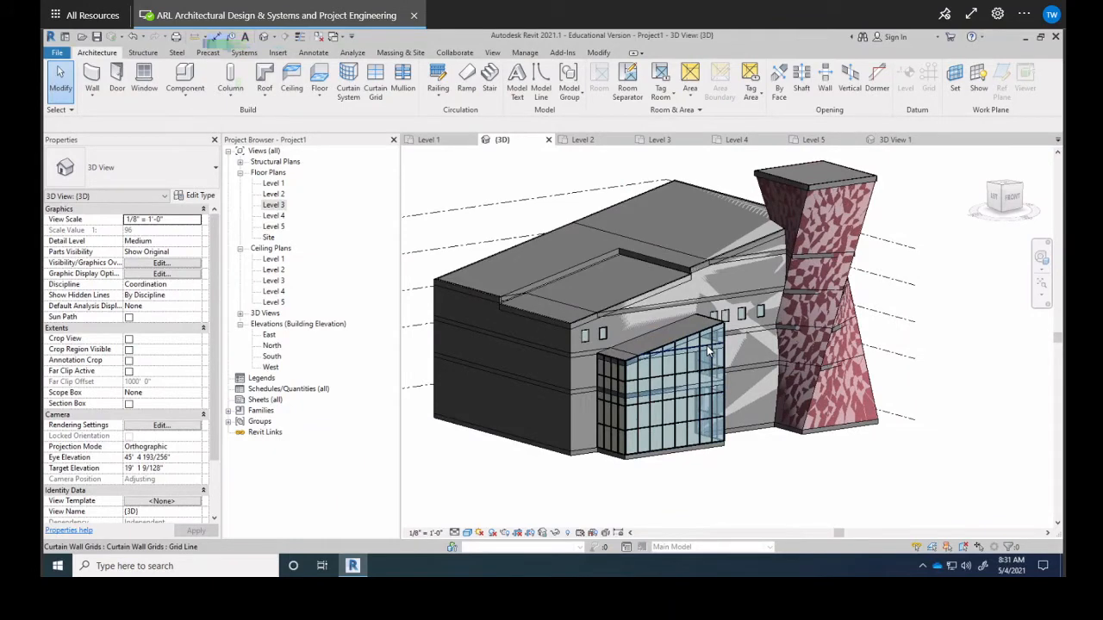
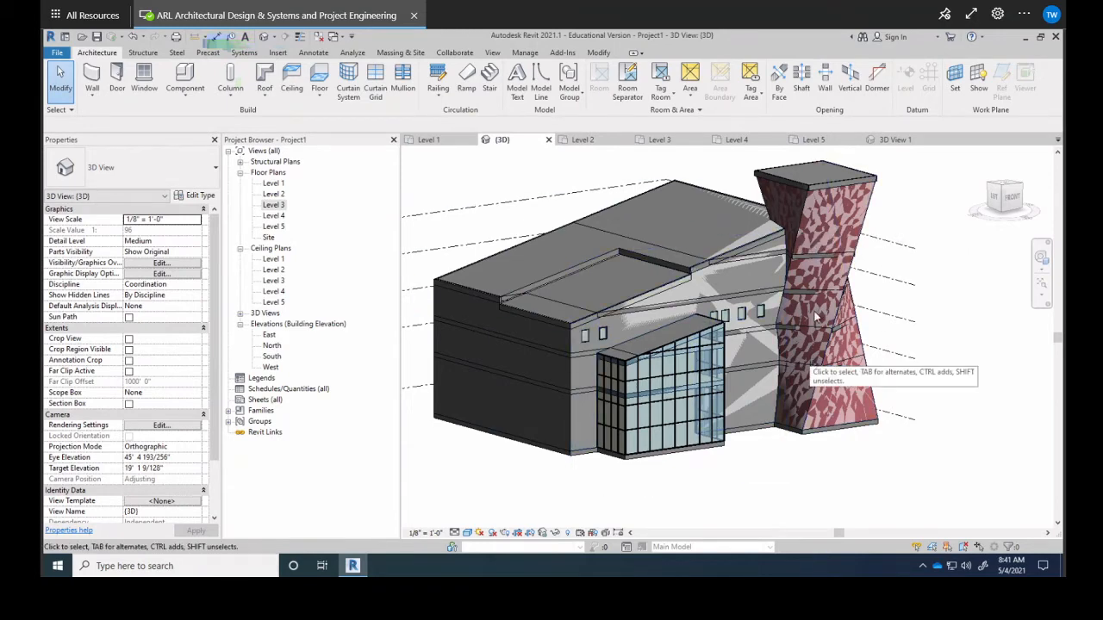
Step: Try to change the tower's front brick wall to the Curtain Wall 1 type, dismissing the save reminder
{"action": "left_click", "coordinate": [867, 205]}
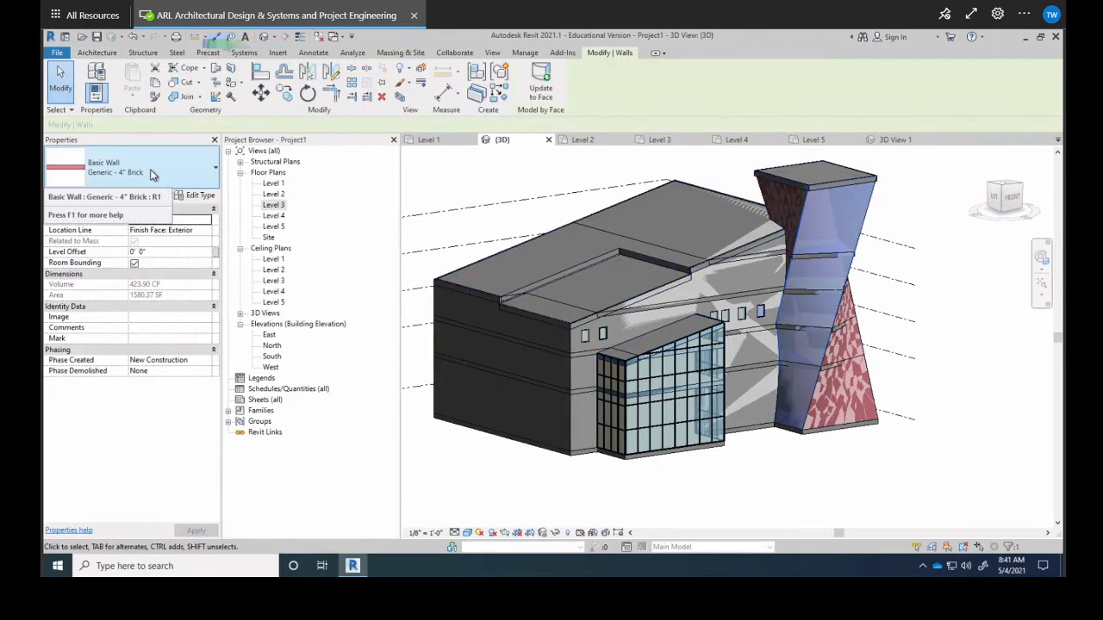
{"action": "left_click", "coordinate": [183, 164]}
{"action": "scroll", "coordinate": [117, 371], "scroll_direction": "down", "scroll_amount": 5}
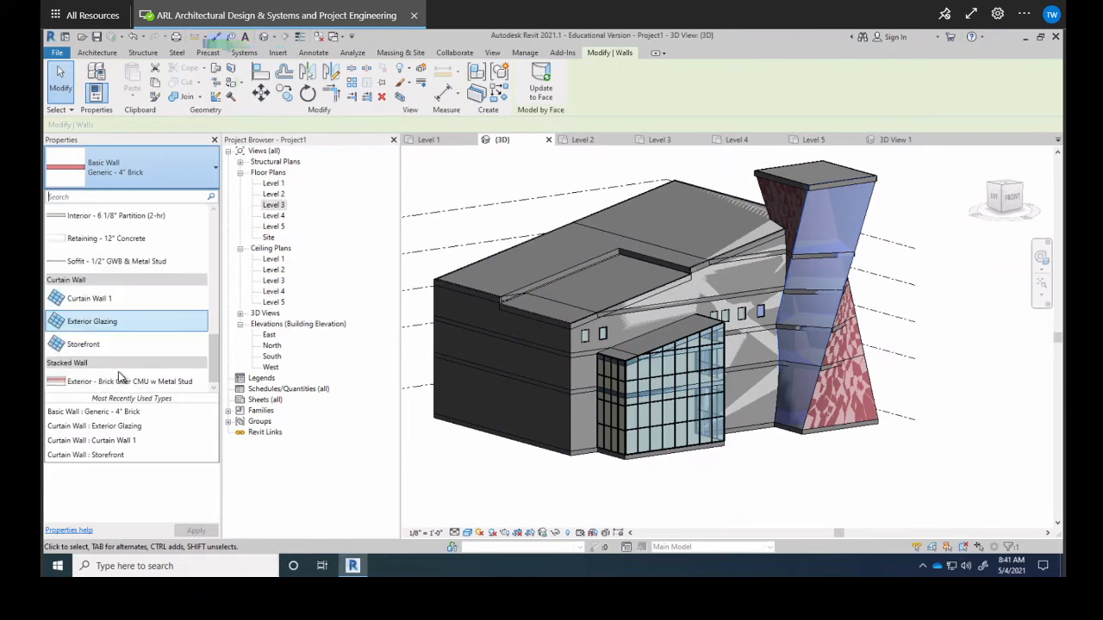
{"action": "left_click", "coordinate": [118, 300]}
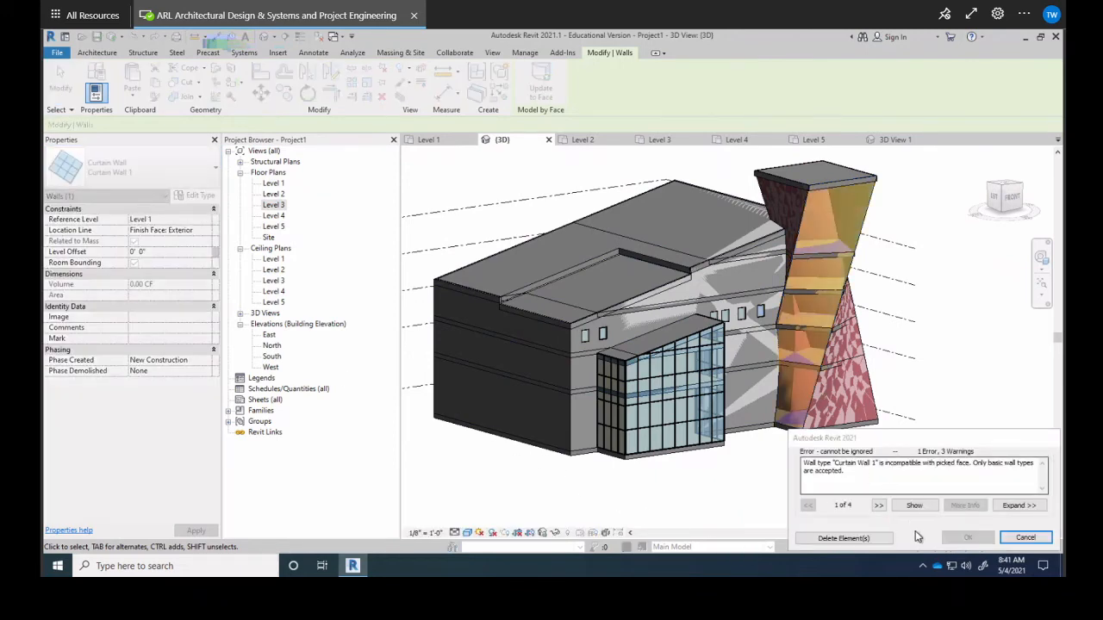
{"action": "left_click", "coordinate": [1025, 539]}
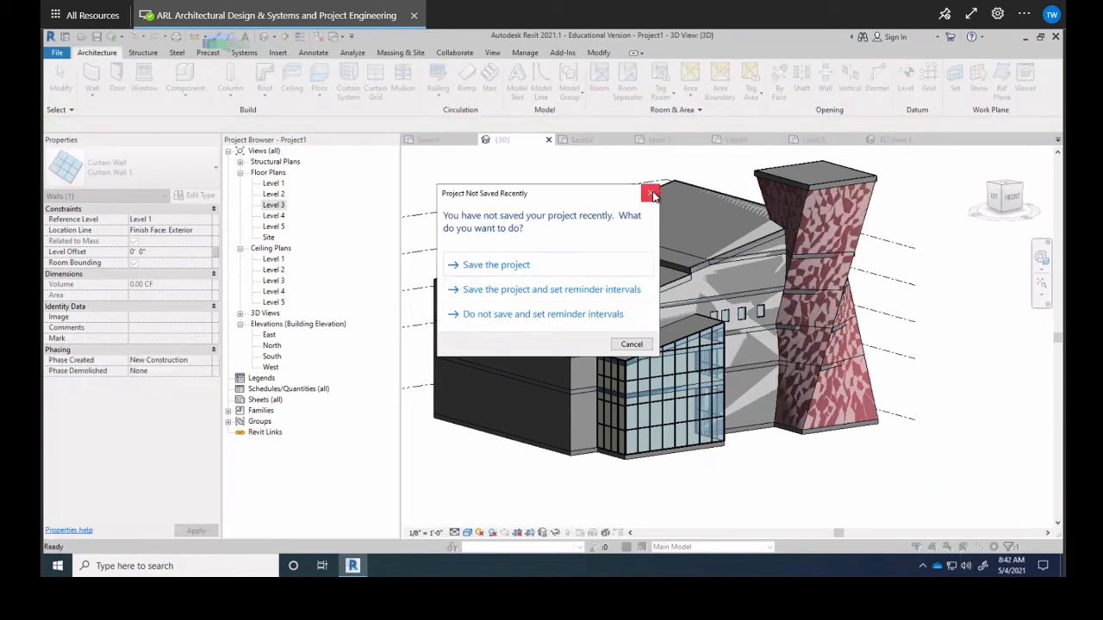
{"action": "left_click", "coordinate": [651, 193]}
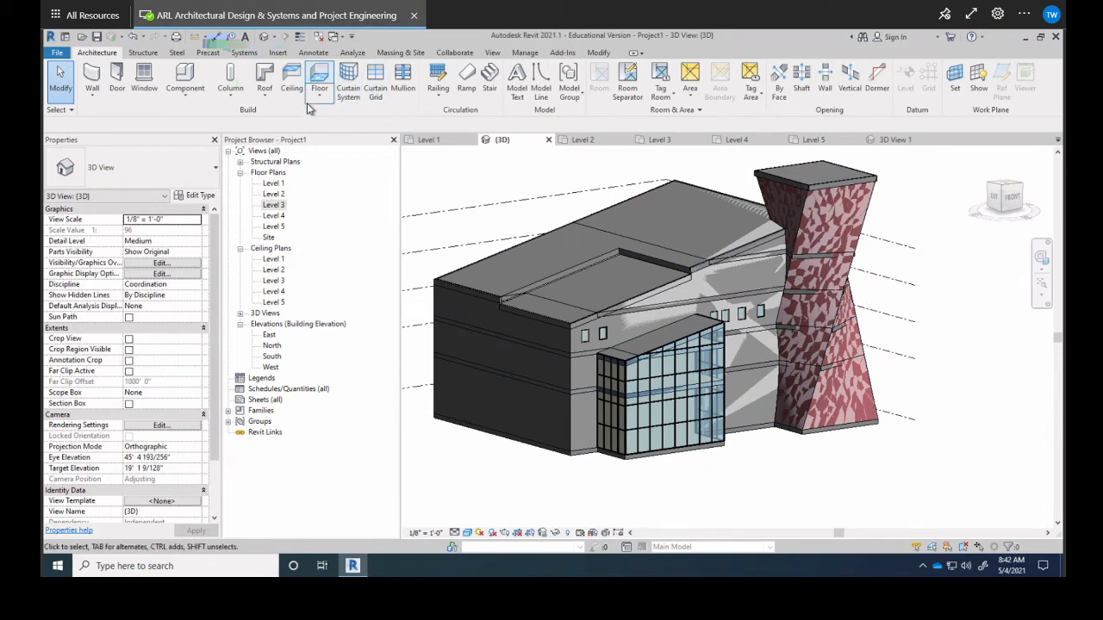
Step: Start a new in-place mass and enter a first name as its name
{"action": "middle_click_drag", "start_coordinate": [793, 254], "coordinate": [701, 272], "text": "shift"}
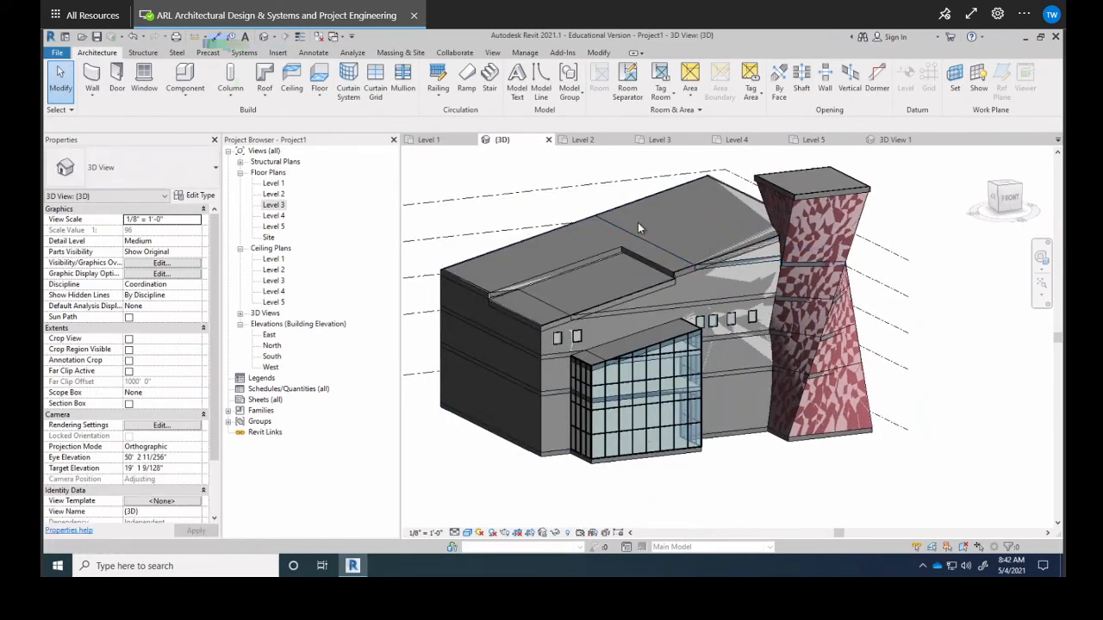
{"action": "scroll", "coordinate": [631, 278], "scroll_direction": "down", "scroll_amount": 3}
{"action": "middle_click_drag", "start_coordinate": [631, 278], "coordinate": [649, 295], "text": "shift"}
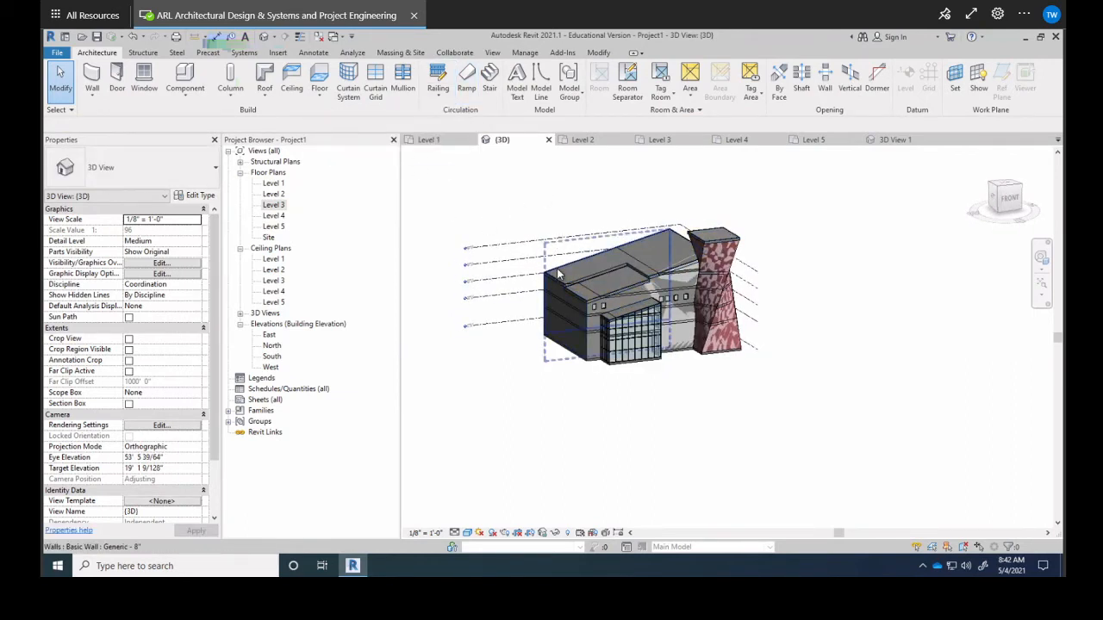
{"action": "middle_click_drag", "start_coordinate": [643, 340], "coordinate": [650, 379], "text": "shift"}
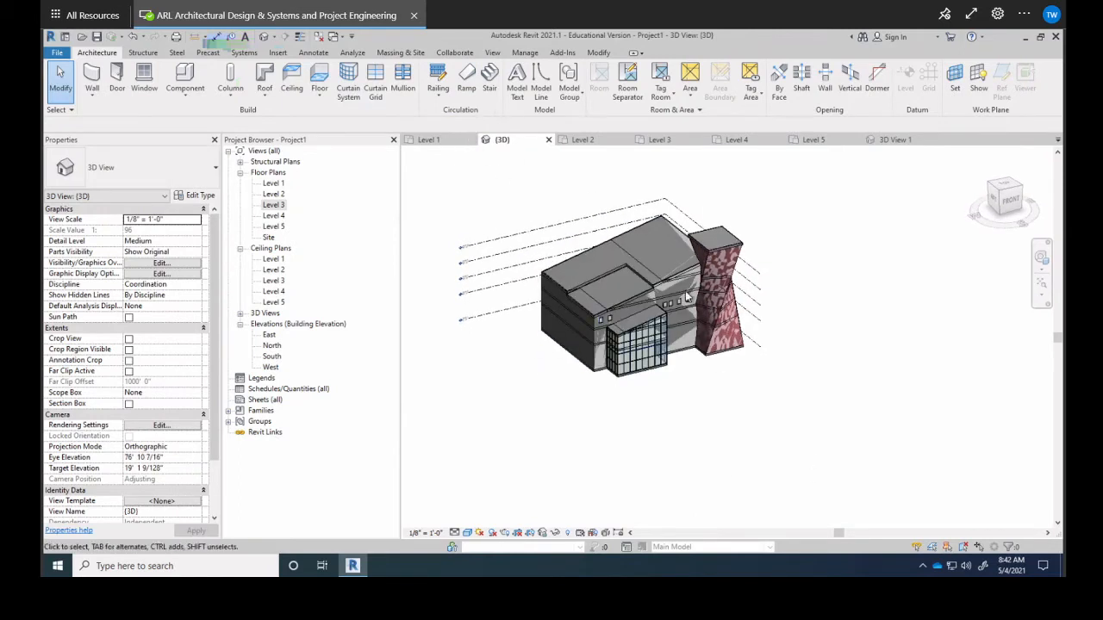
{"action": "left_click", "coordinate": [400, 52]}
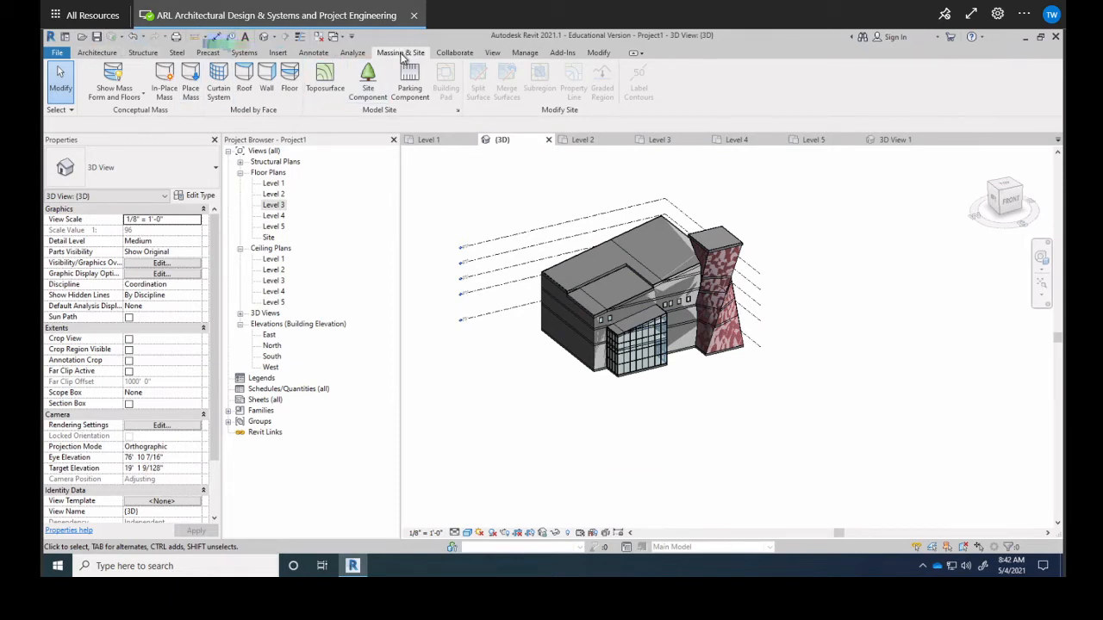
{"action": "left_click", "coordinate": [164, 95]}
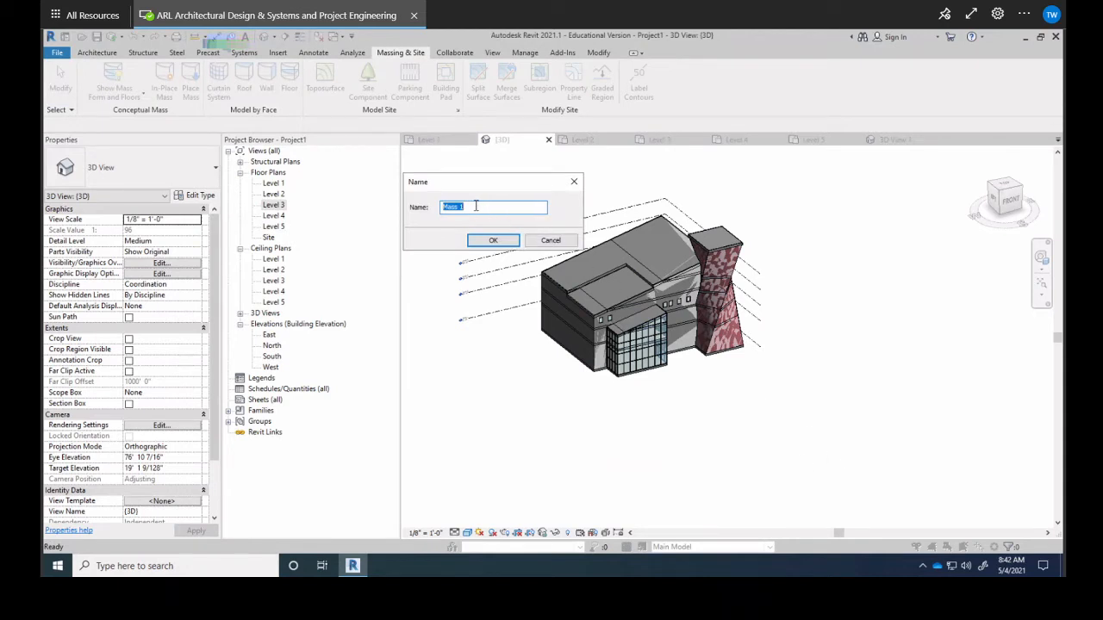
{"action": "type", "text": "Terry"}
{"action": "key", "text": "Return"}
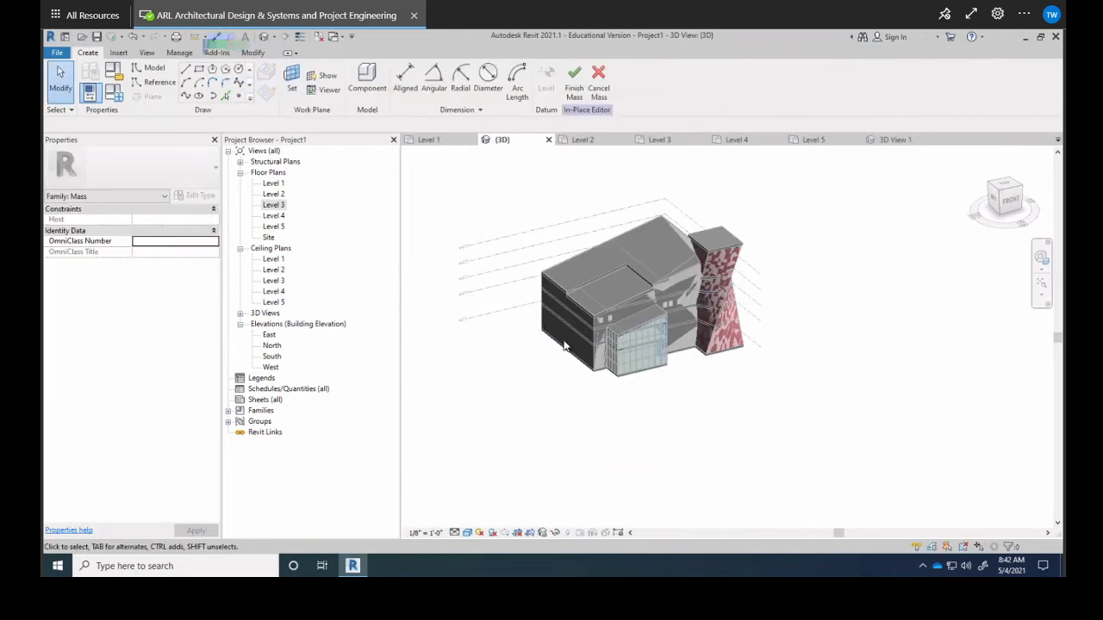
Step: Sketch a rectangle about 84'-6" by 58'-6" on Level 1, beside the main building
{"action": "mouse_move", "coordinate": [565, 345]}
{"action": "middle_mouse_down", "text": "shift"}
{"action": "mouse_move", "coordinate": [680, 253]}
{"action": "mouse_move", "coordinate": [637, 256]}
{"action": "mouse_move", "coordinate": [636, 351]}
{"action": "mouse_move", "coordinate": [647, 352]}
{"action": "mouse_move", "coordinate": [591, 275]}
{"action": "mouse_move", "coordinate": [614, 345]}
{"action": "mouse_move", "coordinate": [569, 345]}
{"action": "mouse_move", "coordinate": [653, 308]}
{"action": "mouse_move", "coordinate": [736, 330]}
{"action": "mouse_move", "coordinate": [741, 406]}
{"action": "mouse_move", "coordinate": [754, 411]}
{"action": "mouse_move", "coordinate": [743, 405]}
{"action": "middle_mouse_up", "text": "shift"}
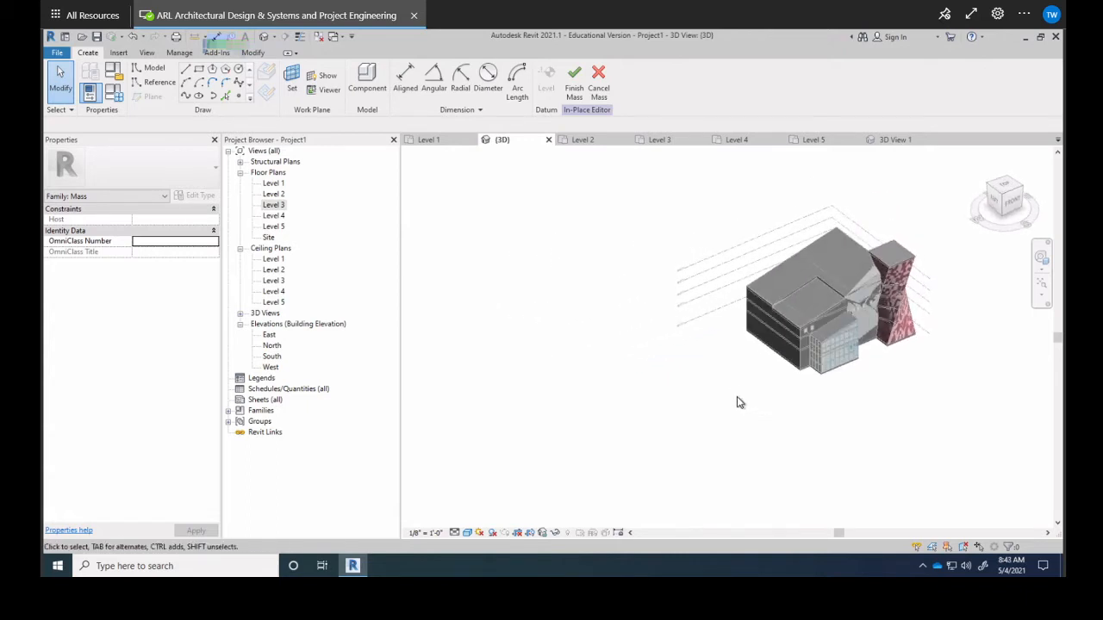
{"action": "left_click", "coordinate": [201, 74]}
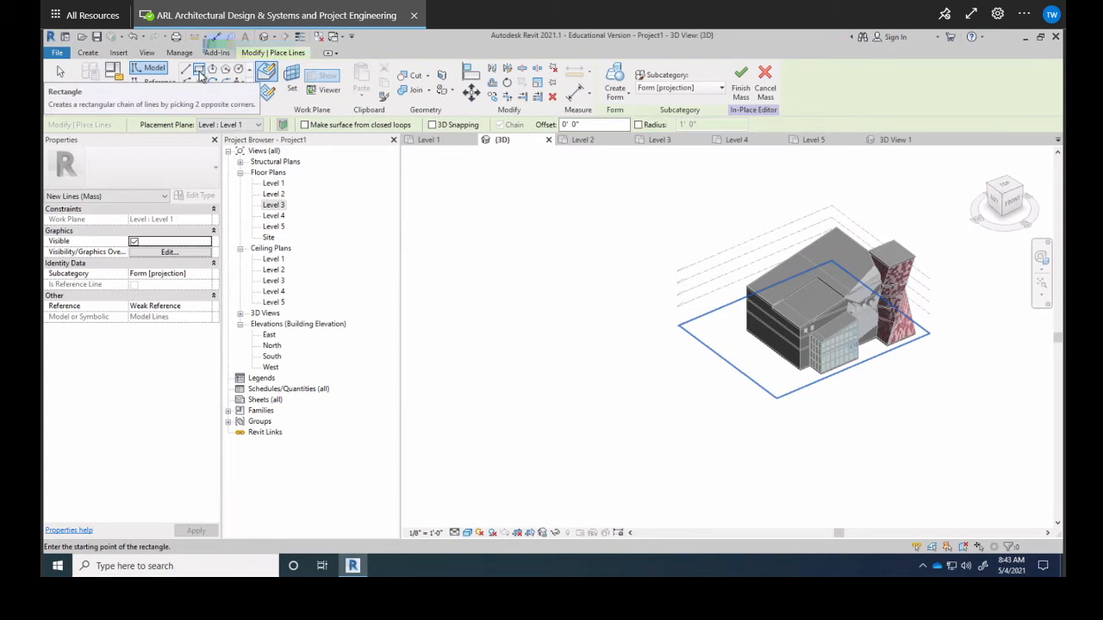
{"action": "left_click", "coordinate": [653, 383]}
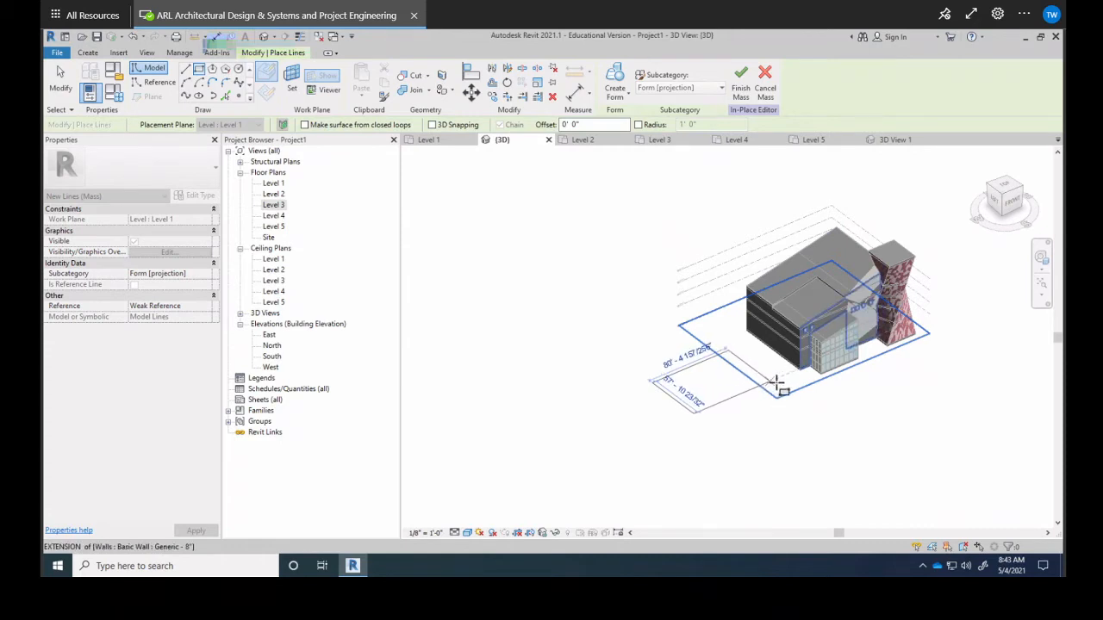
{"action": "left_click", "coordinate": [776, 381]}
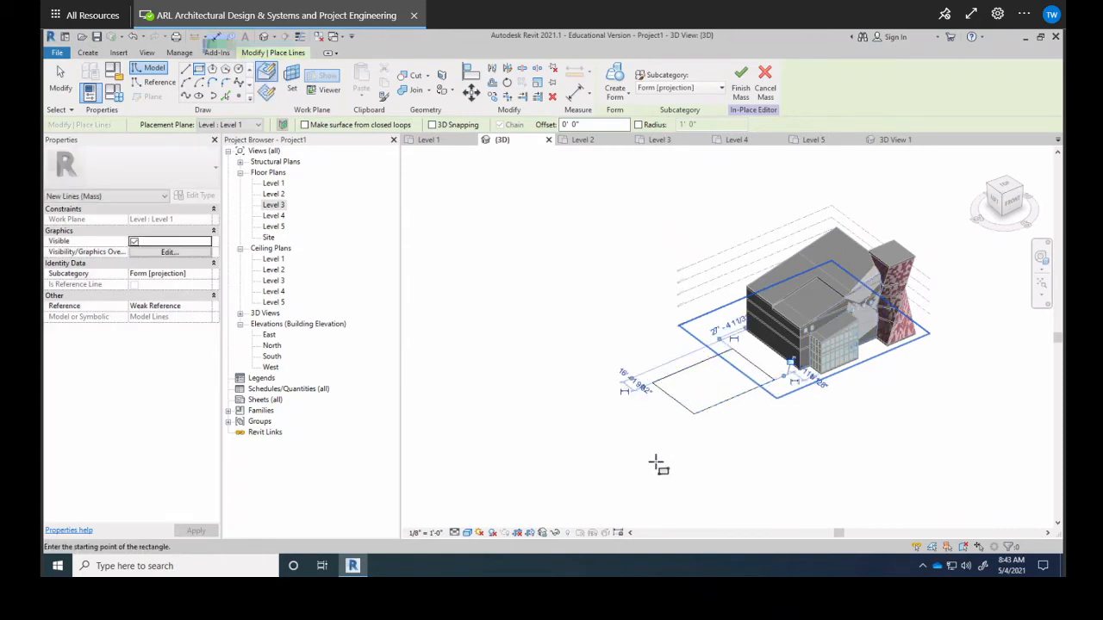
{"action": "key", "text": "Escape"}
{"action": "key", "text": "Escape"}
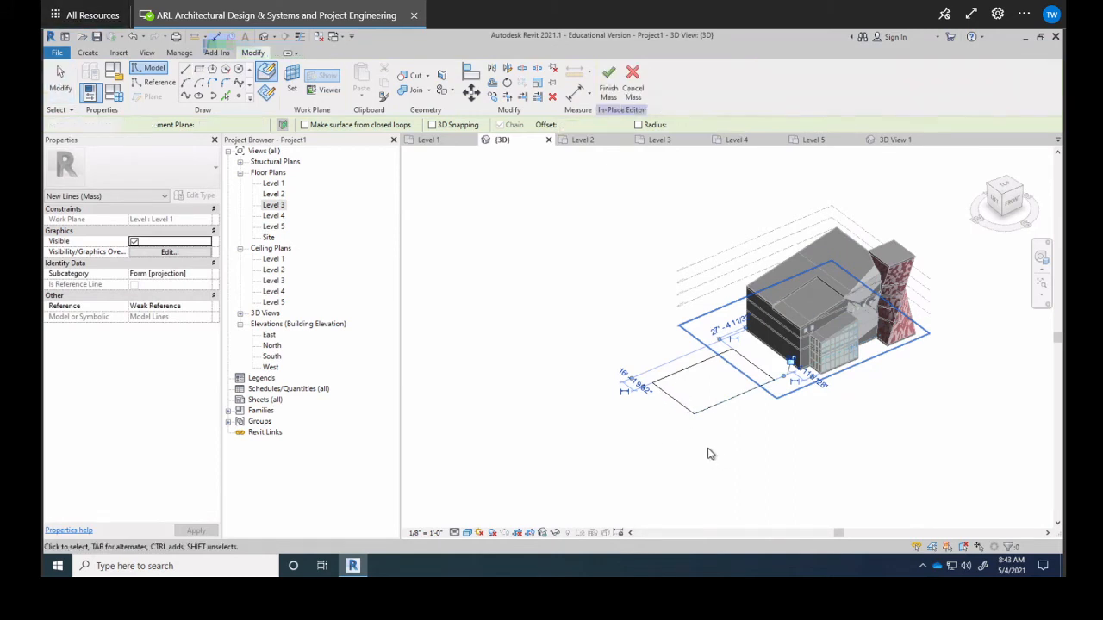
Step: Create a solid form from the rectangle and raise its top face to a height of about 115 feet
{"action": "left_click", "coordinate": [692, 373]}
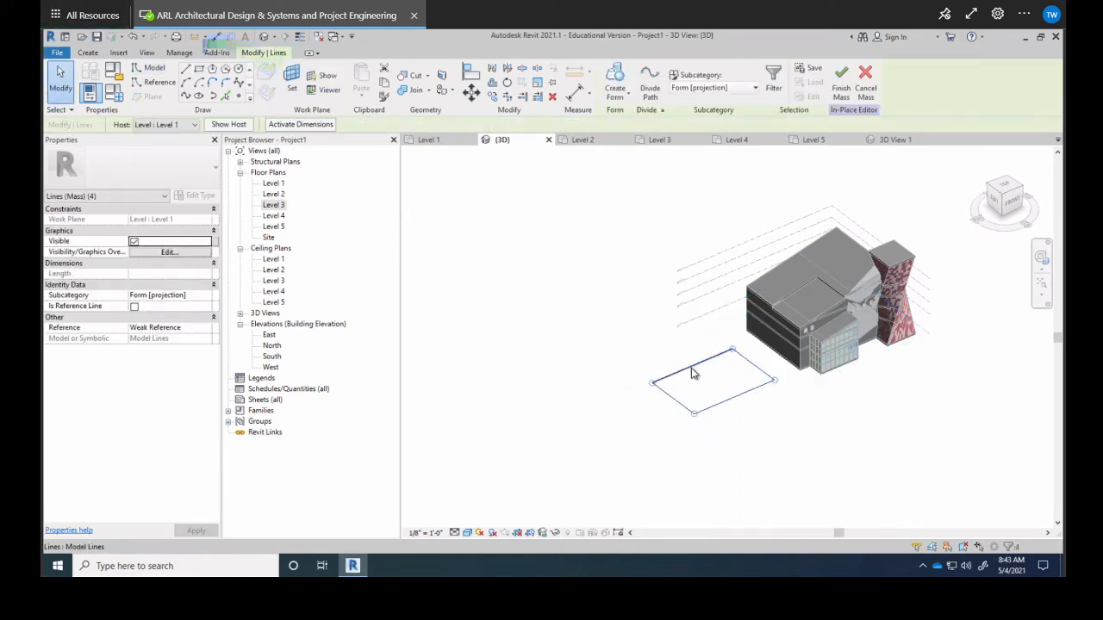
{"action": "left_click", "coordinate": [614, 78]}
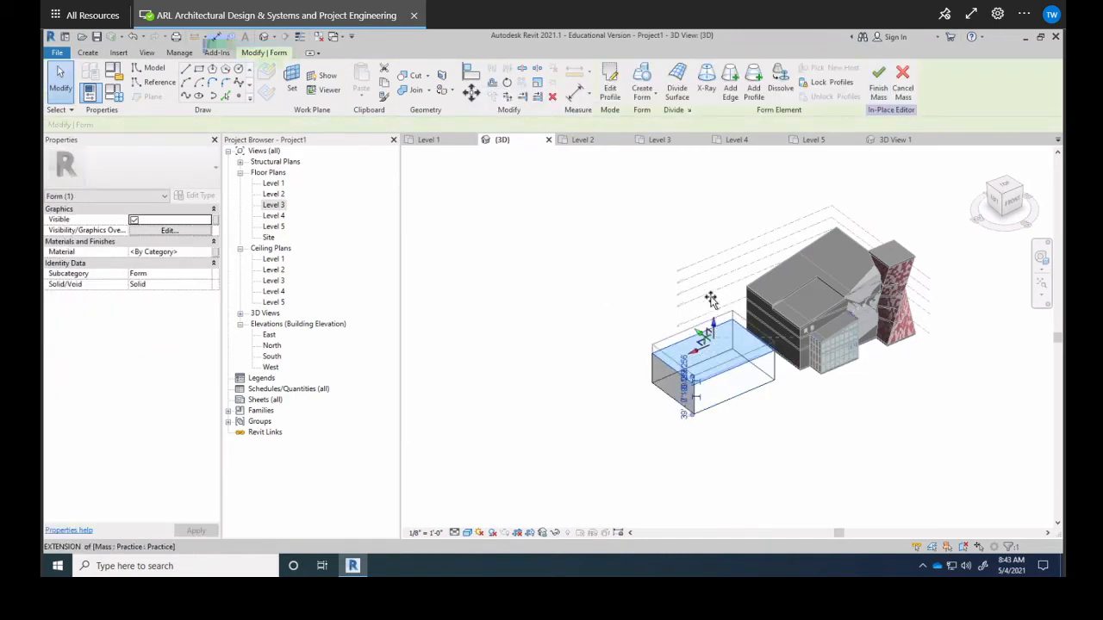
{"action": "left_click_drag", "start_coordinate": [711, 299], "coordinate": [710, 241]}
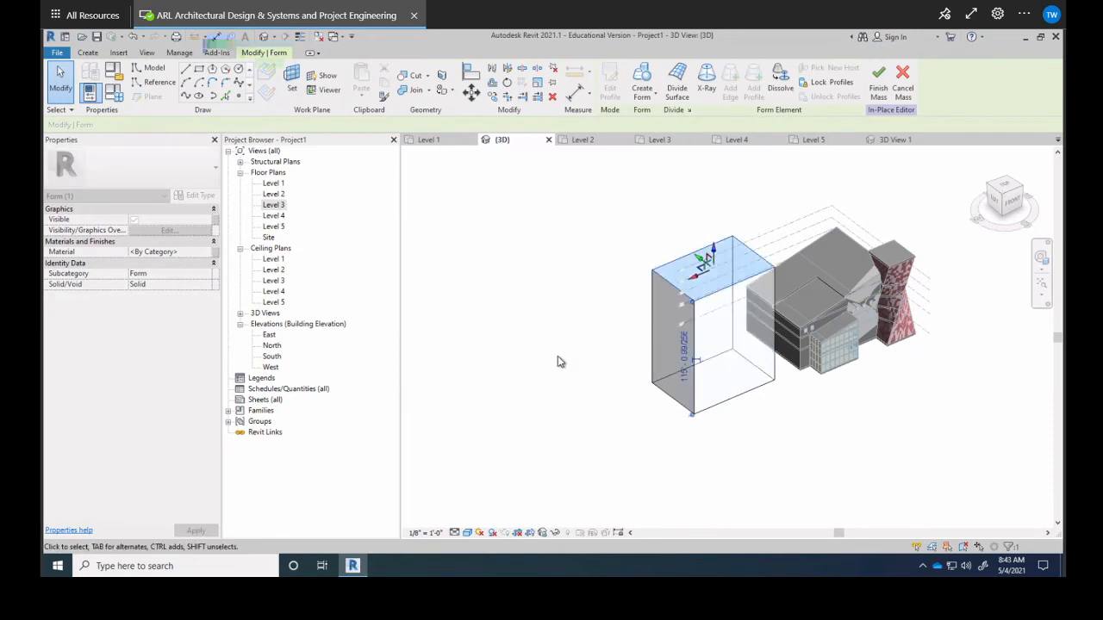
{"action": "left_click", "coordinate": [539, 325]}
Step: Pull the box form's nearest top corner straight down to slope the adjoining faces
{"action": "middle_click_drag", "start_coordinate": [611, 337], "coordinate": [646, 365], "text": "shift"}
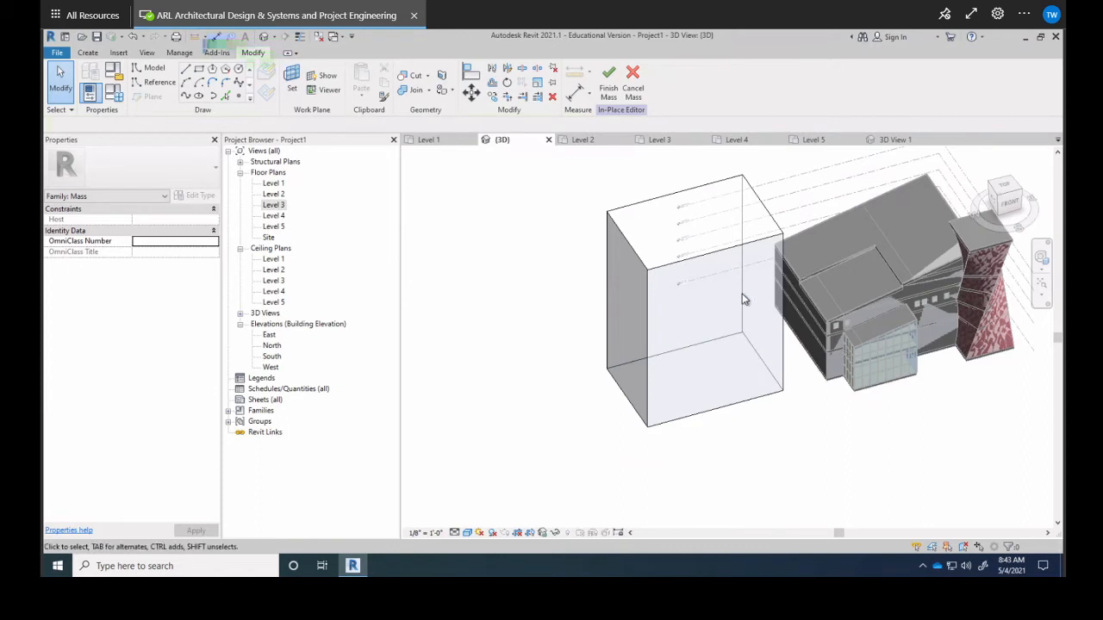
{"action": "middle_click_drag", "start_coordinate": [728, 336], "coordinate": [668, 300], "text": "shift"}
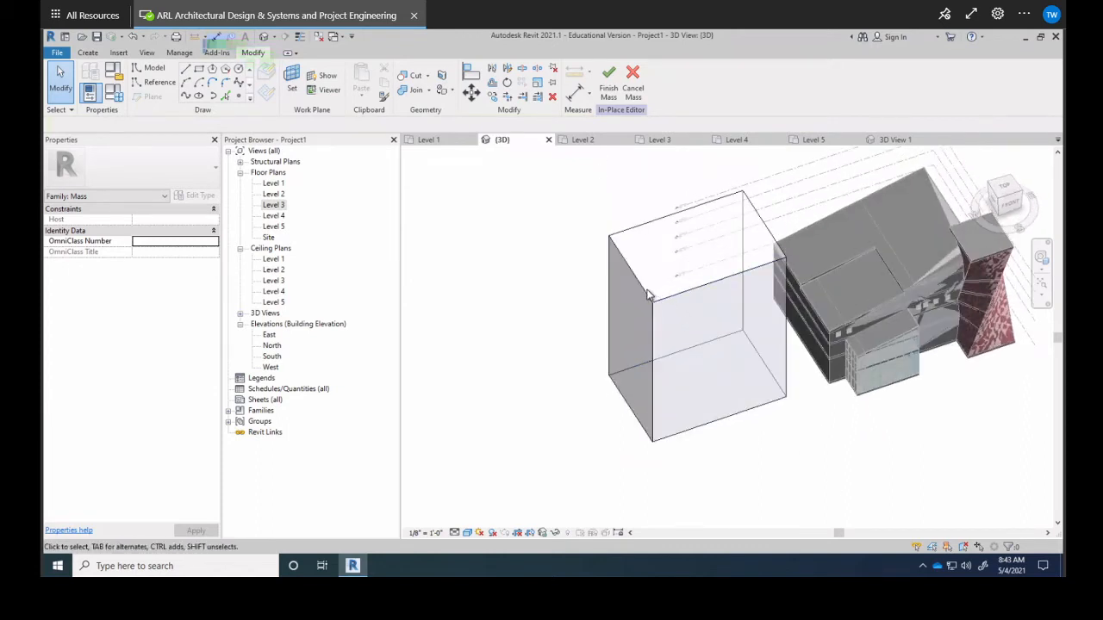
{"action": "left_click", "coordinate": [654, 307]}
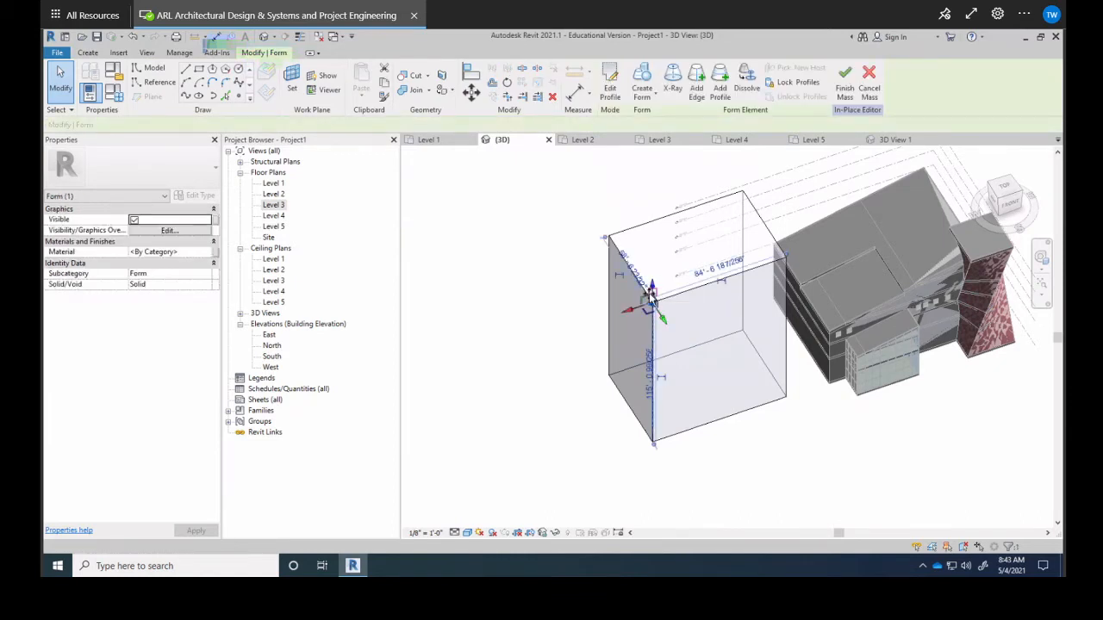
{"action": "left_click_drag", "start_coordinate": [653, 287], "coordinate": [649, 365]}
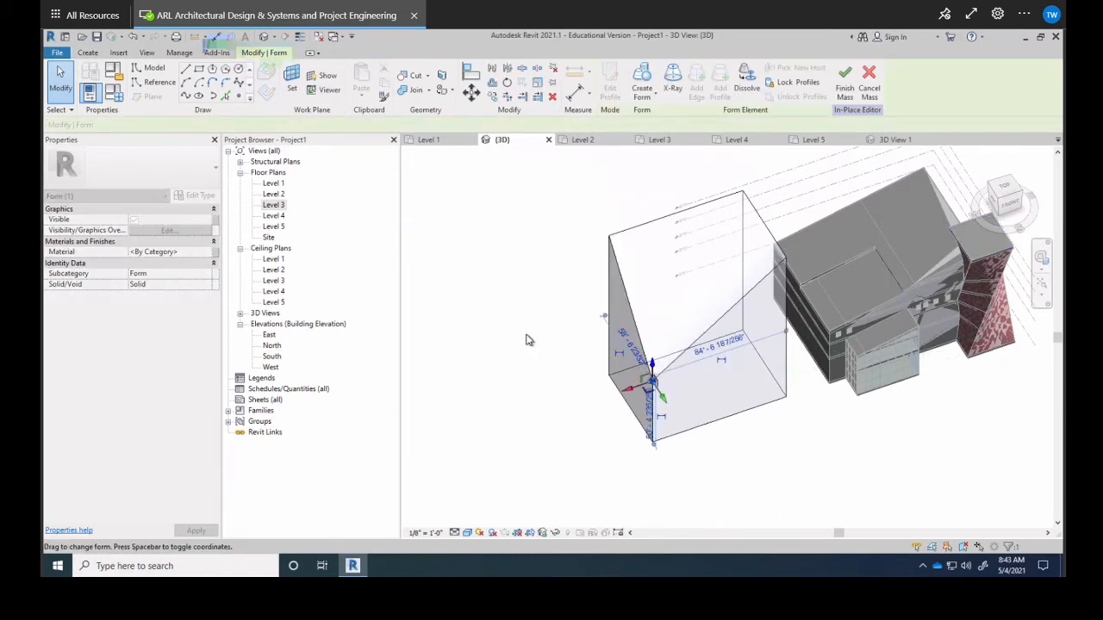
{"action": "left_click", "coordinate": [443, 305]}
Step: Try to lower the rear top edge of the box form vertically
{"action": "middle_click_drag", "start_coordinate": [614, 299], "coordinate": [675, 279], "text": "shift"}
{"action": "scroll", "coordinate": [660, 180], "scroll_direction": "up", "scroll_amount": 4}
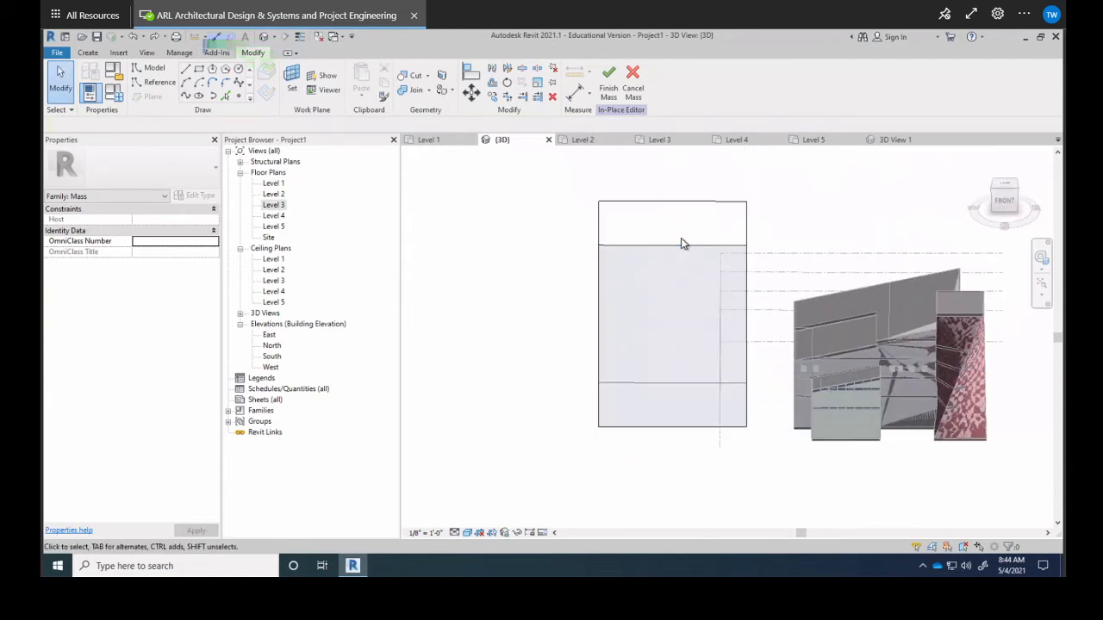
{"action": "middle_click_drag", "start_coordinate": [681, 241], "coordinate": [728, 290], "text": "shift"}
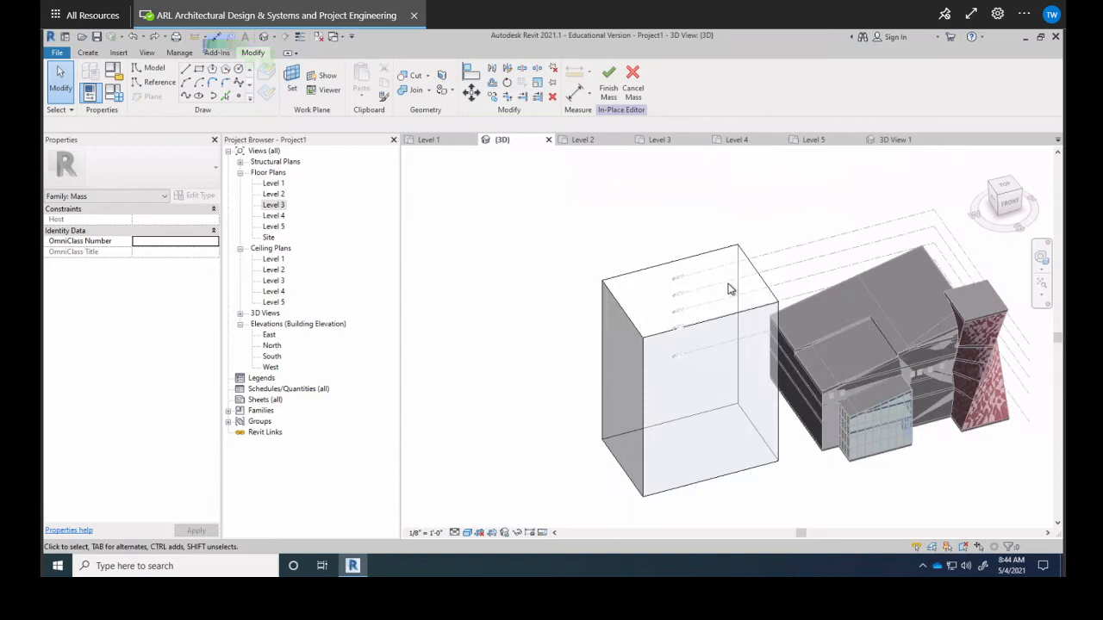
{"action": "left_click", "coordinate": [673, 270]}
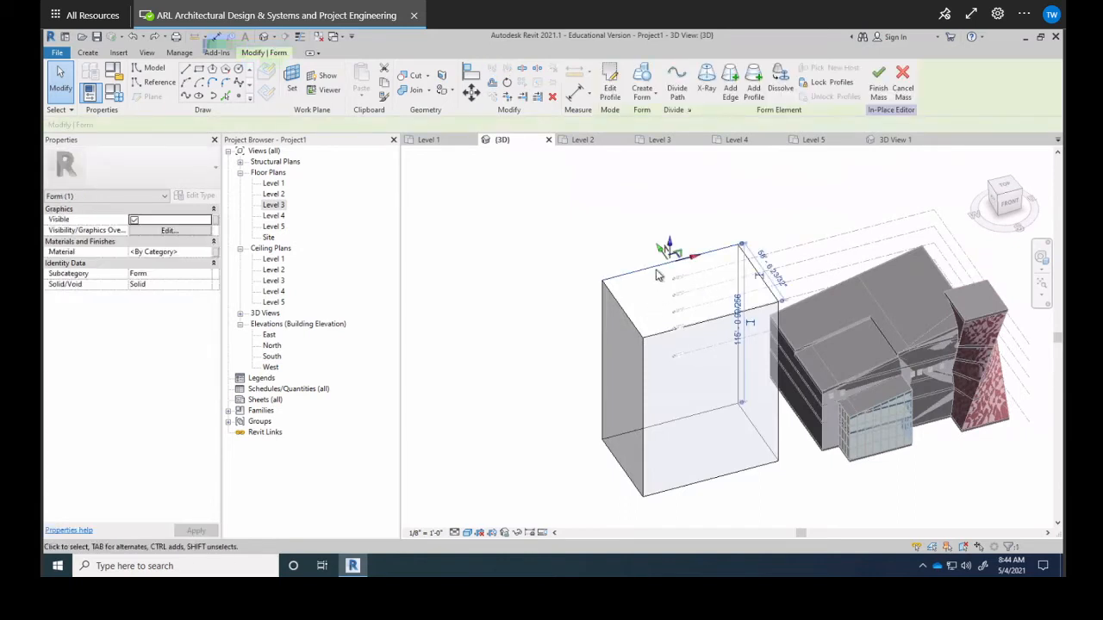
{"action": "right_click", "coordinate": [677, 261]}
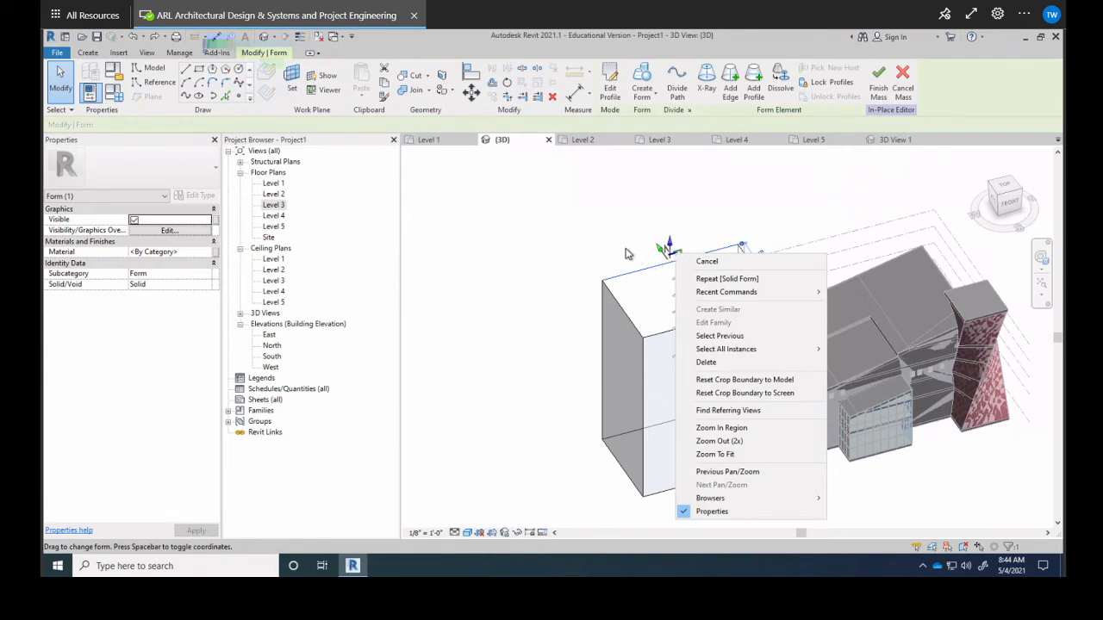
{"action": "key", "text": "Escape"}
{"action": "scroll", "coordinate": [672, 306], "scroll_direction": "up", "scroll_amount": 3}
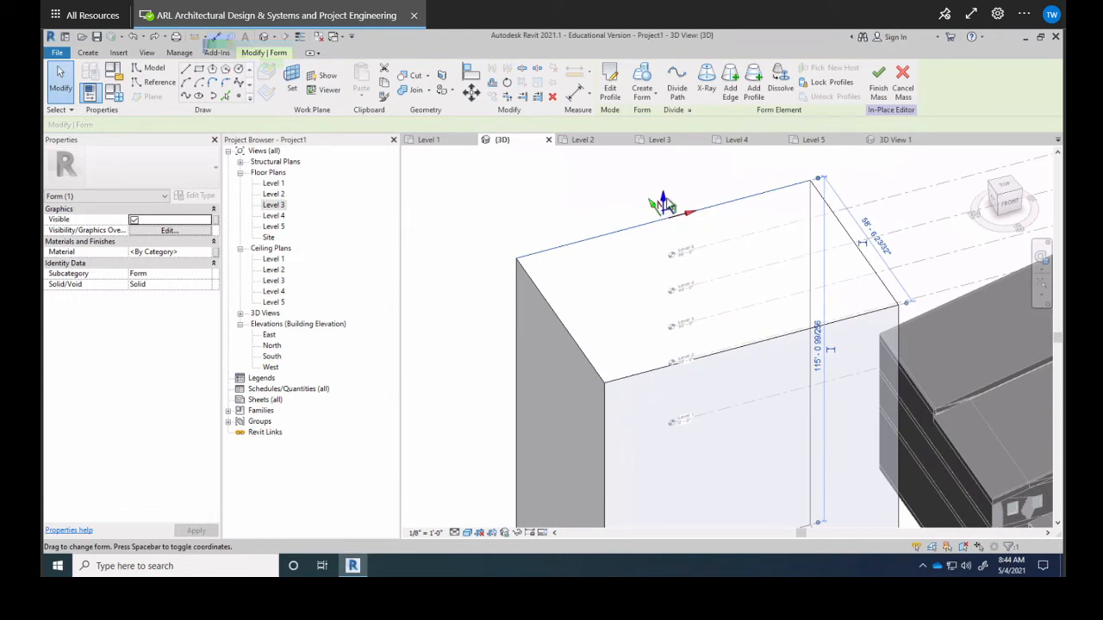
{"action": "left_click_drag", "start_coordinate": [663, 204], "coordinate": [670, 260]}
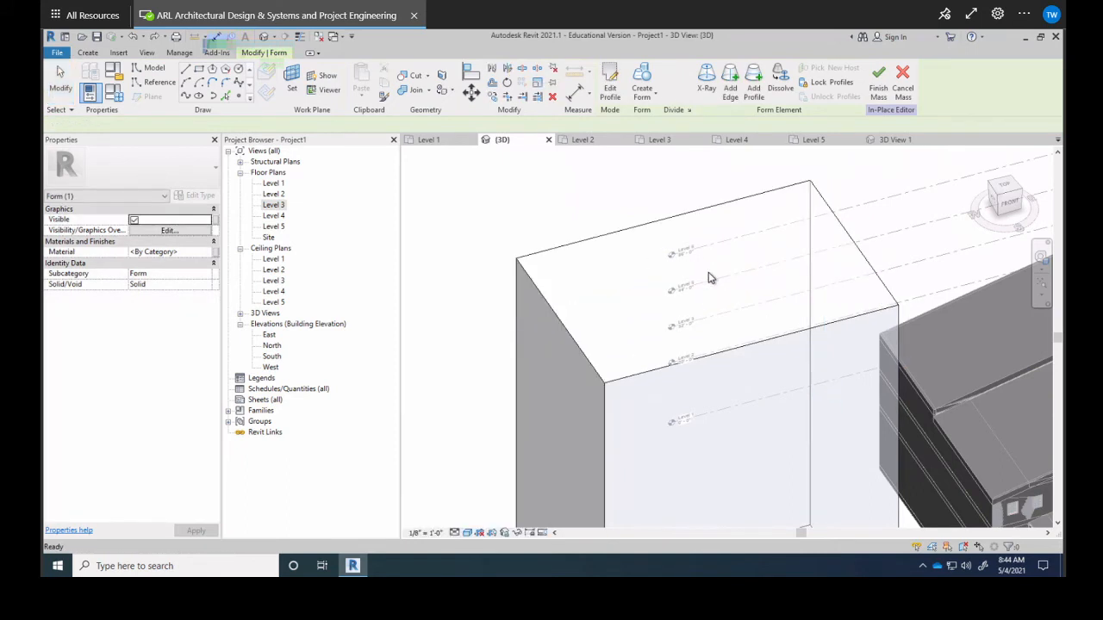
{"action": "key", "text": "Escape"}
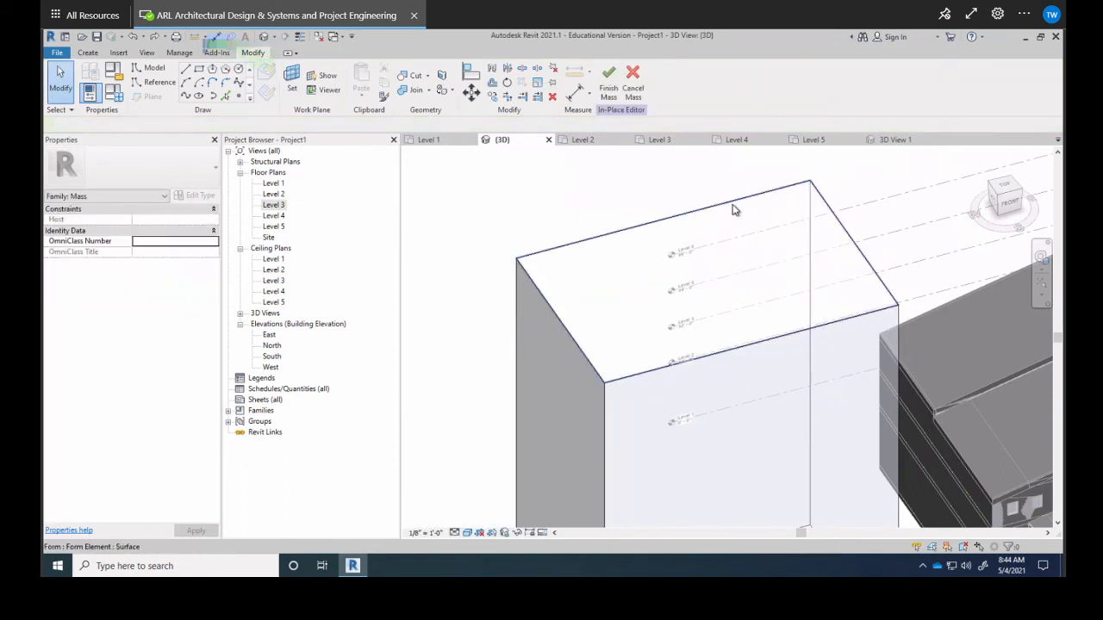
{"action": "left_click", "coordinate": [753, 253]}
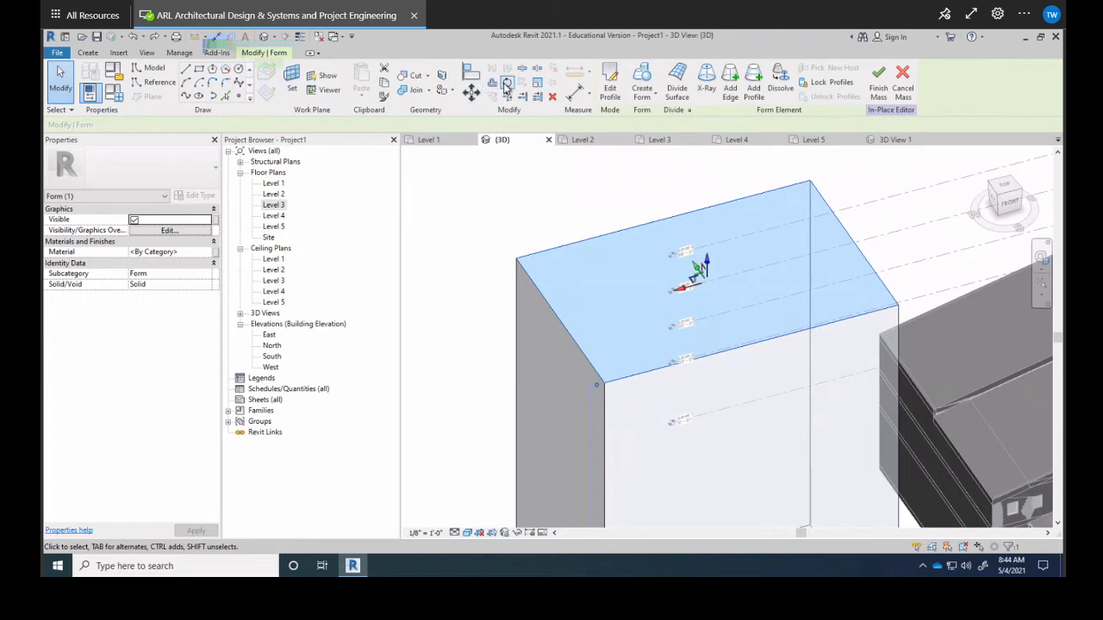
{"action": "right_click", "coordinate": [703, 272]}
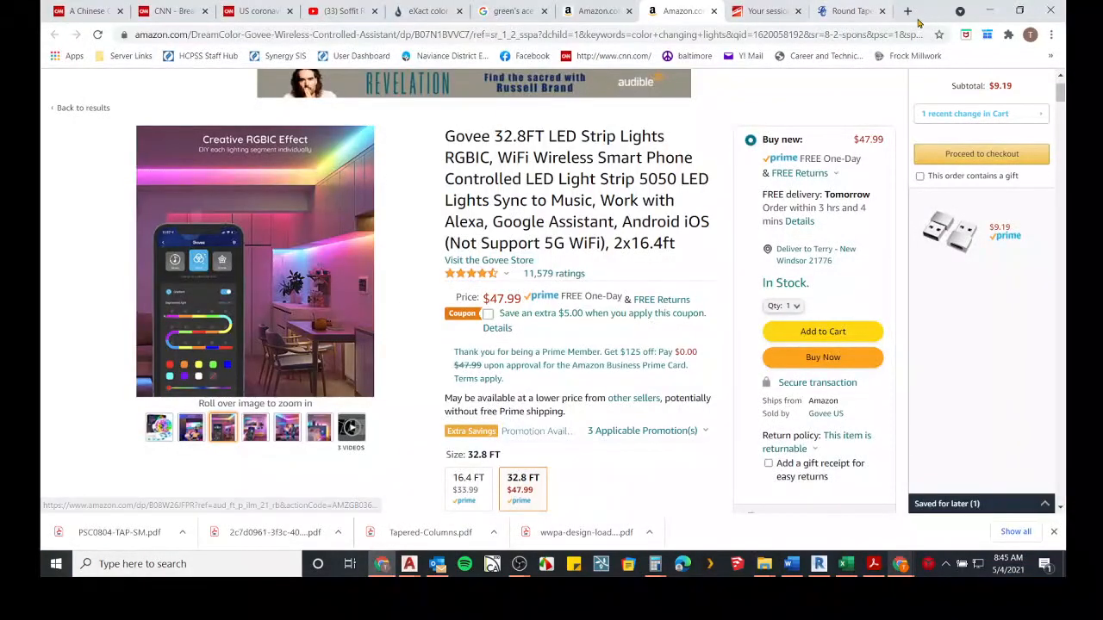
{"action": "left_click", "coordinate": [989, 10]}
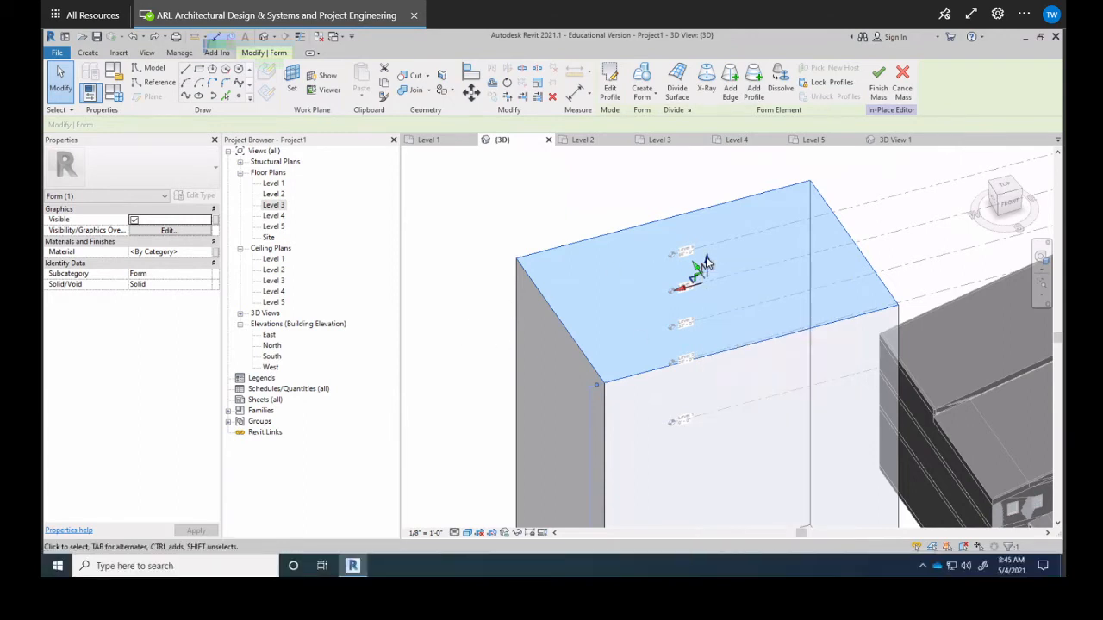
{"action": "right_click", "coordinate": [705, 265]}
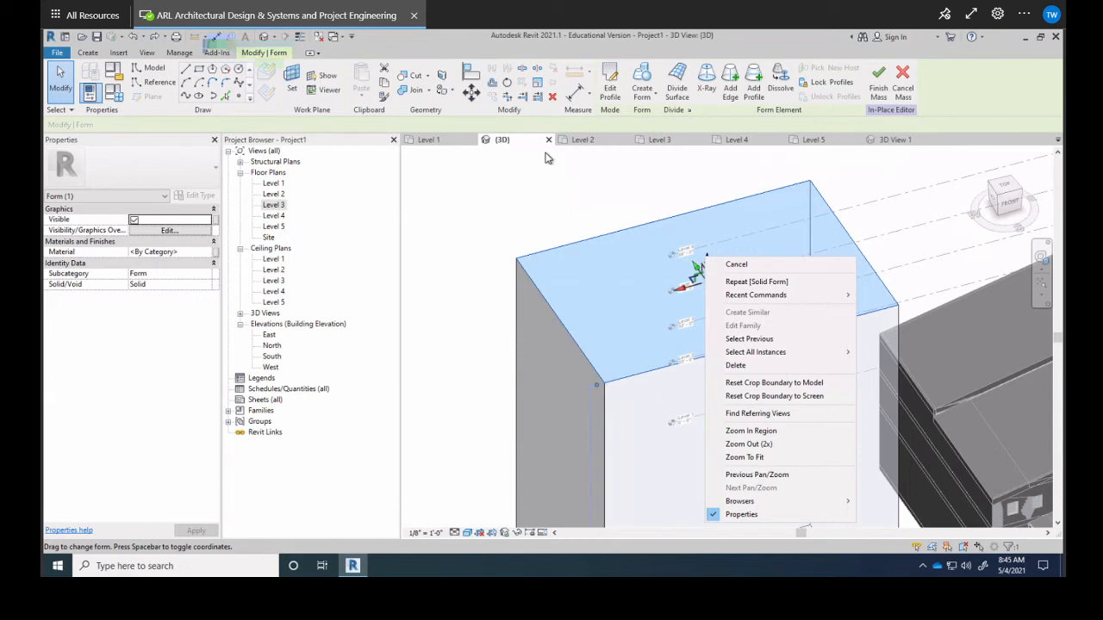
{"action": "left_click", "coordinate": [591, 181]}
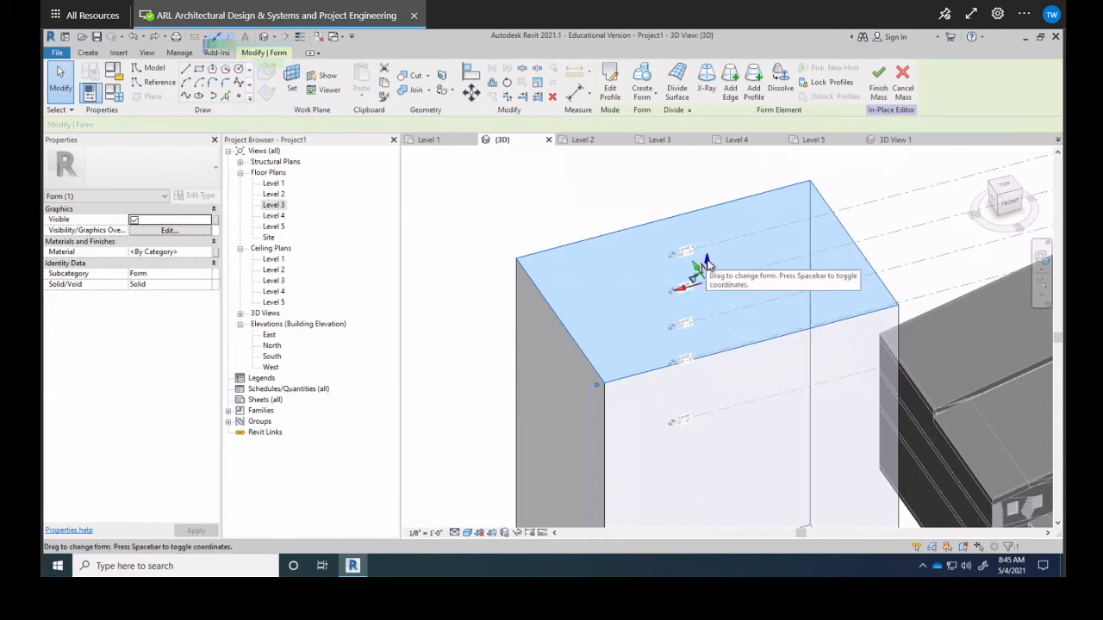
{"action": "right_click", "coordinate": [706, 262]}
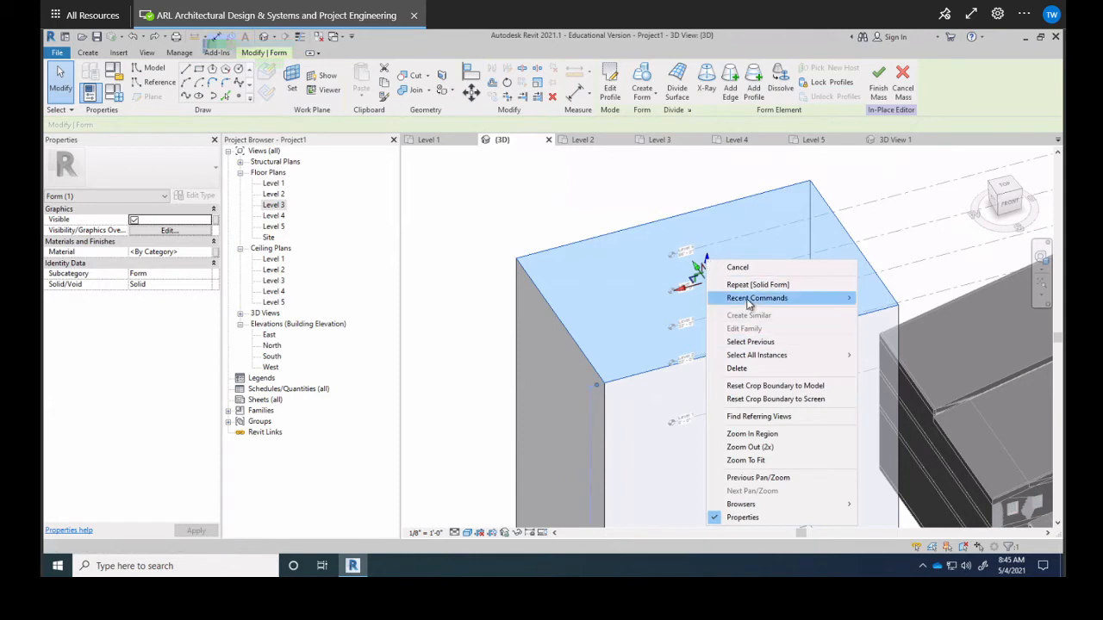
{"action": "mouse_move", "coordinate": [749, 302]}
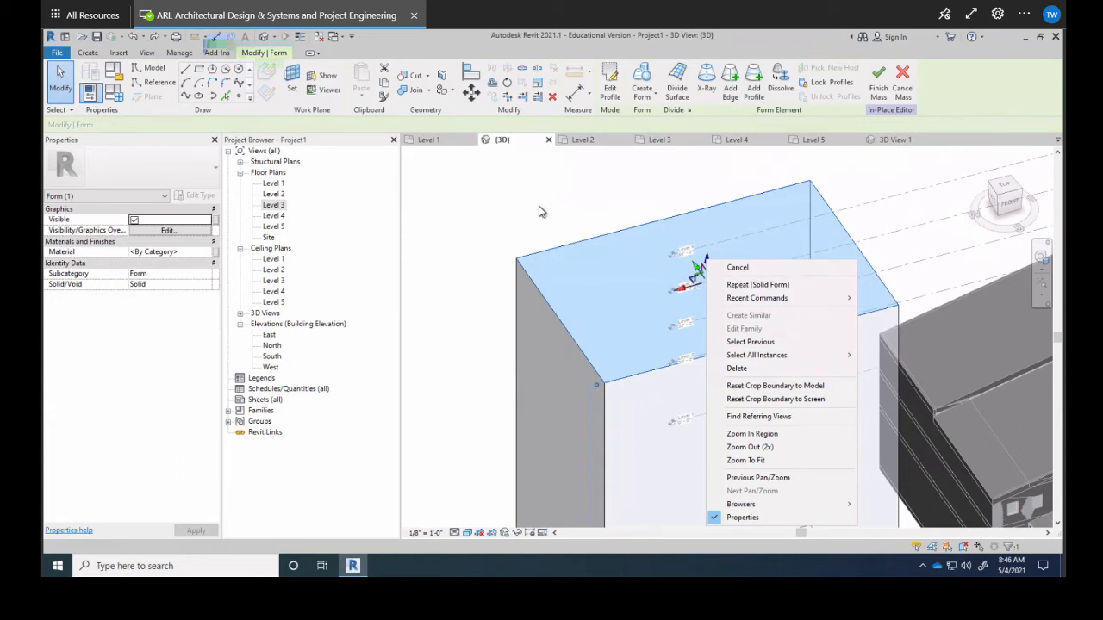
{"action": "left_click", "coordinate": [534, 212]}
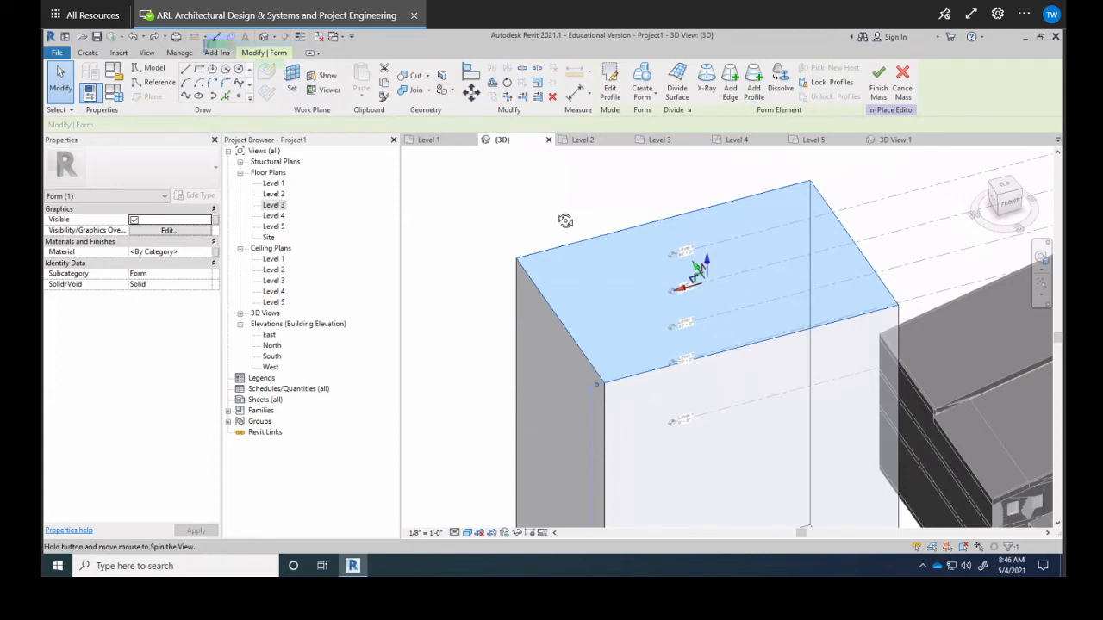
Step: Try to rotate the box form's top face about its centre
{"action": "middle_click_drag", "start_coordinate": [566, 216], "coordinate": [678, 244], "text": "shift"}
{"action": "scroll", "coordinate": [694, 252], "scroll_direction": "up", "scroll_amount": 5}
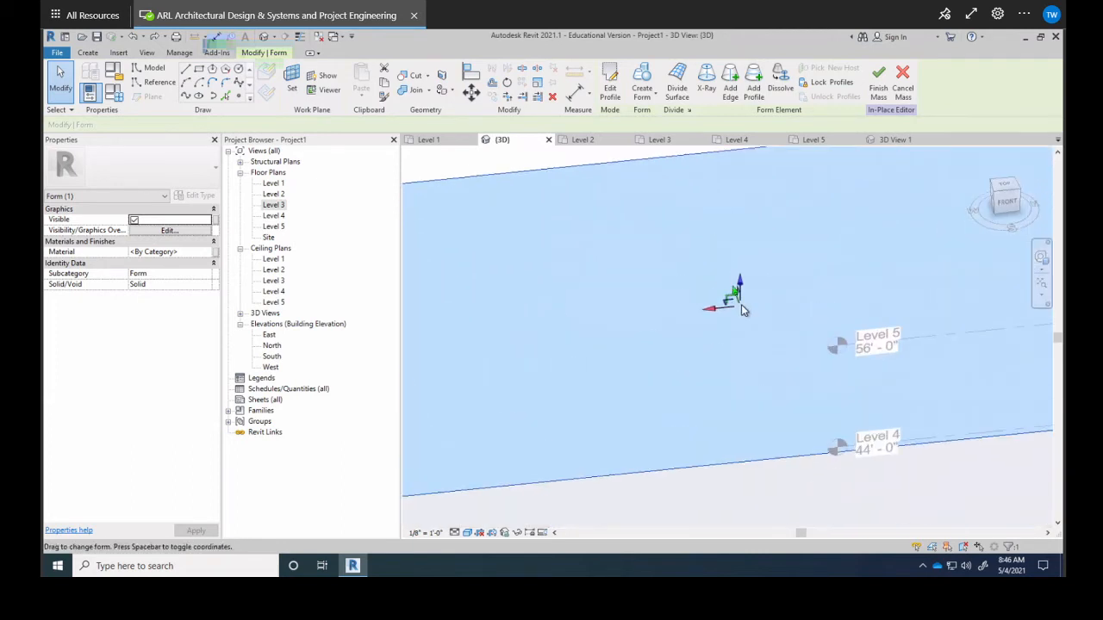
{"action": "key", "text": "alt"}
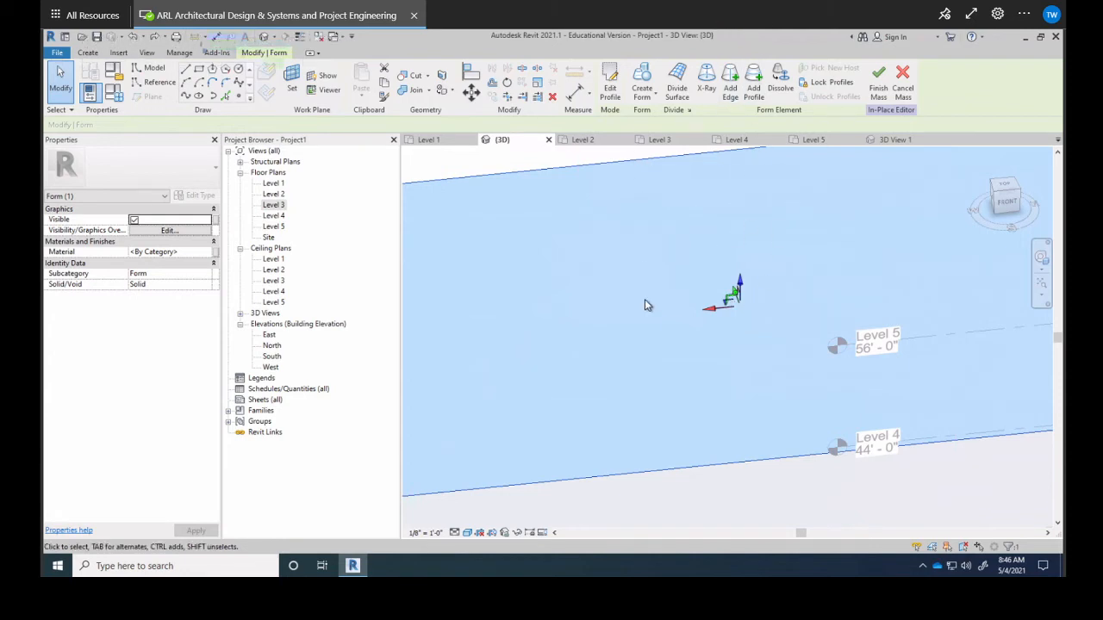
{"action": "left_click", "coordinate": [506, 82]}
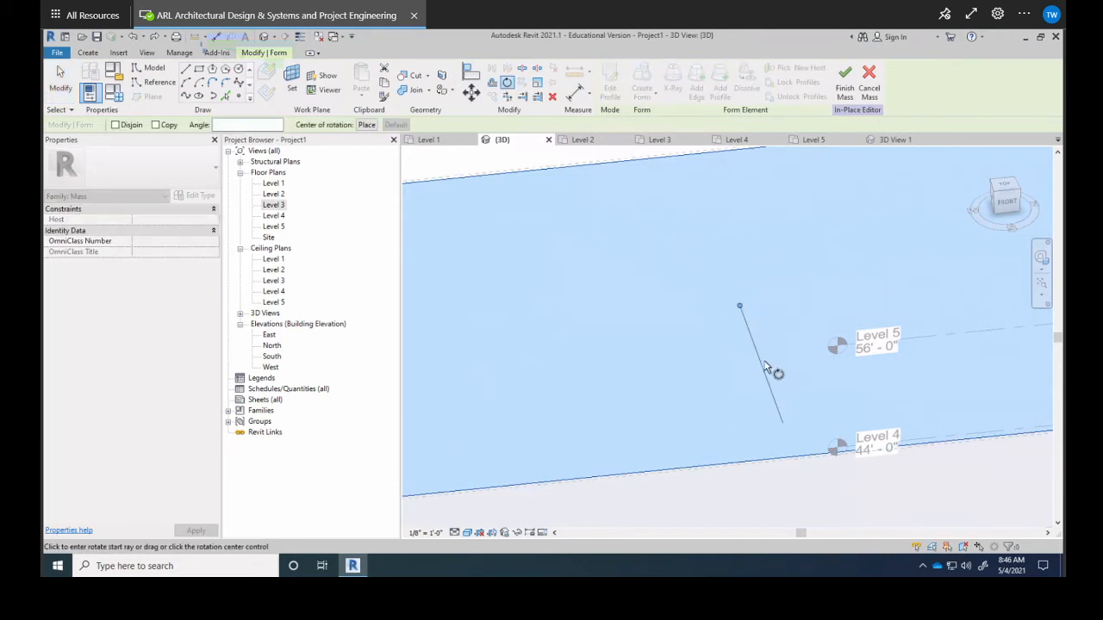
{"action": "key", "text": "Escape"}
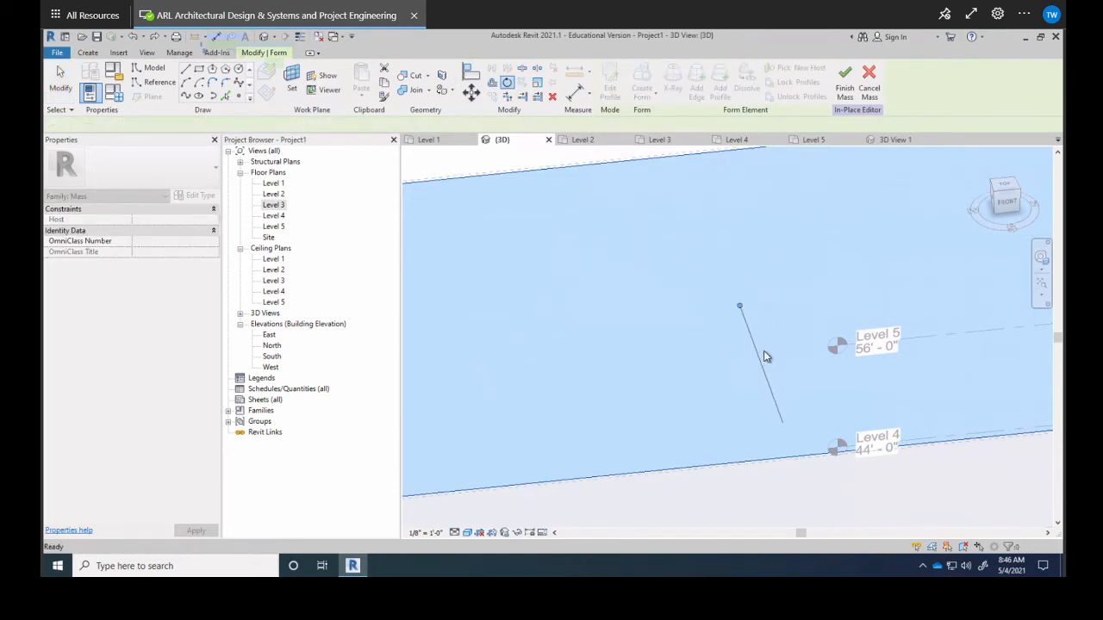
{"action": "middle_click_drag", "start_coordinate": [764, 353], "coordinate": [756, 316], "text": "shift"}
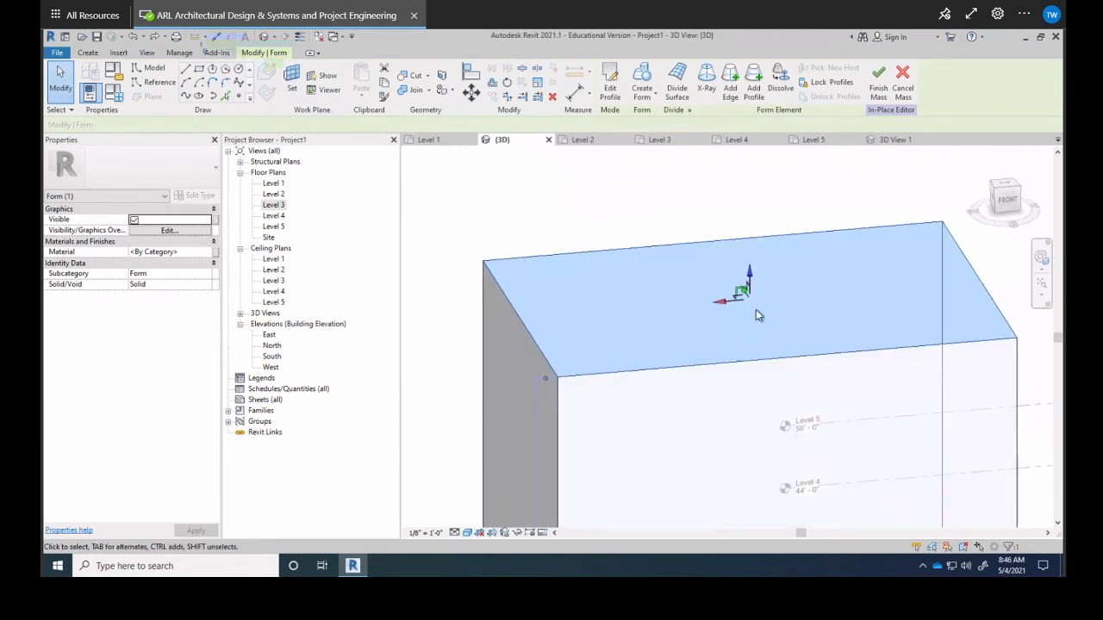
Step: Try to set a work plane on the box form's front face, and retry rotating the top face
{"action": "left_click", "coordinate": [301, 77]}
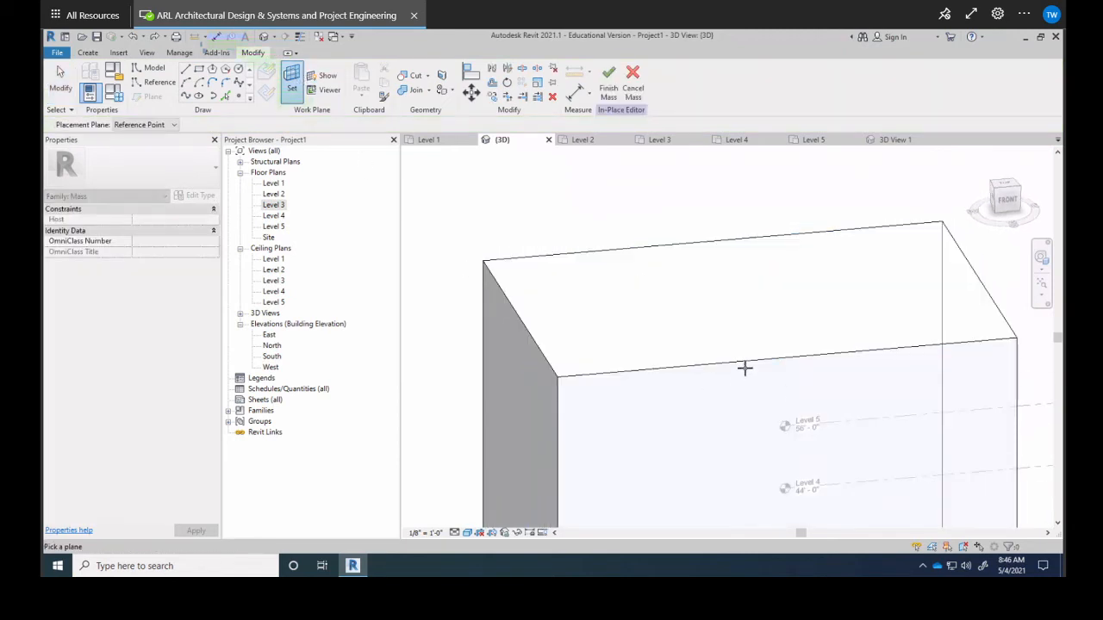
{"action": "left_click", "coordinate": [747, 366]}
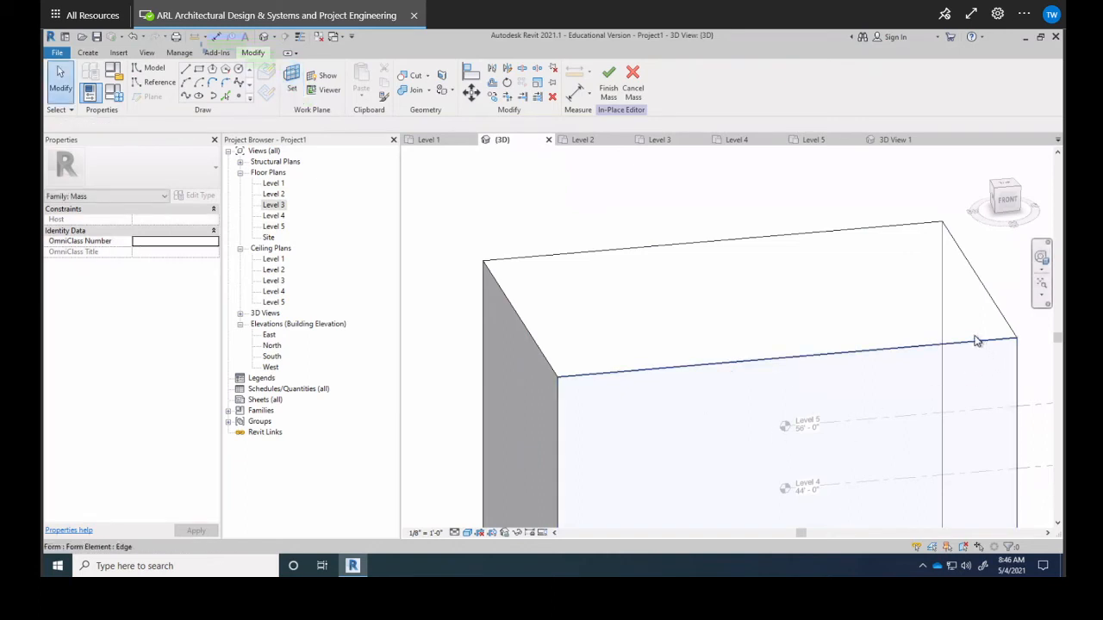
{"action": "left_click", "coordinate": [325, 78]}
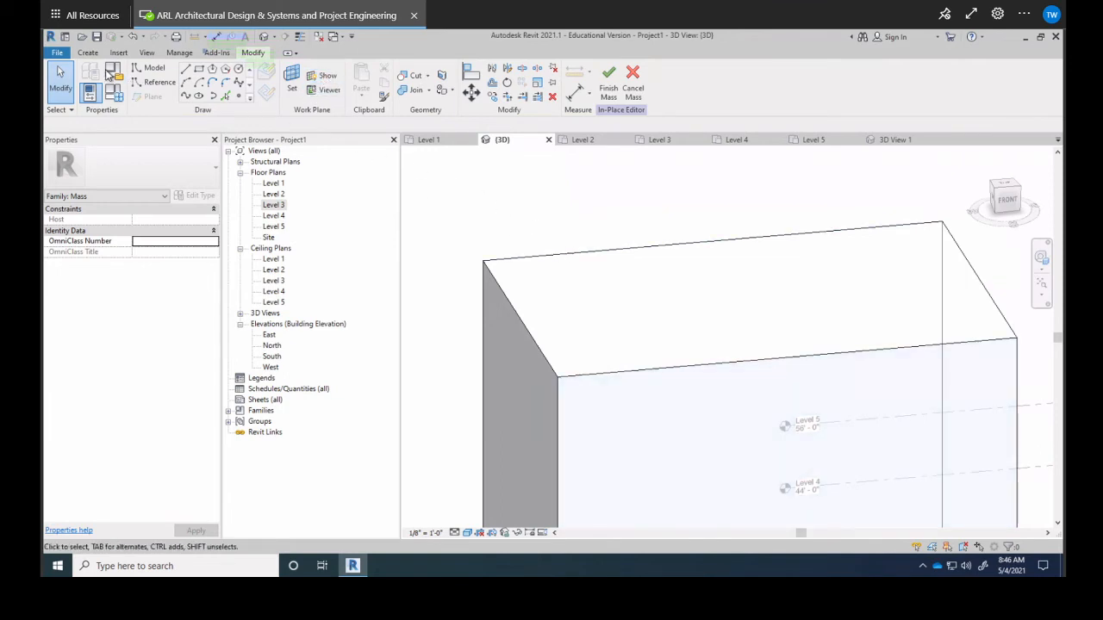
{"action": "left_click", "coordinate": [748, 246]}
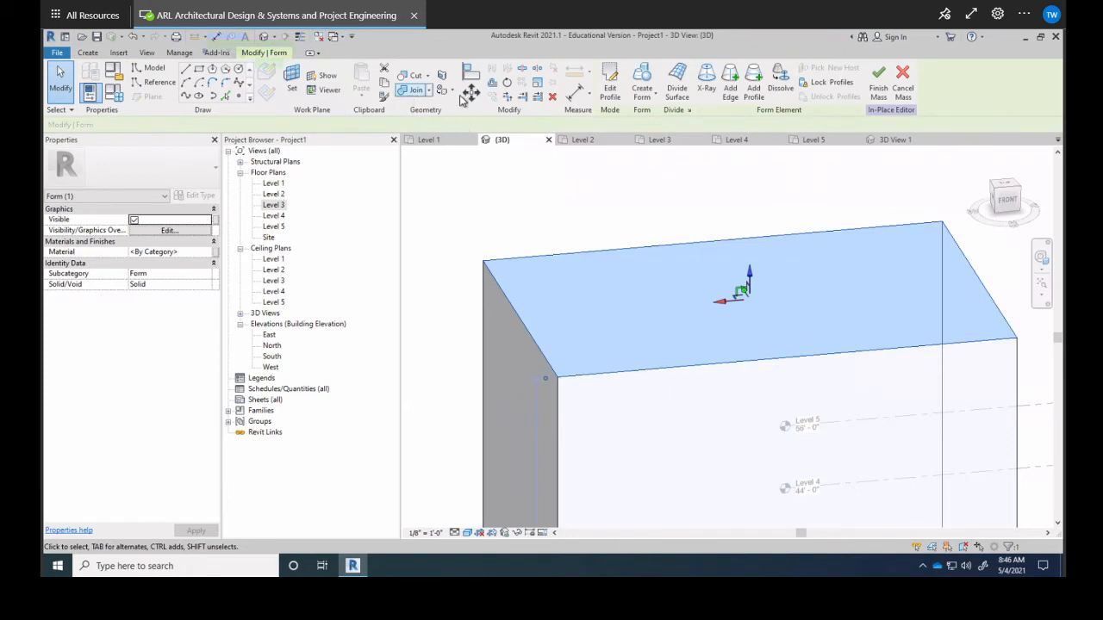
{"action": "left_click", "coordinate": [509, 84]}
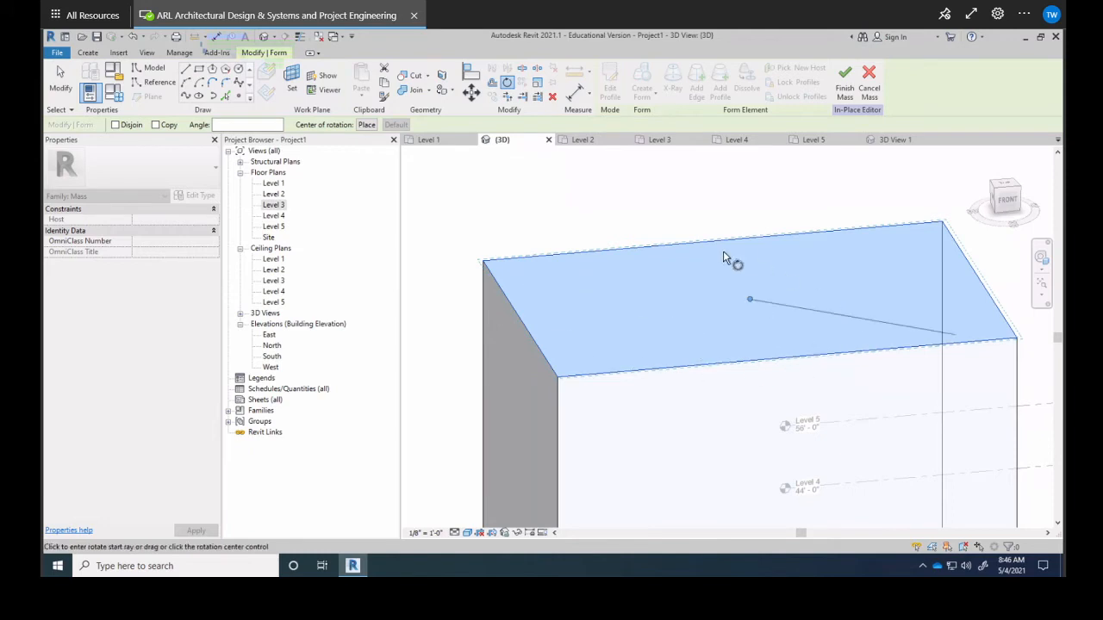
{"action": "key", "text": "Escape"}
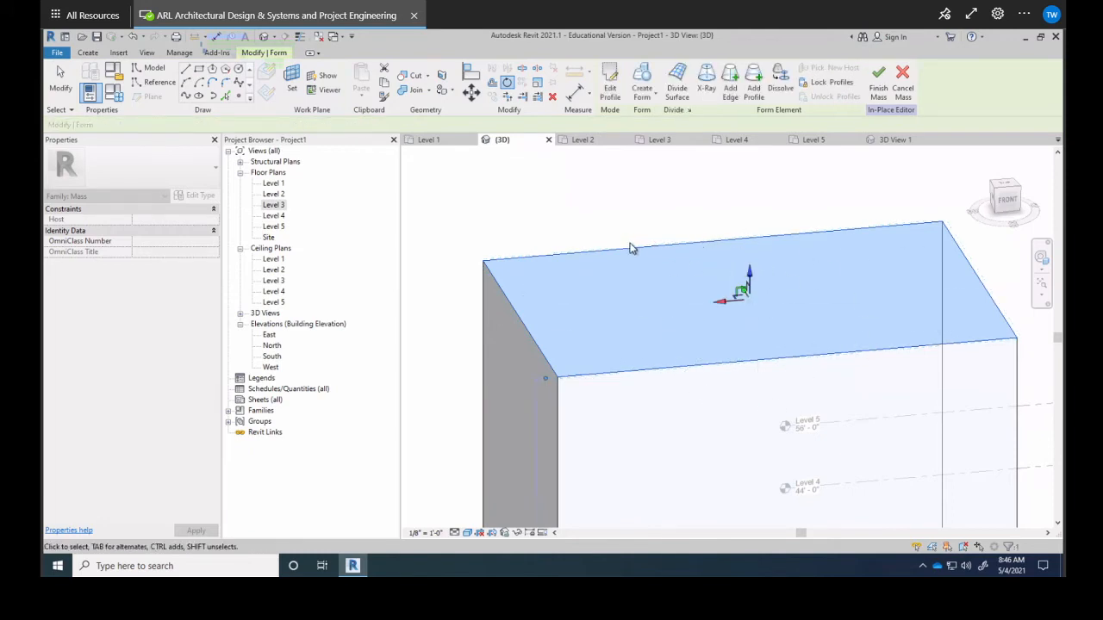
{"action": "scroll", "coordinate": [578, 209], "scroll_direction": "down", "scroll_amount": 1}
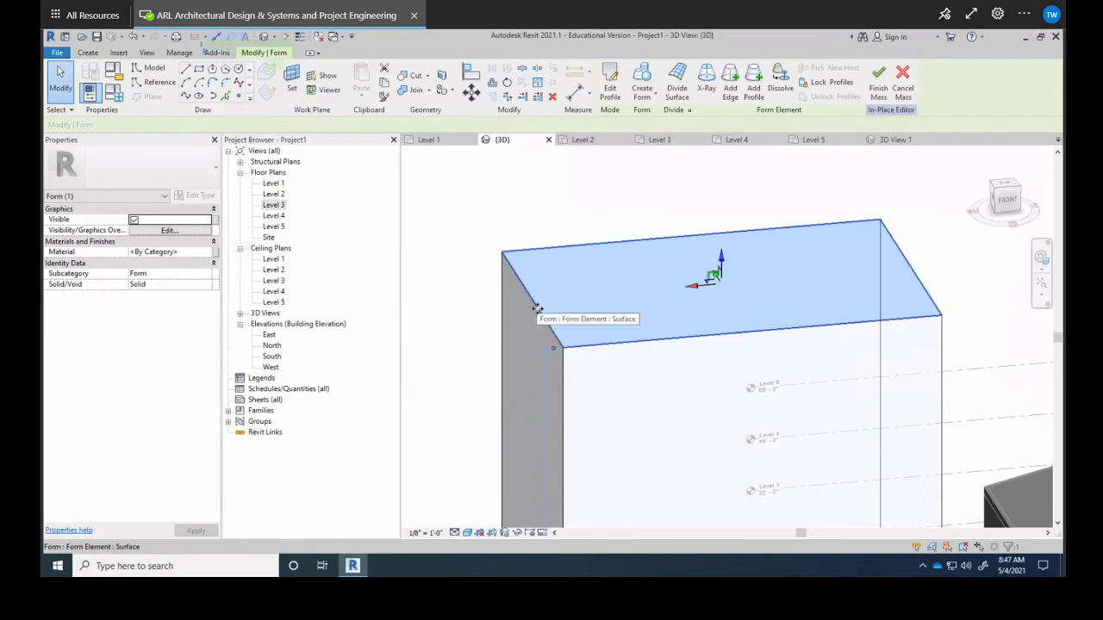
{"action": "left_click", "coordinate": [478, 246]}
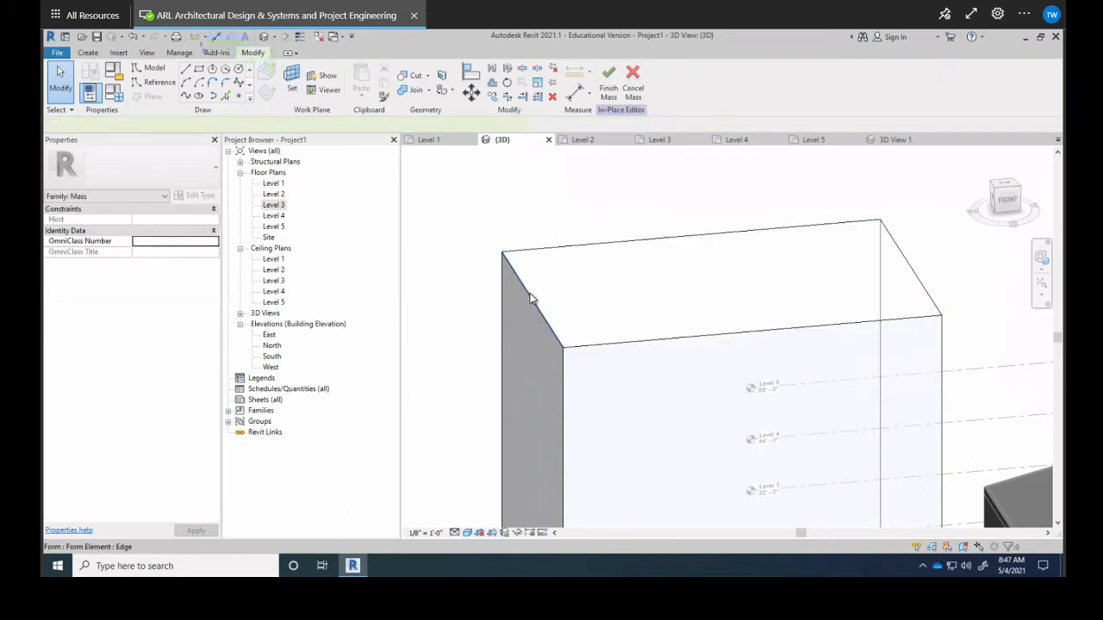
Step: Lower the top edge of the box form's left side to about 67'-4" high, and pull the front right top corner down
{"action": "left_click", "coordinate": [531, 299]}
{"action": "left_click_drag", "start_coordinate": [532, 274], "coordinate": [532, 474]}
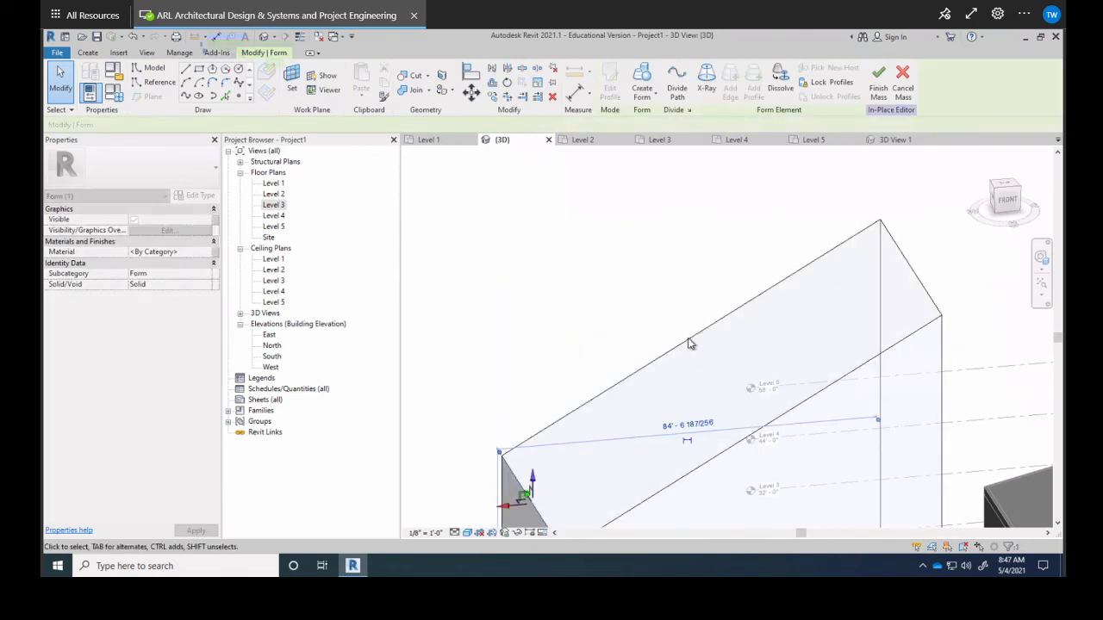
{"action": "scroll", "coordinate": [694, 341], "scroll_direction": "down", "scroll_amount": 3}
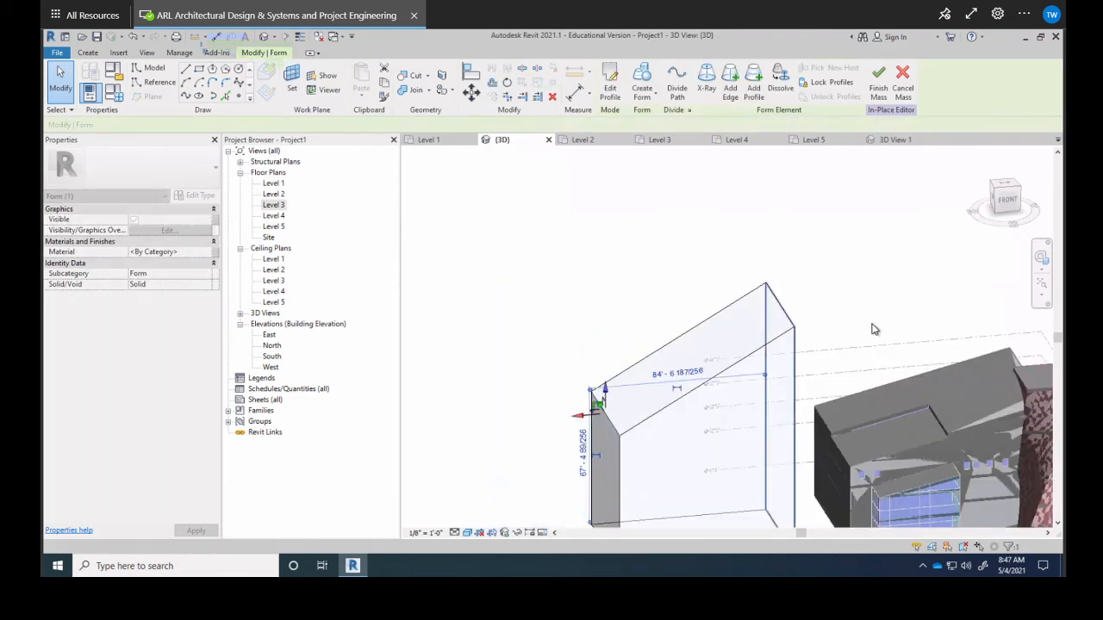
{"action": "left_click", "coordinate": [795, 332]}
{"action": "left_click_drag", "start_coordinate": [794, 303], "coordinate": [798, 370]}
{"action": "left_click", "coordinate": [899, 302]}
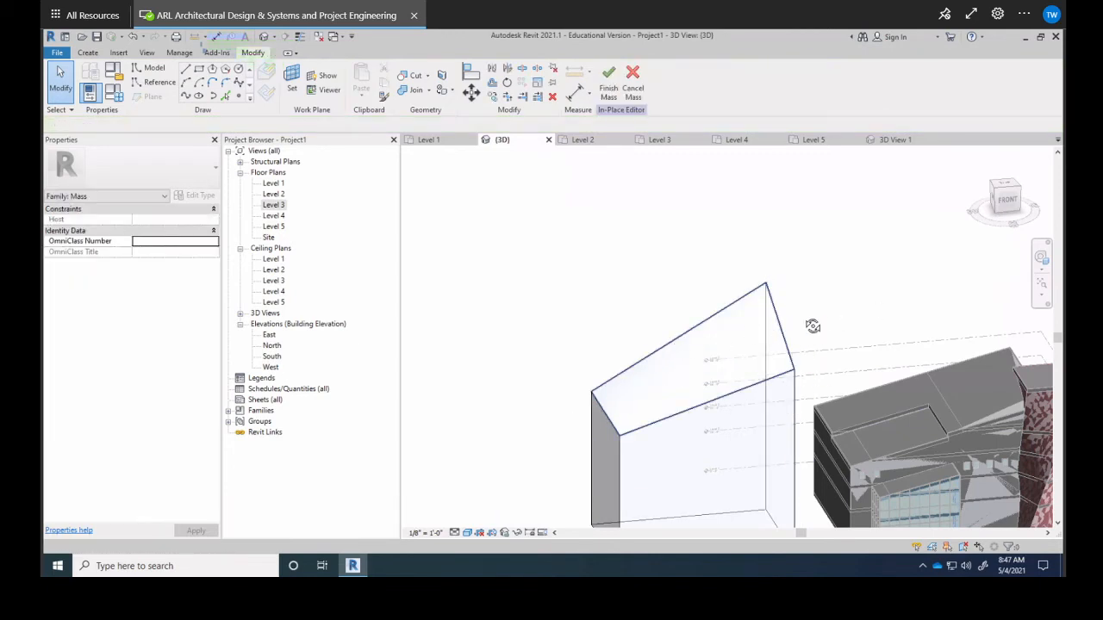
Step: Pull the front left top corner of the form straight down to warp its sloping top face
{"action": "middle_click_drag", "start_coordinate": [812, 322], "coordinate": [607, 290], "text": "shift"}
{"action": "scroll", "coordinate": [628, 360], "scroll_direction": "down", "scroll_amount": 2}
{"action": "middle_click_drag", "start_coordinate": [682, 394], "coordinate": [636, 445], "text": "shift"}
{"action": "scroll", "coordinate": [618, 364], "scroll_direction": "up", "scroll_amount": 3}
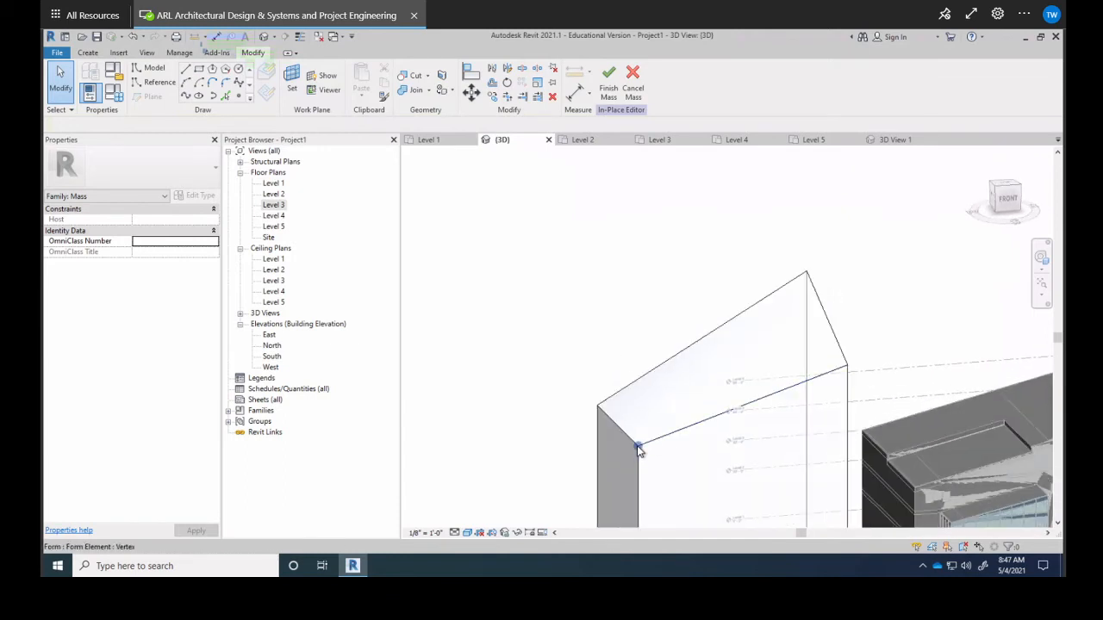
{"action": "left_click", "coordinate": [638, 449]}
{"action": "left_click_drag", "start_coordinate": [638, 422], "coordinate": [637, 499]}
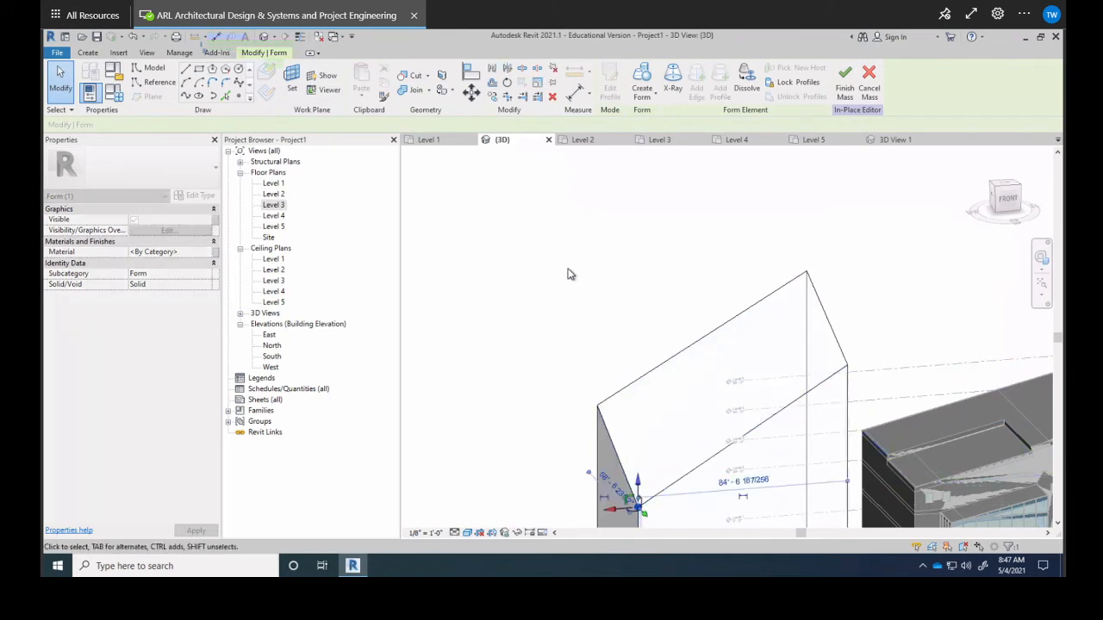
{"action": "middle_click_drag", "start_coordinate": [746, 359], "coordinate": [702, 361], "text": "shift"}
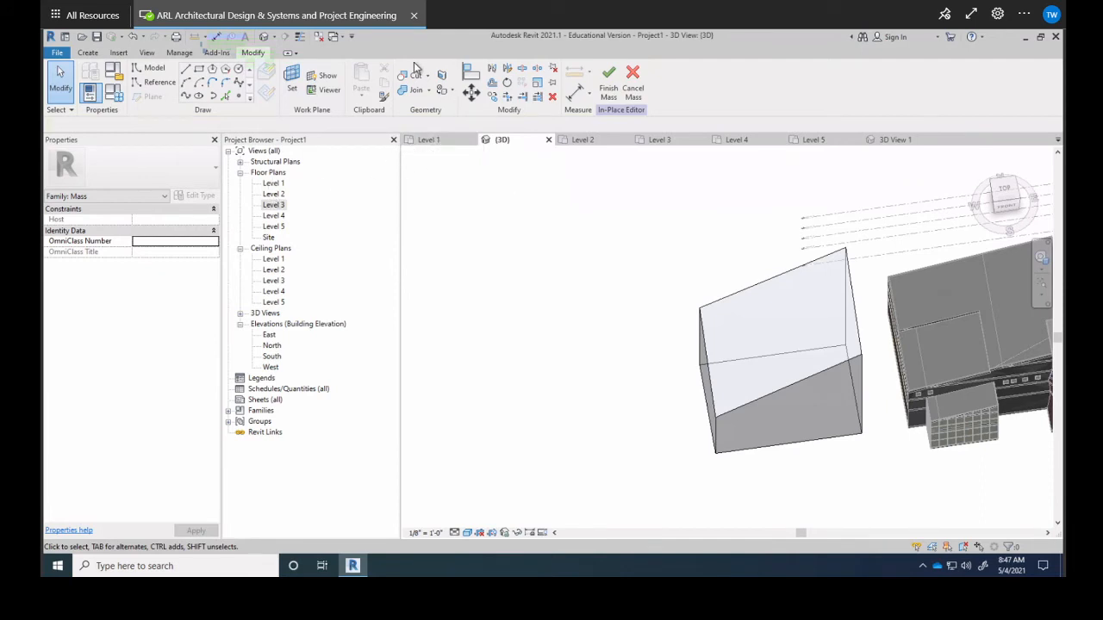
Step: Try to sketch a rectangle about 63 by 20 feet over the form's front face
{"action": "left_click", "coordinate": [200, 69]}
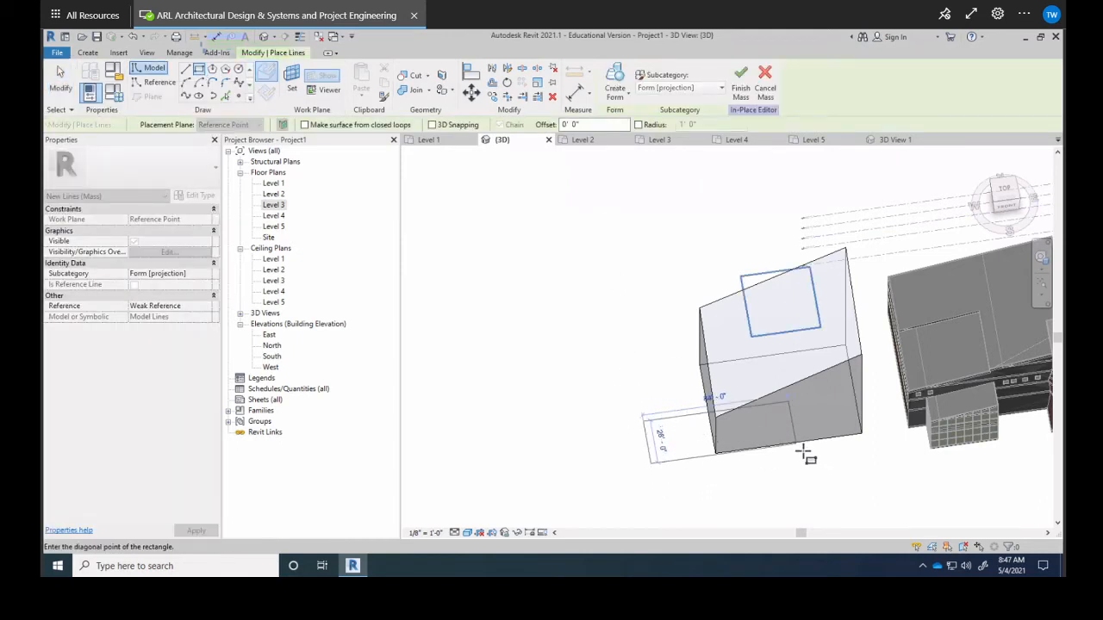
{"action": "left_click", "coordinate": [820, 466]}
{"action": "mouse_move", "coordinate": [794, 405]}
{"action": "middle_mouse_down", "text": "shift"}
{"action": "mouse_move", "coordinate": [767, 379]}
{"action": "mouse_move", "coordinate": [819, 320]}
{"action": "mouse_move", "coordinate": [788, 276]}
{"action": "mouse_move", "coordinate": [719, 351]}
{"action": "mouse_move", "coordinate": [655, 382]}
{"action": "mouse_move", "coordinate": [777, 380]}
{"action": "middle_mouse_up", "text": "shift"}
{"action": "left_click", "coordinate": [777, 379]}
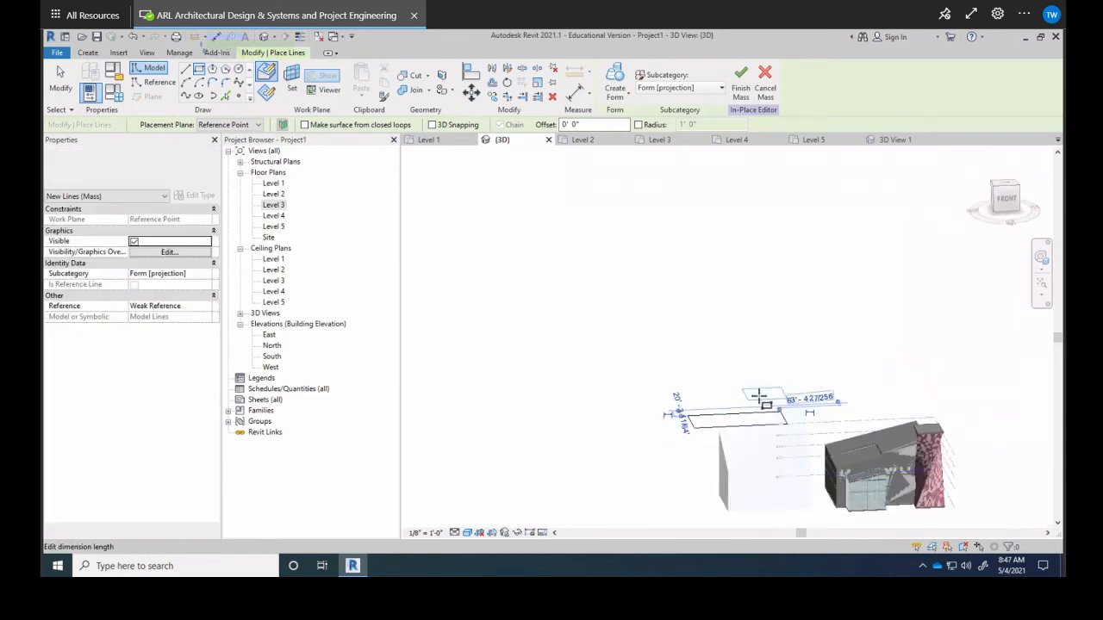
{"action": "mouse_move", "coordinate": [766, 446]}
{"action": "middle_mouse_down", "text": "shift"}
{"action": "mouse_move", "coordinate": [773, 466]}
{"action": "mouse_move", "coordinate": [762, 458]}
{"action": "middle_mouse_up", "text": "shift"}
{"action": "key", "text": "Escape"}
{"action": "scroll", "coordinate": [760, 462], "scroll_direction": "up", "scroll_amount": 3}
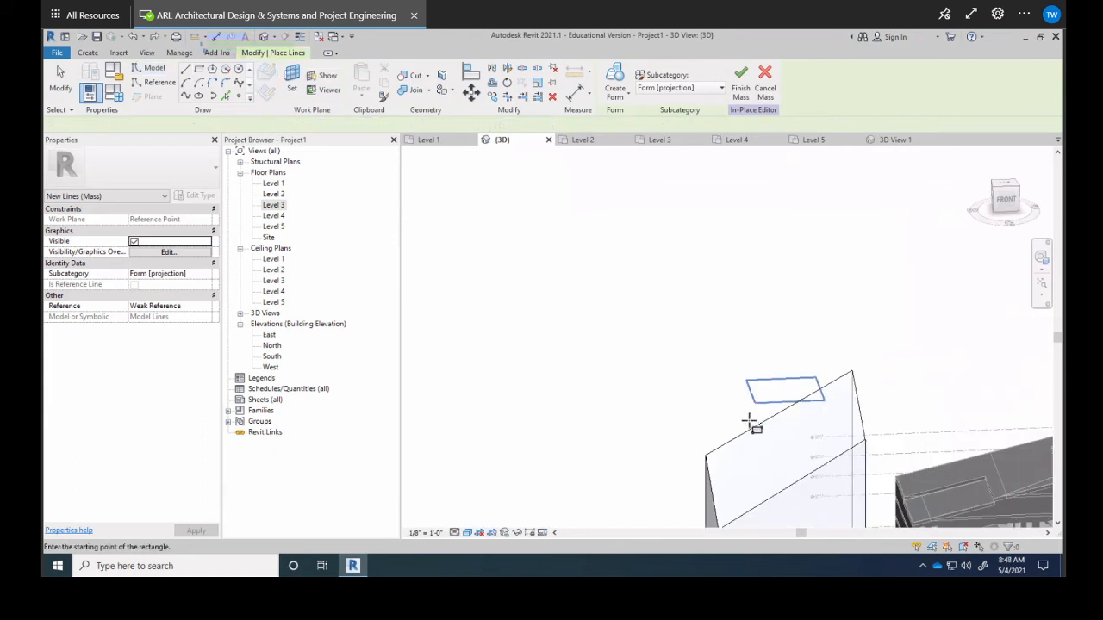
Step: Set the form's front face as the work plane for sketching a rectangle
{"action": "left_click", "coordinate": [266, 72]}
{"action": "left_click", "coordinate": [291, 75]}
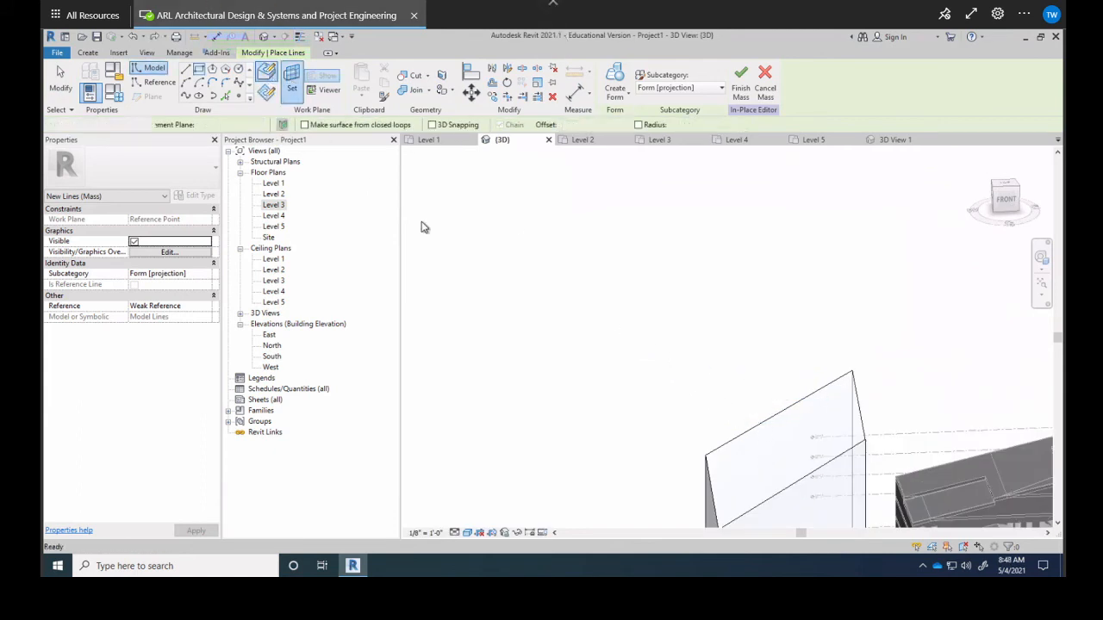
{"action": "scroll", "coordinate": [764, 439], "scroll_direction": "down", "scroll_amount": 4}
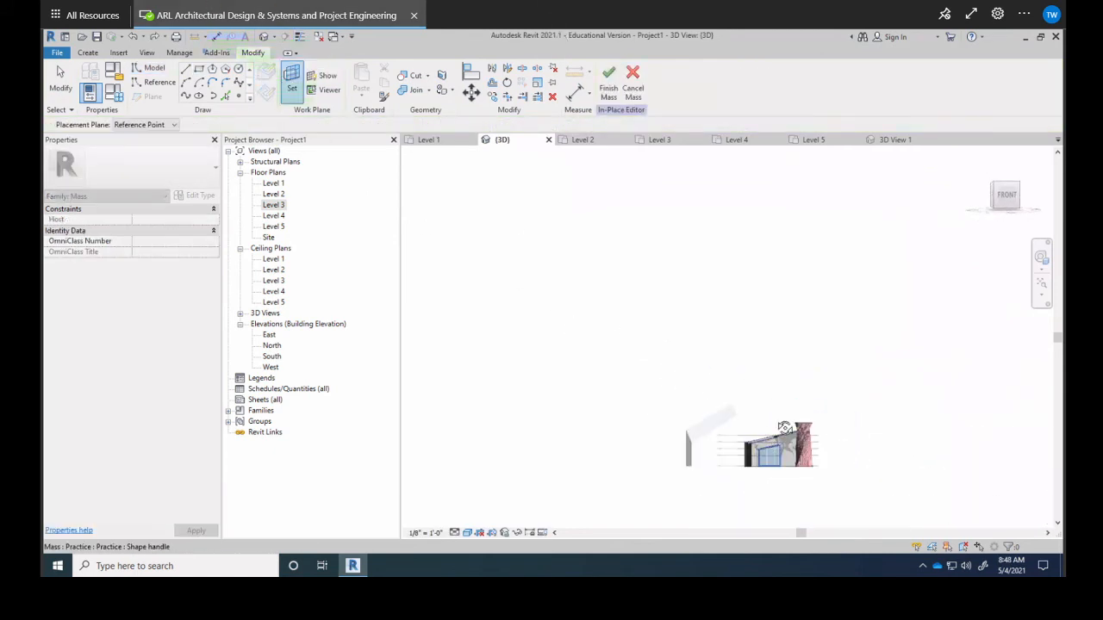
{"action": "middle_click_drag", "start_coordinate": [785, 426], "coordinate": [784, 399], "text": "shift"}
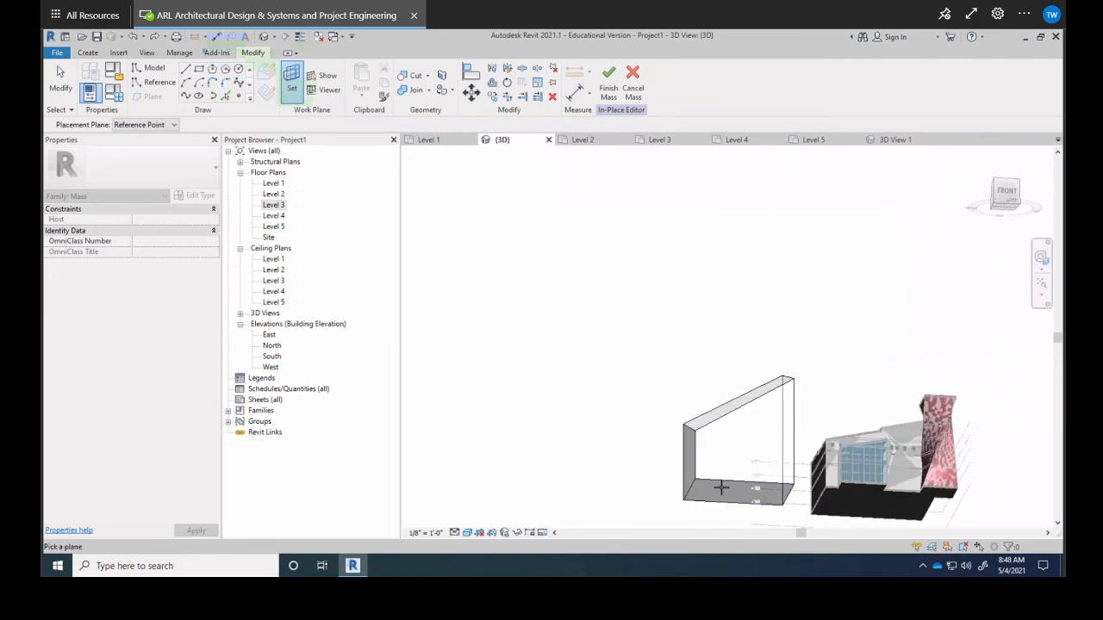
{"action": "left_click", "coordinate": [722, 480]}
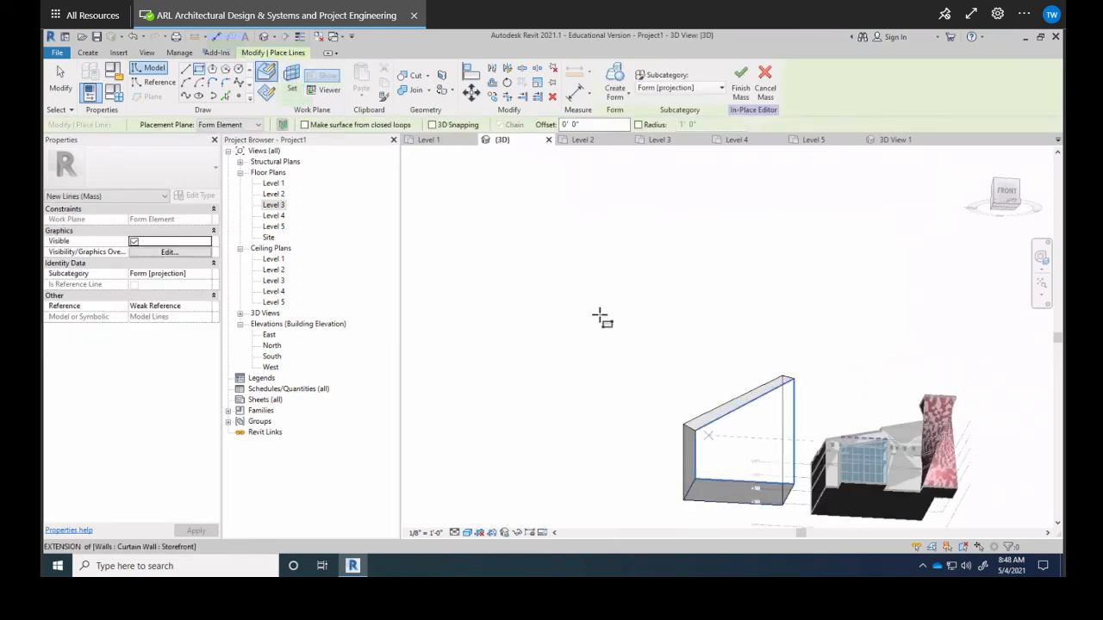
{"action": "middle_click_drag", "start_coordinate": [613, 389], "coordinate": [595, 517], "text": "shift"}
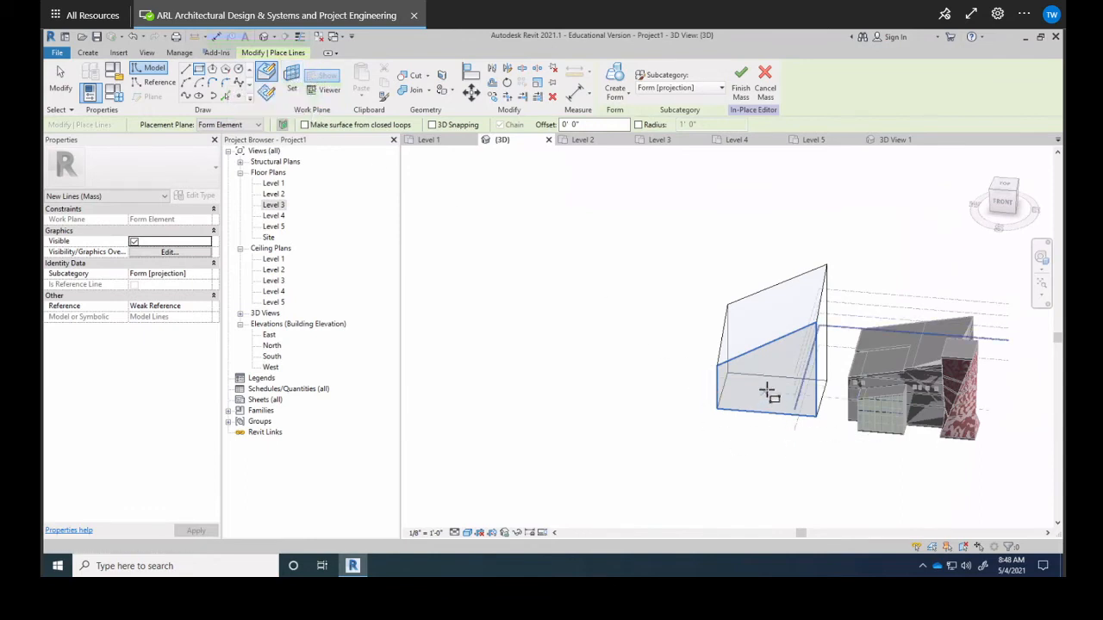
Step: Set the sloped form's bottom face as the work plane and sketch a rectangle about 120 feet long overlapping the form's corner
{"action": "key", "text": "Escape"}
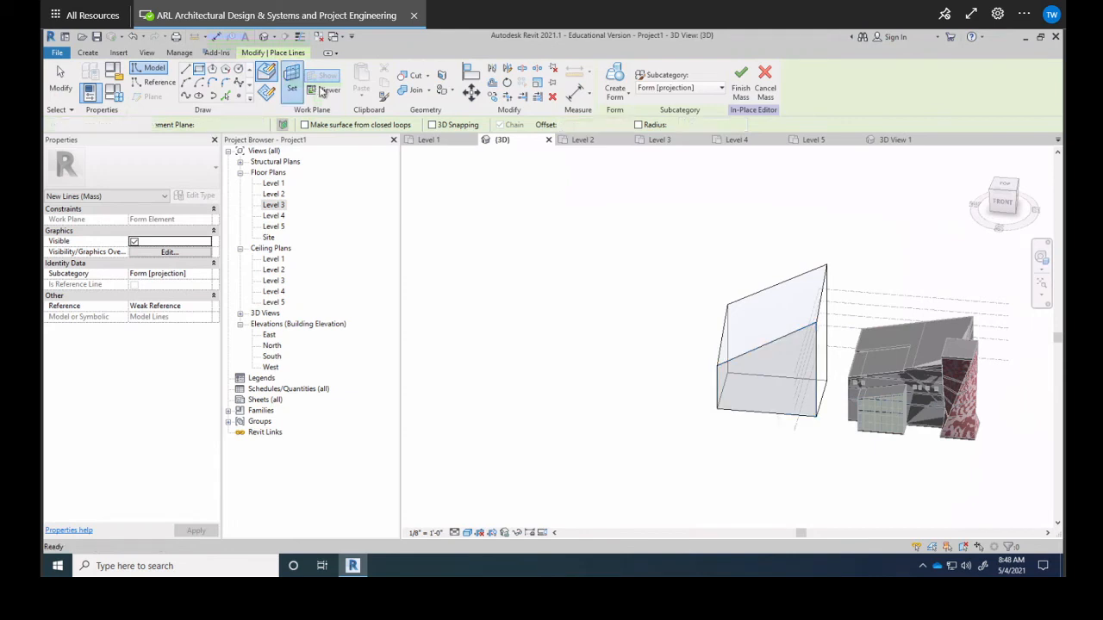
{"action": "left_click", "coordinate": [760, 380]}
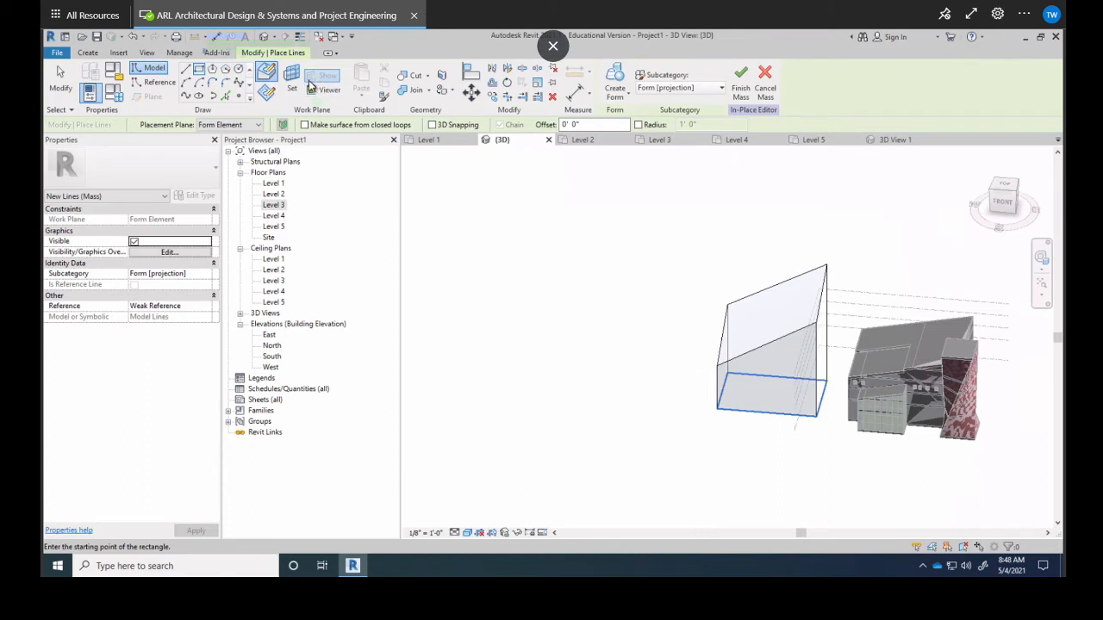
{"action": "key", "text": "Escape"}
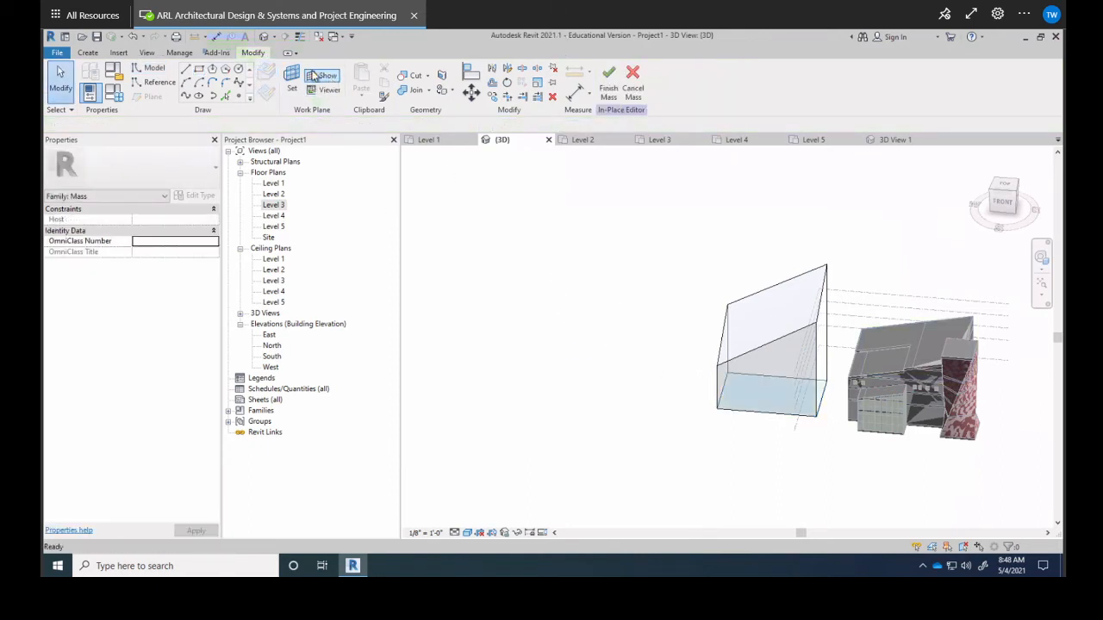
{"action": "left_click", "coordinate": [199, 69]}
{"action": "left_click", "coordinate": [633, 377]}
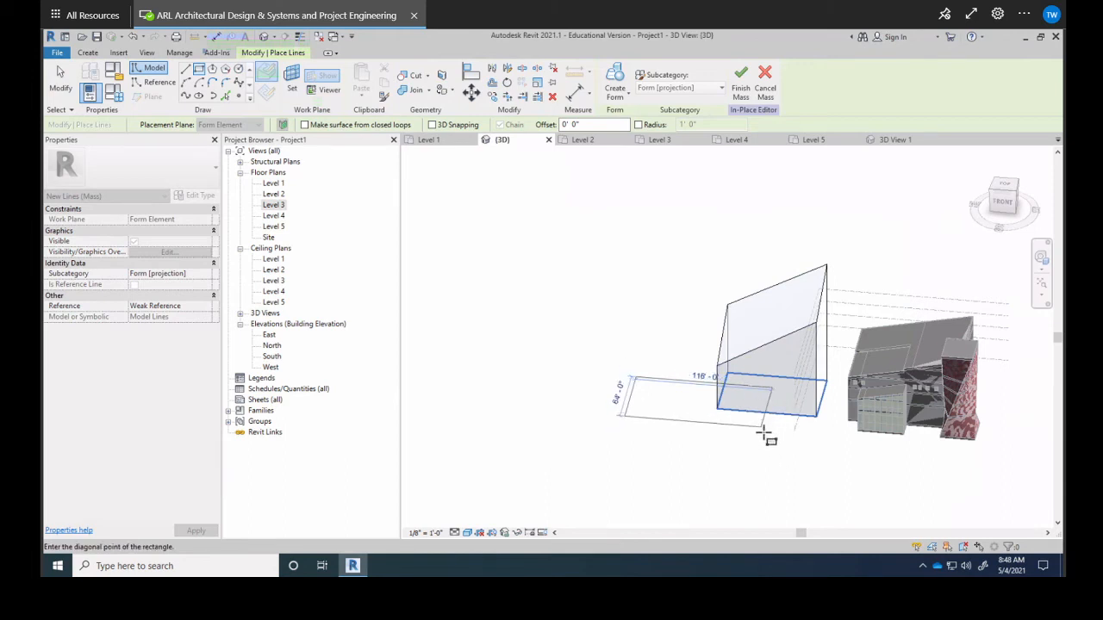
{"action": "left_click", "coordinate": [765, 434]}
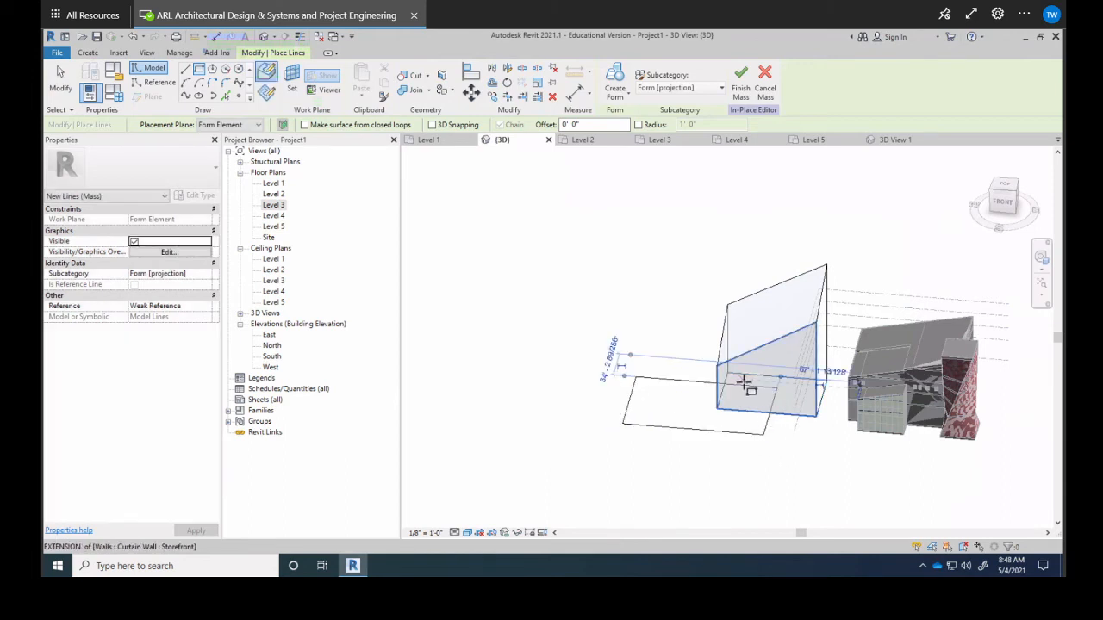
Step: Create a solid form from the rectangle and pull it up from the base plane to a height of about 30'-10"
{"action": "left_click", "coordinate": [617, 80]}
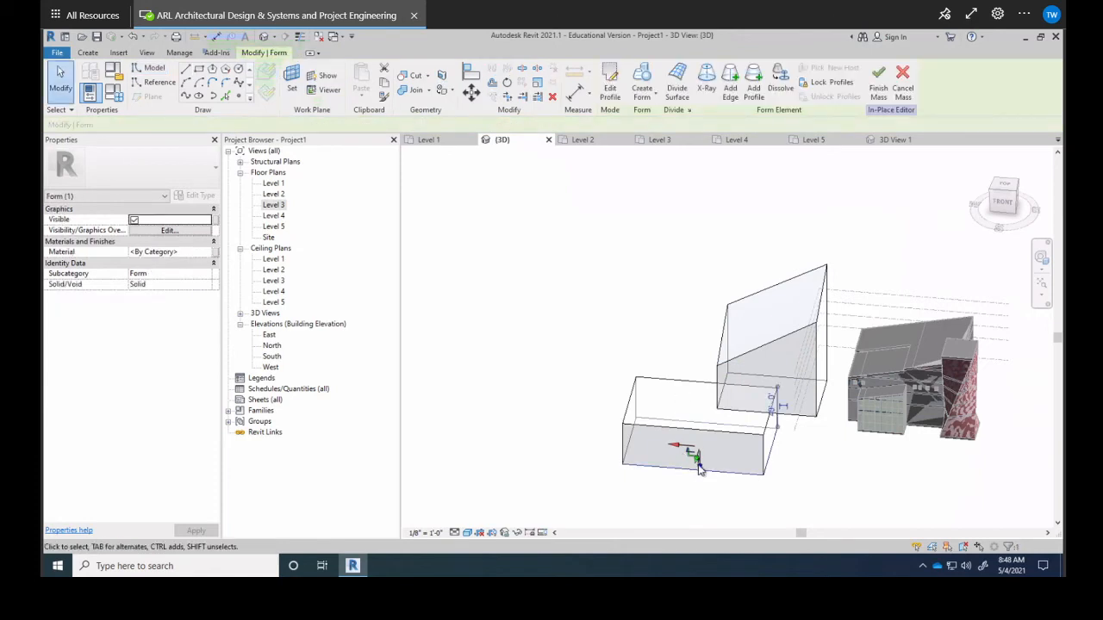
{"action": "left_click_drag", "start_coordinate": [700, 469], "coordinate": [700, 397]}
{"action": "middle_click_drag", "start_coordinate": [717, 402], "coordinate": [867, 312], "text": "shift"}
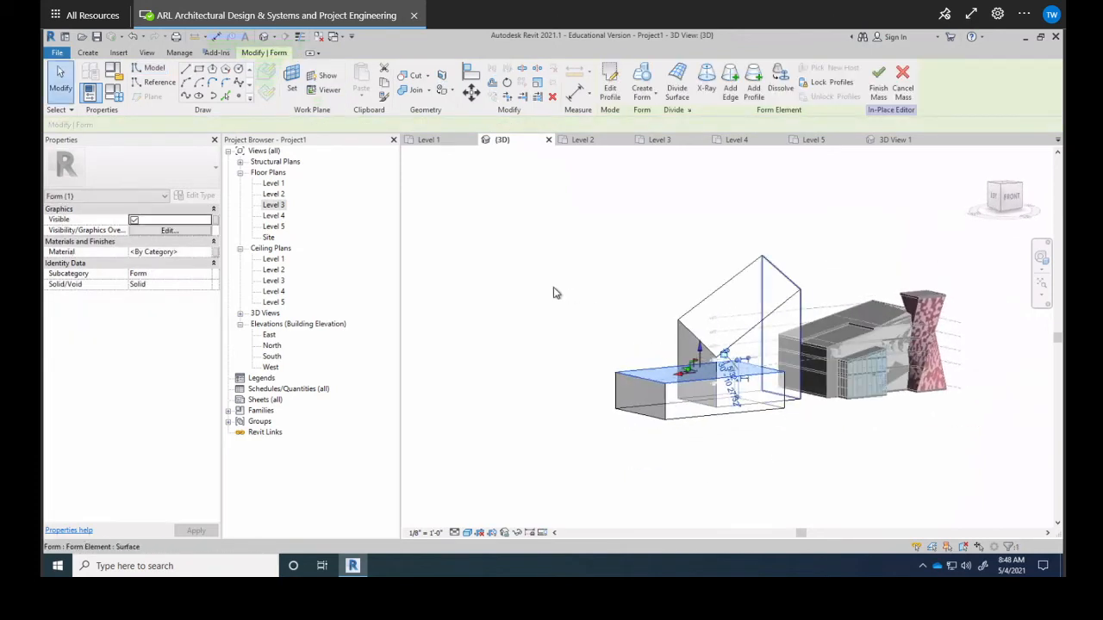
{"action": "left_click", "coordinate": [556, 293]}
{"action": "scroll", "coordinate": [645, 392], "scroll_direction": "up", "scroll_amount": 3}
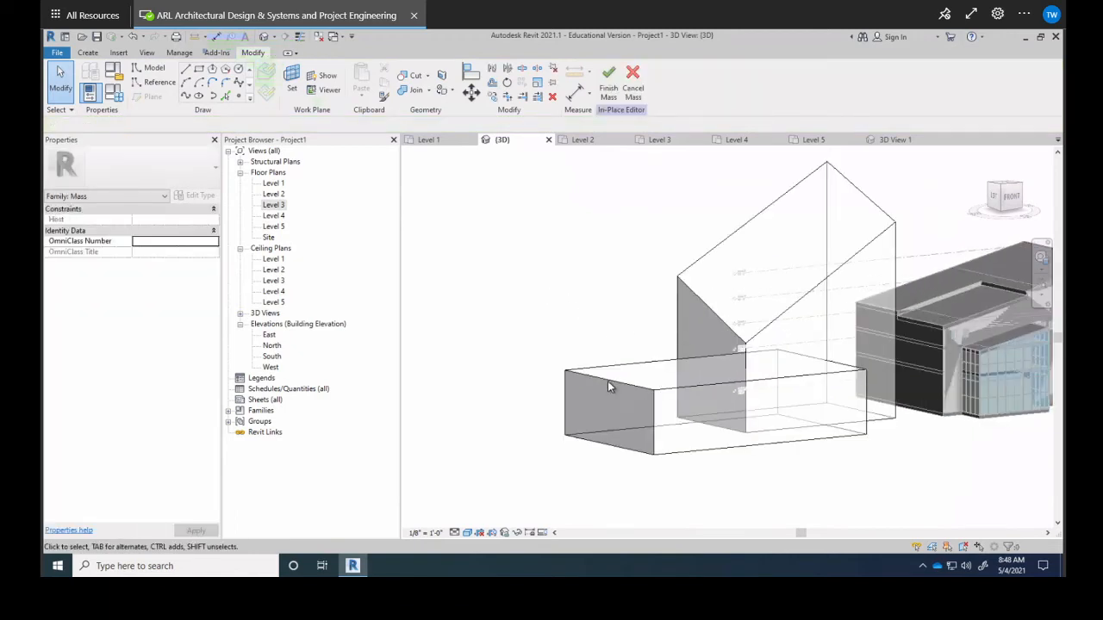
{"action": "left_click", "coordinate": [610, 397]}
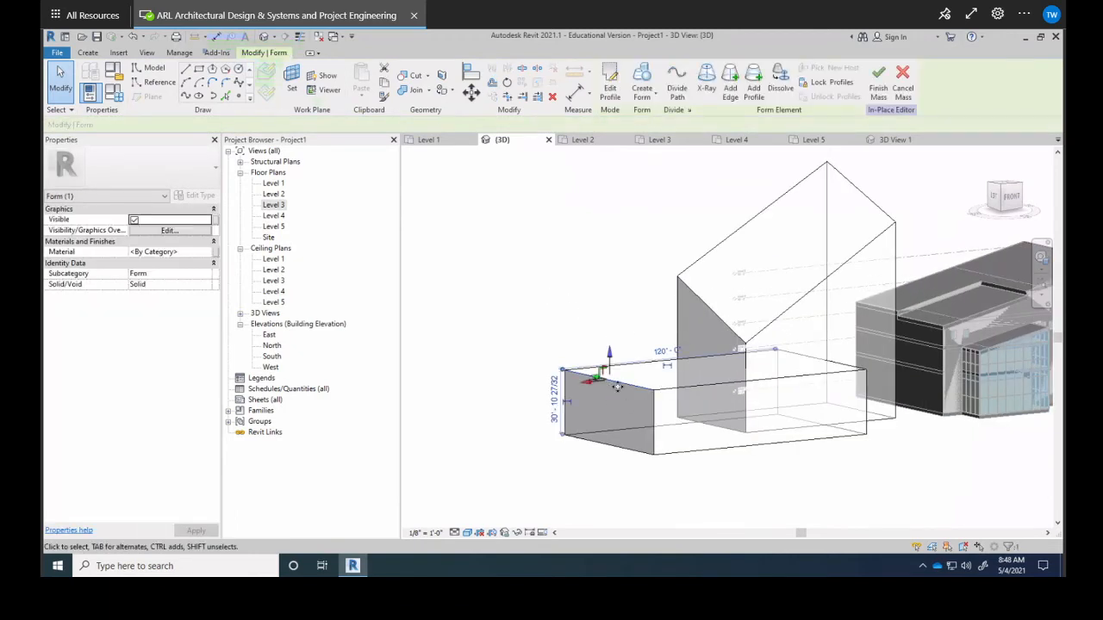
{"action": "key", "text": "Escape"}
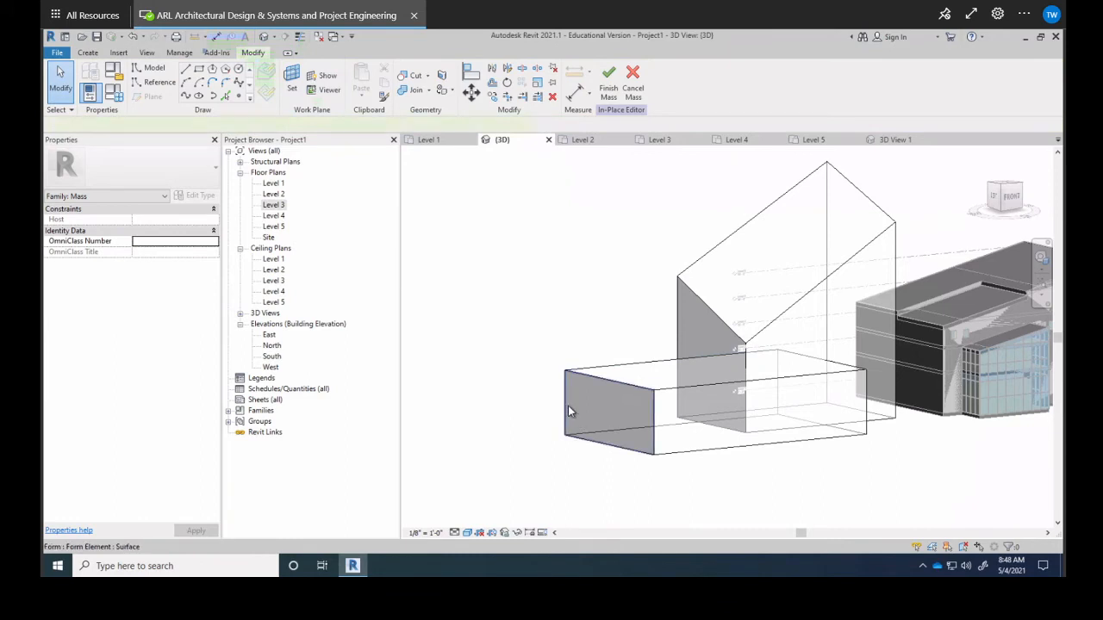
Step: Pull the low box's left end face inward to shorten the box to about 77'-9"
{"action": "left_click", "coordinate": [568, 407]}
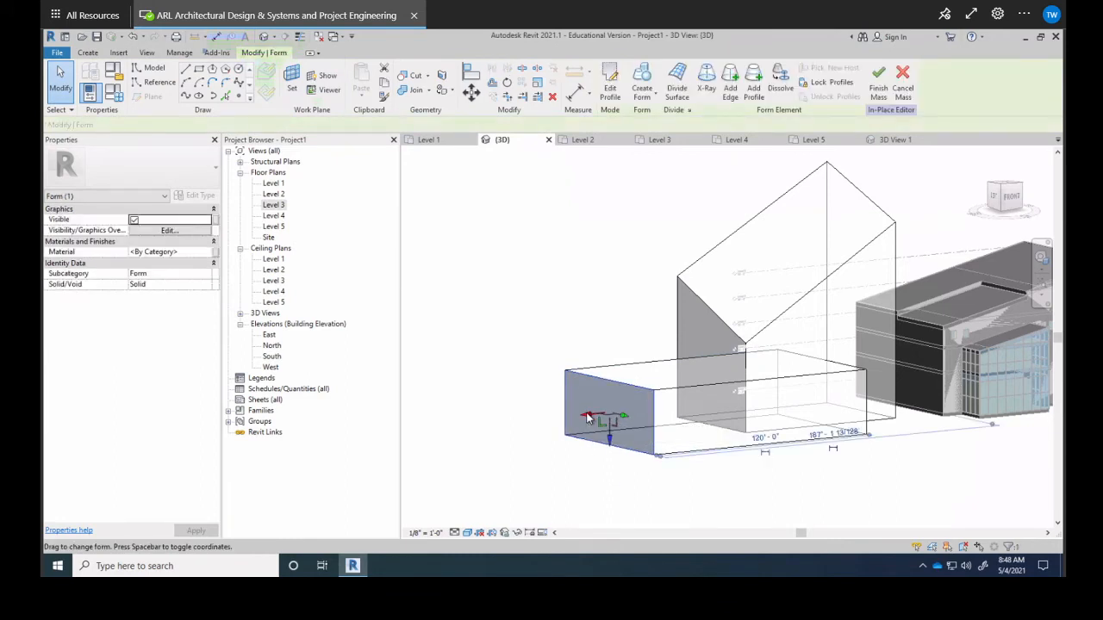
{"action": "left_click_drag", "start_coordinate": [588, 418], "coordinate": [663, 413]}
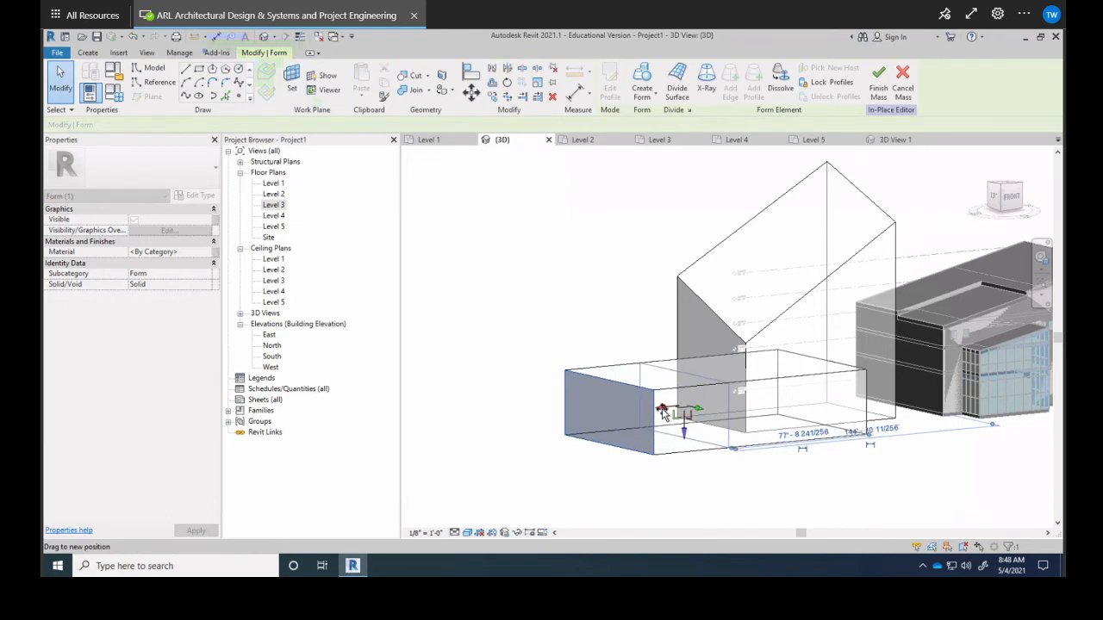
{"action": "left_click", "coordinate": [482, 236]}
Step: Join the low box and the overlapping sloped form into one solid, and inspect the joined geometry from several angles
{"action": "middle_click_drag", "start_coordinate": [747, 348], "coordinate": [738, 422], "text": "shift"}
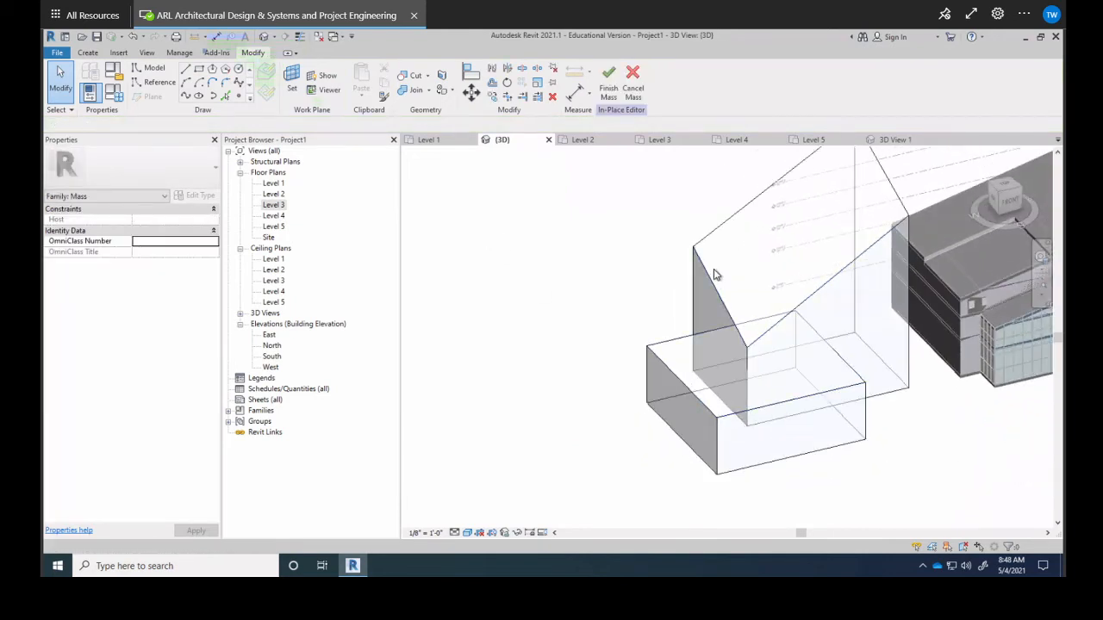
{"action": "scroll", "coordinate": [712, 277], "scroll_direction": "up", "scroll_amount": 2}
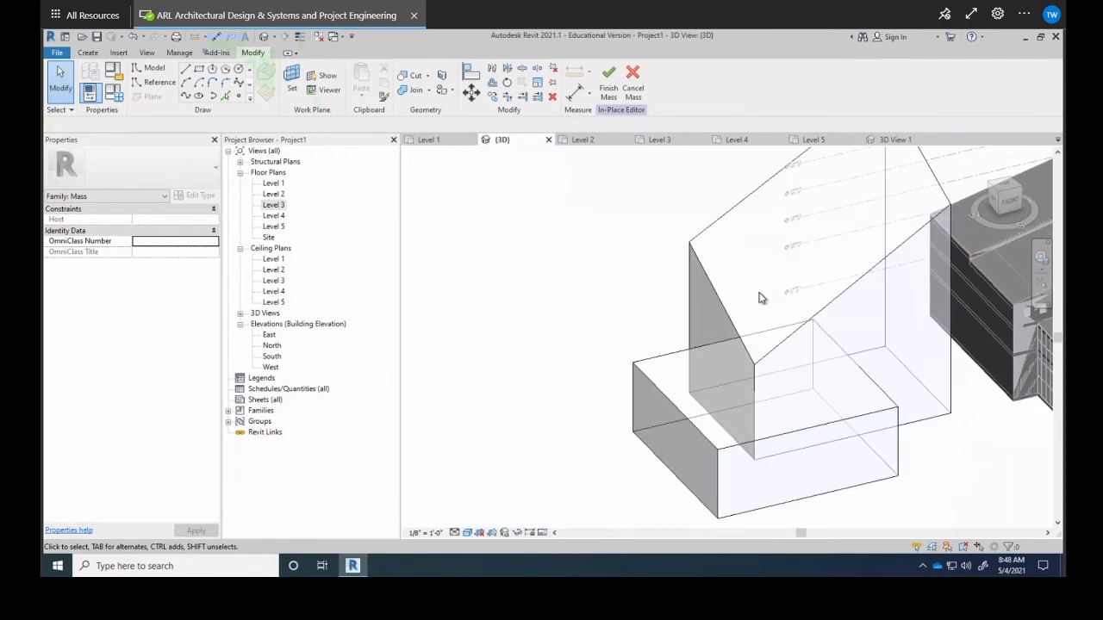
{"action": "left_click", "coordinate": [418, 93]}
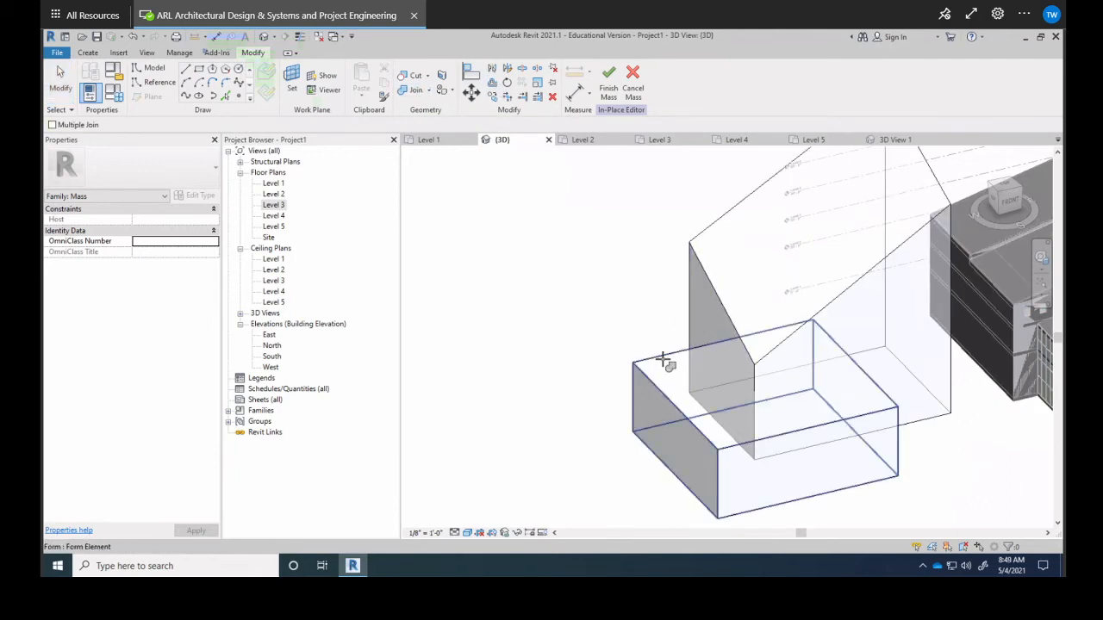
{"action": "left_click", "coordinate": [669, 366]}
{"action": "mouse_move", "coordinate": [679, 309]}
{"action": "middle_mouse_down", "text": "shift"}
{"action": "mouse_move", "coordinate": [593, 308]}
{"action": "mouse_move", "coordinate": [631, 257]}
{"action": "mouse_move", "coordinate": [680, 318]}
{"action": "mouse_move", "coordinate": [692, 312]}
{"action": "middle_mouse_up", "text": "shift"}
{"action": "middle_click_drag", "start_coordinate": [776, 349], "coordinate": [818, 305], "text": "shift"}
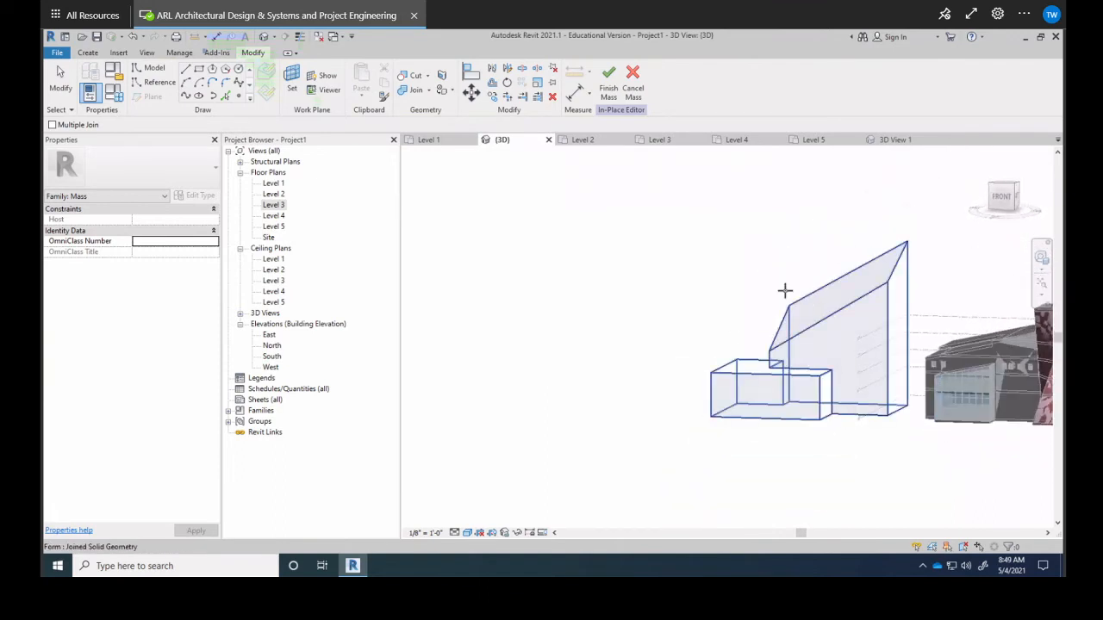
{"action": "middle_click_drag", "start_coordinate": [711, 295], "coordinate": [751, 273], "text": "shift"}
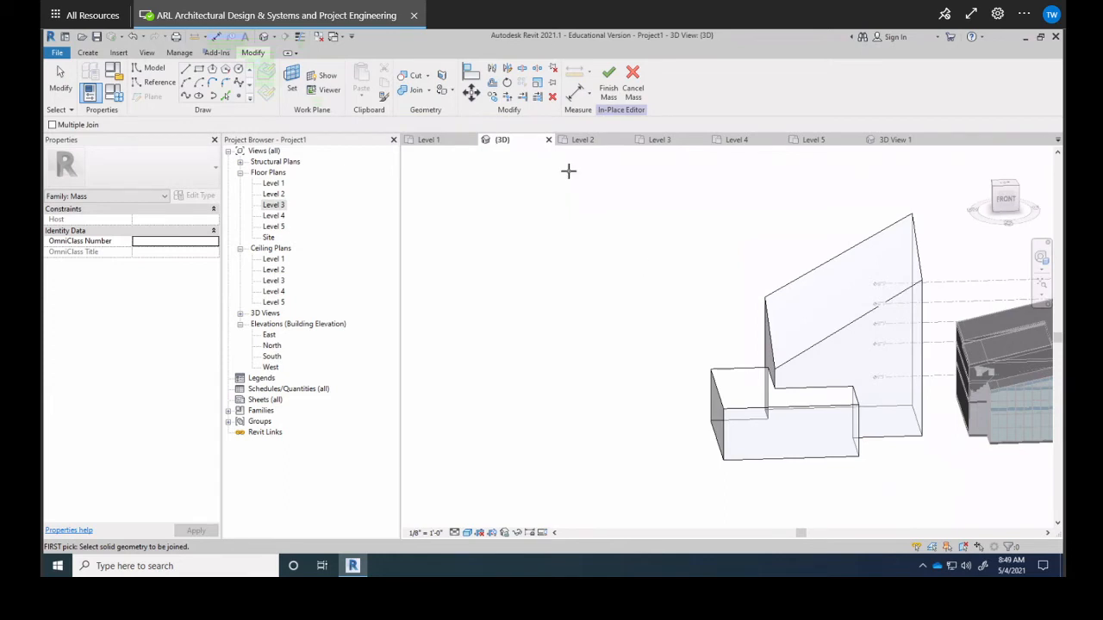
Step: Set the low box's top face as the work plane and sketch a rectangle about 64 feet wide beside the joined mass
{"action": "left_click", "coordinate": [292, 82]}
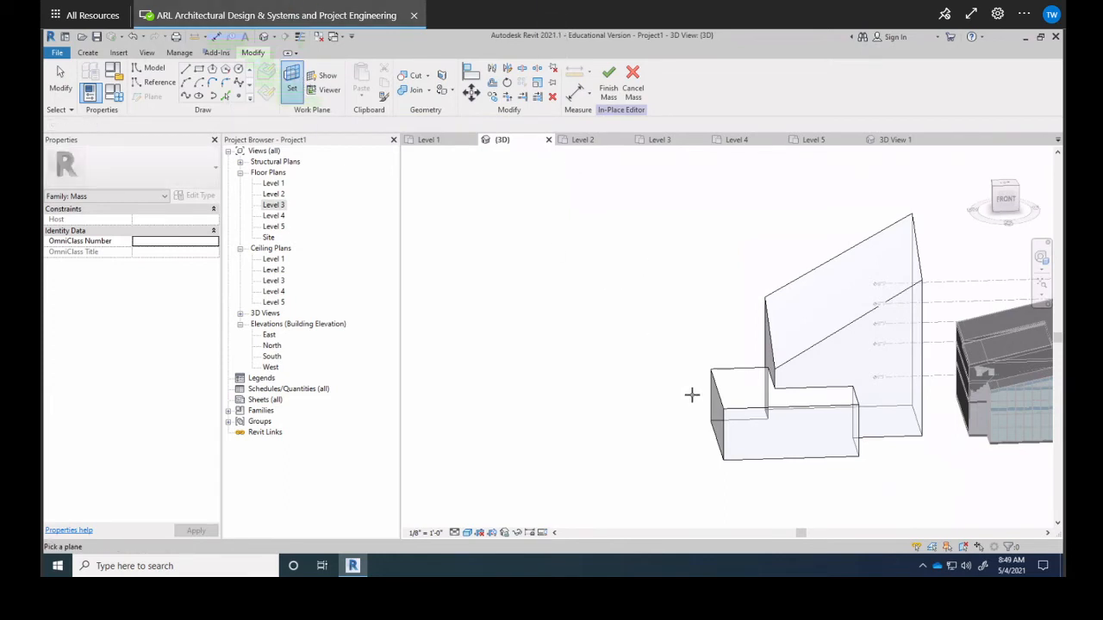
{"action": "left_click", "coordinate": [739, 370]}
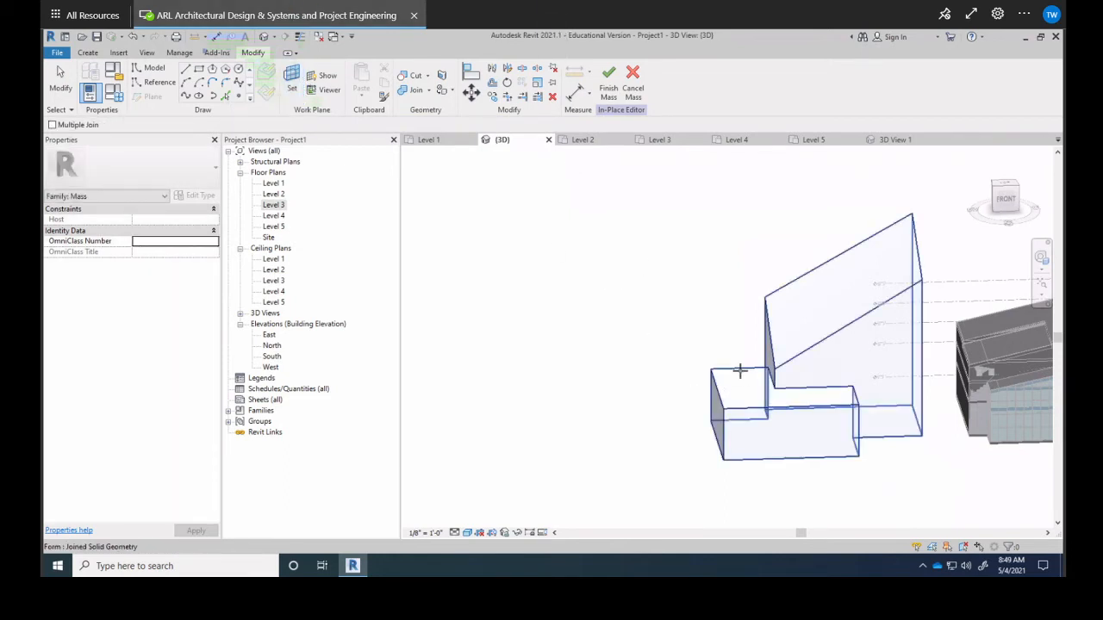
{"action": "left_click", "coordinate": [199, 70]}
{"action": "left_click", "coordinate": [582, 337]}
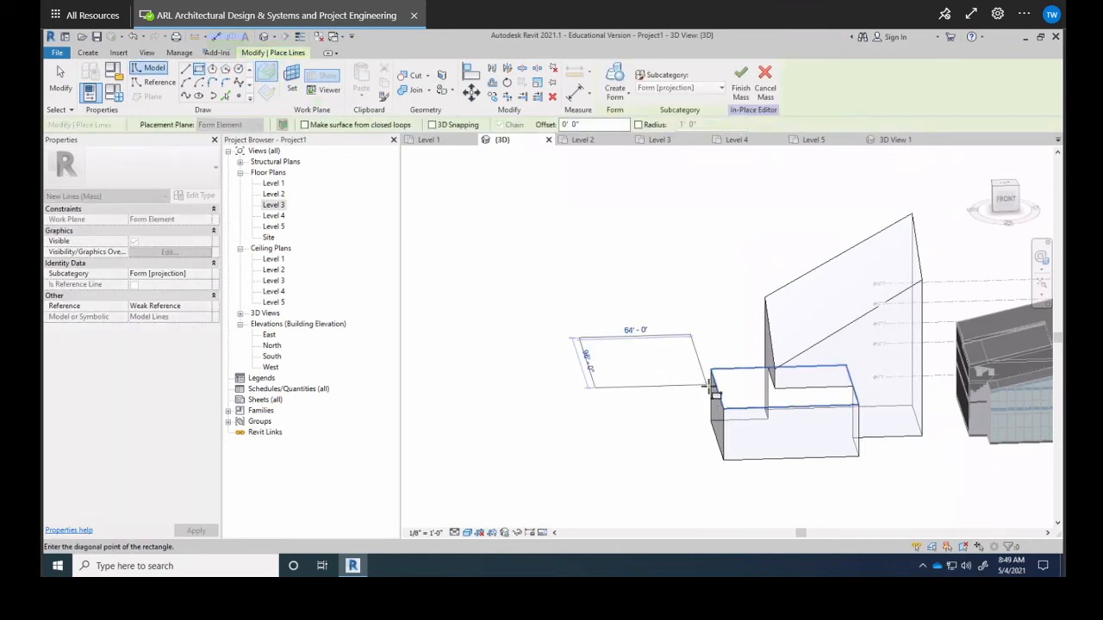
{"action": "left_click", "coordinate": [707, 387]}
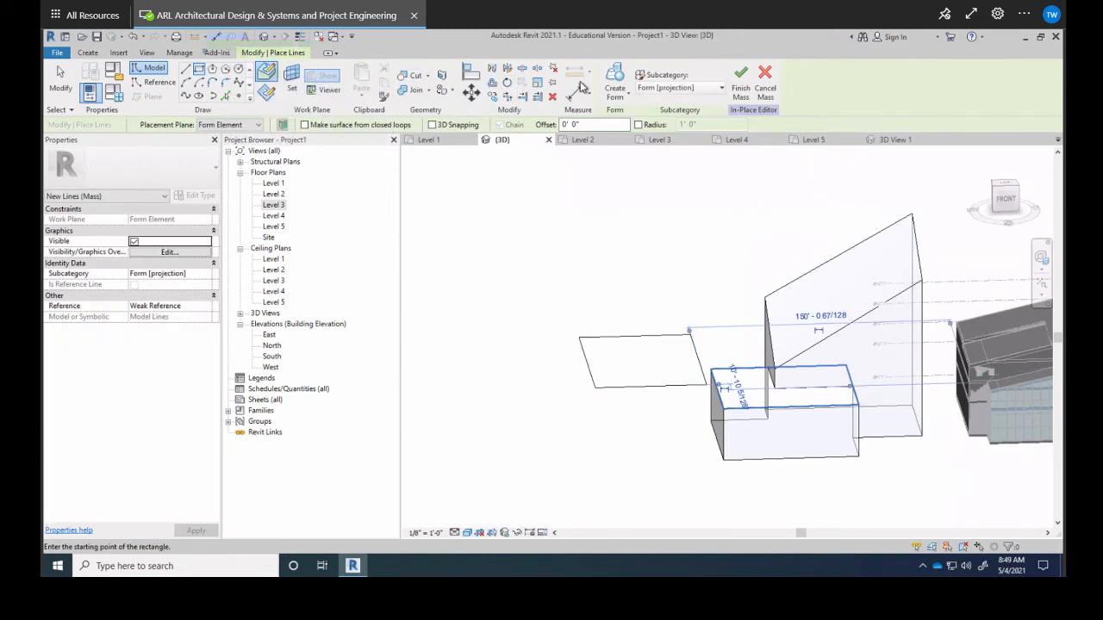
Step: Create a solid form from the new rectangle and raise its top face to make it about 76'-10" high
{"action": "left_click", "coordinate": [615, 84]}
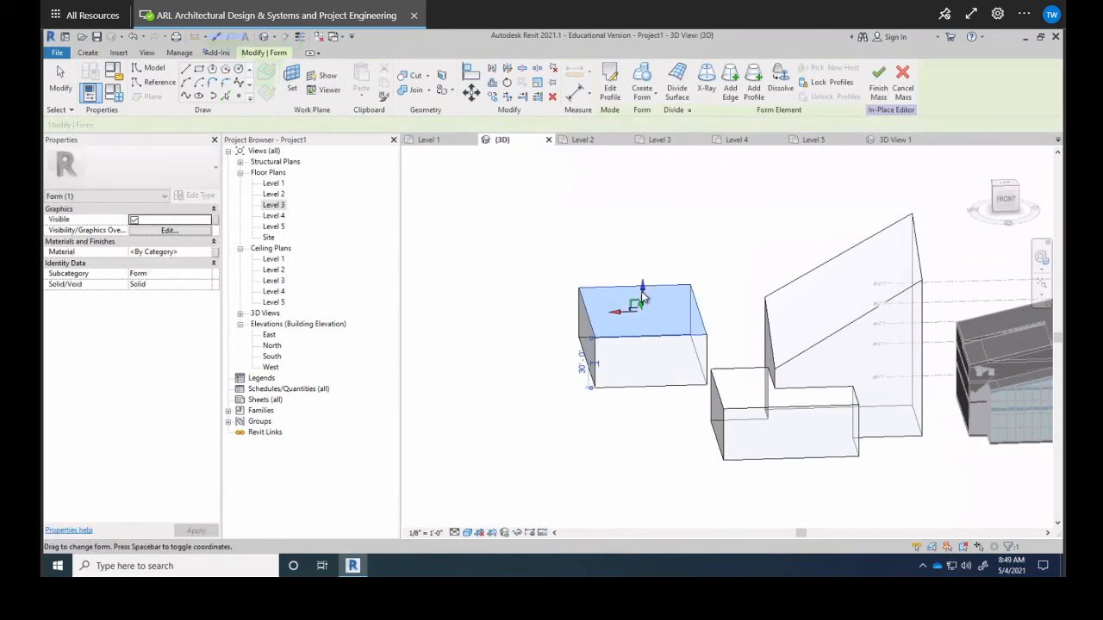
{"action": "left_click", "coordinate": [505, 348]}
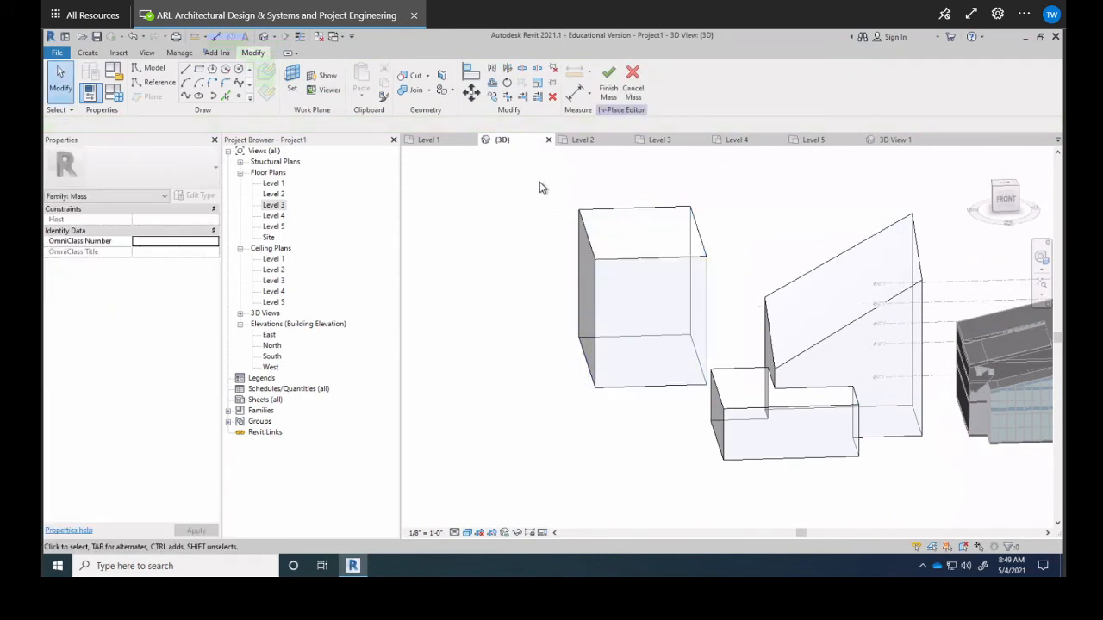
{"action": "left_click_drag", "start_coordinate": [539, 179], "coordinate": [721, 407]}
{"action": "key", "text": "m"}
{"action": "key", "text": "v"}
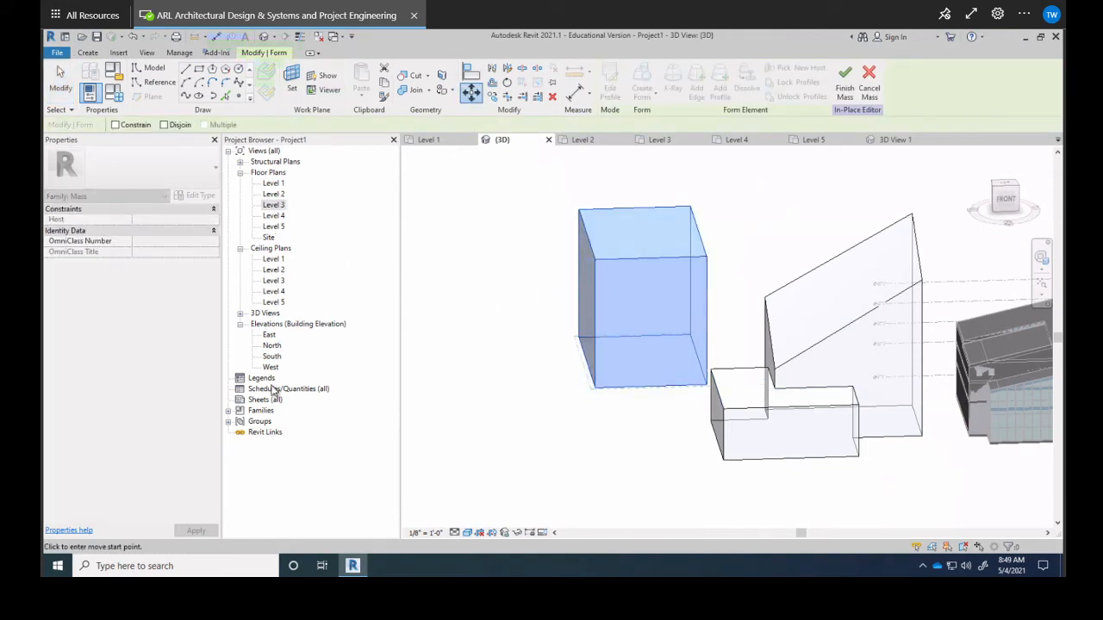
Step: In the East elevation, nudge the tall box up until its top is about 149'-9" above the base, and left past the low box
{"action": "double_click", "coordinate": [269, 335]}
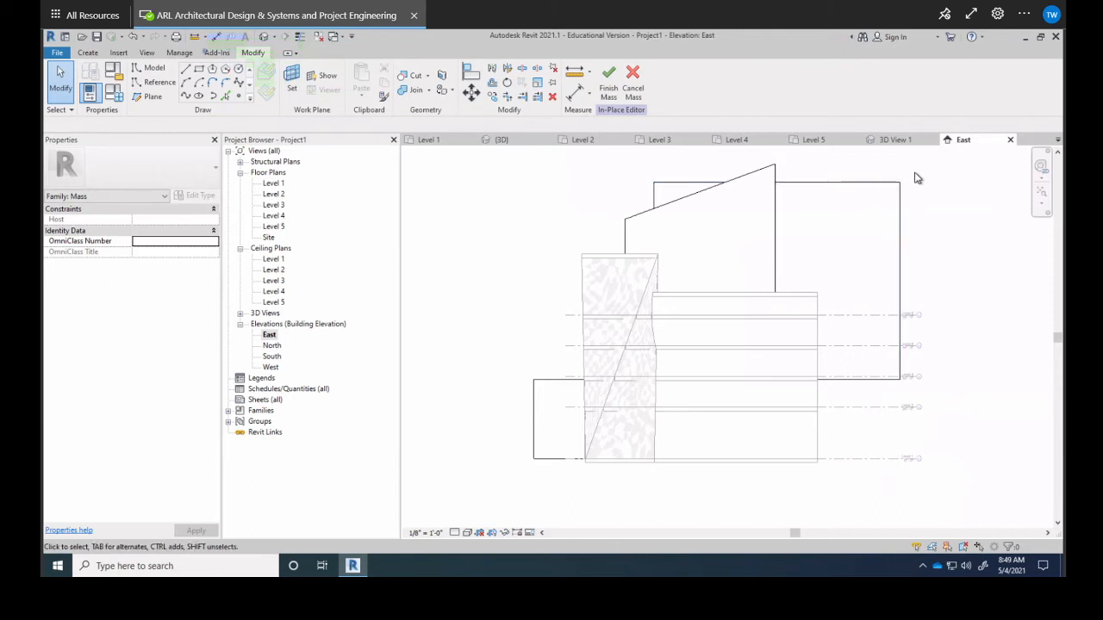
{"action": "left_click_drag", "start_coordinate": [913, 170], "coordinate": [862, 209]}
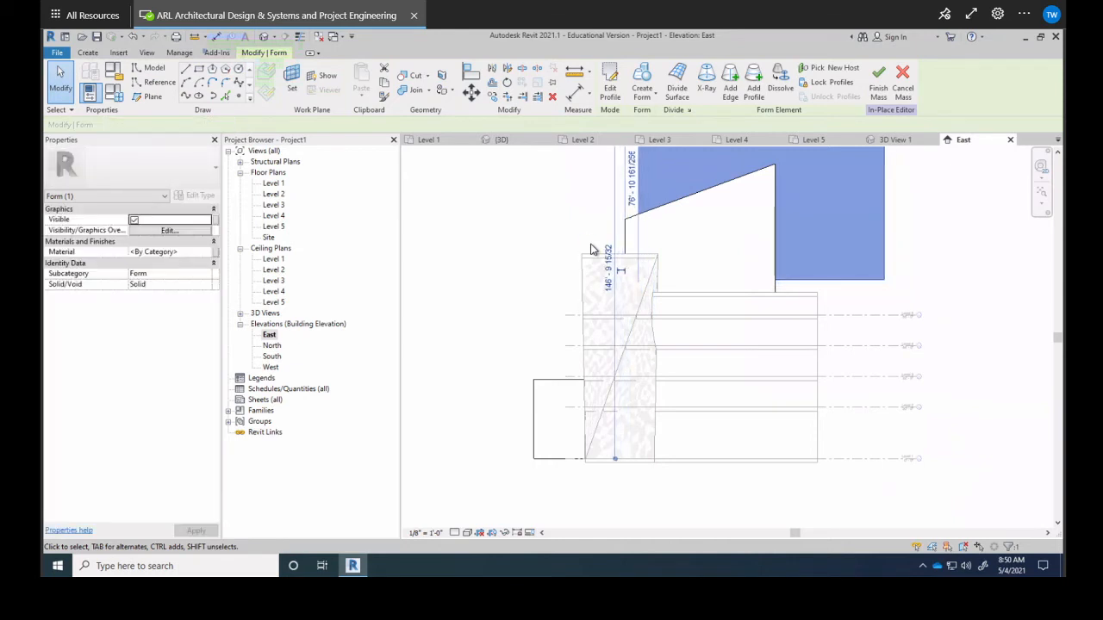
{"action": "key", "text": "Left"}
{"action": "key", "text": "Left"}
{"action": "key", "text": "Left"}
{"action": "key", "text": "Left"}
{"action": "key", "text": "Left"}
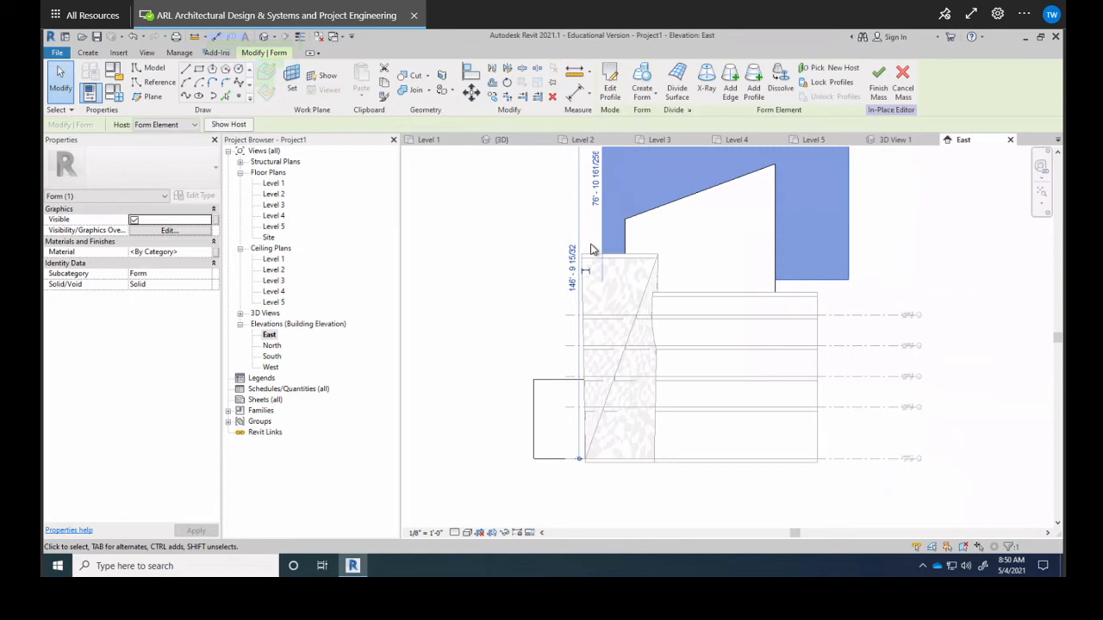
{"action": "key", "text": "Left"}
{"action": "key", "text": "Left"}
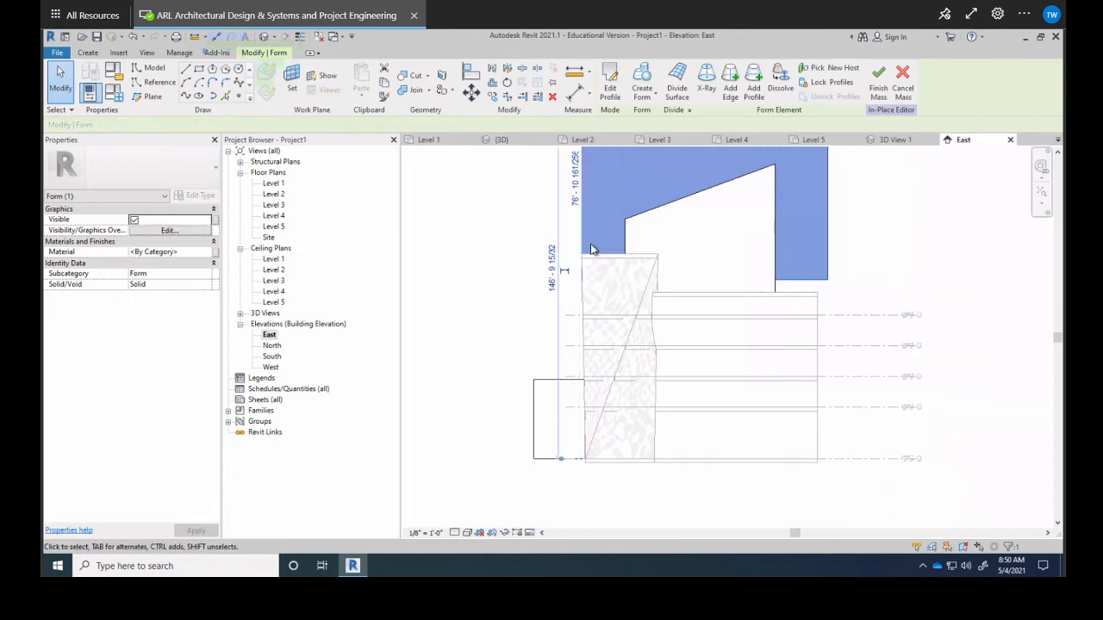
{"action": "key", "text": "Left"}
{"action": "key", "text": "Left"}
{"action": "key", "text": "Left"}
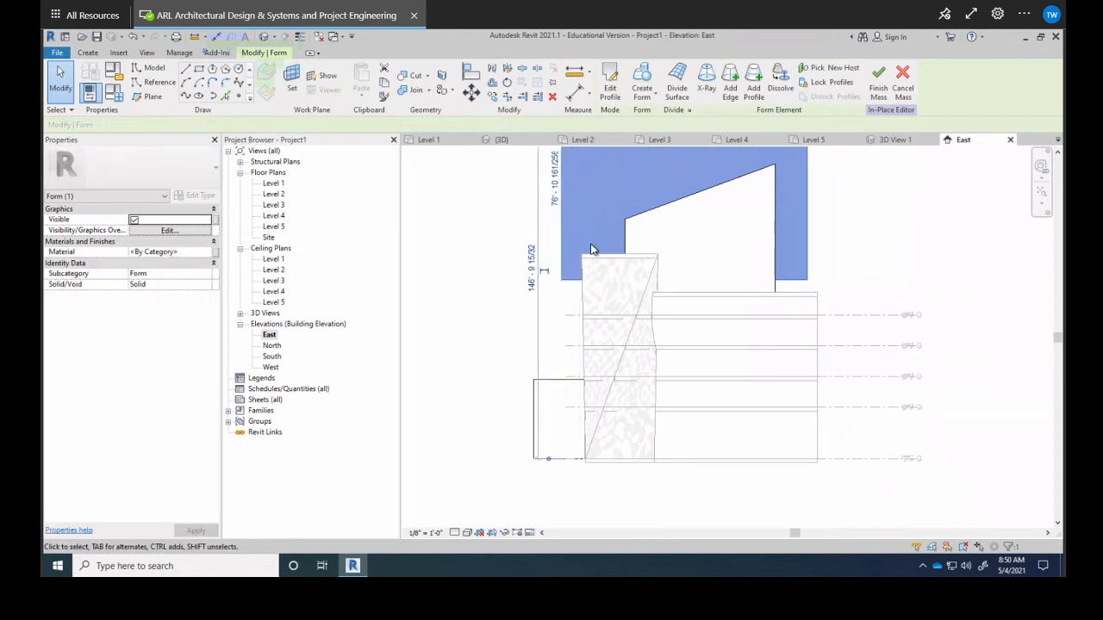
{"action": "key", "text": "Left"}
{"action": "key", "text": "Left"}
{"action": "key", "text": "Left"}
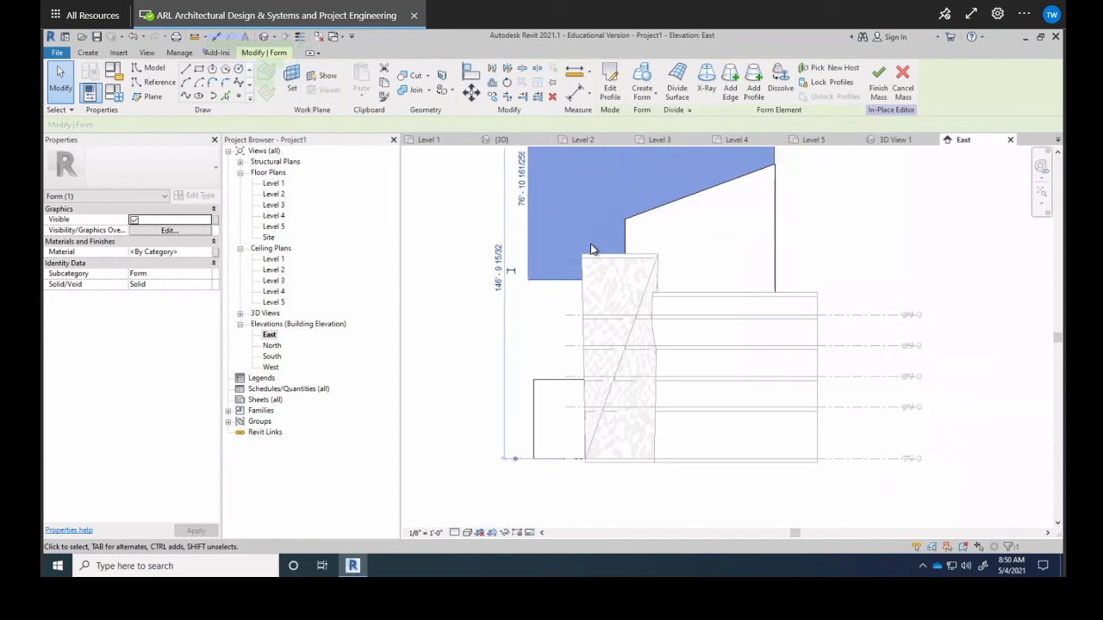
{"action": "key", "text": "Left"}
{"action": "key", "text": "Left"}
{"action": "key", "text": "Left"}
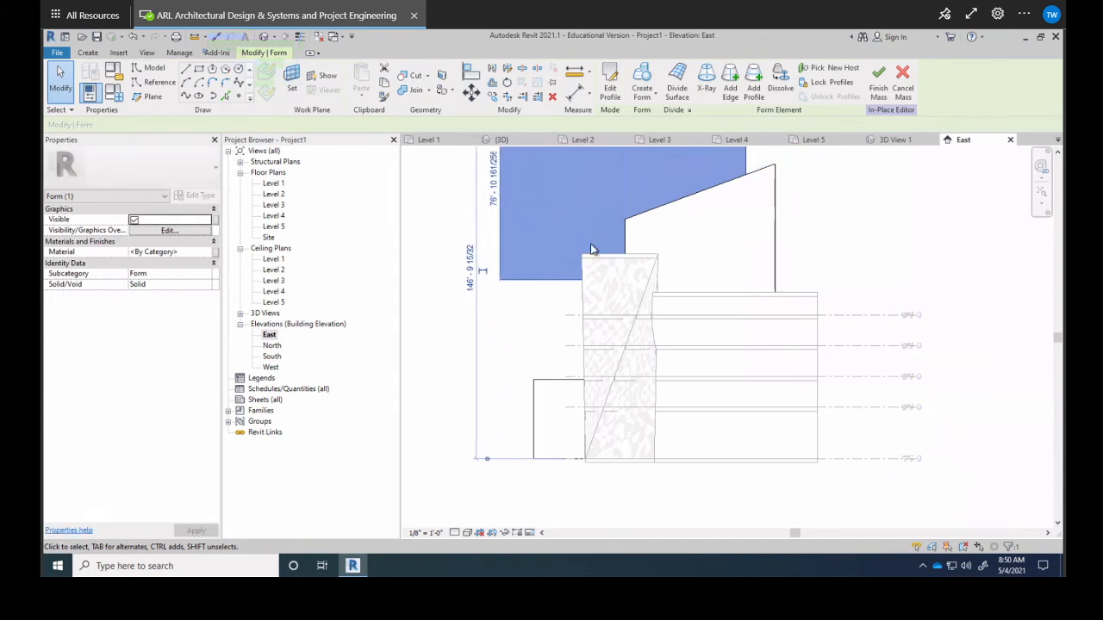
{"action": "key", "text": "Left"}
{"action": "key", "text": "Up"}
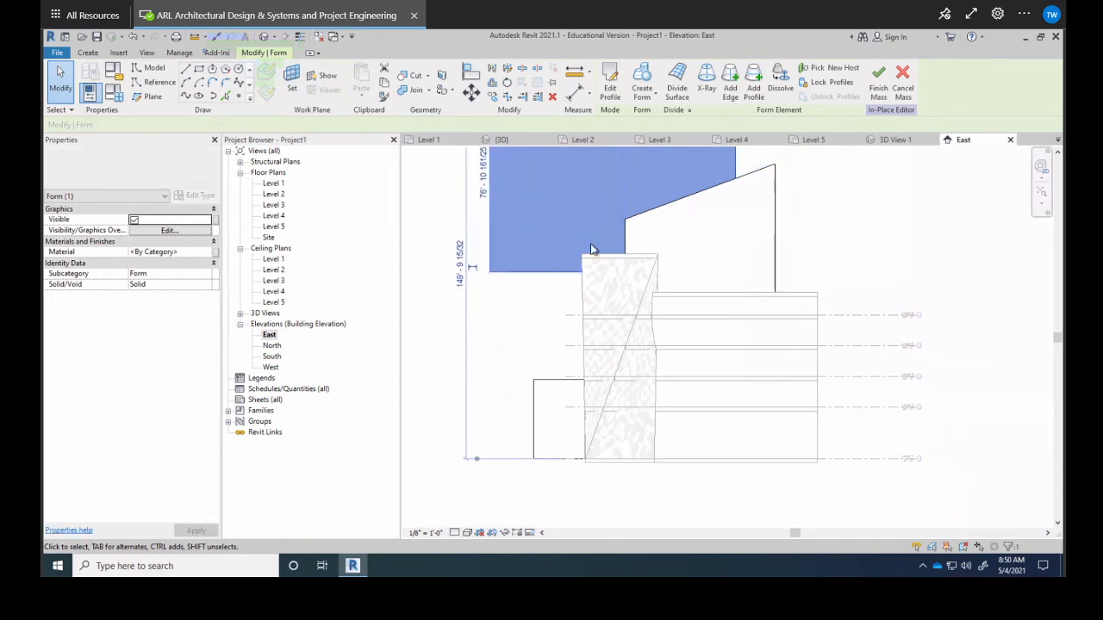
{"action": "key", "text": "Left"}
{"action": "key", "text": "Left"}
{"action": "key", "text": "Left"}
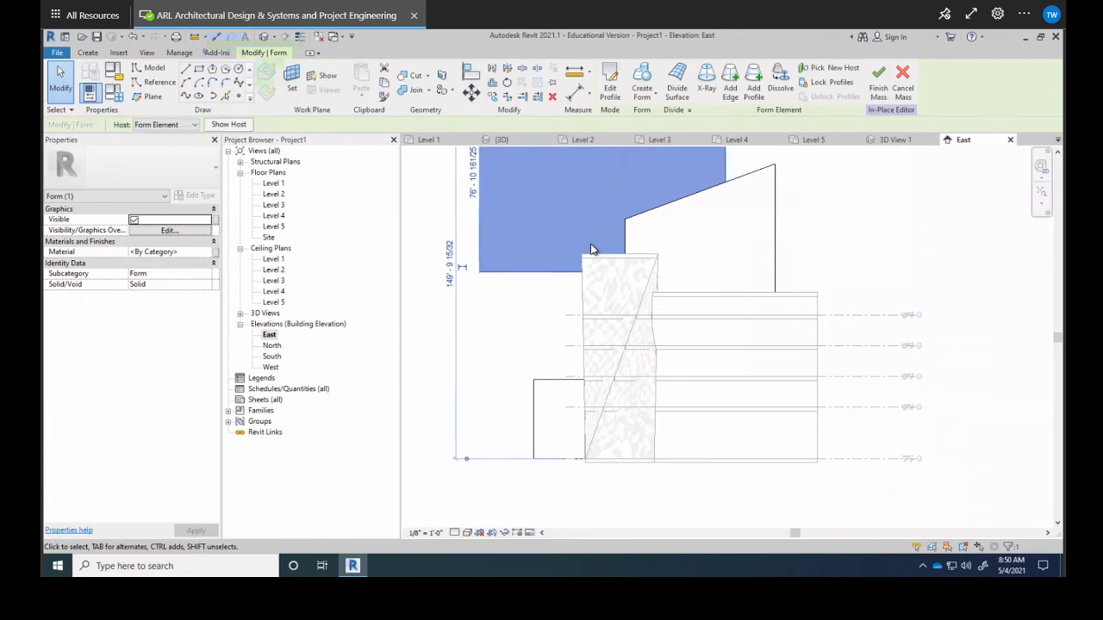
Step: In the North elevation, nudge the tall box left over the sloped form until the overall width dimension is about 84'-8"
{"action": "double_click", "coordinate": [271, 345]}
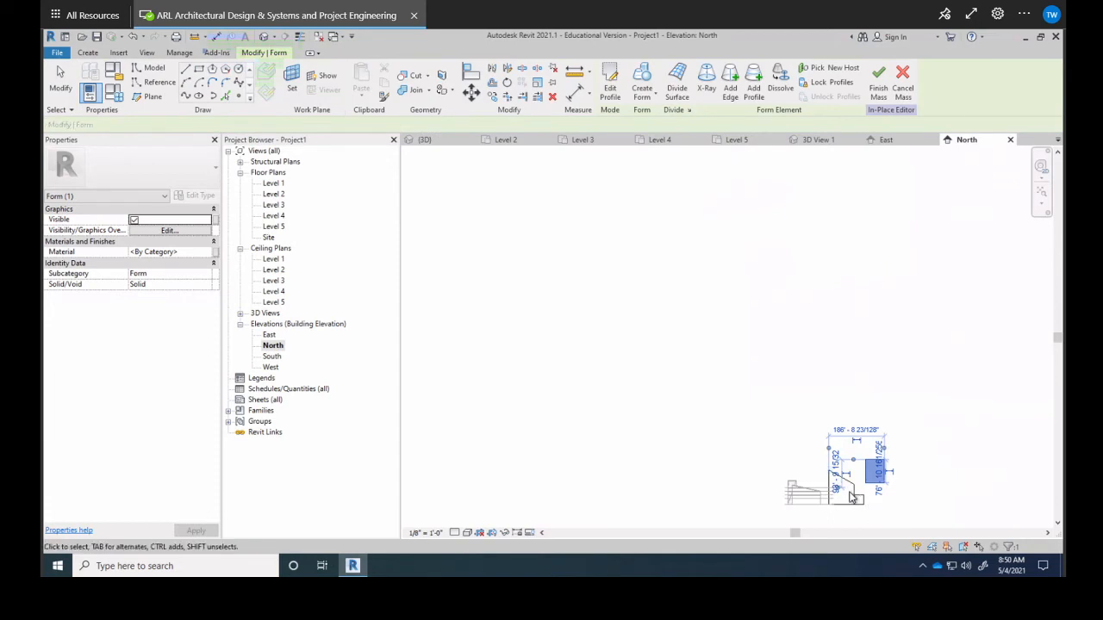
{"action": "scroll", "coordinate": [845, 488], "scroll_direction": "up", "scroll_amount": 3}
{"action": "key", "text": "Left"}
{"action": "key", "text": "Left"}
{"action": "key", "text": "Left"}
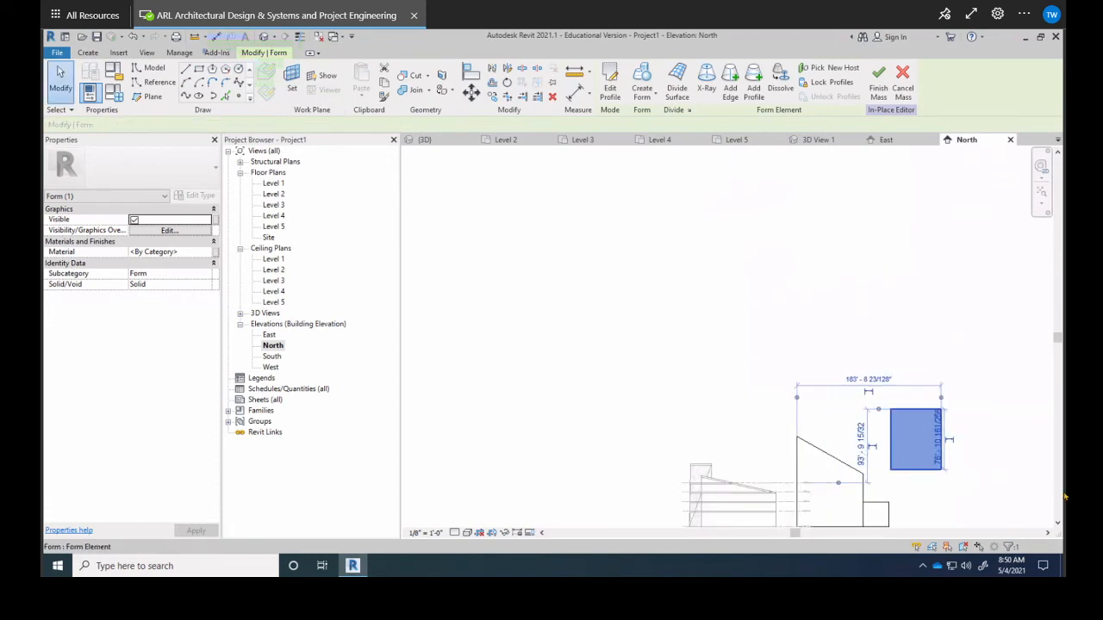
{"action": "key", "text": "Left"}
{"action": "key", "text": "Left"}
{"action": "key", "text": "Left"}
{"action": "key", "text": "Left"}
{"action": "key", "text": "Left"}
{"action": "key", "text": "Left"}
{"action": "key", "text": "Left"}
{"action": "key", "text": "Left"}
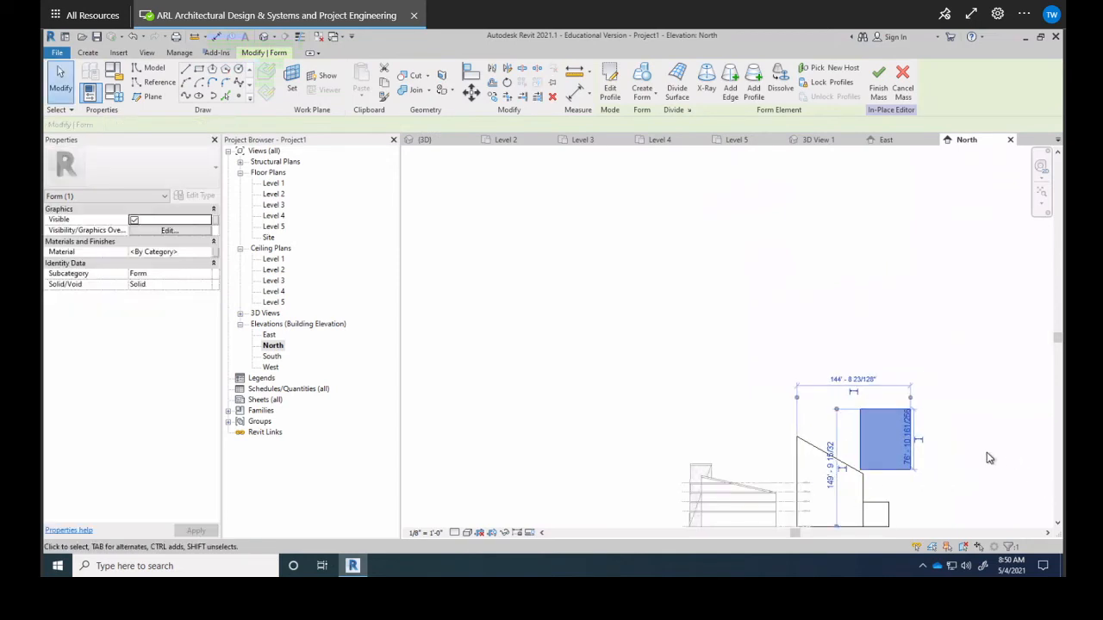
{"action": "key", "text": "Left"}
{"action": "key", "text": "Left"}
{"action": "key", "text": "Left"}
{"action": "key", "text": "Left"}
{"action": "key", "text": "Left"}
{"action": "key", "text": "Left"}
{"action": "key", "text": "Left"}
{"action": "key", "text": "Left"}
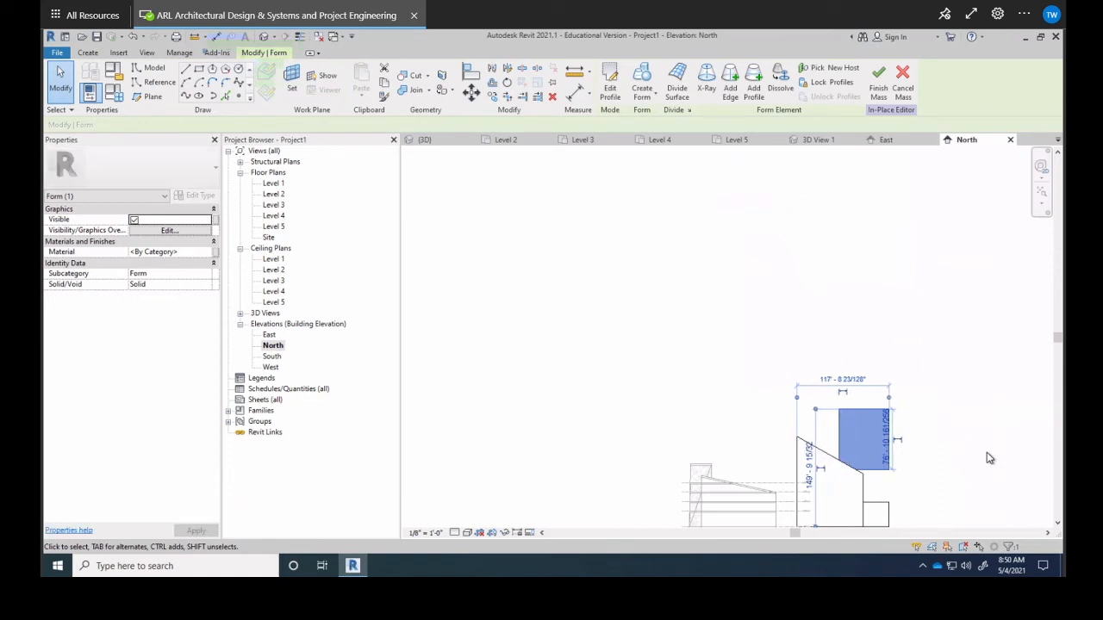
{"action": "key", "text": "Left"}
{"action": "key", "text": "Left"}
{"action": "key", "text": "Left"}
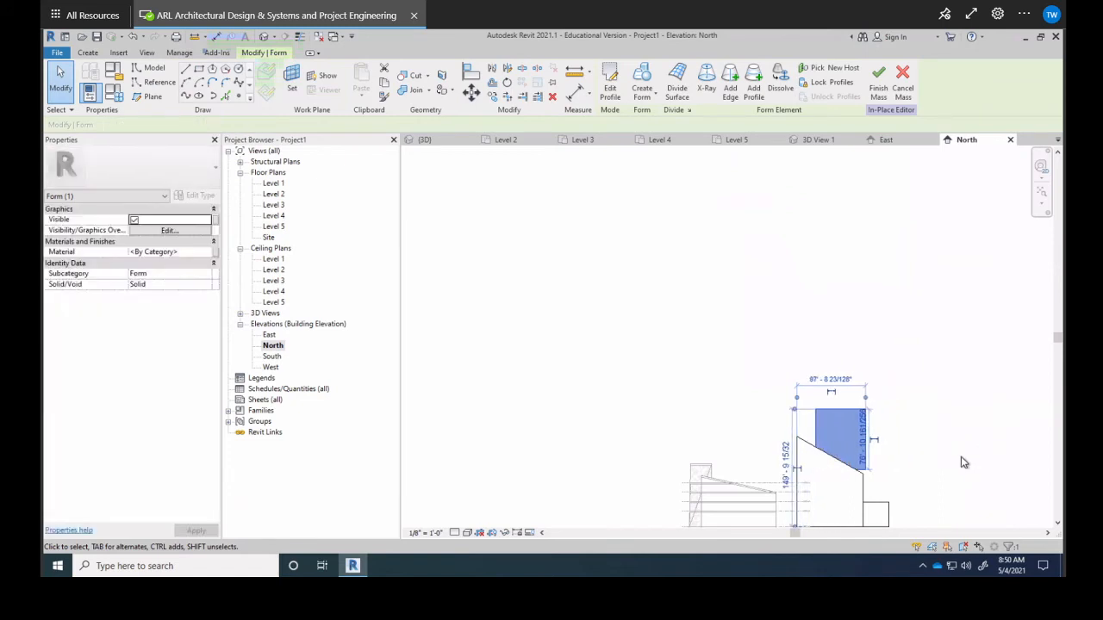
Step: Nudge the tall box upward until its top is about 155'-9" above the base, still overlapping the sloped form
{"action": "scroll", "coordinate": [836, 472], "scroll_direction": "up", "scroll_amount": 2}
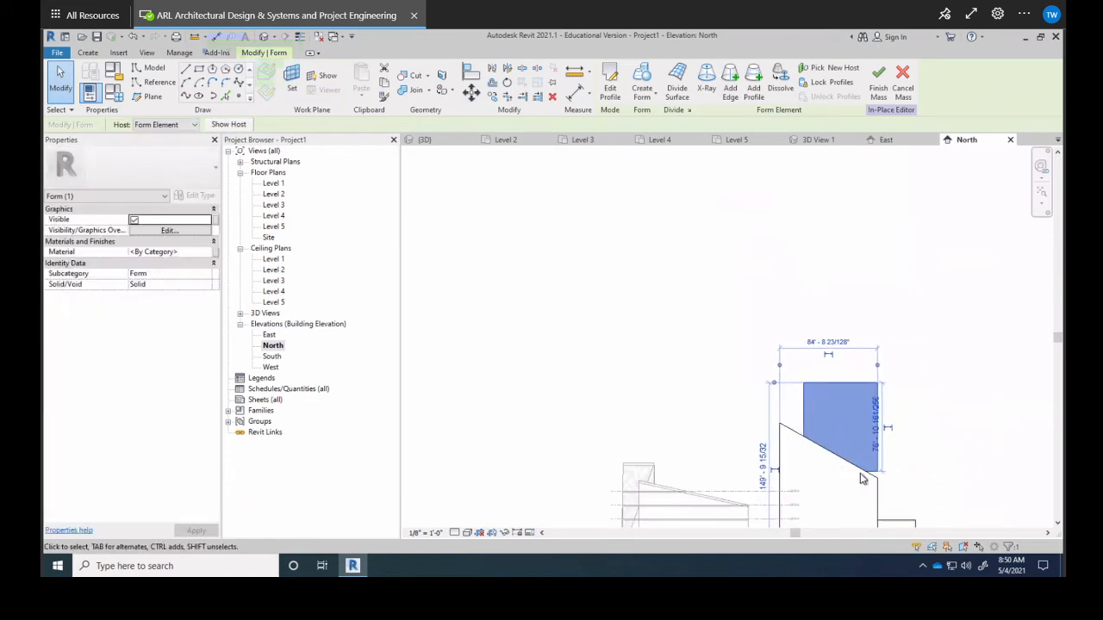
{"action": "key", "text": "Up"}
{"action": "key", "text": "Up"}
{"action": "key", "text": "Up"}
{"action": "key", "text": "Up"}
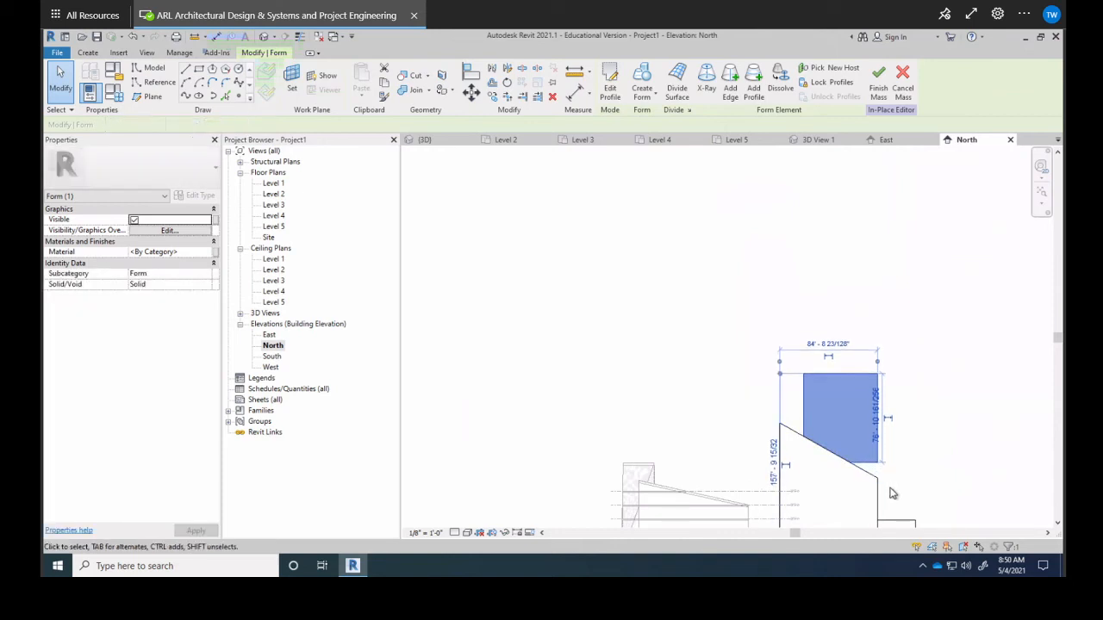
{"action": "key", "text": "Down"}
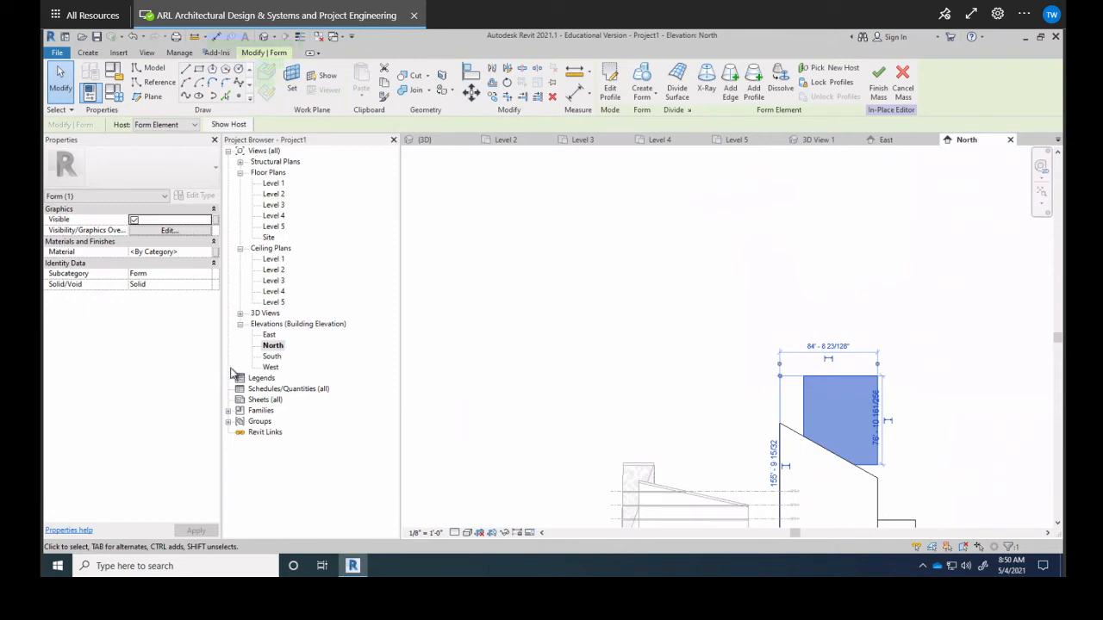
Step: Check the tall box's position over the joined mass in the South and West elevations and the Level 1 and Site plans
{"action": "double_click", "coordinate": [272, 359]}
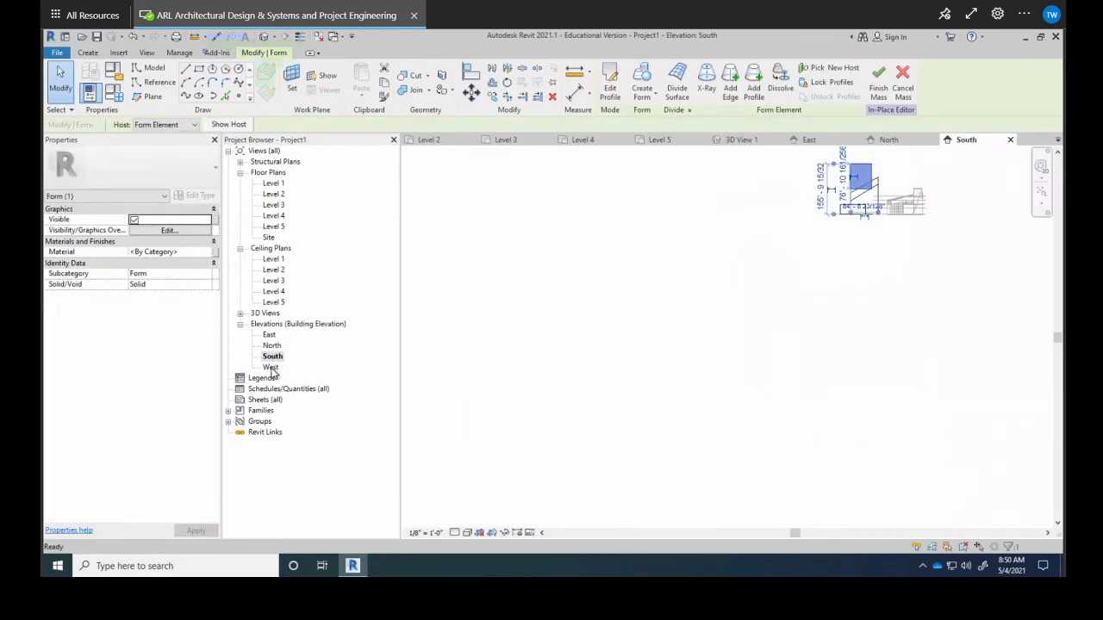
{"action": "double_click", "coordinate": [271, 367]}
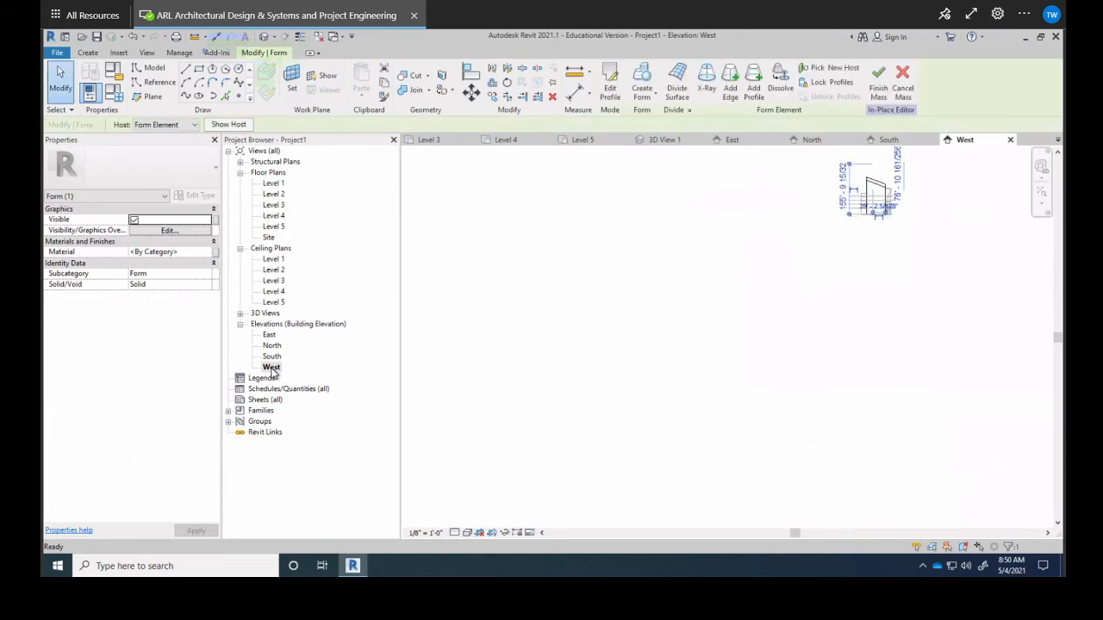
{"action": "double_click", "coordinate": [272, 183]}
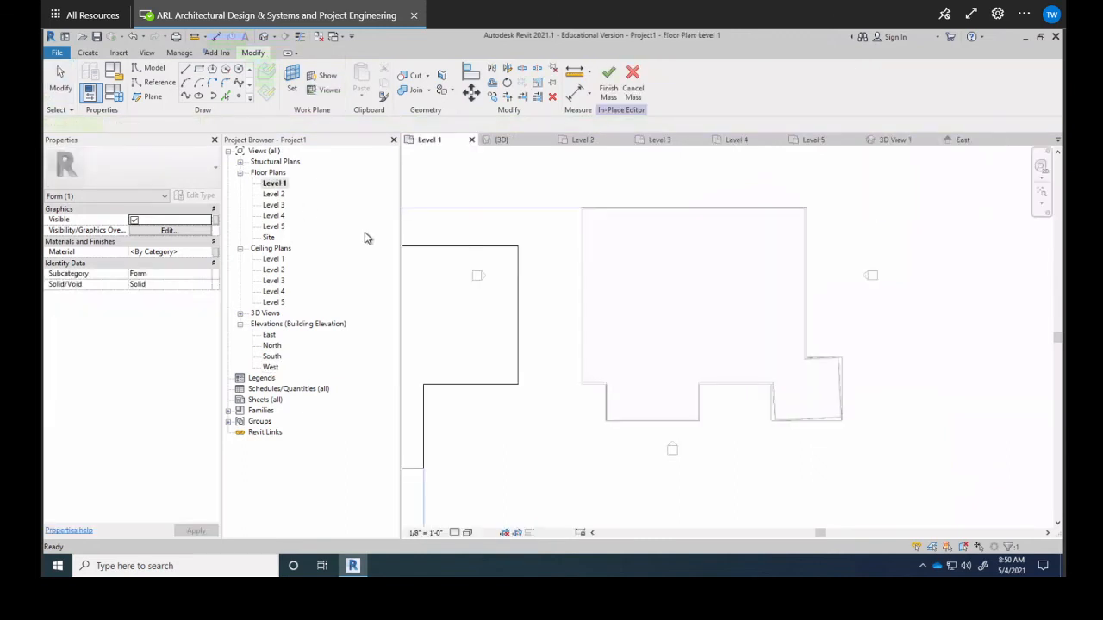
{"action": "scroll", "coordinate": [579, 342], "scroll_direction": "down", "scroll_amount": 2}
{"action": "scroll", "coordinate": [504, 342], "scroll_direction": "down", "scroll_amount": 1}
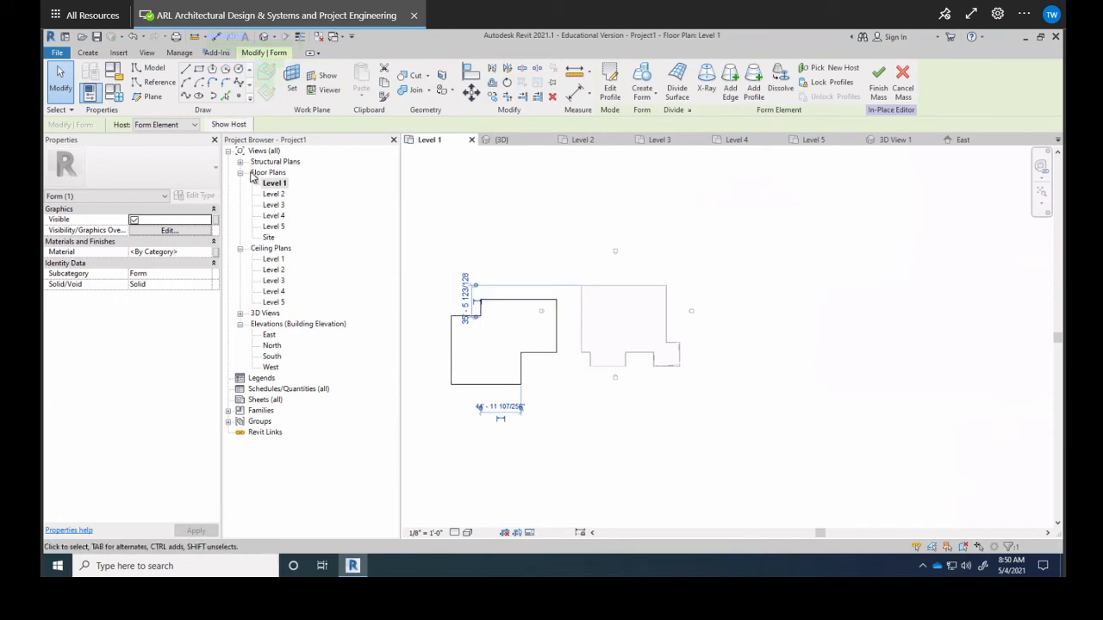
{"action": "double_click", "coordinate": [268, 239]}
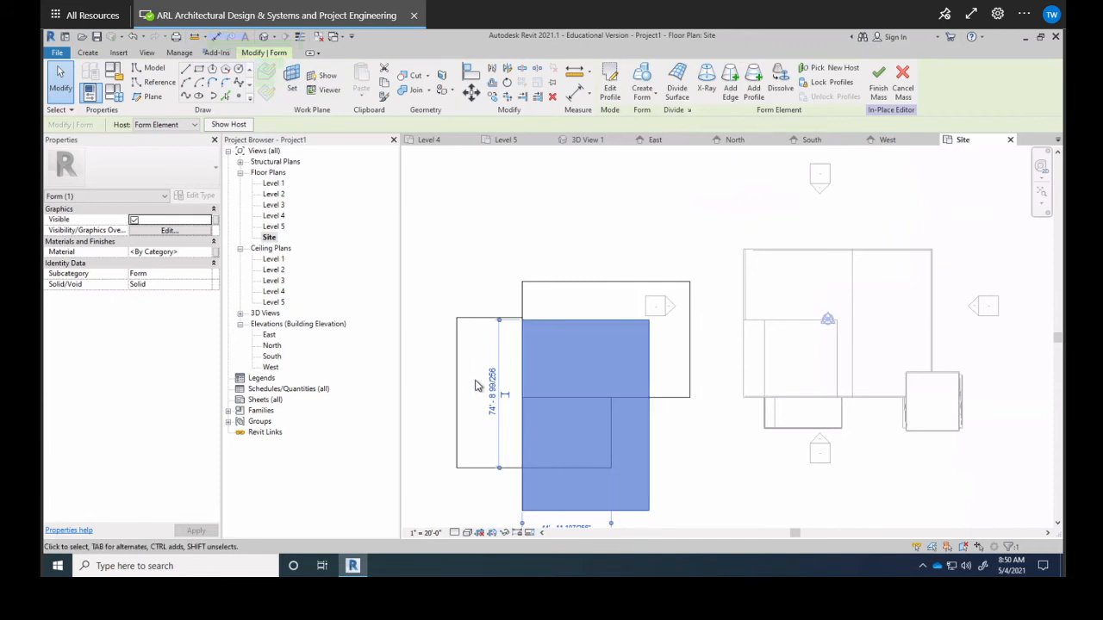
{"action": "scroll", "coordinate": [506, 336], "scroll_direction": "down", "scroll_amount": 3}
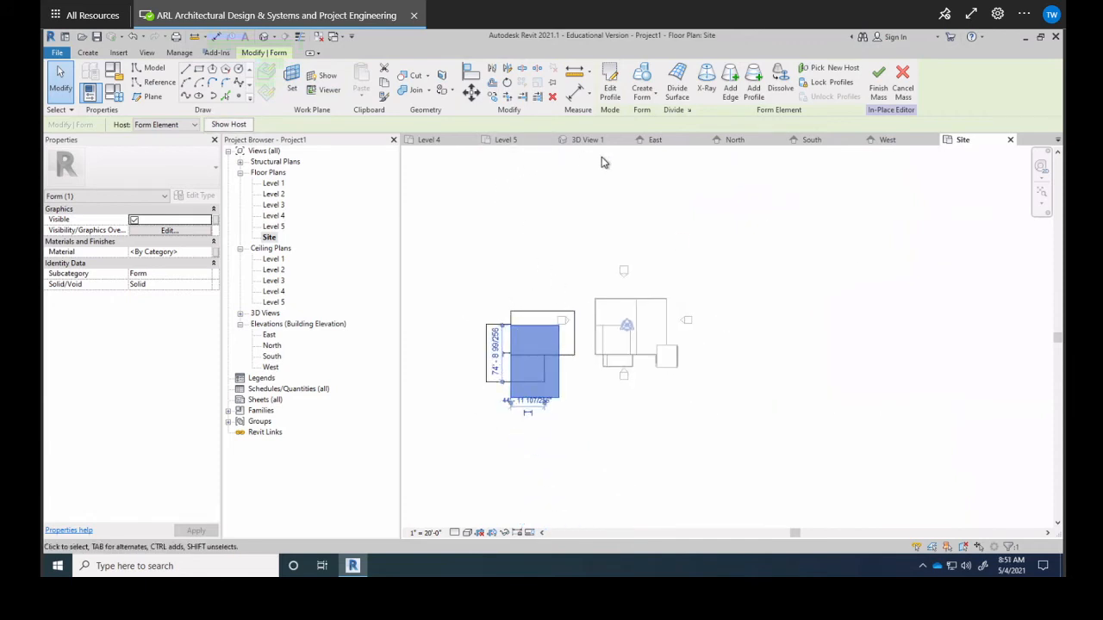
{"action": "left_click", "coordinate": [576, 139]}
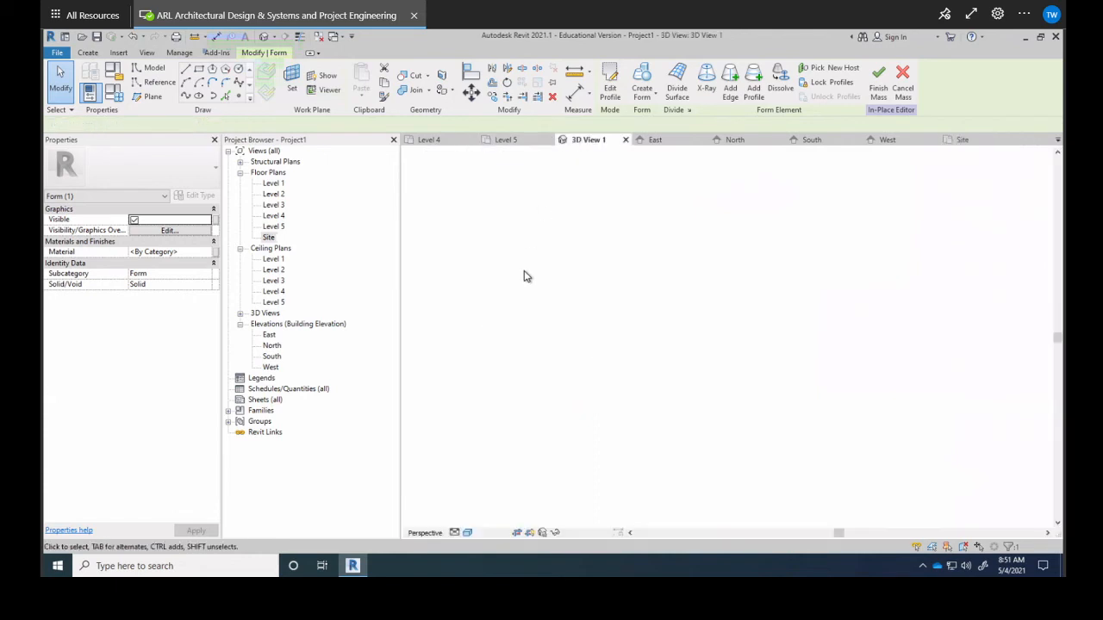
{"action": "scroll", "coordinate": [599, 305], "scroll_direction": "down", "scroll_amount": 5}
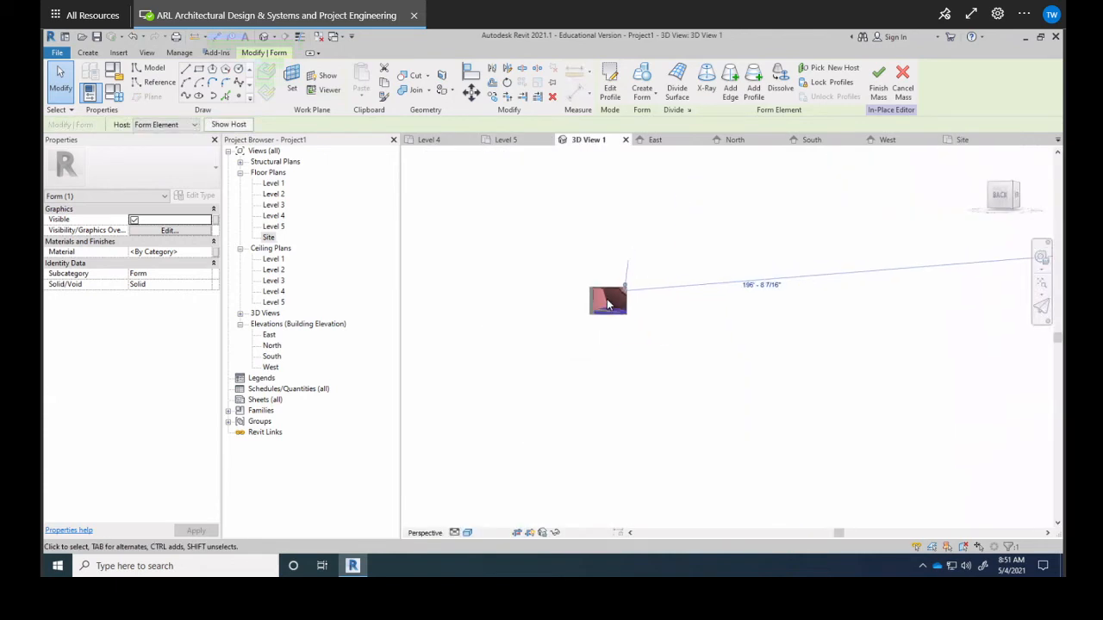
{"action": "scroll", "coordinate": [606, 301], "scroll_direction": "up", "scroll_amount": 1}
{"action": "scroll", "coordinate": [607, 299], "scroll_direction": "up", "scroll_amount": 2}
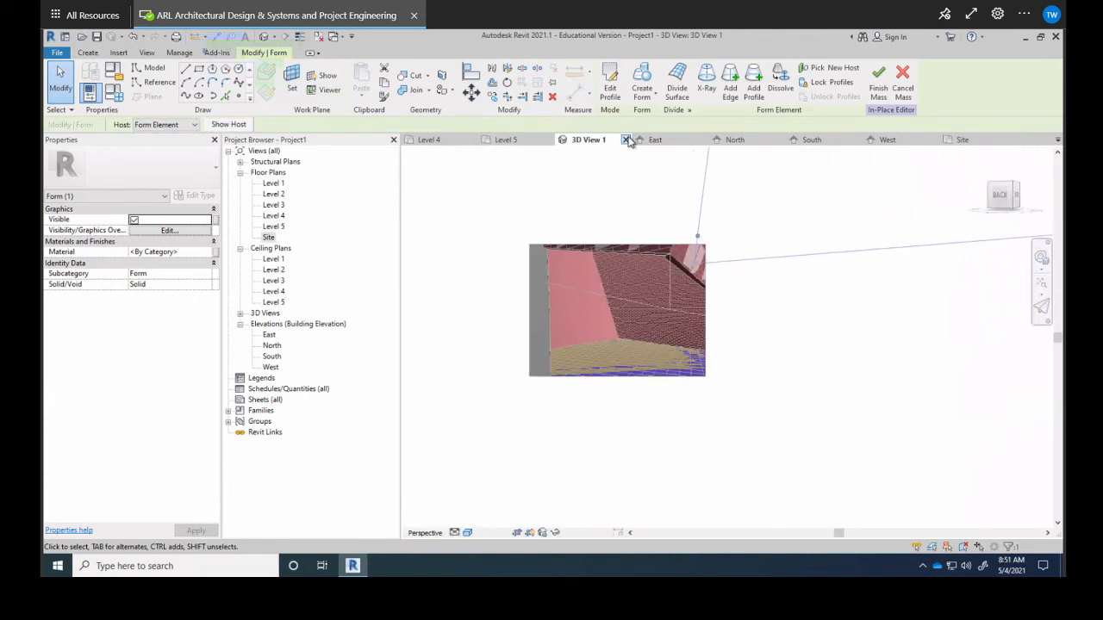
{"action": "left_click", "coordinate": [626, 140]}
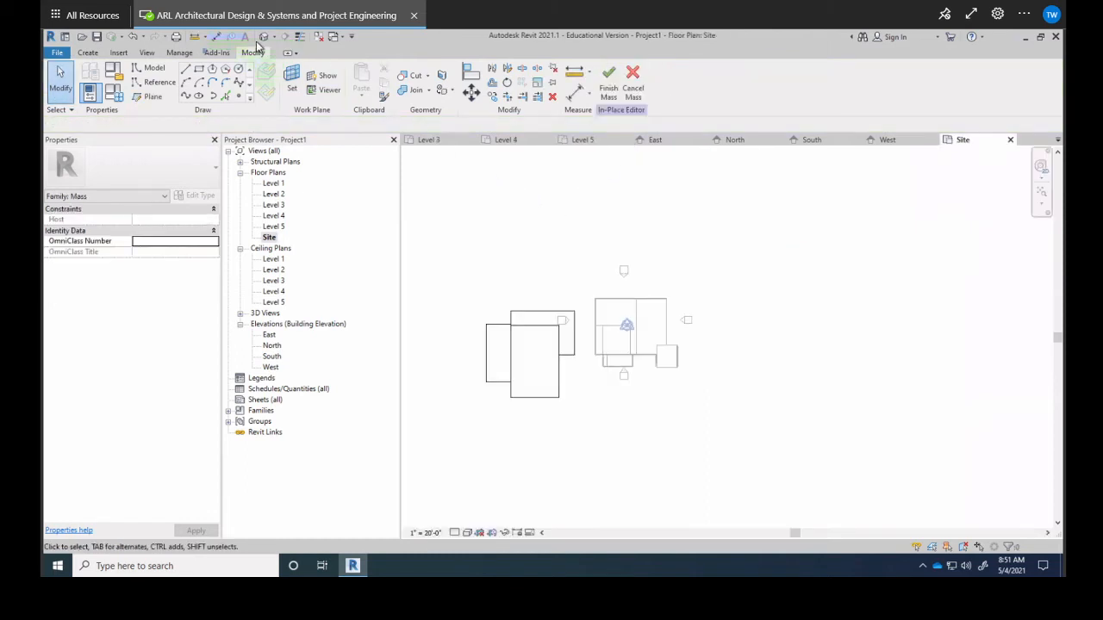
Step: In the default 3D view, change the tall box from solid to void to cut the sloped form
{"action": "left_click", "coordinate": [264, 37]}
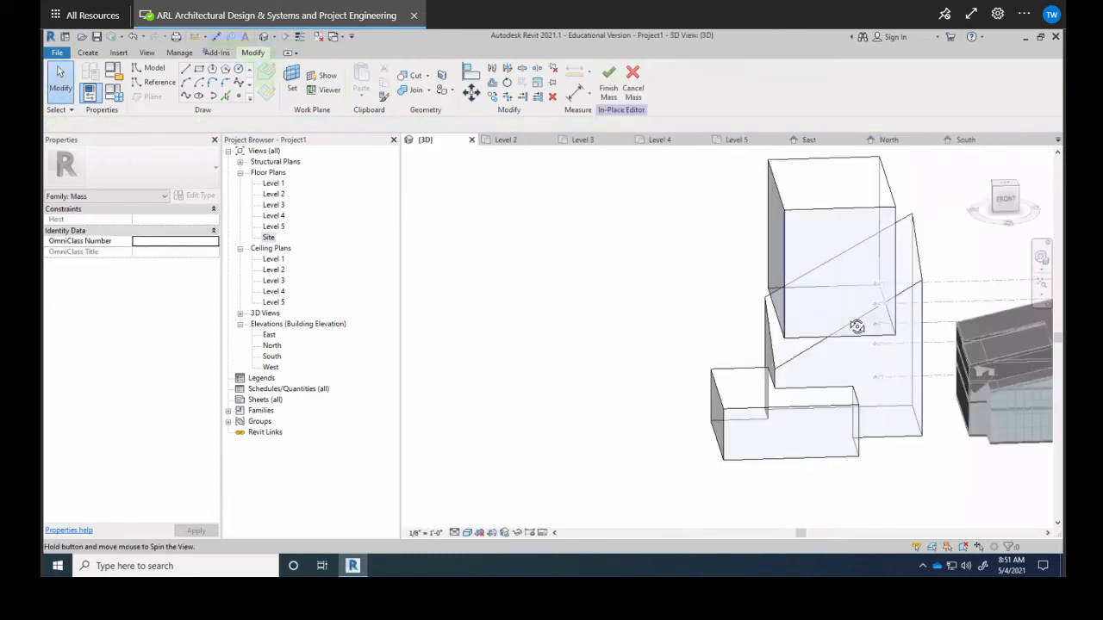
{"action": "middle_click_drag", "start_coordinate": [857, 322], "coordinate": [935, 326], "text": "shift"}
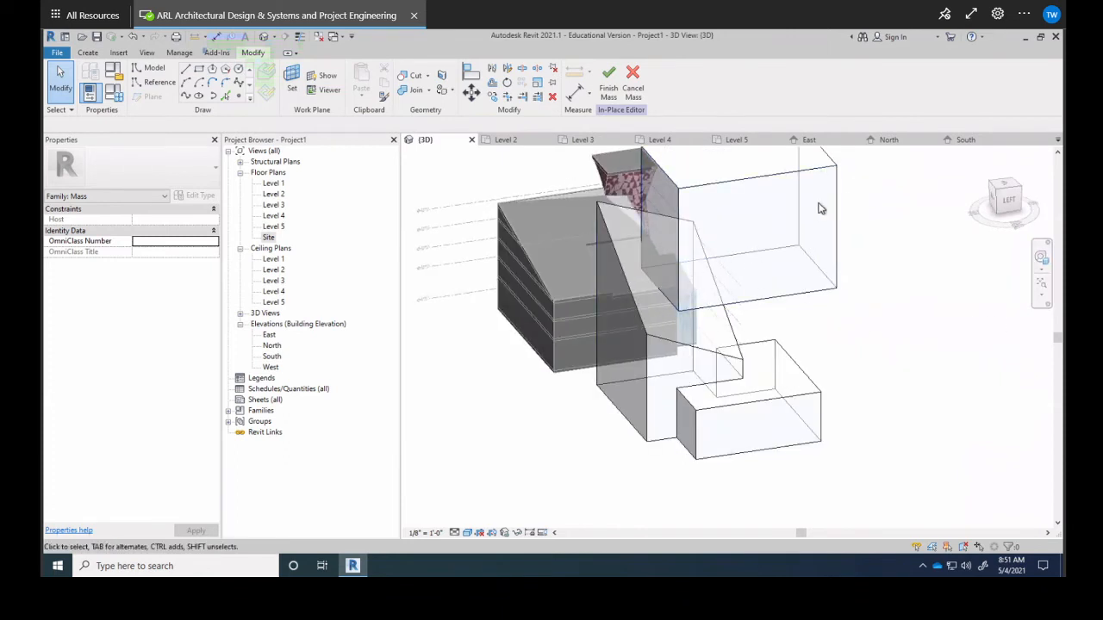
{"action": "left_click", "coordinate": [791, 243]}
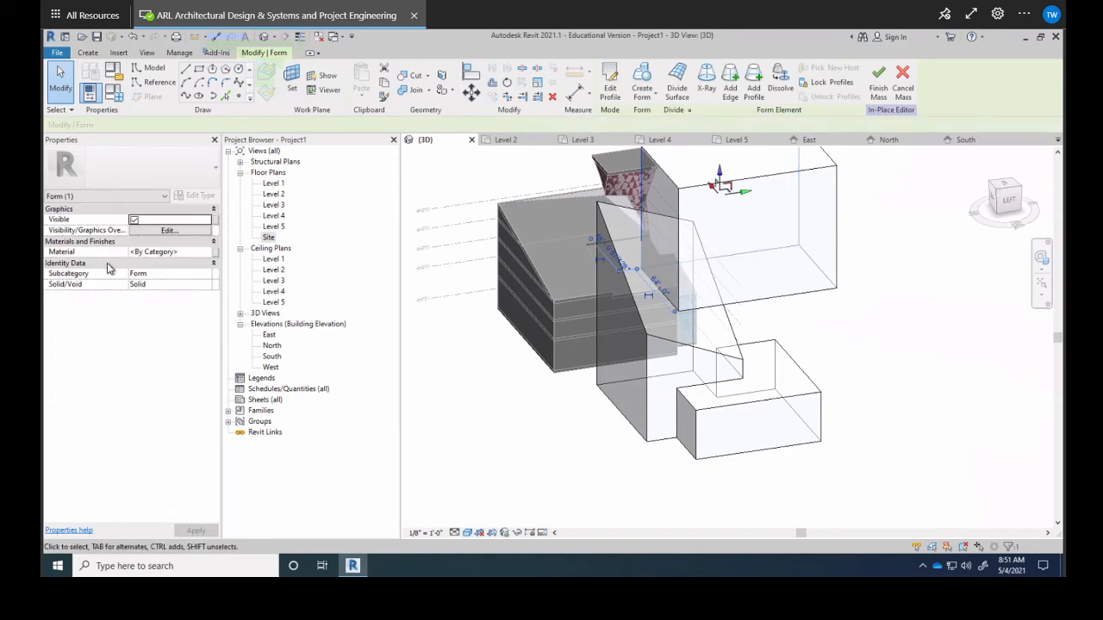
{"action": "left_click", "coordinate": [155, 286]}
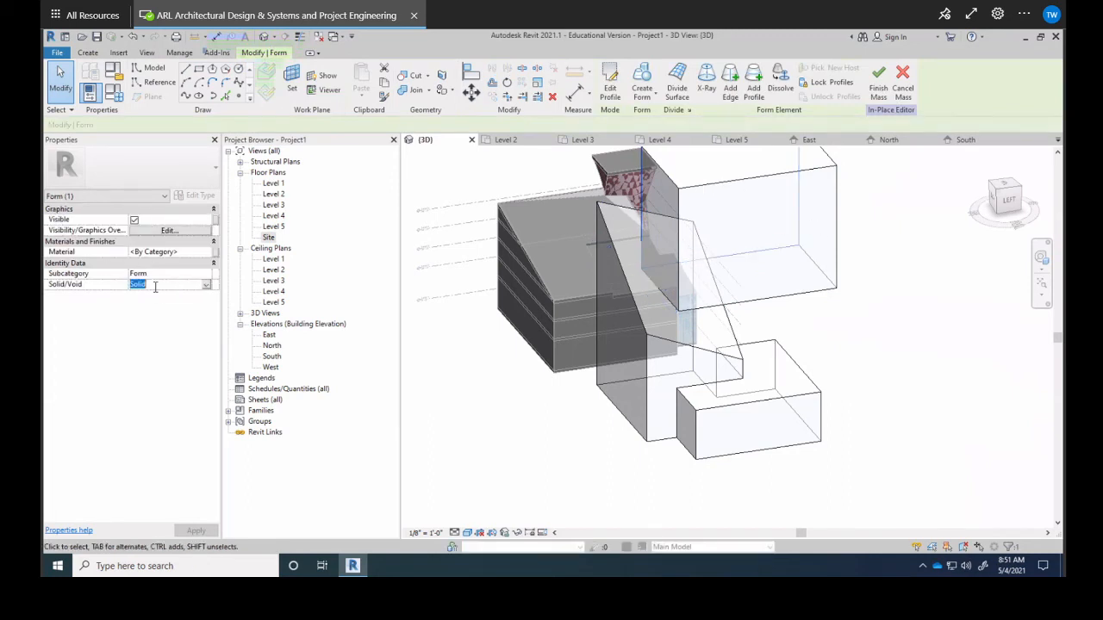
{"action": "left_click", "coordinate": [206, 285]}
{"action": "left_click", "coordinate": [159, 307]}
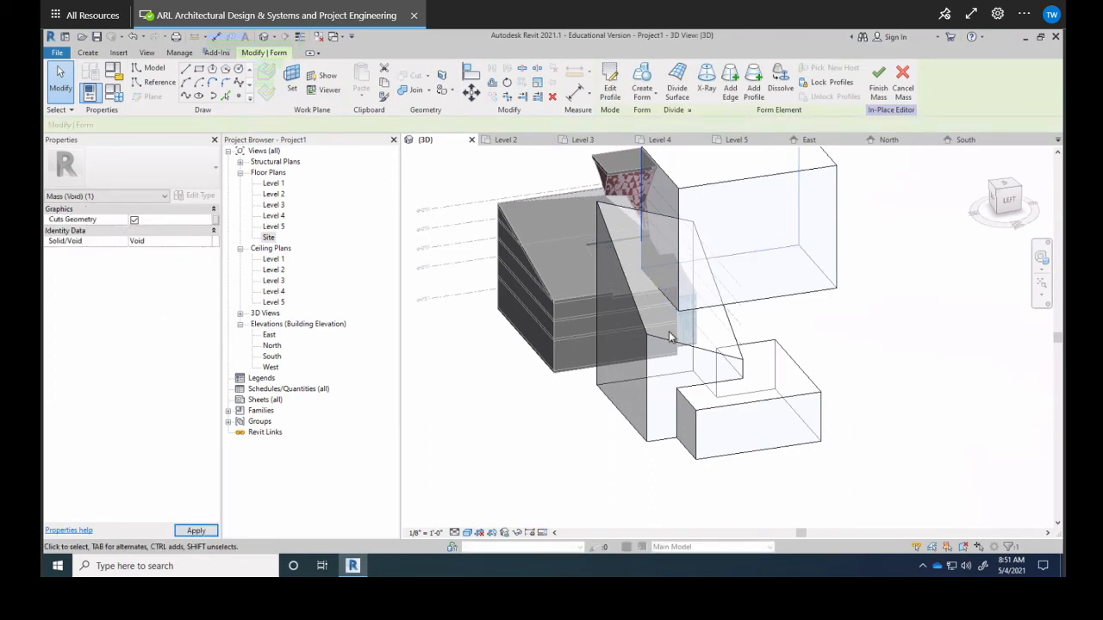
{"action": "left_click", "coordinate": [931, 336]}
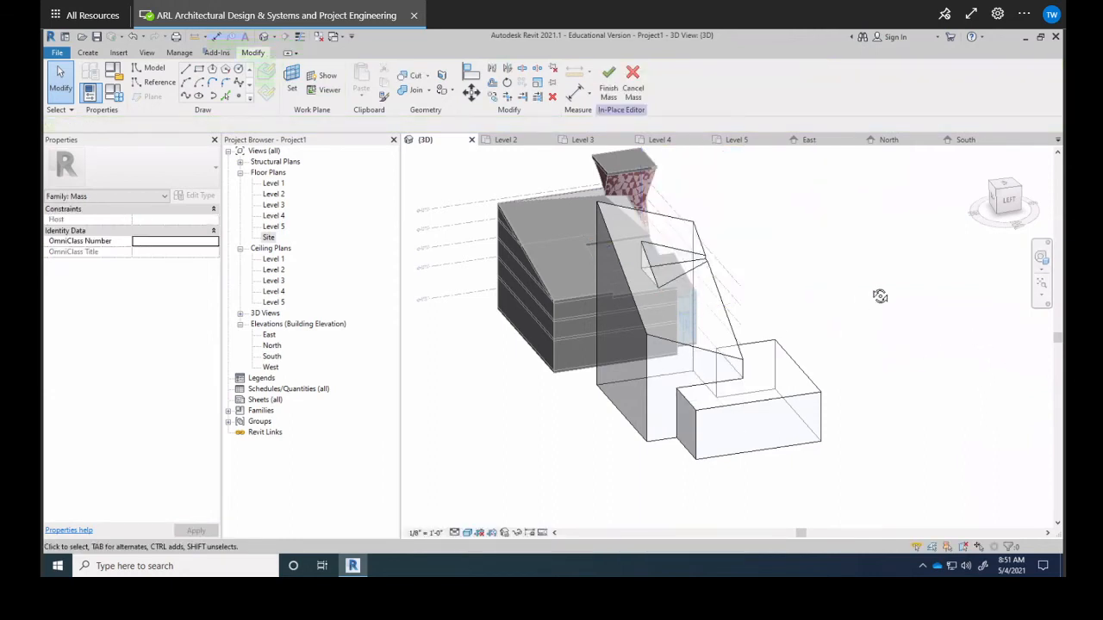
Step: Examine the cut in the sloped roof and the joined mass beside the existing building from several angles and distances
{"action": "mouse_move", "coordinate": [880, 297]}
{"action": "middle_mouse_down", "text": "shift"}
{"action": "mouse_move", "coordinate": [701, 308]}
{"action": "mouse_move", "coordinate": [896, 284]}
{"action": "middle_mouse_up", "text": "shift"}
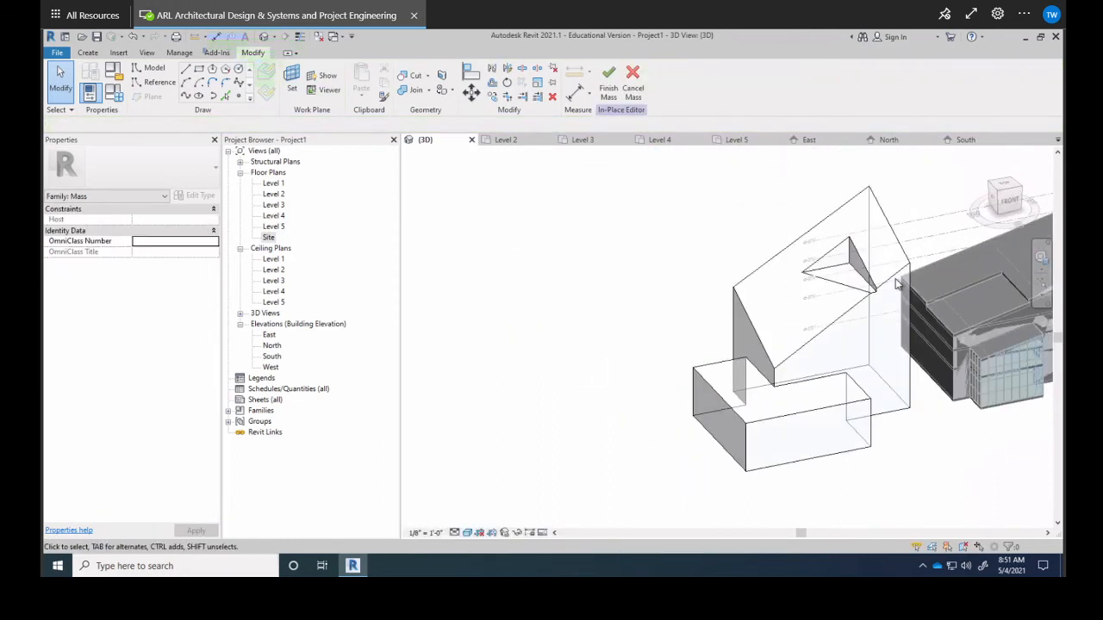
{"action": "scroll", "coordinate": [891, 286], "scroll_direction": "up", "scroll_amount": 2}
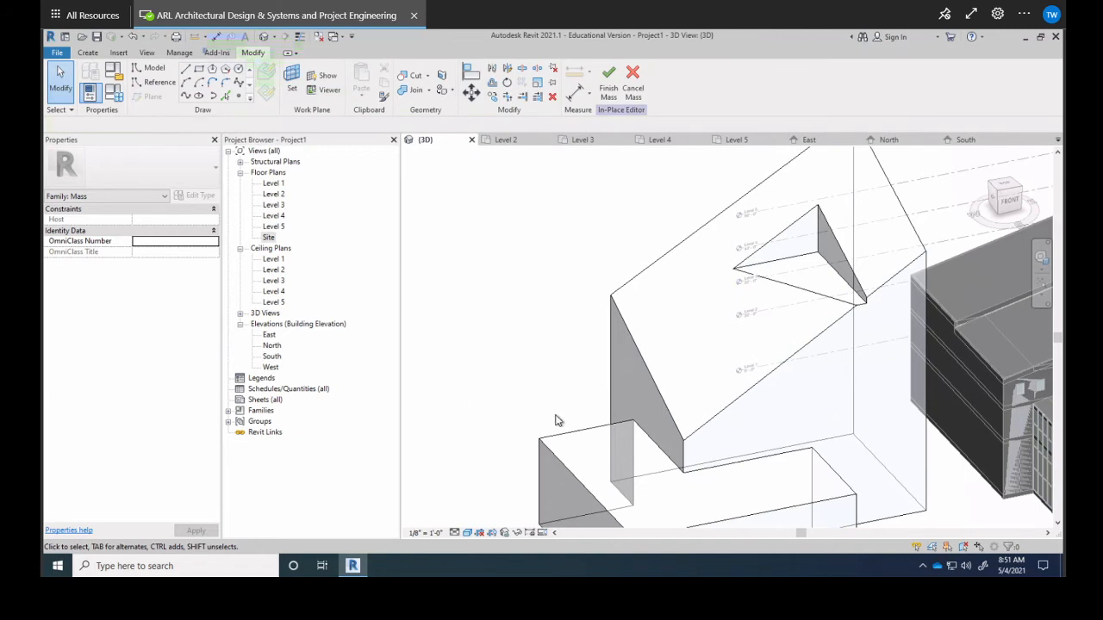
{"action": "scroll", "coordinate": [700, 384], "scroll_direction": "down", "scroll_amount": 3}
{"action": "middle_click_drag", "start_coordinate": [701, 388], "coordinate": [640, 340], "text": "shift"}
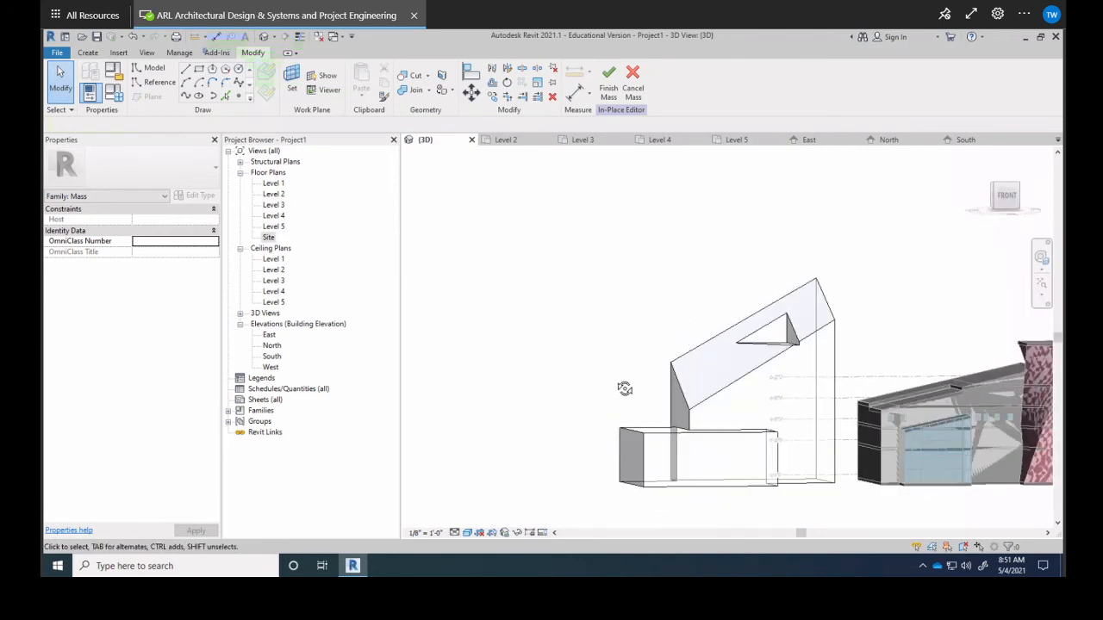
{"action": "middle_click_drag", "start_coordinate": [625, 389], "coordinate": [633, 419], "text": "shift"}
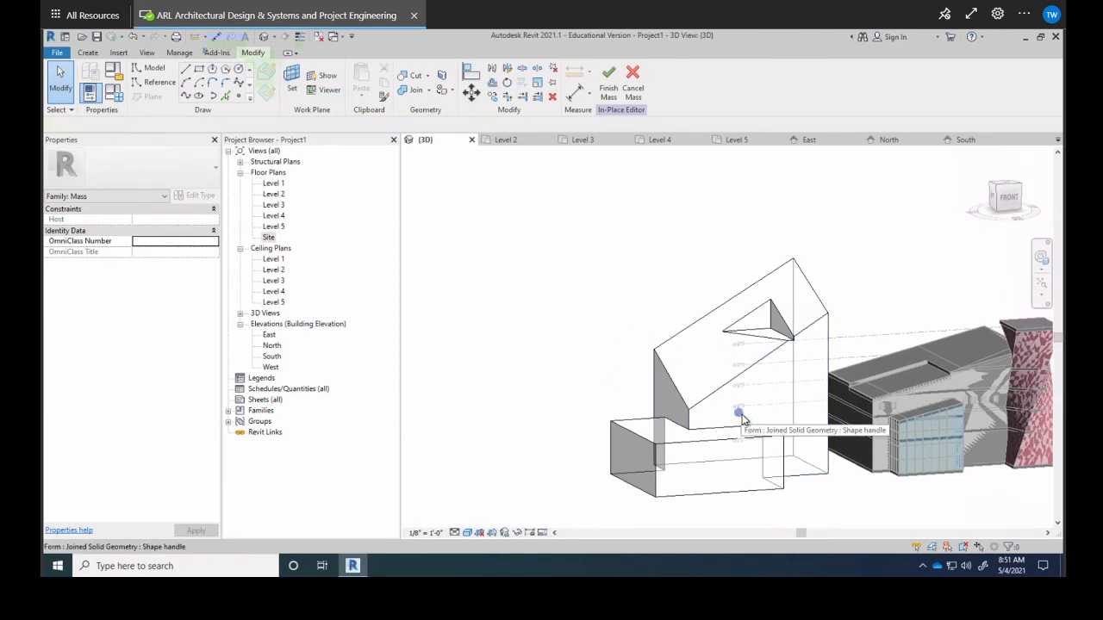
{"action": "scroll", "coordinate": [763, 412], "scroll_direction": "down", "scroll_amount": 1}
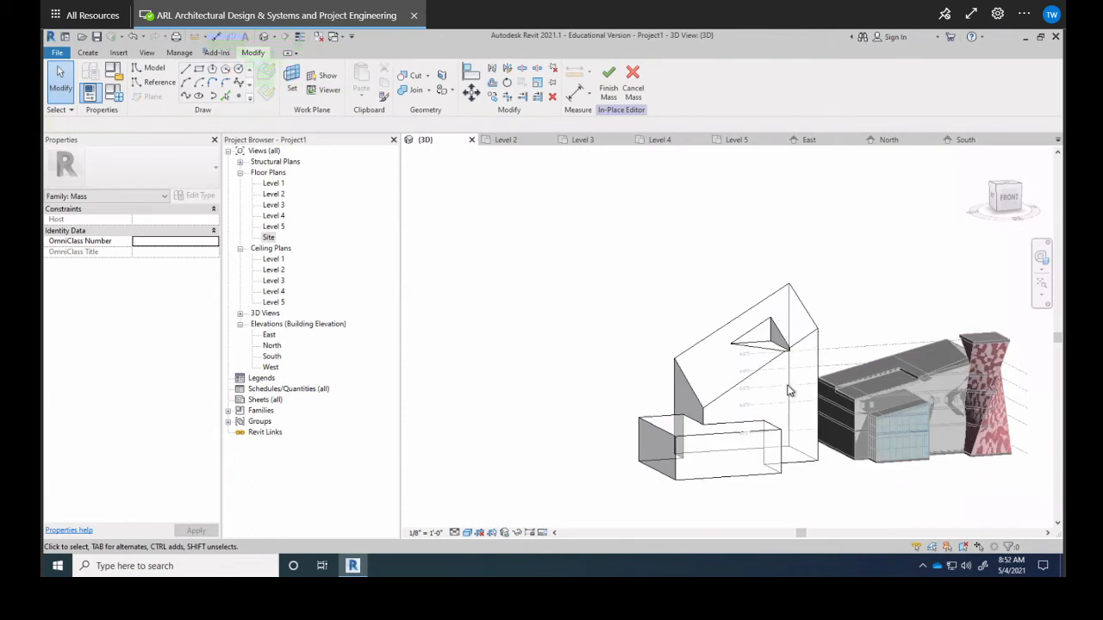
{"action": "scroll", "coordinate": [787, 387], "scroll_direction": "up", "scroll_amount": 2}
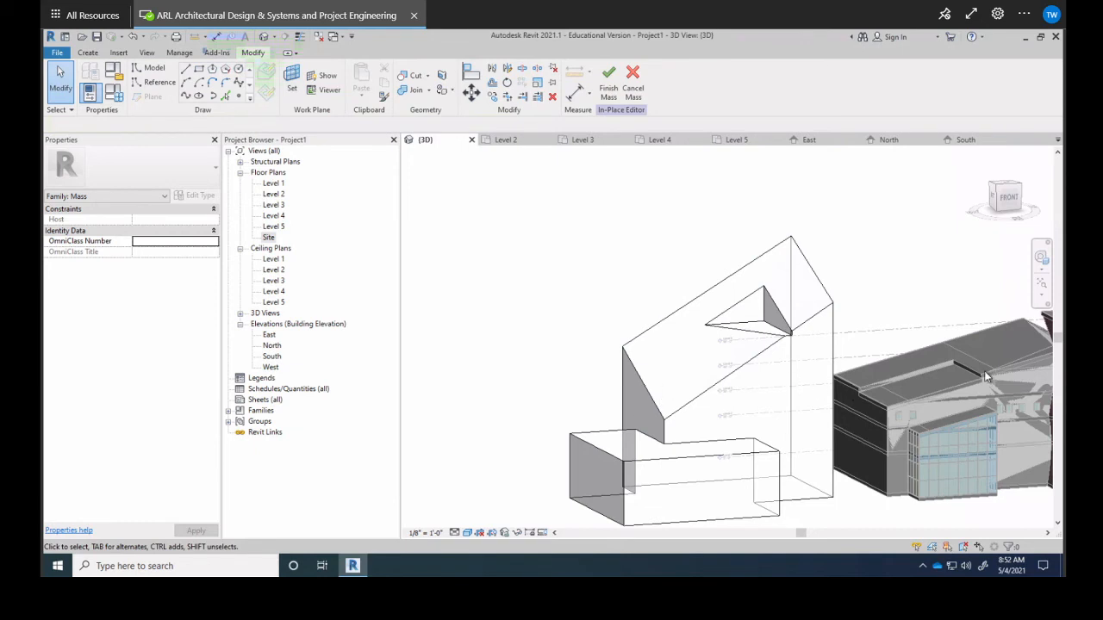
{"action": "scroll", "coordinate": [906, 386], "scroll_direction": "down", "scroll_amount": 2}
{"action": "middle_click_drag", "start_coordinate": [905, 386], "coordinate": [784, 475]}
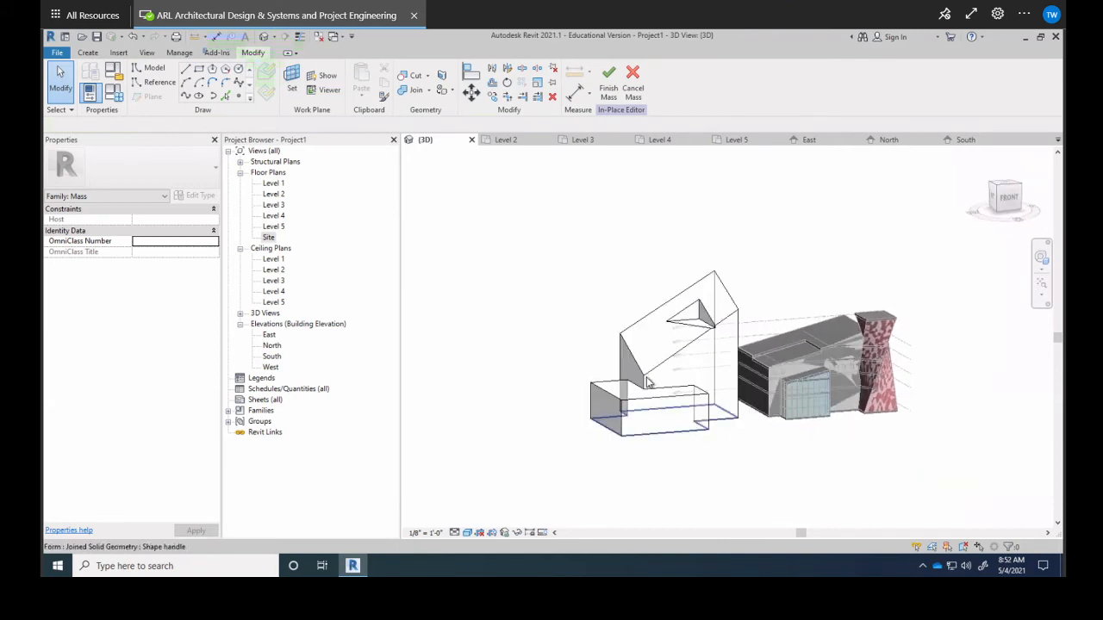
{"action": "scroll", "coordinate": [648, 381], "scroll_direction": "up", "scroll_amount": 2}
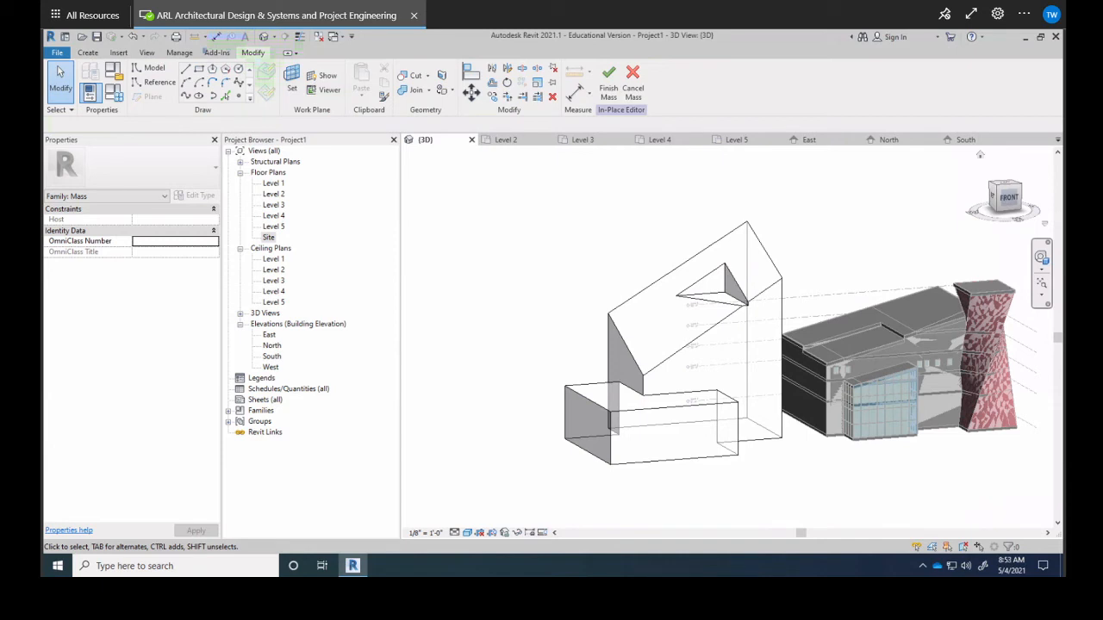
Step: Switch to the web browser's architecture concept models page and enlarge it to 175% to study the paper massing models
{"action": "left_click_drag", "start_coordinate": [1102, 142], "coordinate": [777, 71]}
{"action": "double_click", "coordinate": [777, 70]}
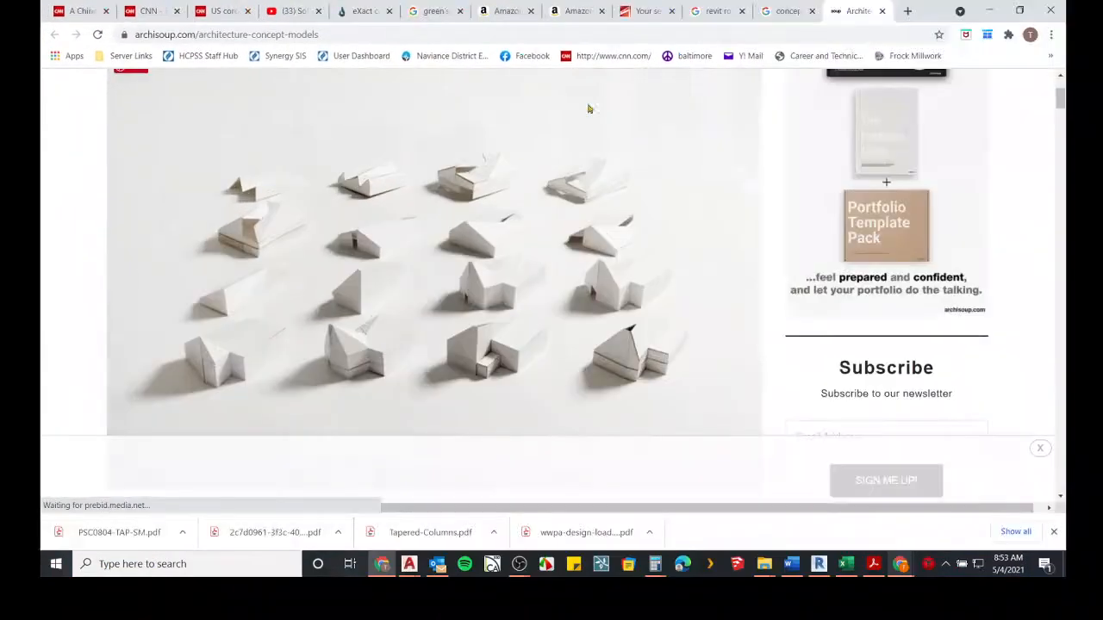
{"action": "scroll", "coordinate": [370, 200], "scroll_direction": "up", "scroll_amount": 2, "text": "ctrl"}
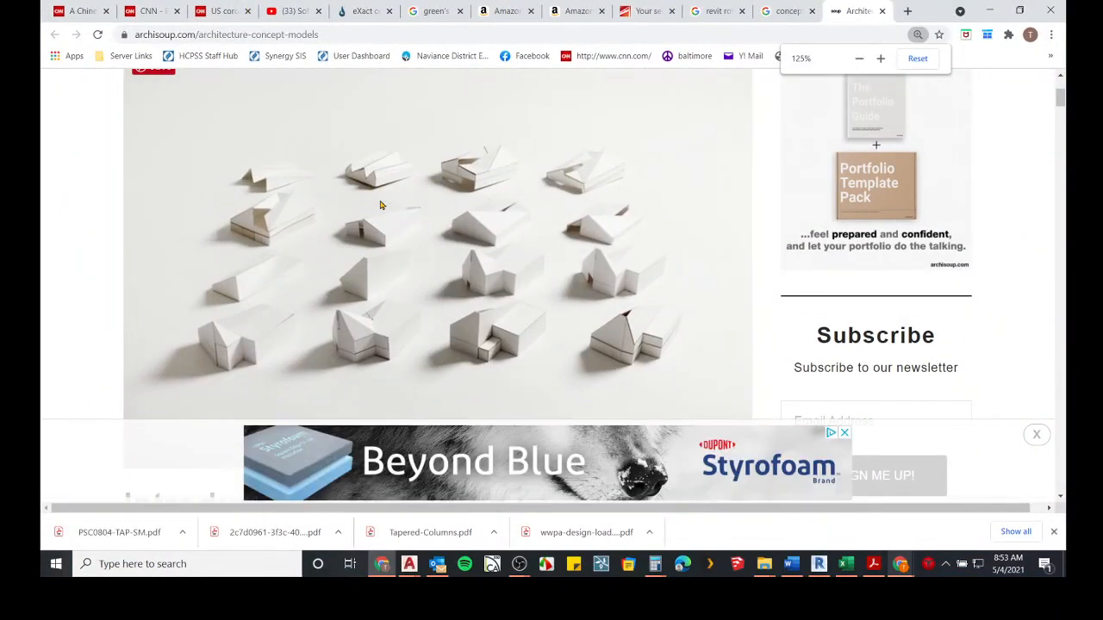
{"action": "scroll", "coordinate": [389, 200], "scroll_direction": "up", "scroll_amount": 2, "text": "ctrl"}
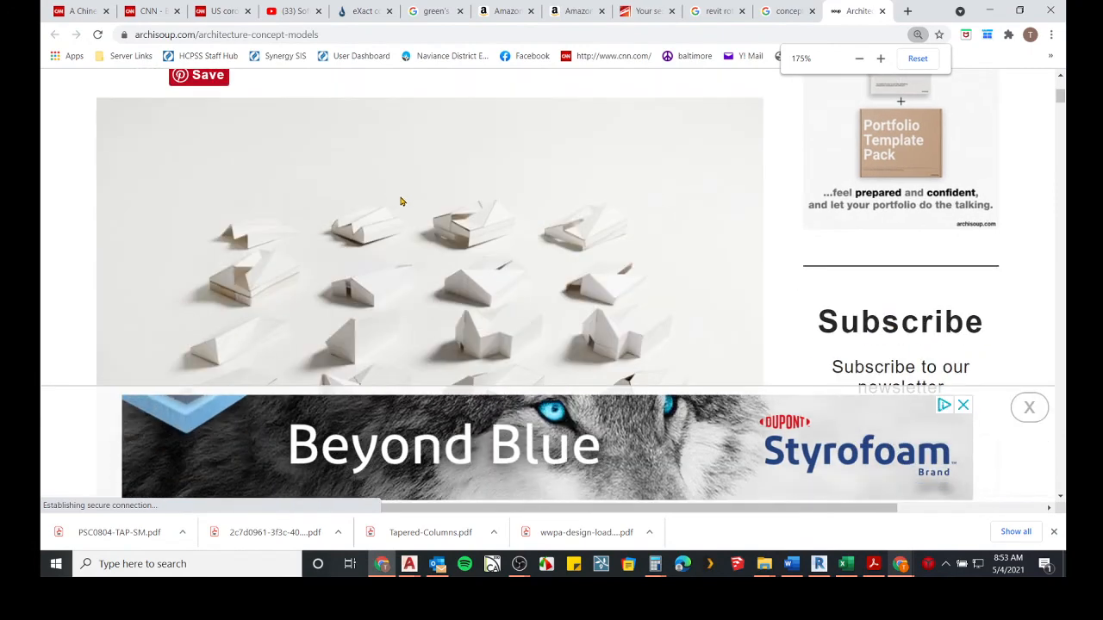
Step: Close the banner advert and compare the two Archisoup paper model previews in the image search results
{"action": "left_click", "coordinate": [1031, 407]}
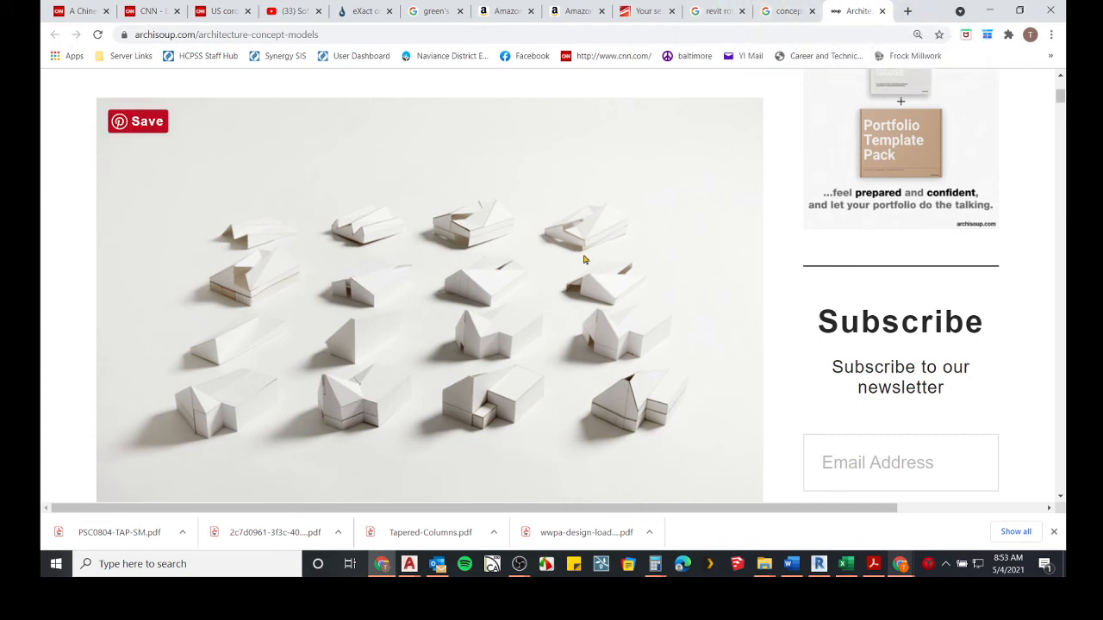
{"action": "left_click", "coordinate": [784, 11]}
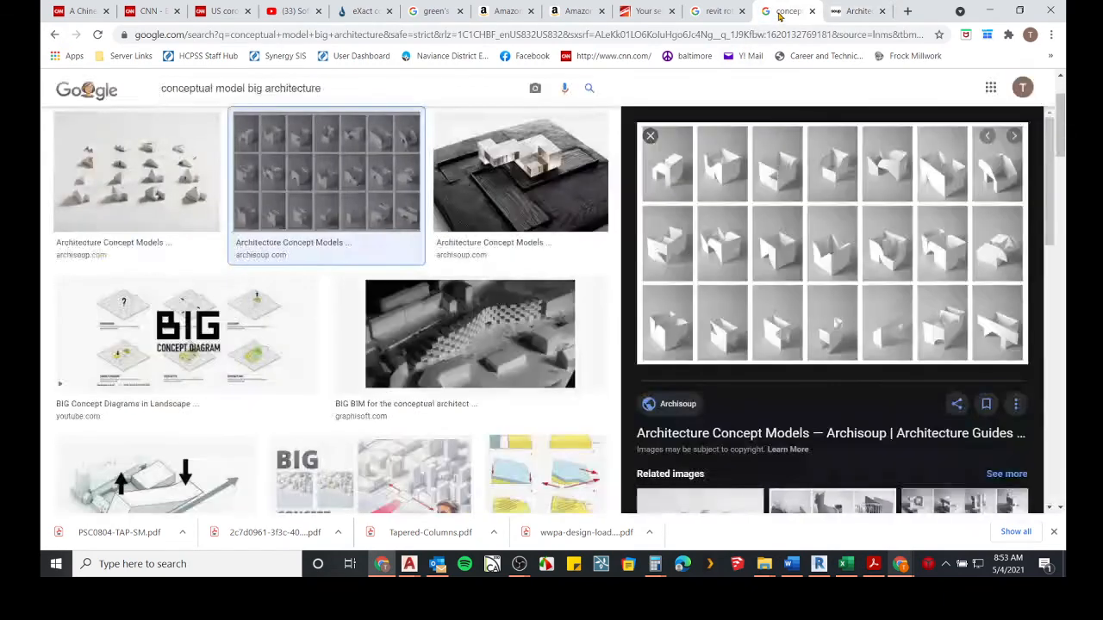
{"action": "left_click", "coordinate": [168, 165]}
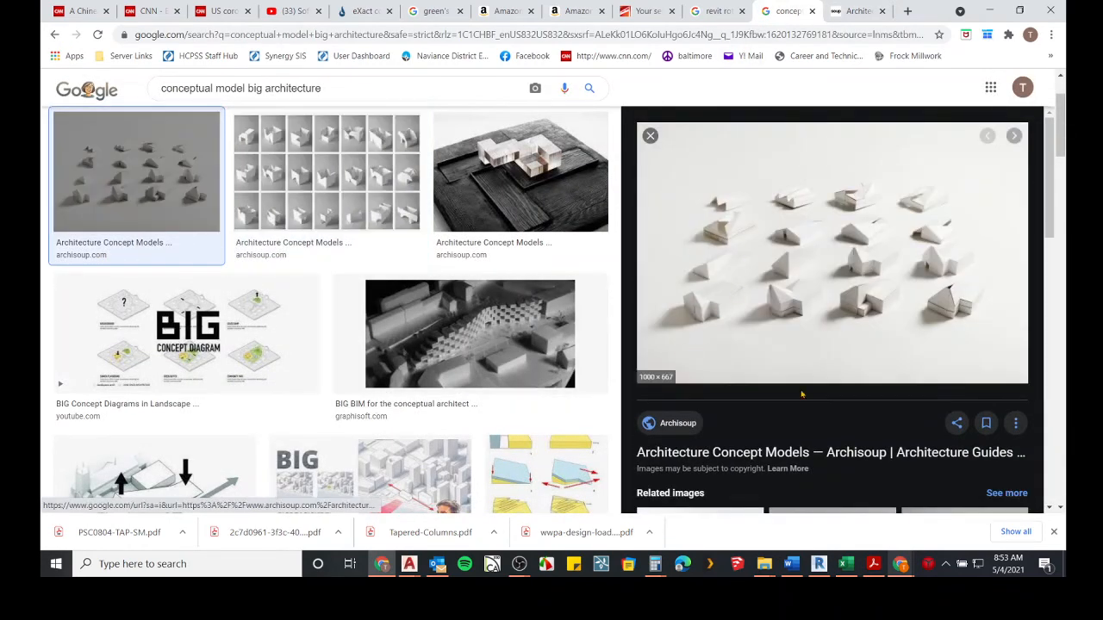
{"action": "scroll", "coordinate": [517, 250], "scroll_direction": "down", "scroll_amount": 2}
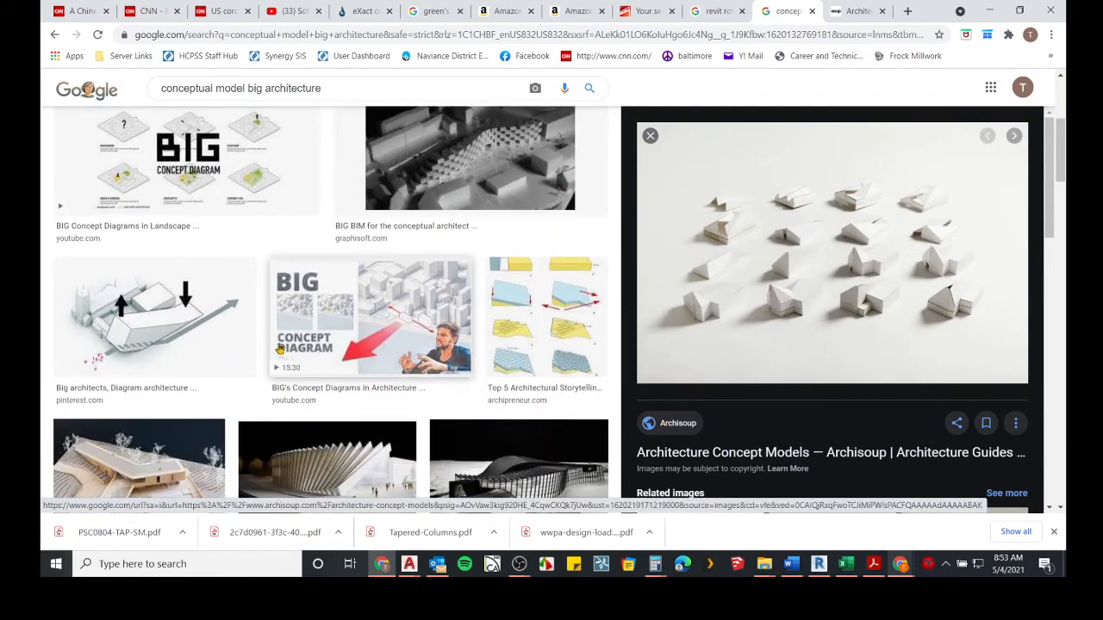
{"action": "scroll", "coordinate": [281, 336], "scroll_direction": "down", "scroll_amount": 1}
{"action": "scroll", "coordinate": [301, 325], "scroll_direction": "up", "scroll_amount": 4}
{"action": "left_click", "coordinate": [289, 256]}
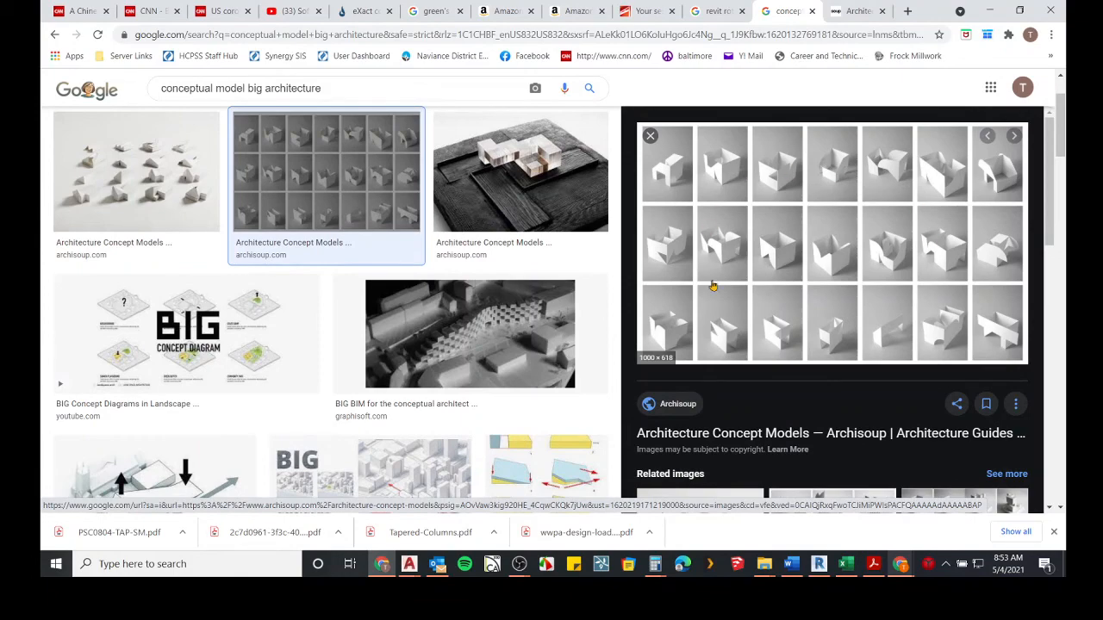
Step: Browse further through the "conceptual model big architecture" image results for massing examples
{"action": "scroll", "coordinate": [490, 285], "scroll_direction": "down", "scroll_amount": 1}
{"action": "scroll", "coordinate": [490, 285], "scroll_direction": "down", "scroll_amount": 5}
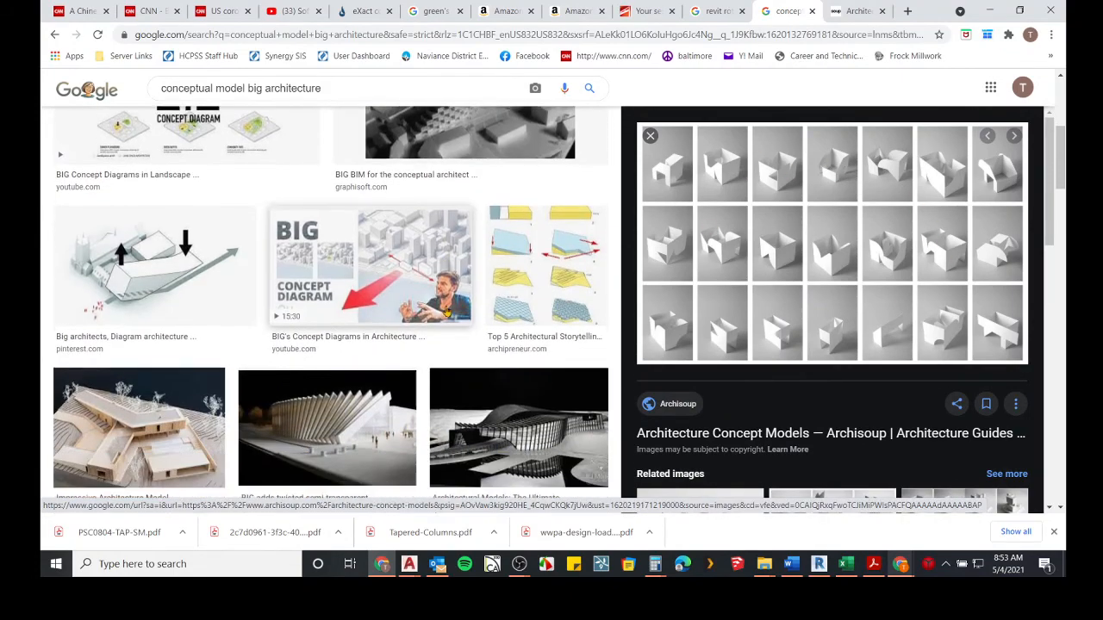
{"action": "scroll", "coordinate": [325, 285], "scroll_direction": "down", "scroll_amount": 8}
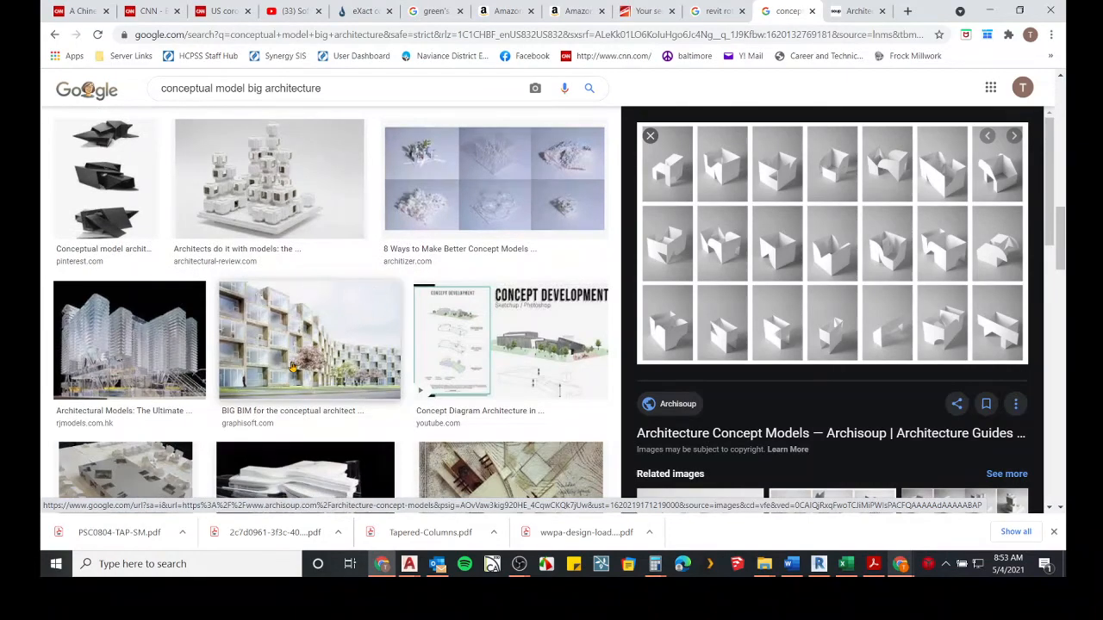
{"action": "scroll", "coordinate": [293, 366], "scroll_direction": "down", "scroll_amount": 3}
{"action": "scroll", "coordinate": [293, 366], "scroll_direction": "up", "scroll_amount": 3}
{"action": "scroll", "coordinate": [293, 363], "scroll_direction": "up", "scroll_amount": 1}
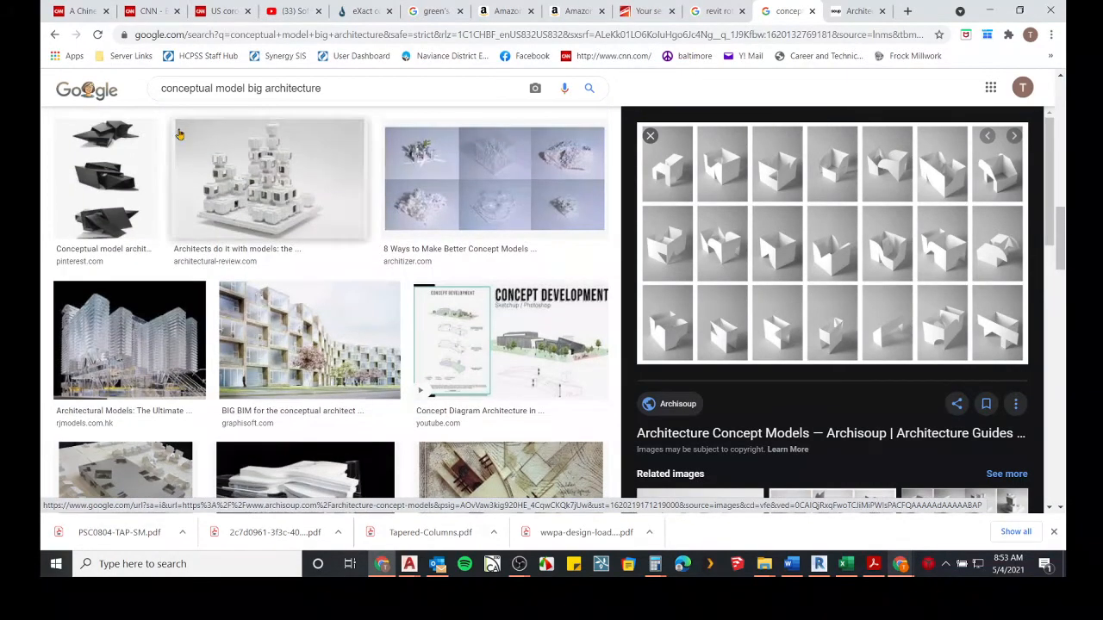
{"action": "scroll", "coordinate": [184, 212], "scroll_direction": "down", "scroll_amount": 3}
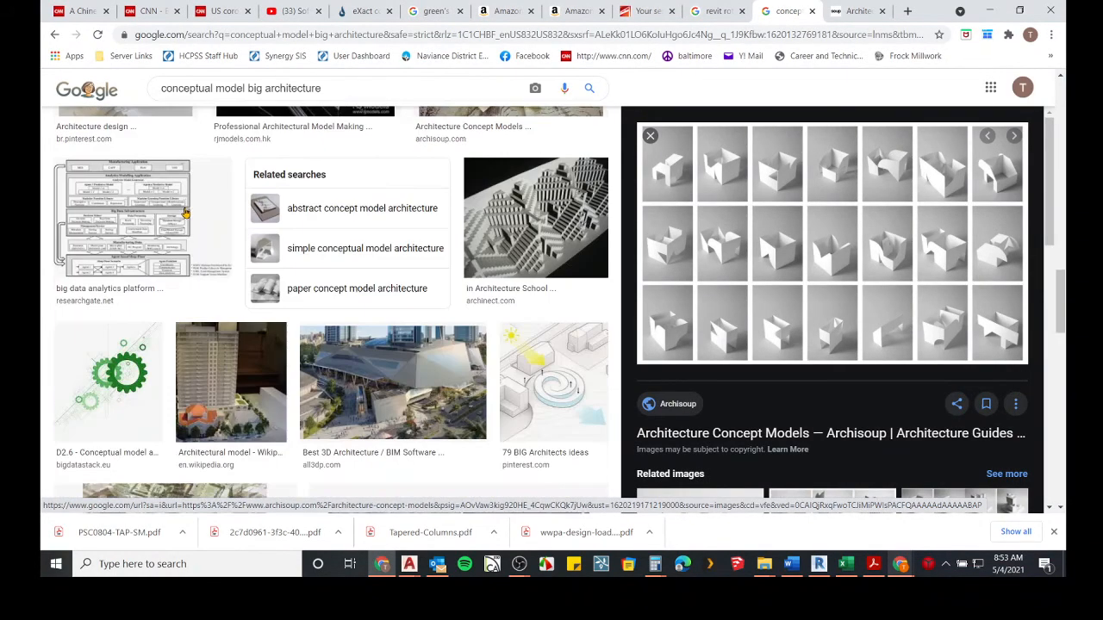
{"action": "scroll", "coordinate": [184, 212], "scroll_direction": "up", "scroll_amount": 3}
Step: Refine the image search to "conceptual mass model big architecture"
{"action": "left_click", "coordinate": [214, 88]}
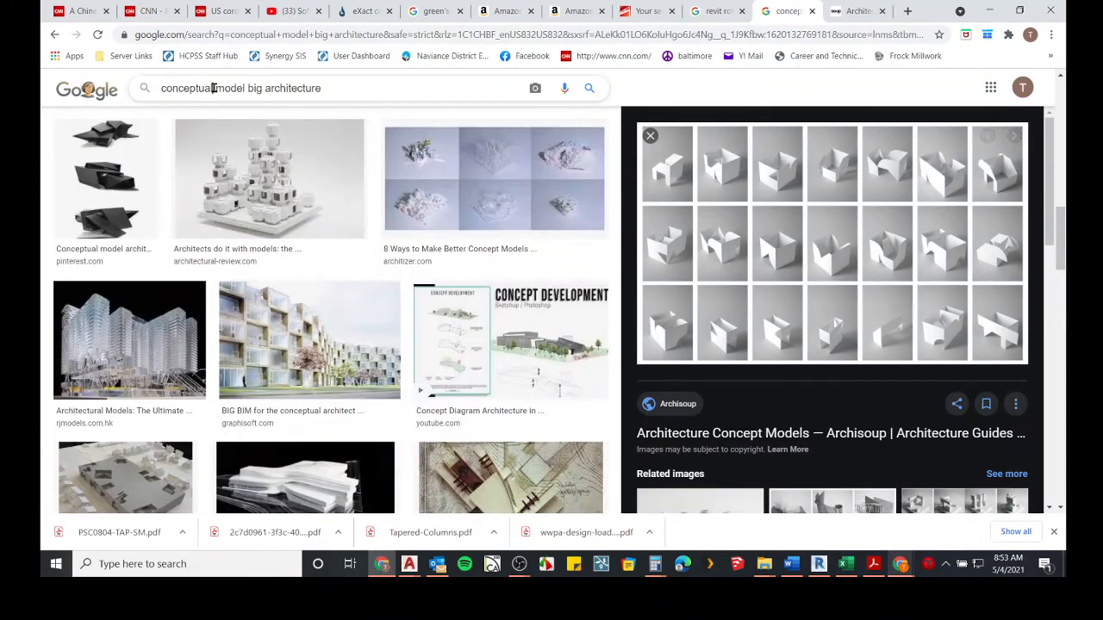
{"action": "type", "text": "mass"}
{"action": "key", "text": "Return"}
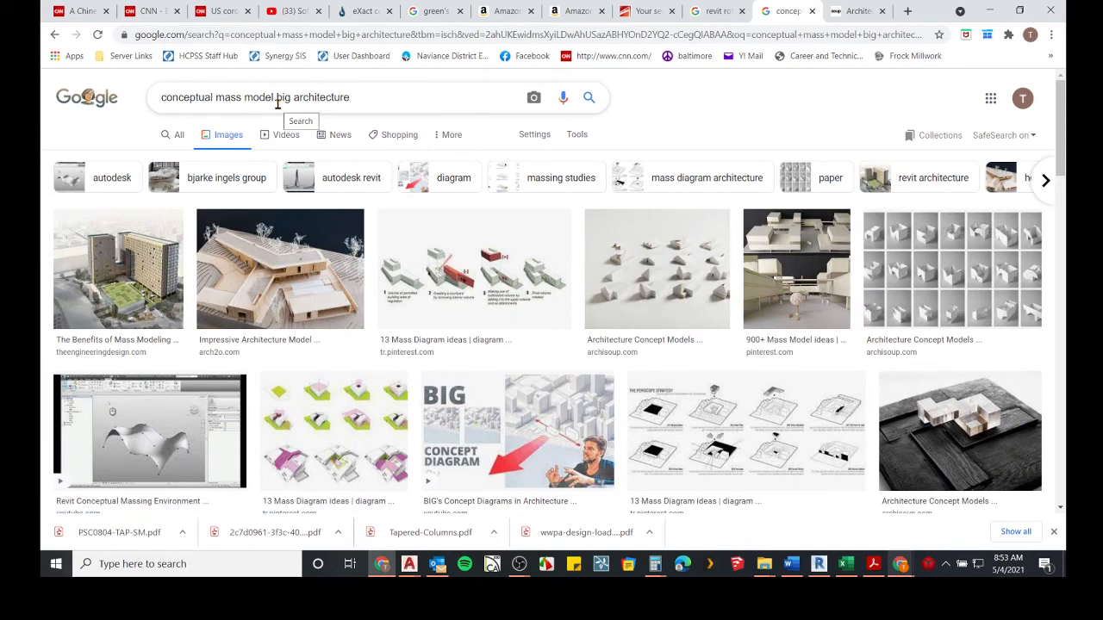
Step: Preview the staged mass diagrams and the paper concept models, and look through the remaining results for additive and subtractive massing examples
{"action": "left_click", "coordinate": [468, 274]}
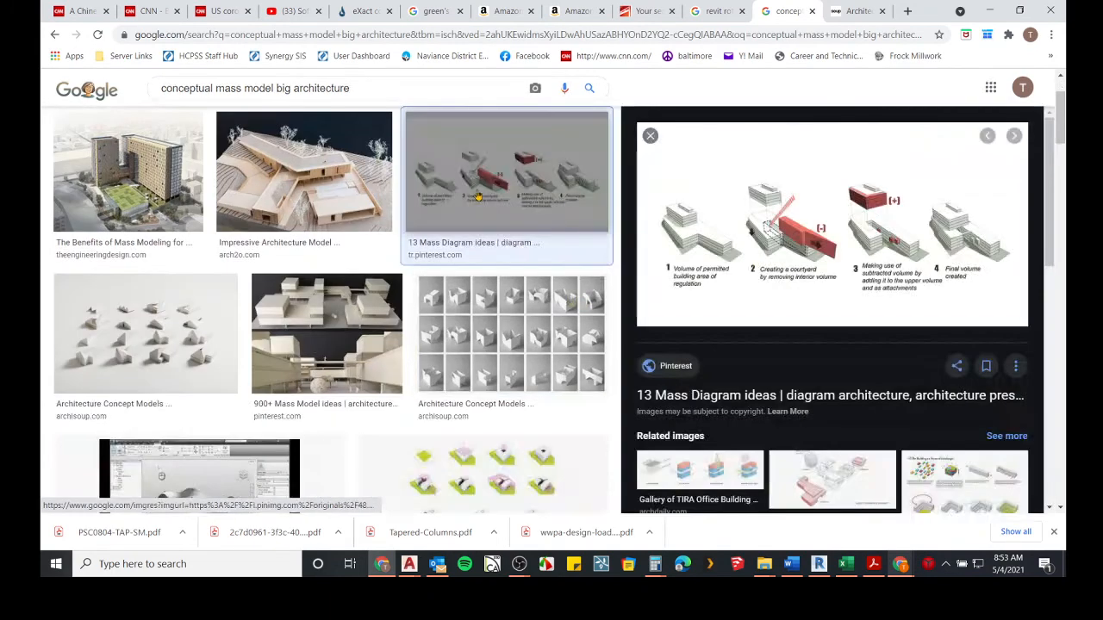
{"action": "left_click", "coordinate": [511, 332]}
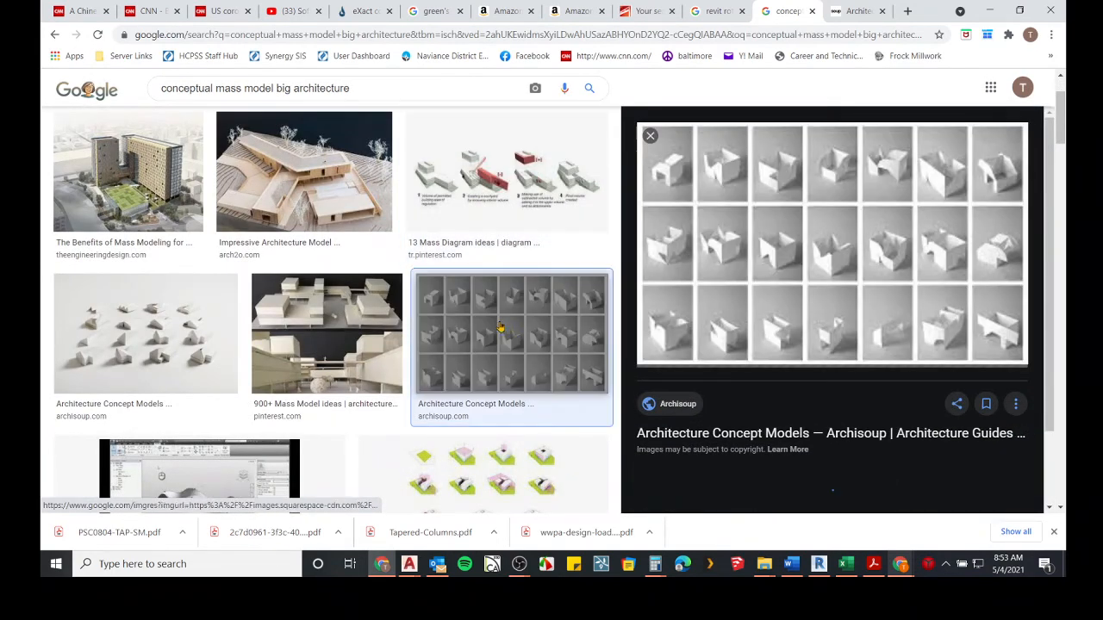
{"action": "scroll", "coordinate": [511, 332], "scroll_direction": "down", "scroll_amount": 2}
{"action": "left_click", "coordinate": [511, 333]}
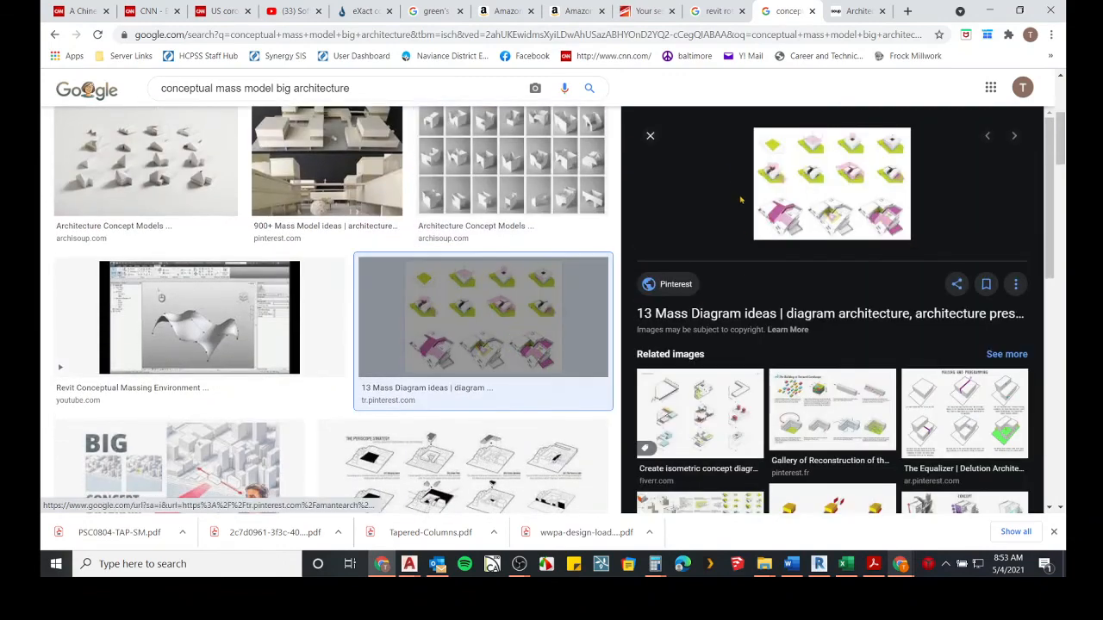
{"action": "scroll", "coordinate": [831, 310], "scroll_direction": "down", "scroll_amount": 3}
{"action": "scroll", "coordinate": [410, 344], "scroll_direction": "down", "scroll_amount": 6}
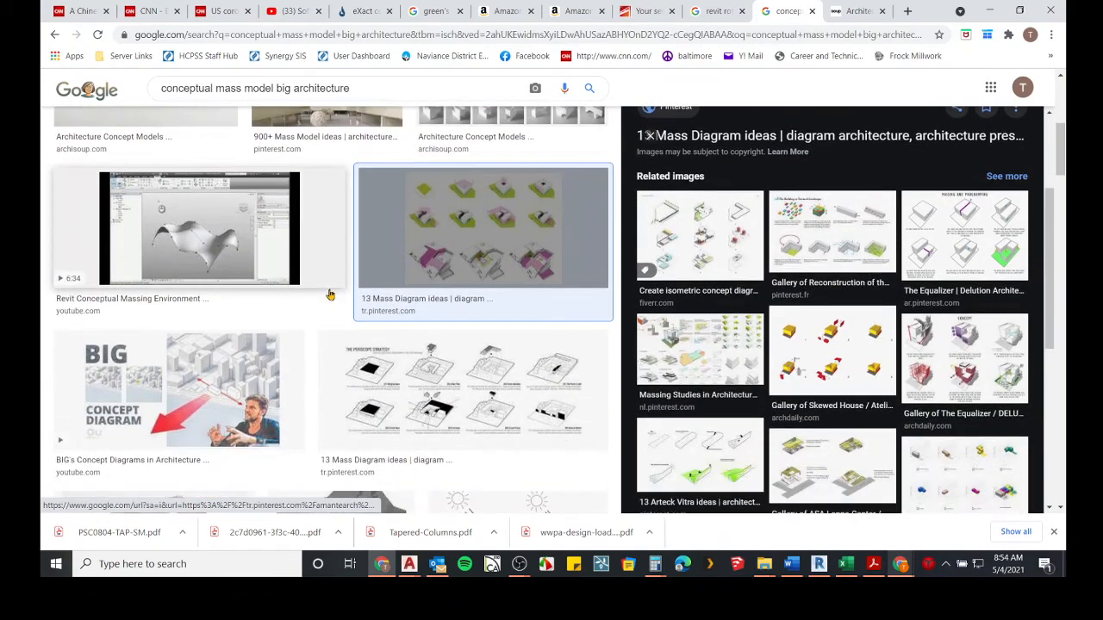
{"action": "scroll", "coordinate": [390, 336], "scroll_direction": "down", "scroll_amount": 8}
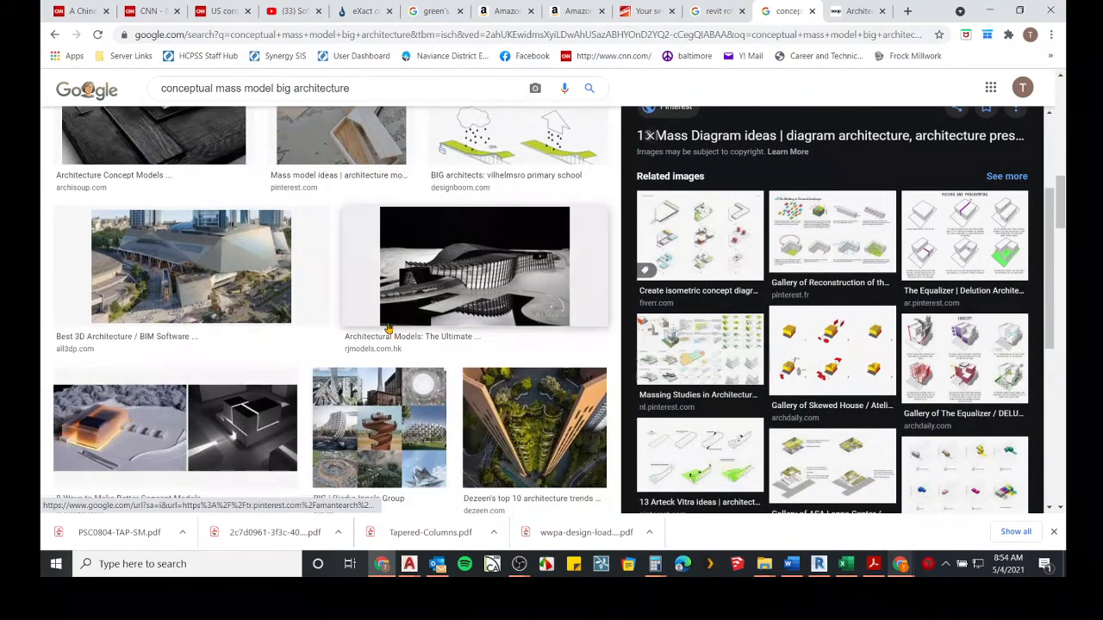
{"action": "scroll", "coordinate": [387, 329], "scroll_direction": "down", "scroll_amount": 6}
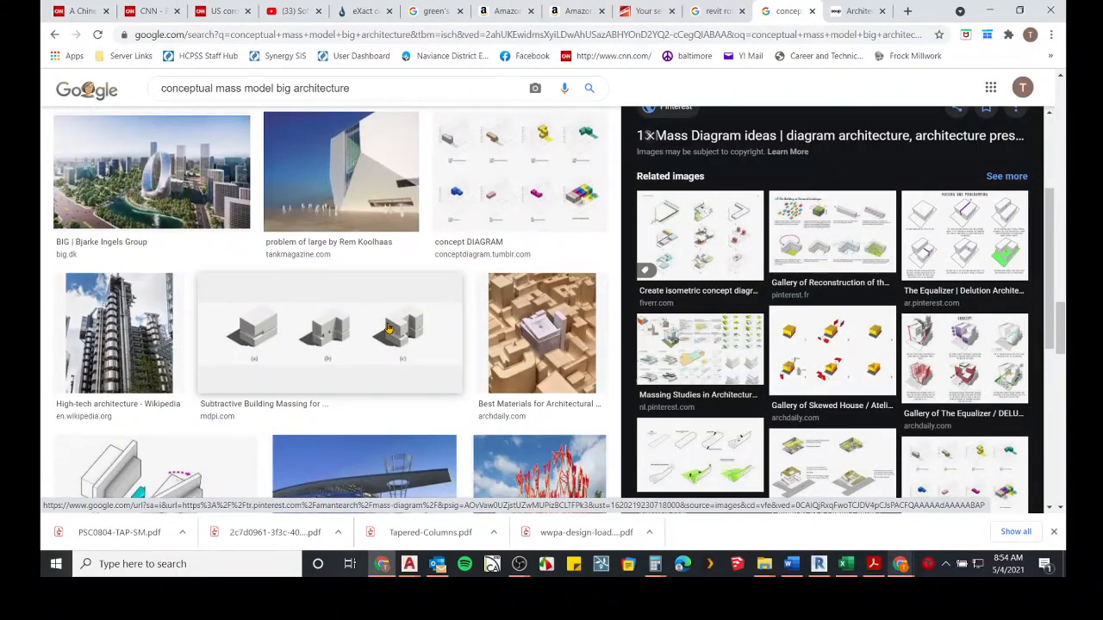
{"action": "scroll", "coordinate": [440, 276], "scroll_direction": "down", "scroll_amount": 3}
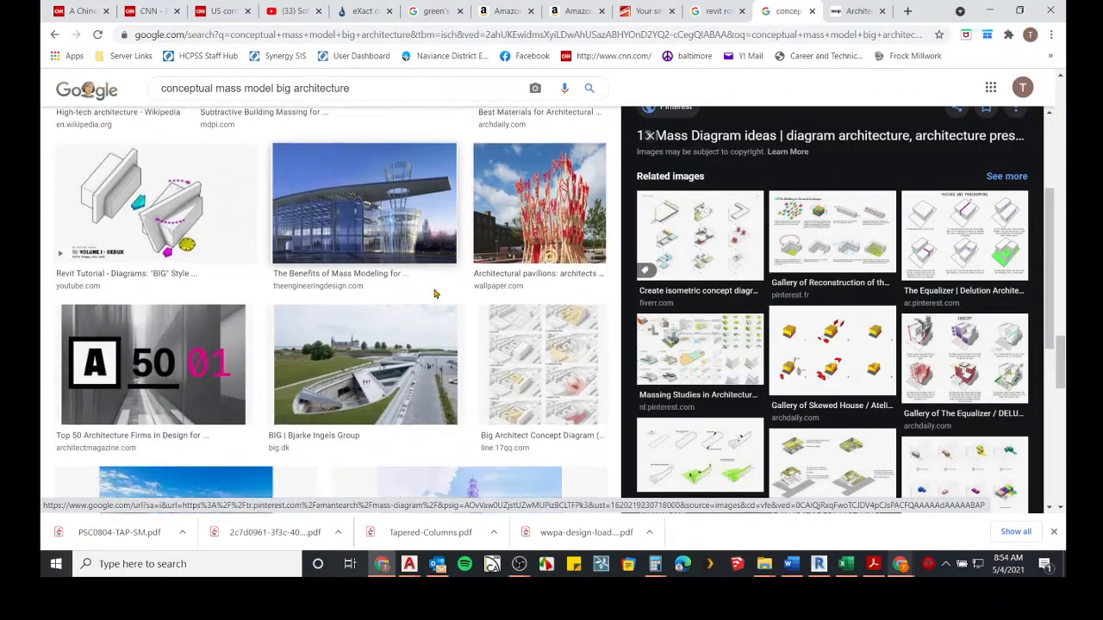
{"action": "scroll", "coordinate": [444, 344], "scroll_direction": "down", "scroll_amount": 1}
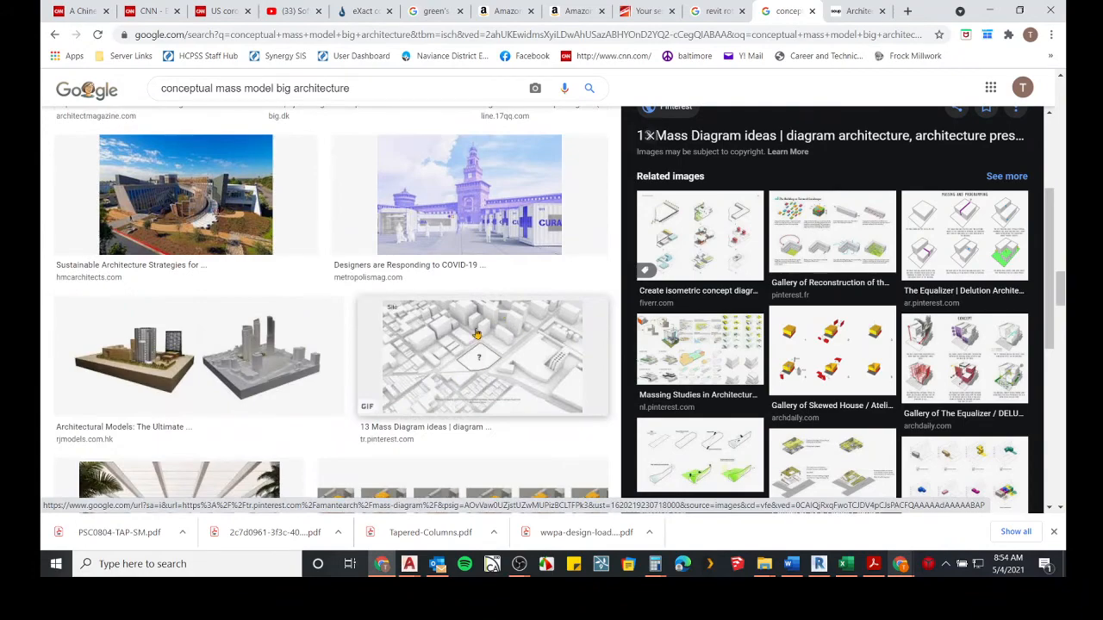
Step: Switch back to the Revit project and finish the in-place mass
{"action": "left_click", "coordinate": [990, 10]}
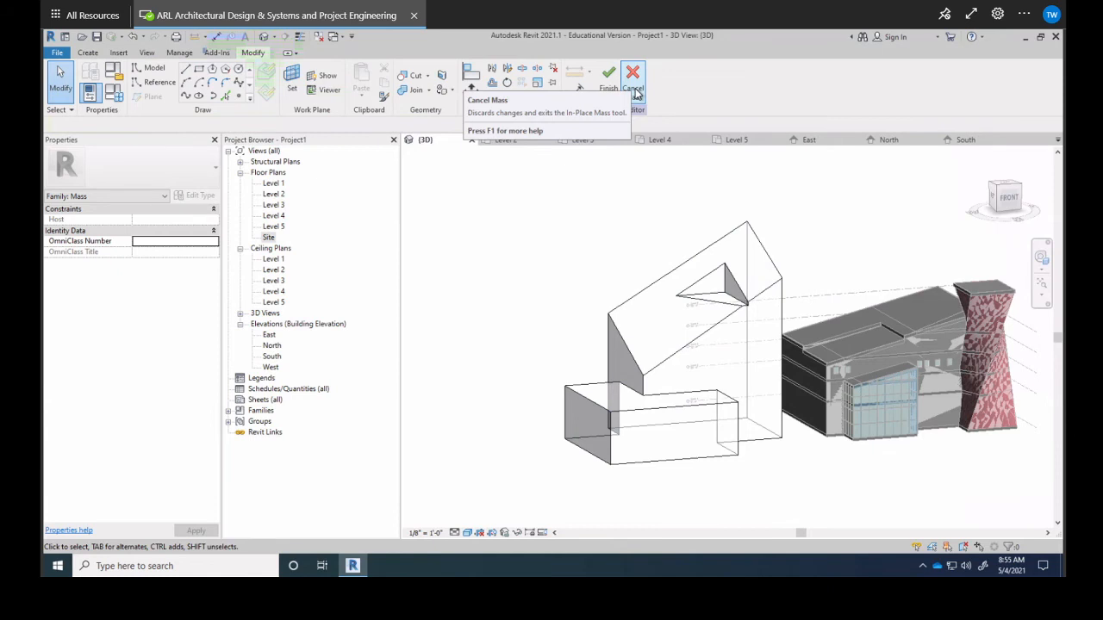
{"action": "left_click", "coordinate": [609, 84]}
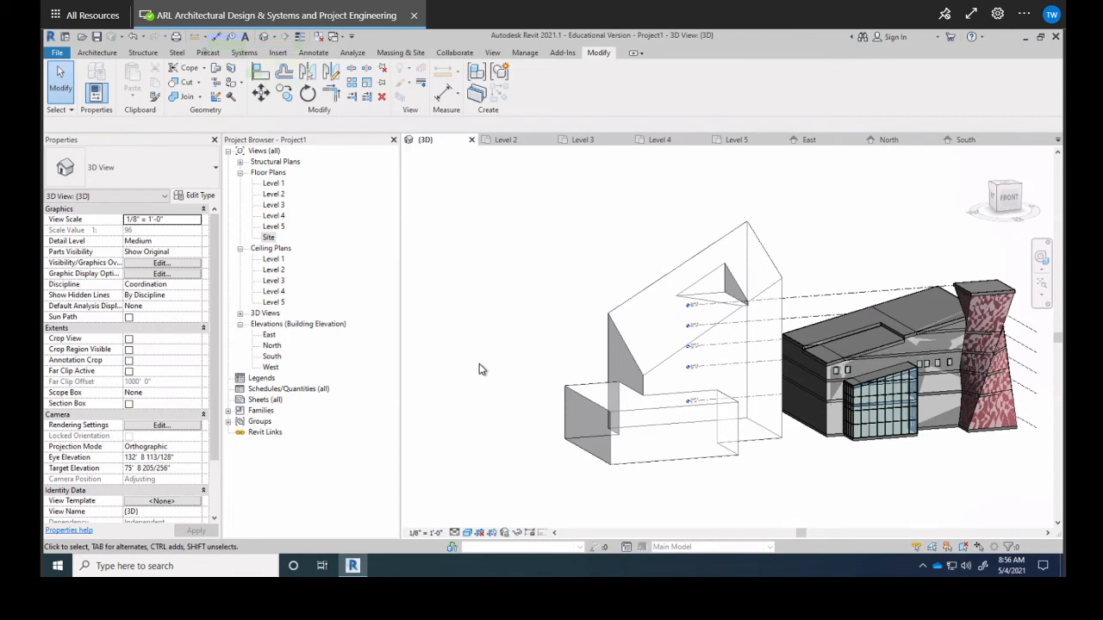
Step: Try extending the detailed building's upper roof edge past its end wall toward the mass, and undo the extension
{"action": "middle_click_drag", "start_coordinate": [573, 393], "coordinate": [535, 408], "text": "shift"}
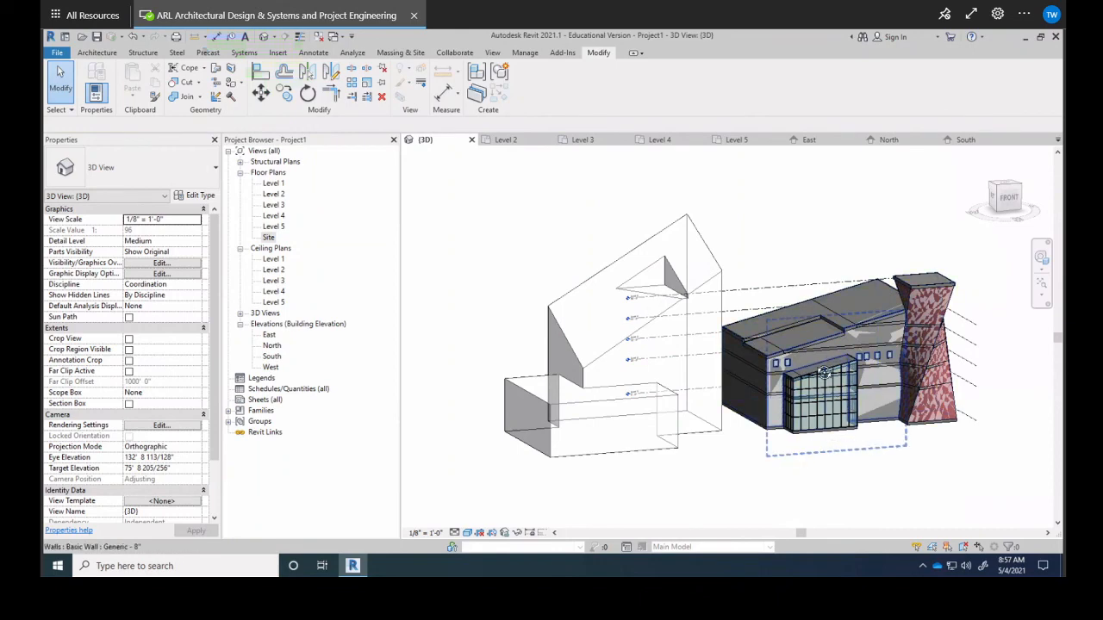
{"action": "middle_click_drag", "start_coordinate": [825, 372], "coordinate": [755, 275], "text": "shift"}
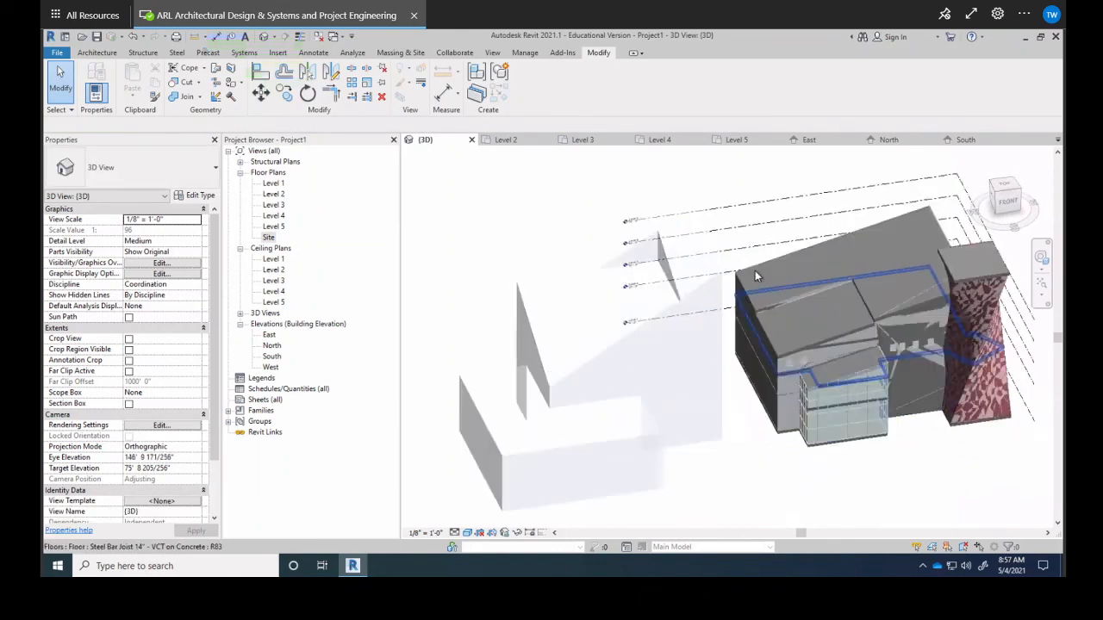
{"action": "scroll", "coordinate": [764, 259], "scroll_direction": "up", "scroll_amount": 2}
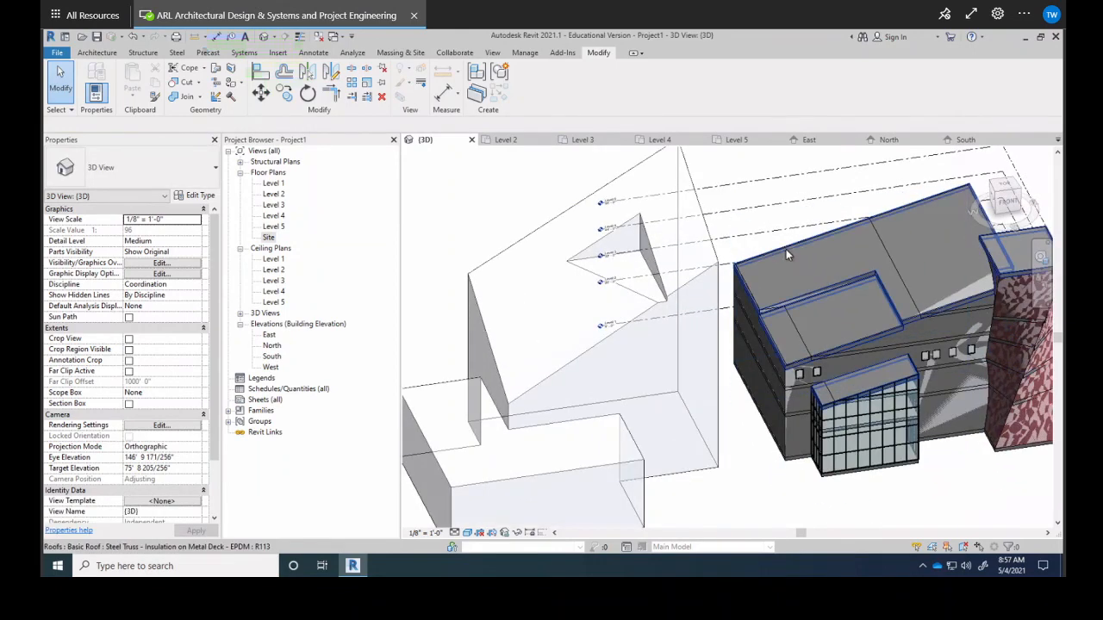
{"action": "left_click", "coordinate": [786, 255]}
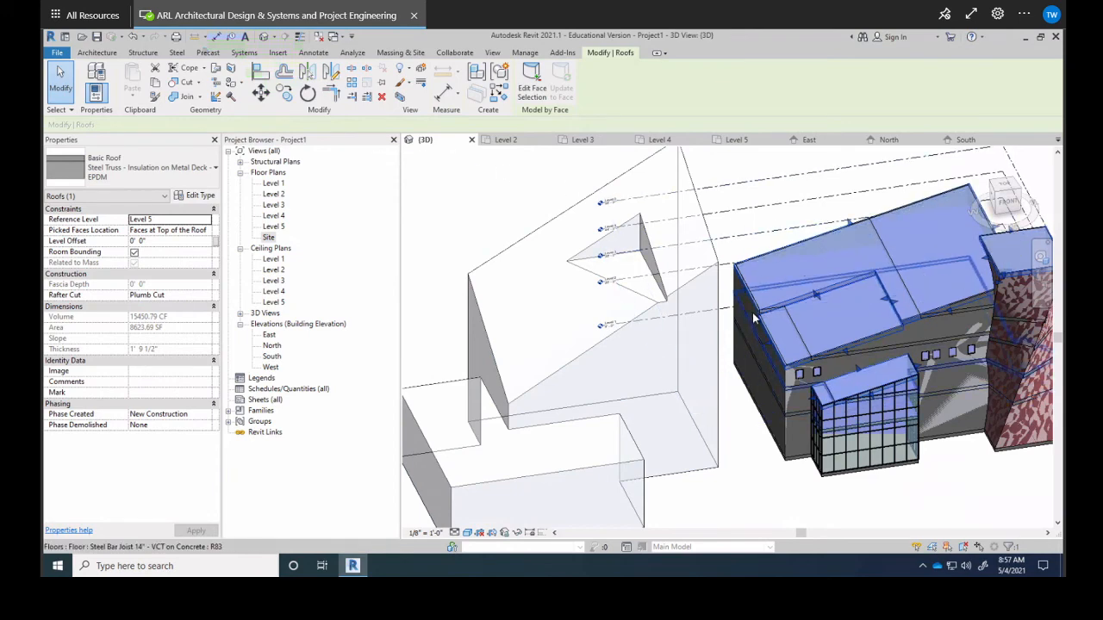
{"action": "scroll", "coordinate": [834, 332], "scroll_direction": "up", "scroll_amount": 4}
{"action": "middle_click_drag", "start_coordinate": [834, 332], "coordinate": [791, 286], "text": "shift"}
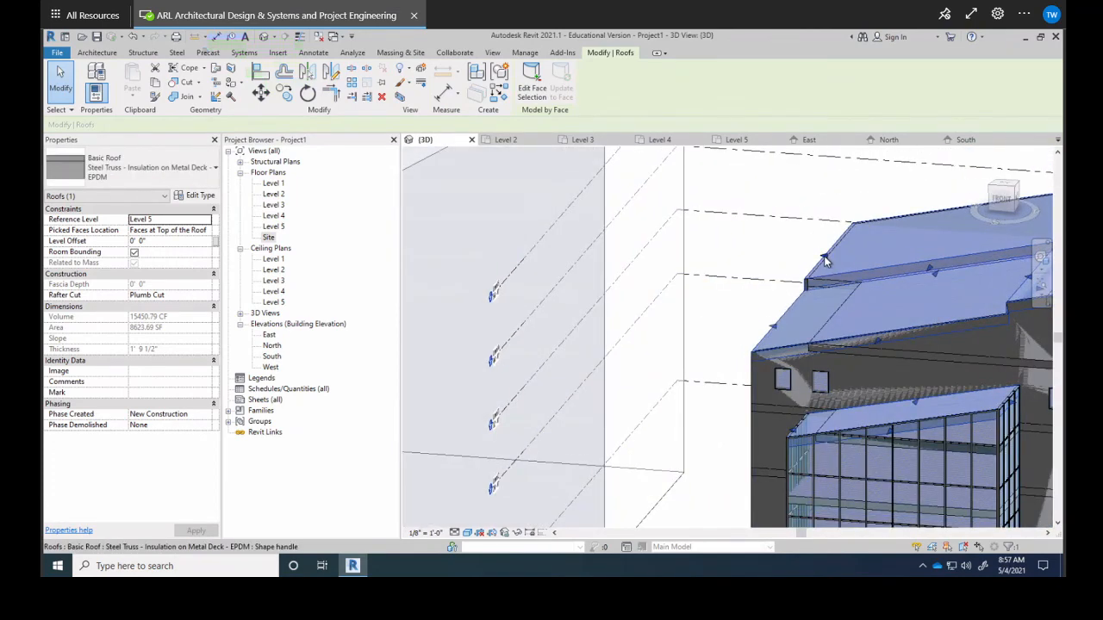
{"action": "left_click_drag", "start_coordinate": [817, 257], "coordinate": [632, 269]}
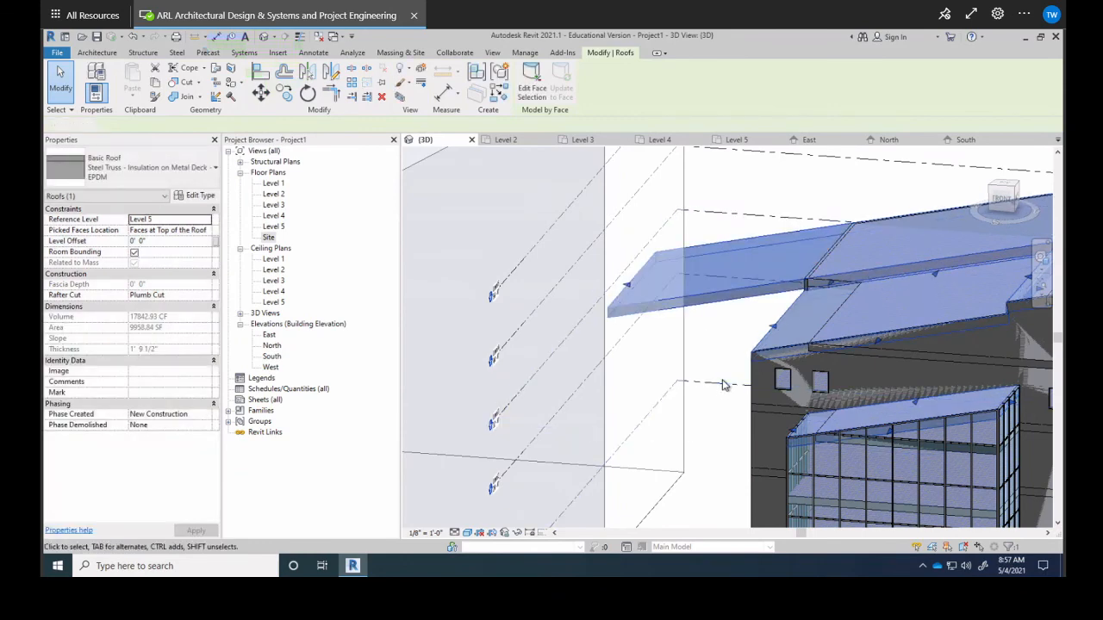
{"action": "left_click", "coordinate": [697, 365]}
{"action": "middle_click_drag", "start_coordinate": [784, 360], "coordinate": [822, 360]}
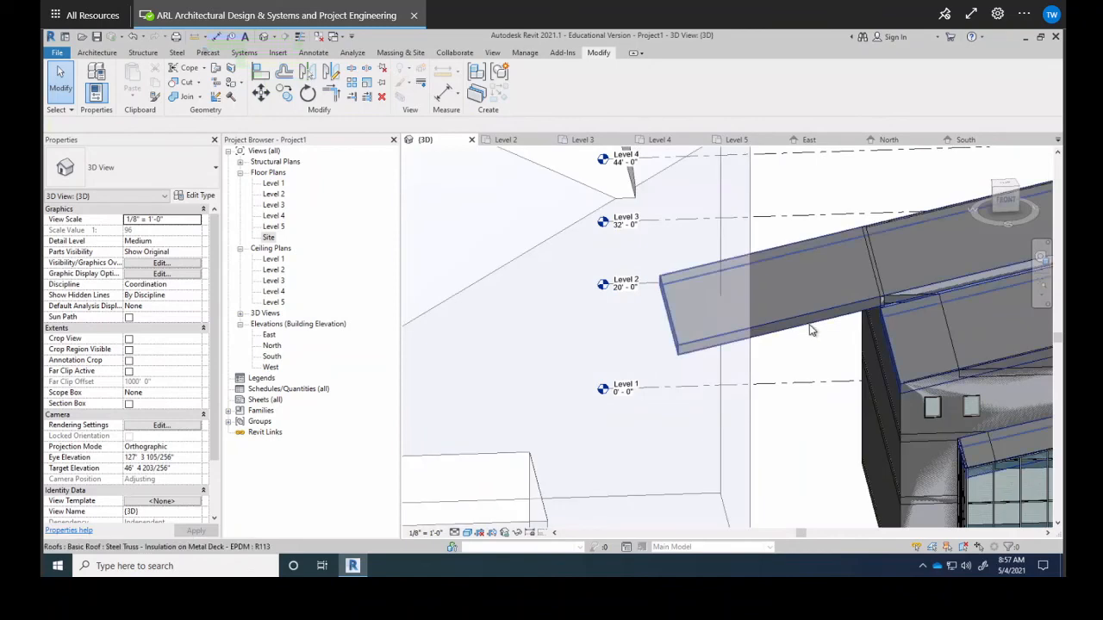
{"action": "key", "text": "ctrl+z"}
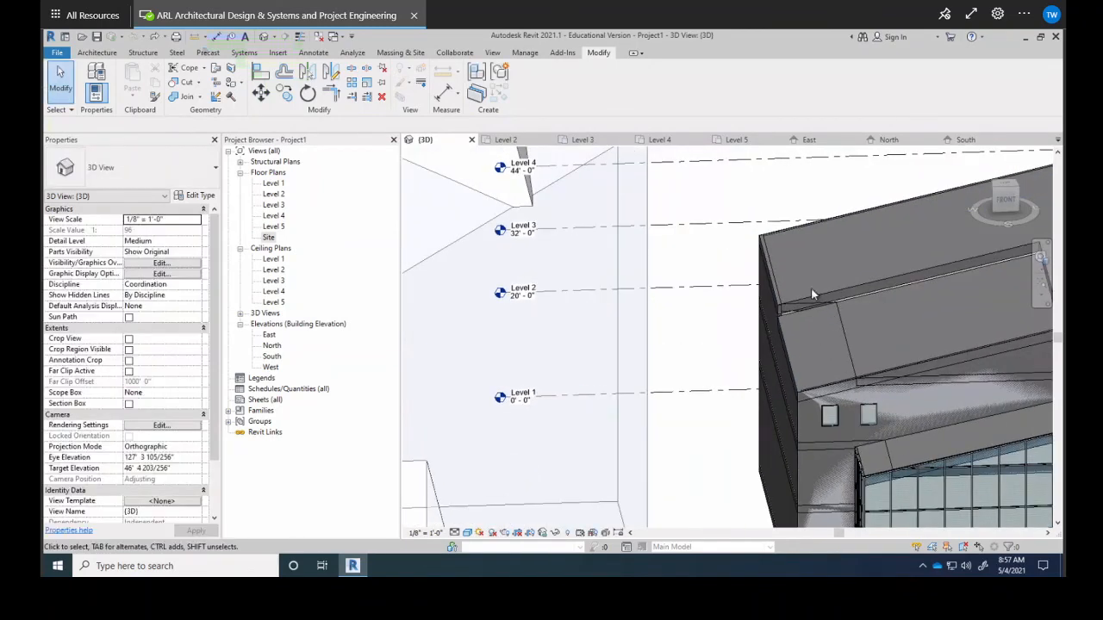
Step: Inspect the floor, level and face-based roof at the detailed building's end, and view its facade beside the mass from other angles
{"action": "left_click", "coordinate": [771, 282]}
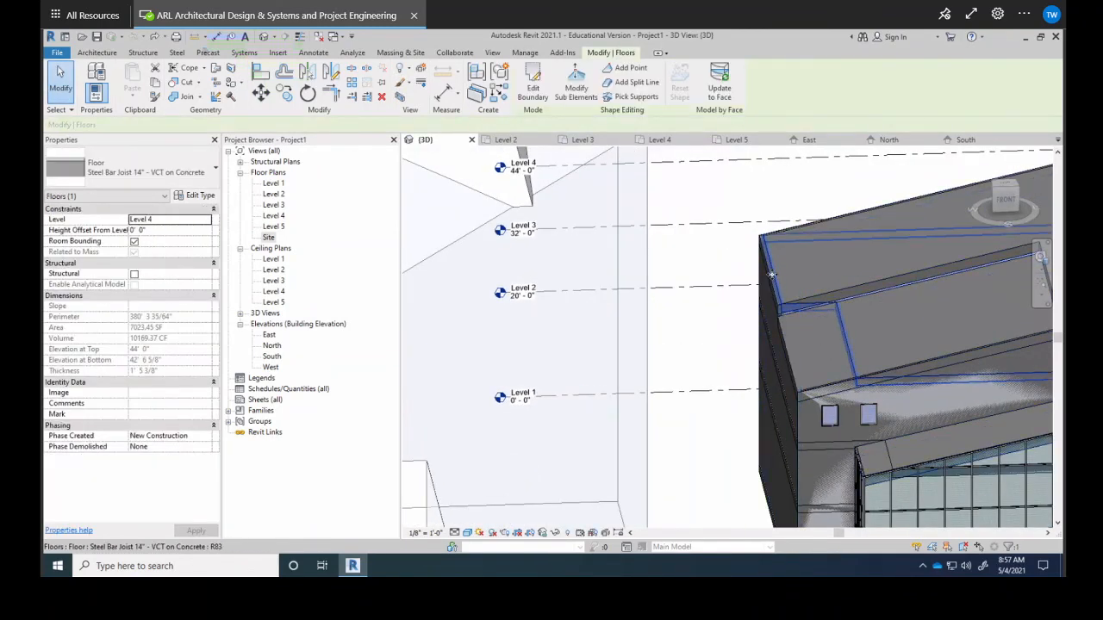
{"action": "left_click", "coordinate": [842, 221]}
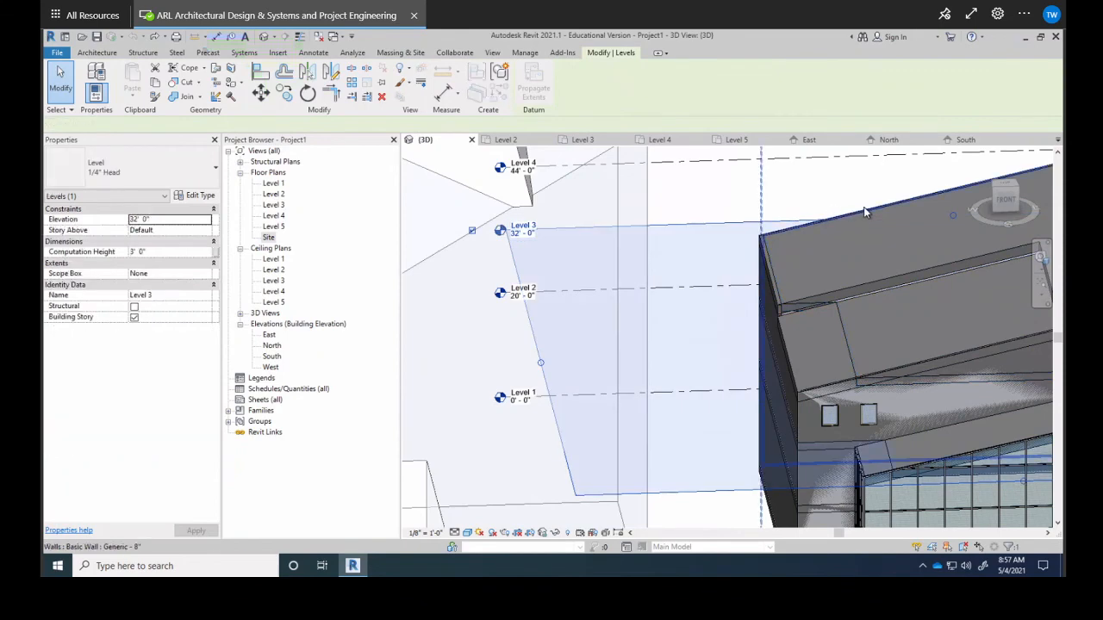
{"action": "left_click", "coordinate": [823, 299]}
{"action": "left_click", "coordinate": [845, 295]}
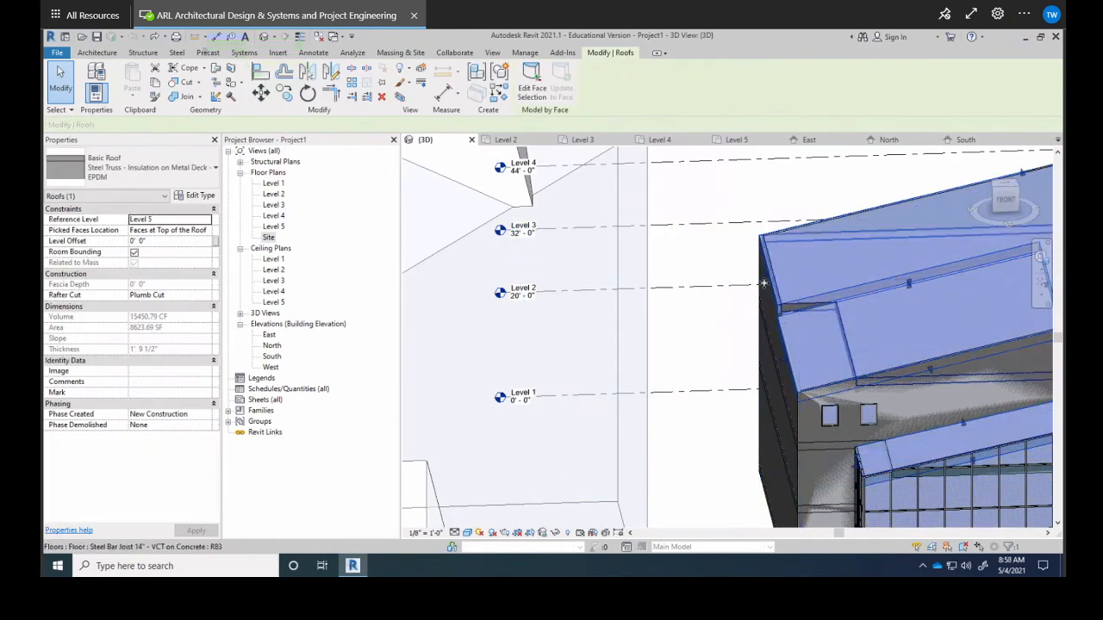
{"action": "left_click", "coordinate": [748, 319]}
{"action": "scroll", "coordinate": [823, 312], "scroll_direction": "down", "scroll_amount": 2}
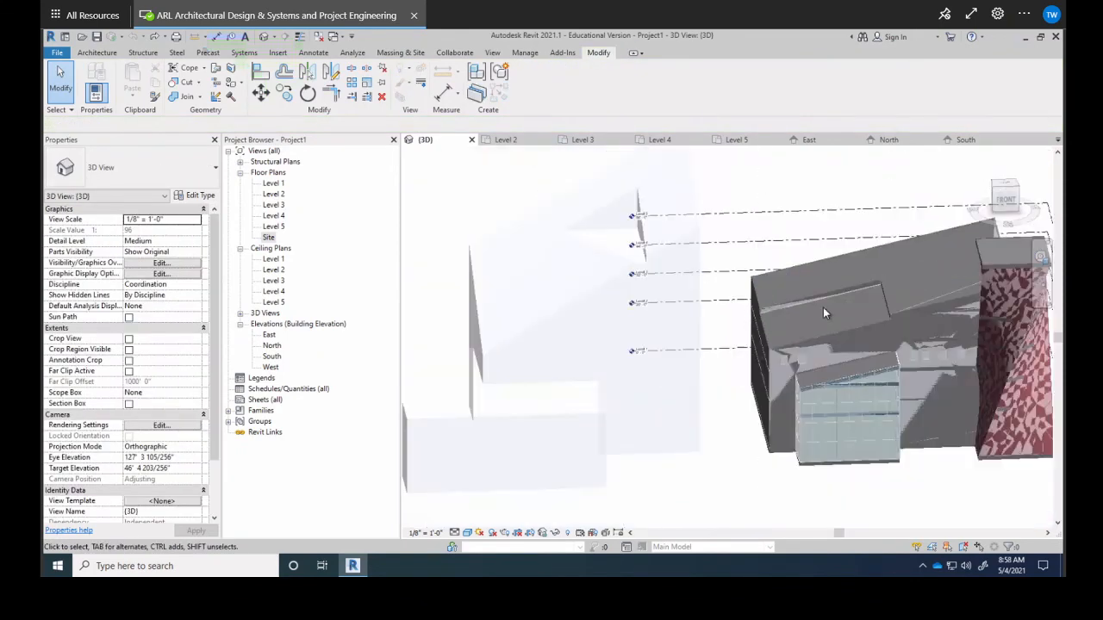
{"action": "middle_click_drag", "start_coordinate": [825, 313], "coordinate": [869, 313], "text": "shift"}
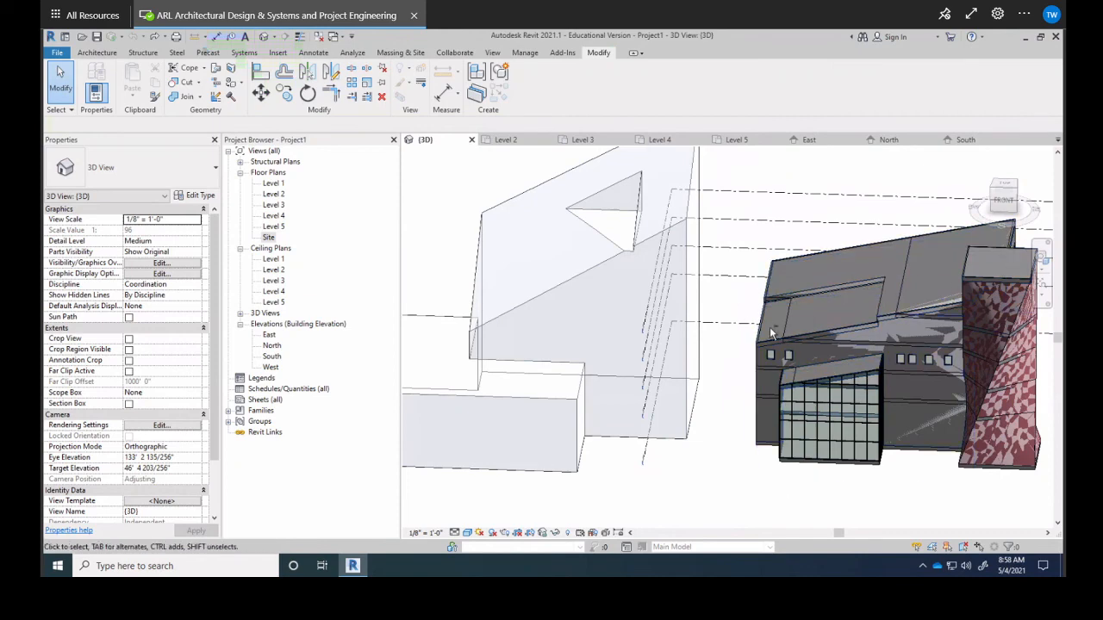
{"action": "scroll", "coordinate": [855, 376], "scroll_direction": "up", "scroll_amount": 3}
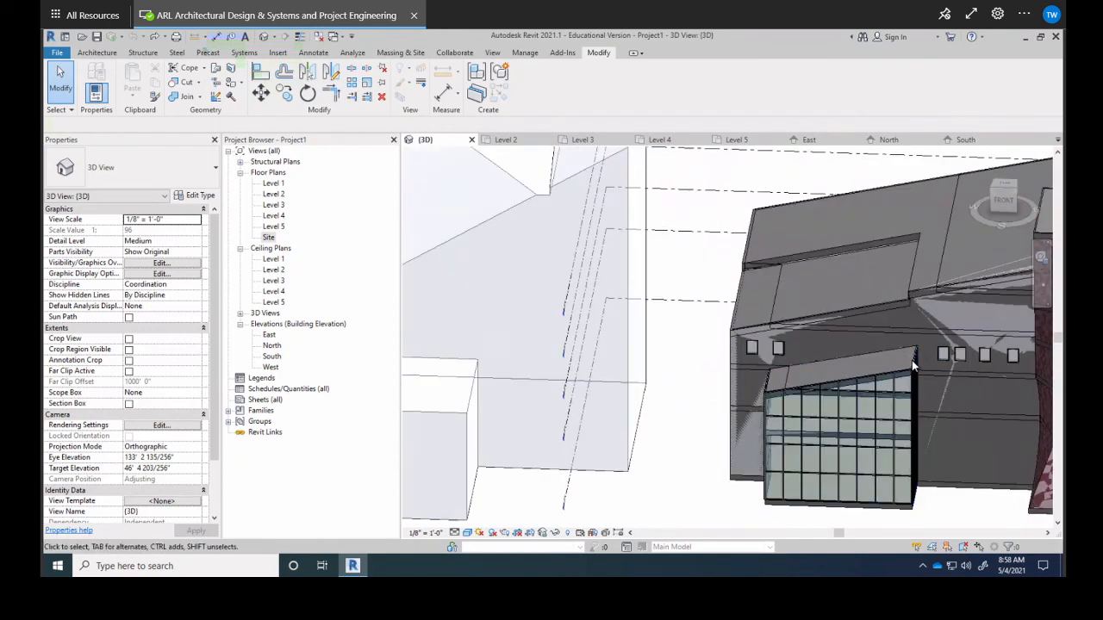
Step: Try extending the face-based roof over the glazed volume past its side curtain wall, and undo the extension
{"action": "left_click", "coordinate": [900, 370]}
{"action": "left_click", "coordinate": [897, 367]}
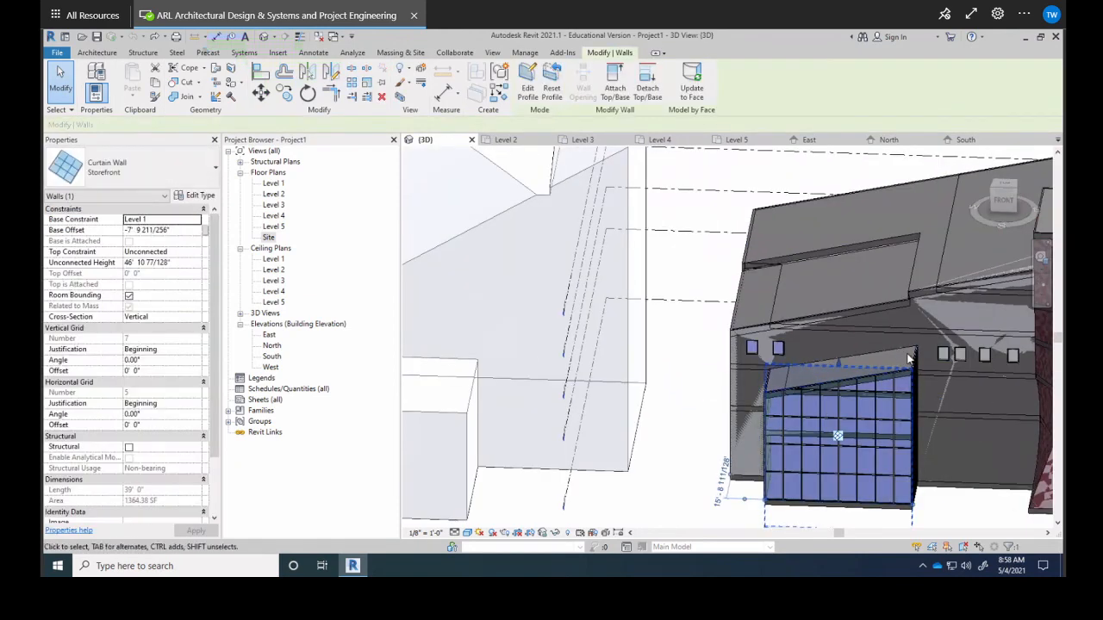
{"action": "key", "text": "Escape"}
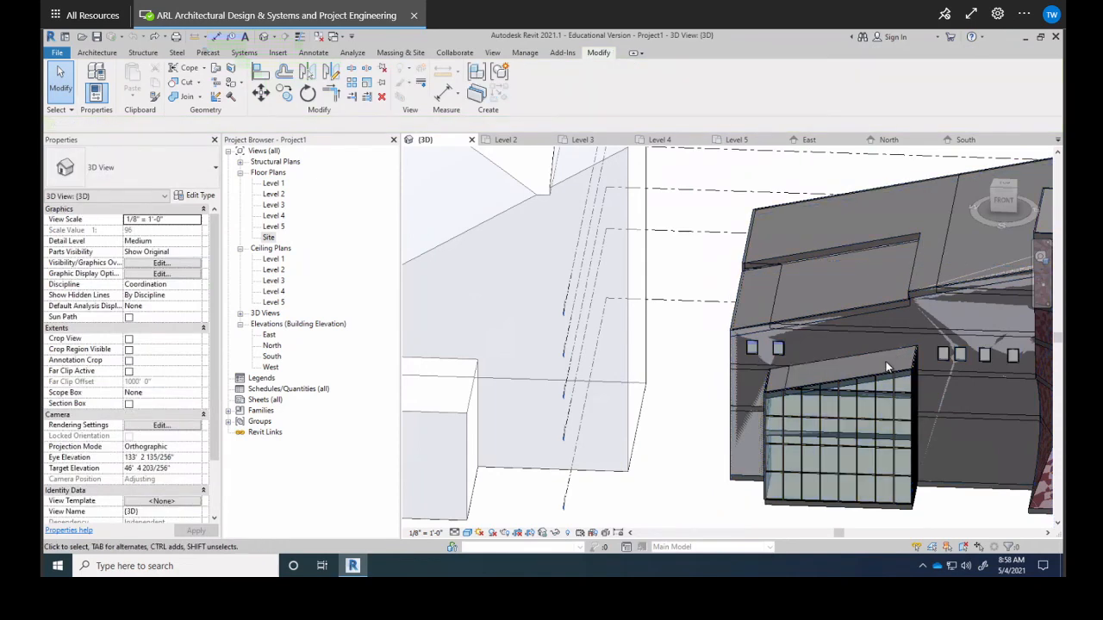
{"action": "scroll", "coordinate": [888, 369], "scroll_direction": "up", "scroll_amount": 3}
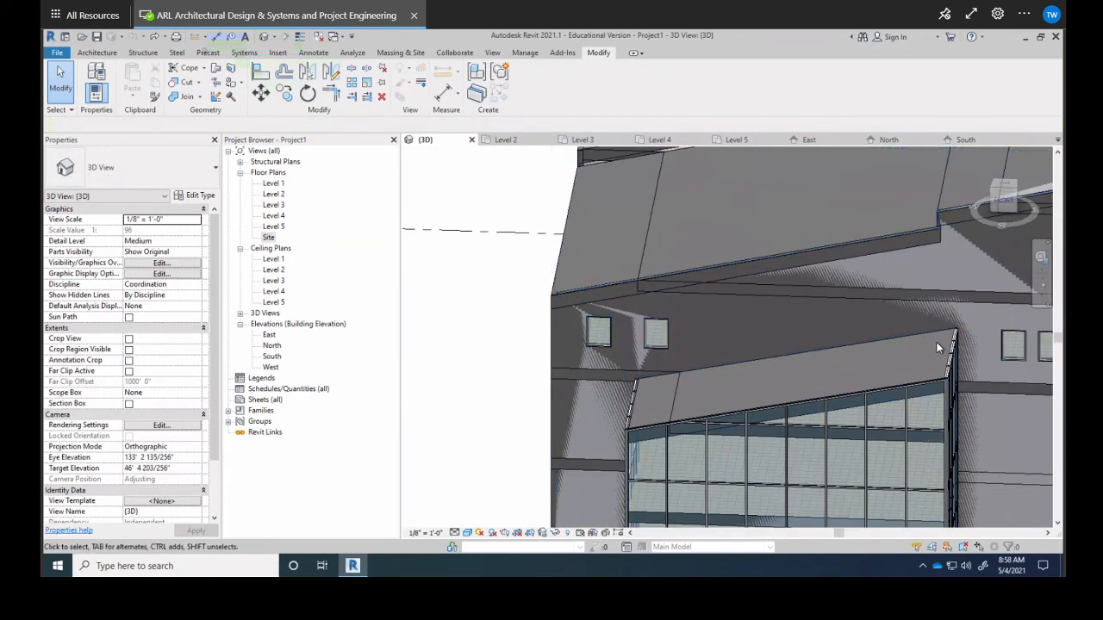
{"action": "left_click", "coordinate": [940, 333]}
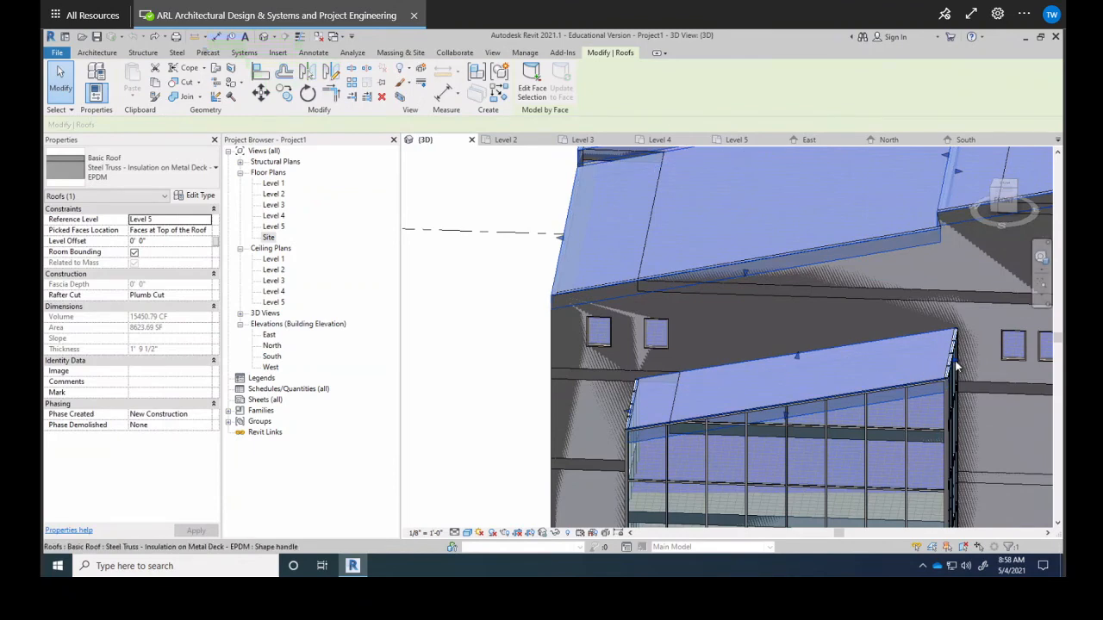
{"action": "middle_click_drag", "start_coordinate": [942, 377], "coordinate": [909, 369], "text": "shift"}
{"action": "left_click_drag", "start_coordinate": [909, 369], "coordinate": [1066, 347]}
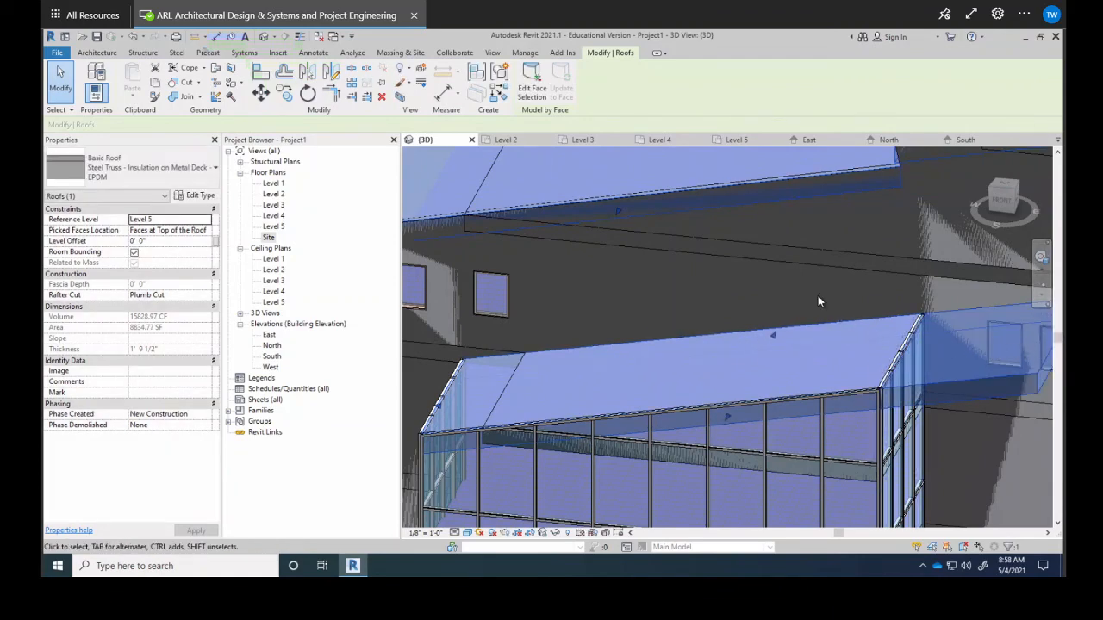
{"action": "middle_click_drag", "start_coordinate": [818, 295], "coordinate": [888, 321], "text": "shift"}
{"action": "scroll", "coordinate": [868, 328], "scroll_direction": "up", "scroll_amount": 4}
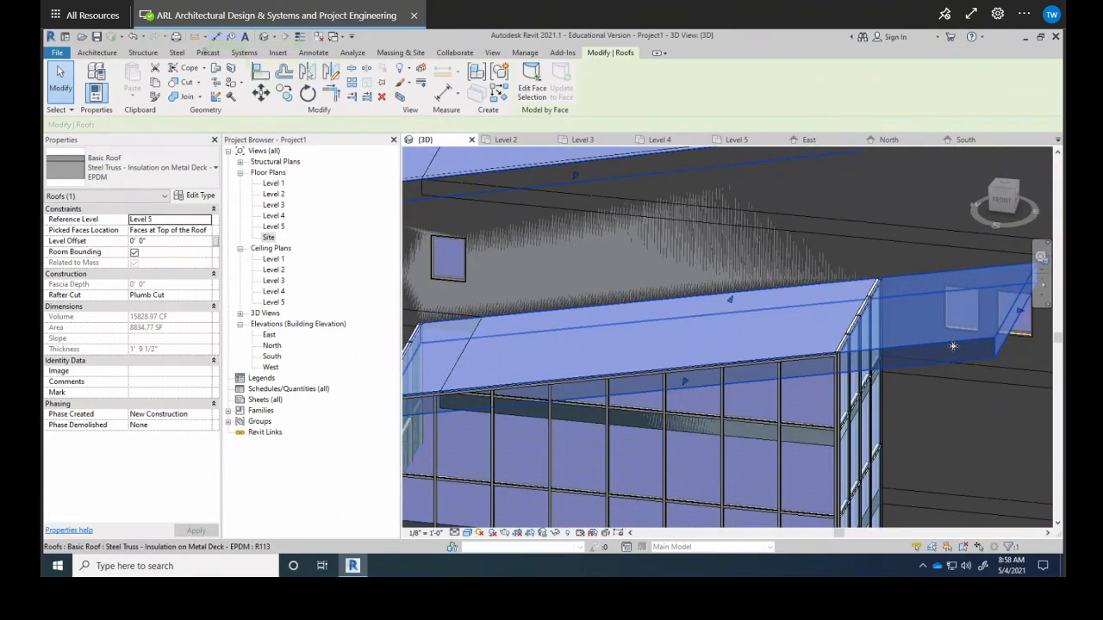
{"action": "key", "text": "Escape"}
Step: Examine the detailed building's roofs, end walls, glazed volume and twisted tower from several angles
{"action": "scroll", "coordinate": [901, 349], "scroll_direction": "down", "scroll_amount": 6}
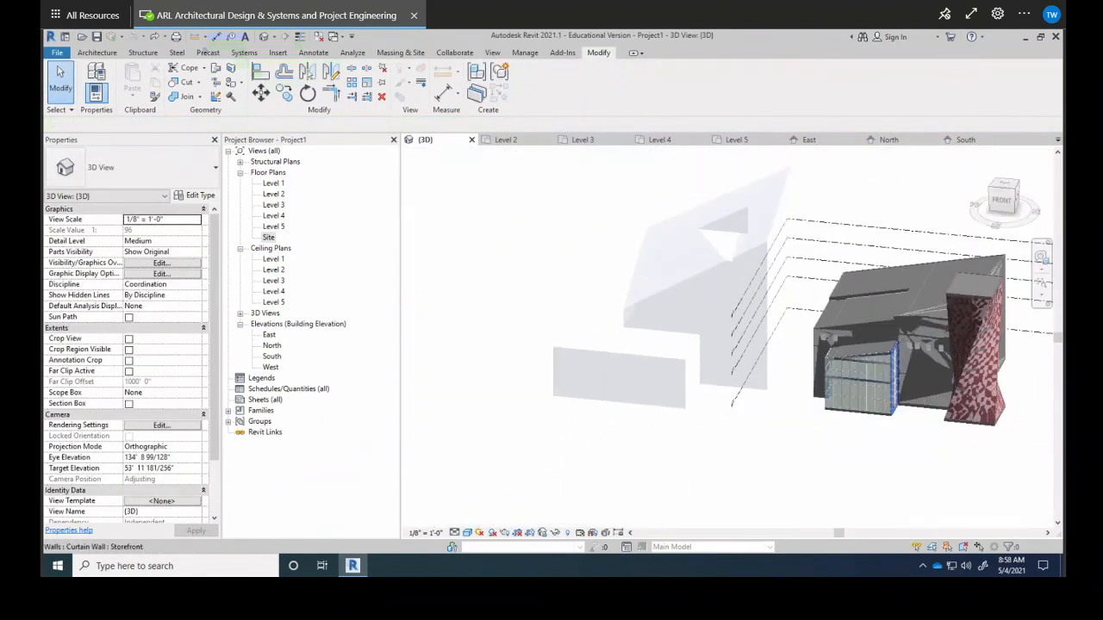
{"action": "scroll", "coordinate": [888, 343], "scroll_direction": "up", "scroll_amount": 6}
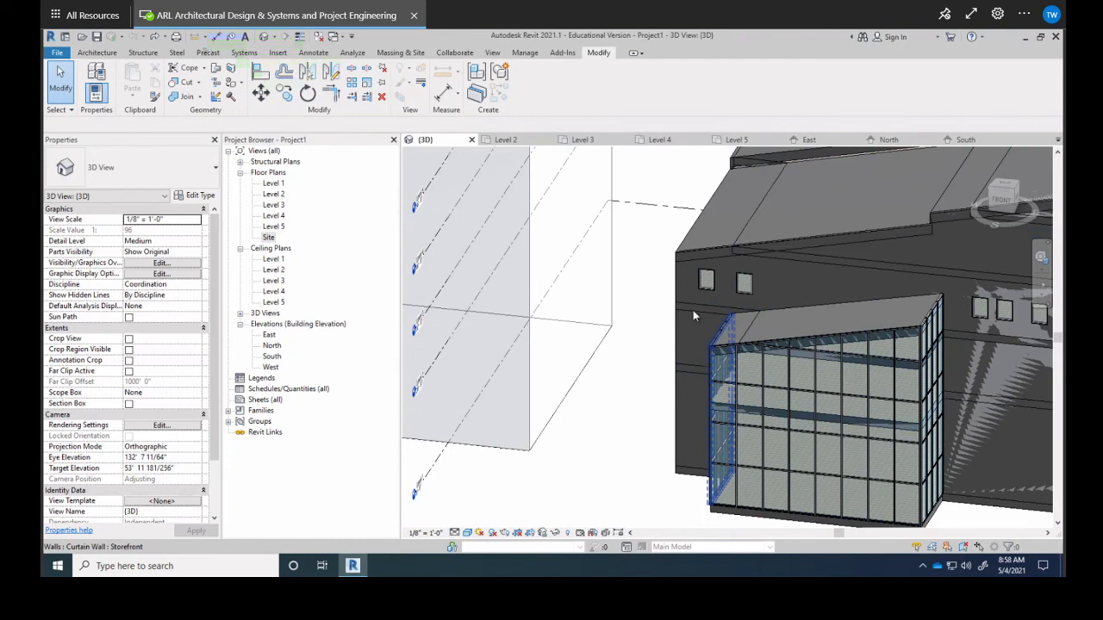
{"action": "middle_click_drag", "start_coordinate": [719, 265], "coordinate": [727, 260], "text": "shift"}
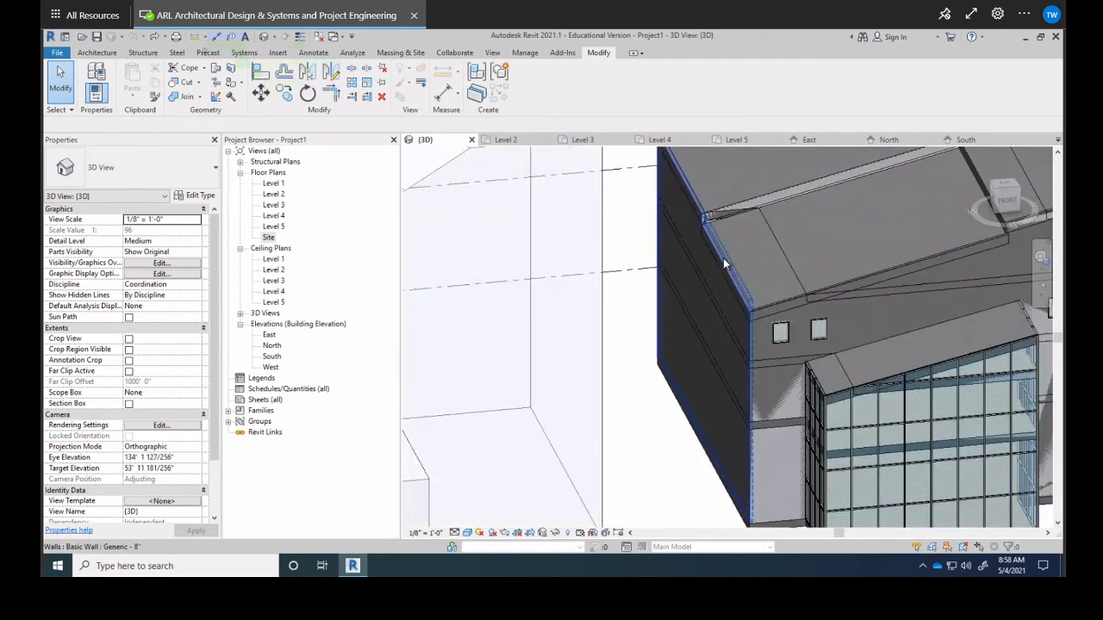
{"action": "scroll", "coordinate": [723, 258], "scroll_direction": "down", "scroll_amount": 2}
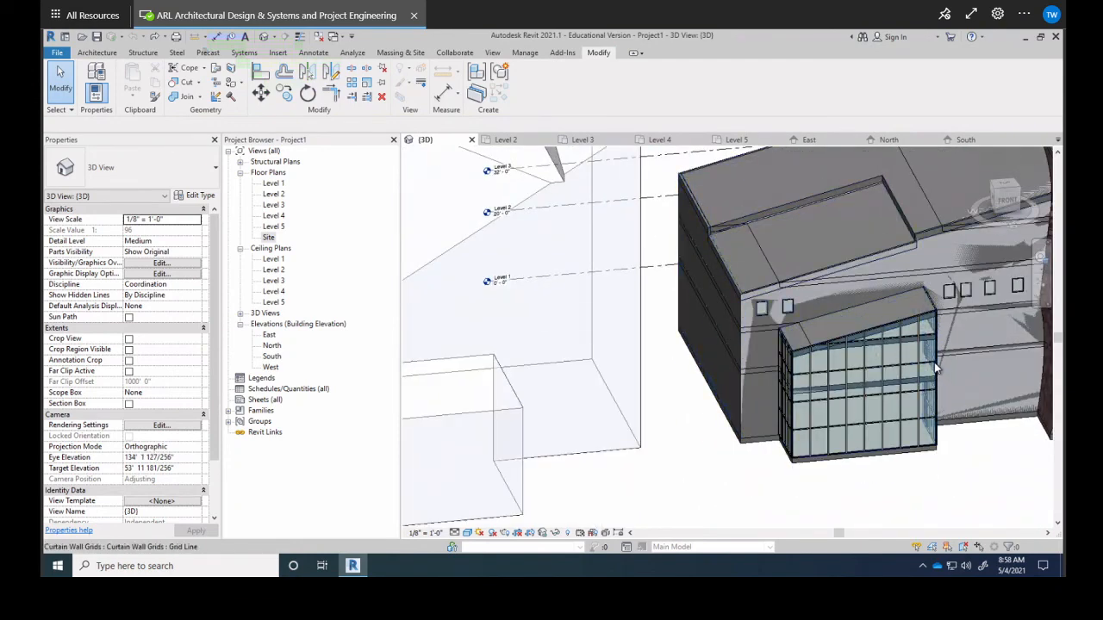
{"action": "middle_click_drag", "start_coordinate": [800, 293], "coordinate": [629, 299], "text": "shift"}
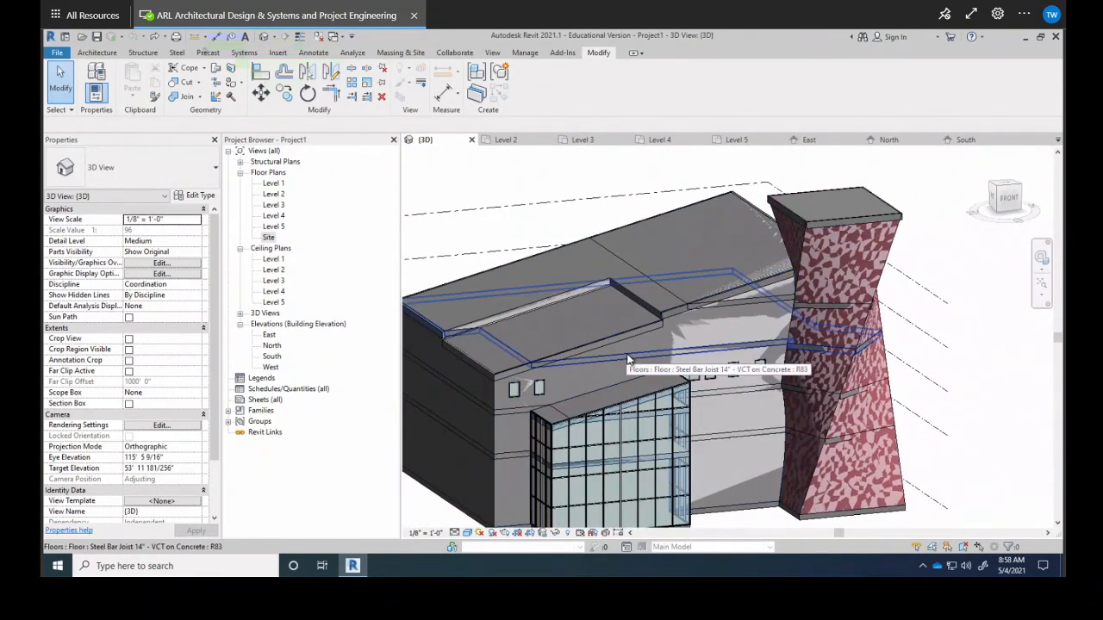
{"action": "scroll", "coordinate": [628, 359], "scroll_direction": "down", "scroll_amount": 2}
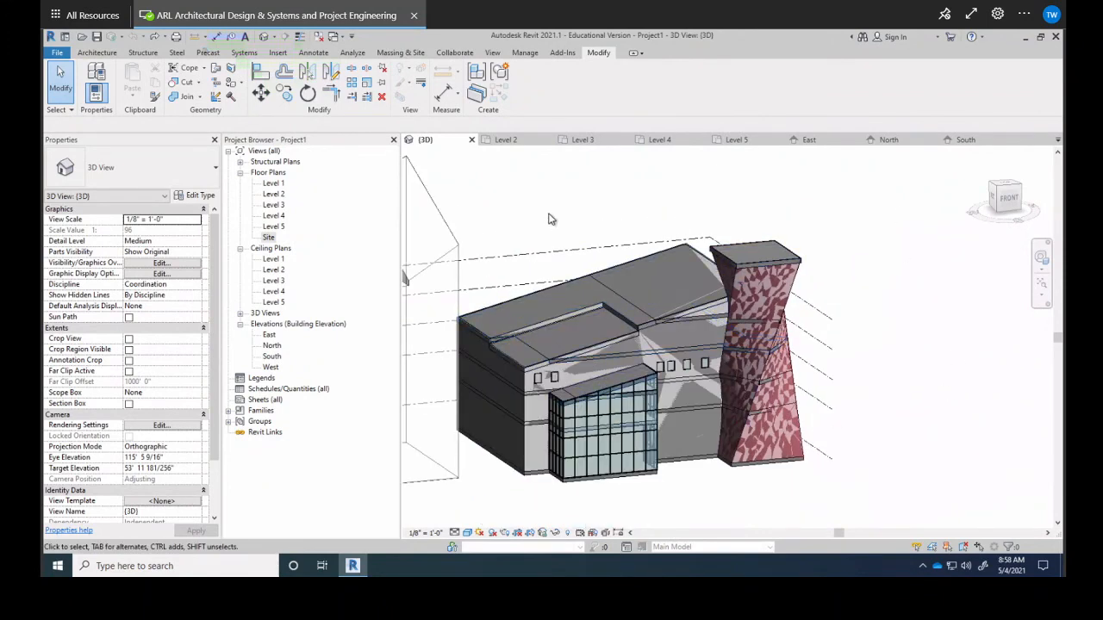
{"action": "middle_click_drag", "start_coordinate": [631, 244], "coordinate": [565, 249], "text": "shift"}
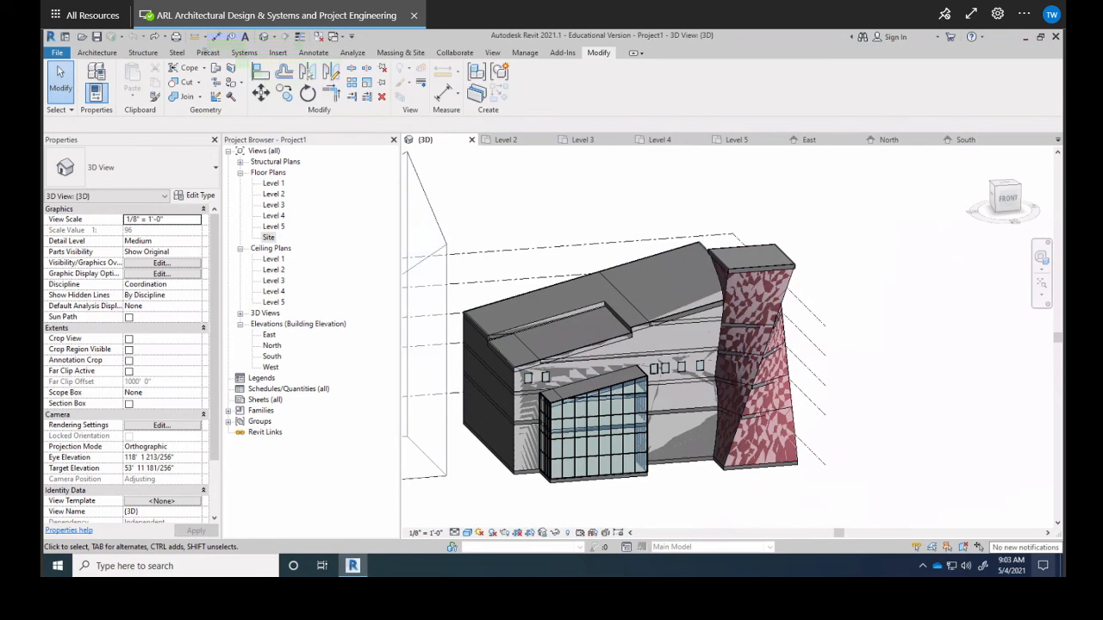
Step: Switch to the browser window with the Custom Components in Revit video and move it away from the Revit project
{"action": "key", "text": "alt+Tab"}
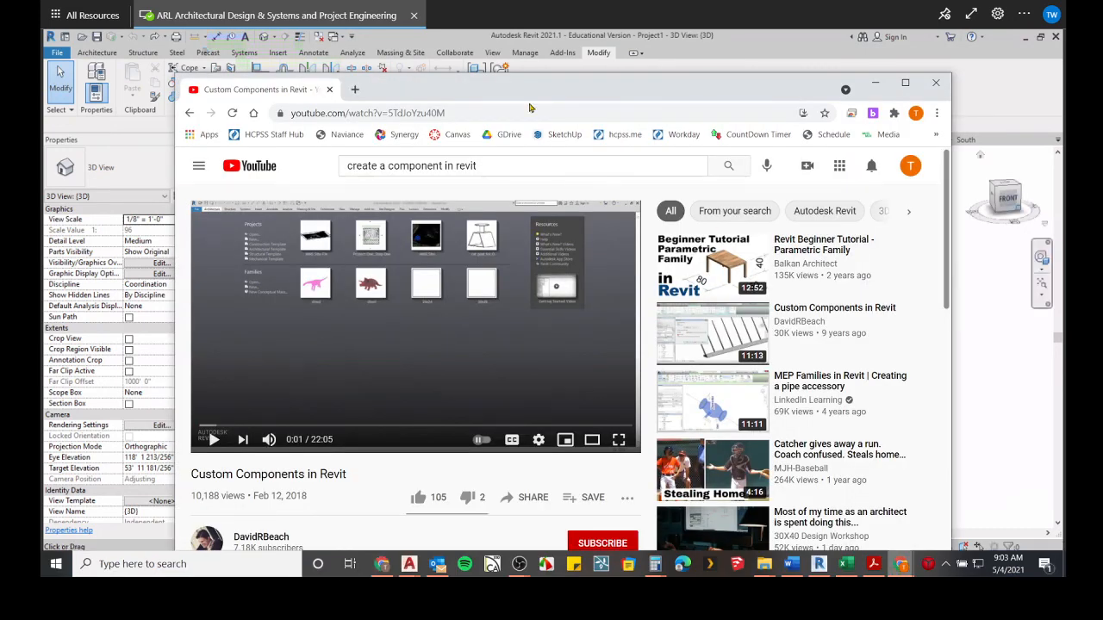
{"action": "left_click_drag", "start_coordinate": [520, 82], "coordinate": [1102, 82]}
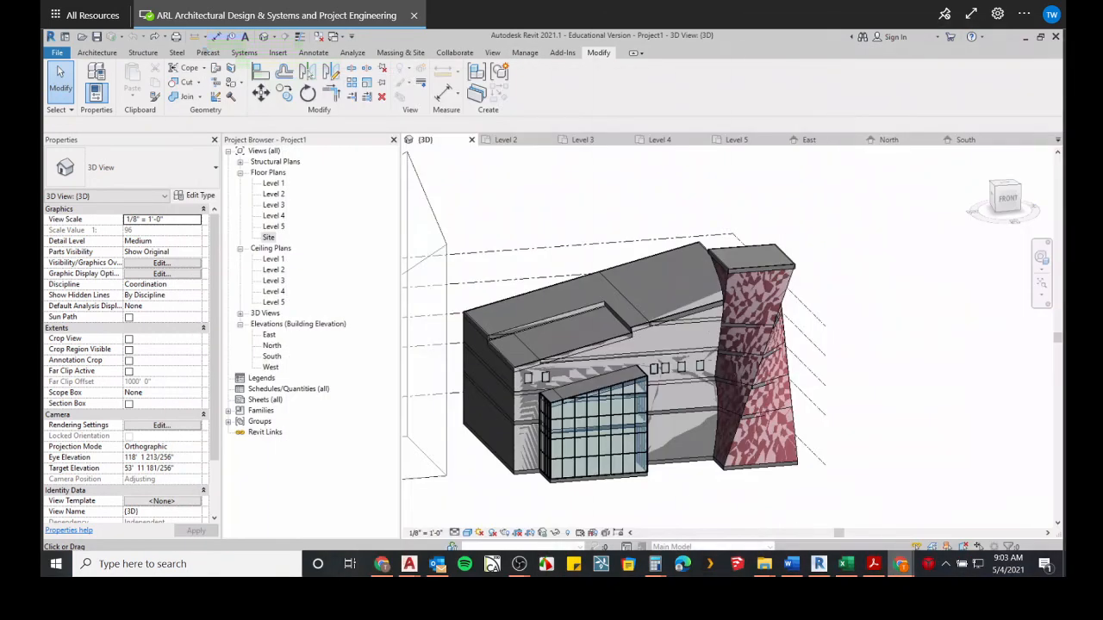